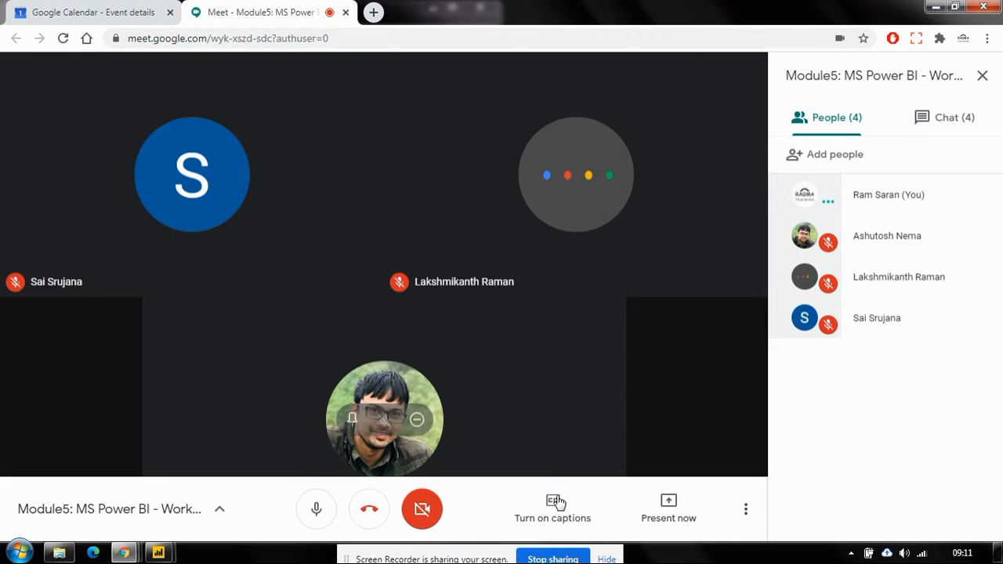
Present the entire screen to everyone in the Google Meet call and dismiss the presenting notification.
{"action": "left_click", "coordinate": [665, 506]}
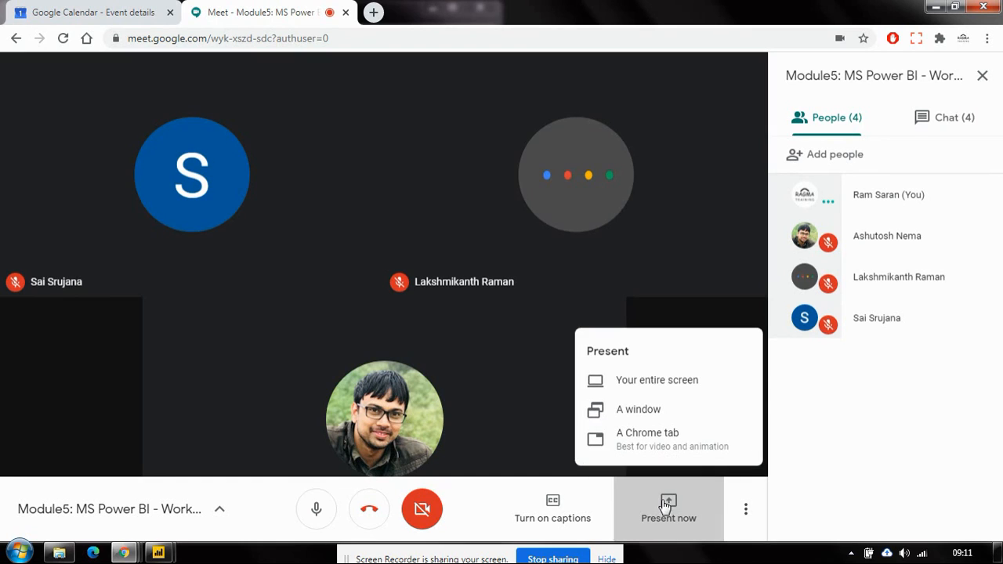
{"action": "left_click", "coordinate": [625, 381]}
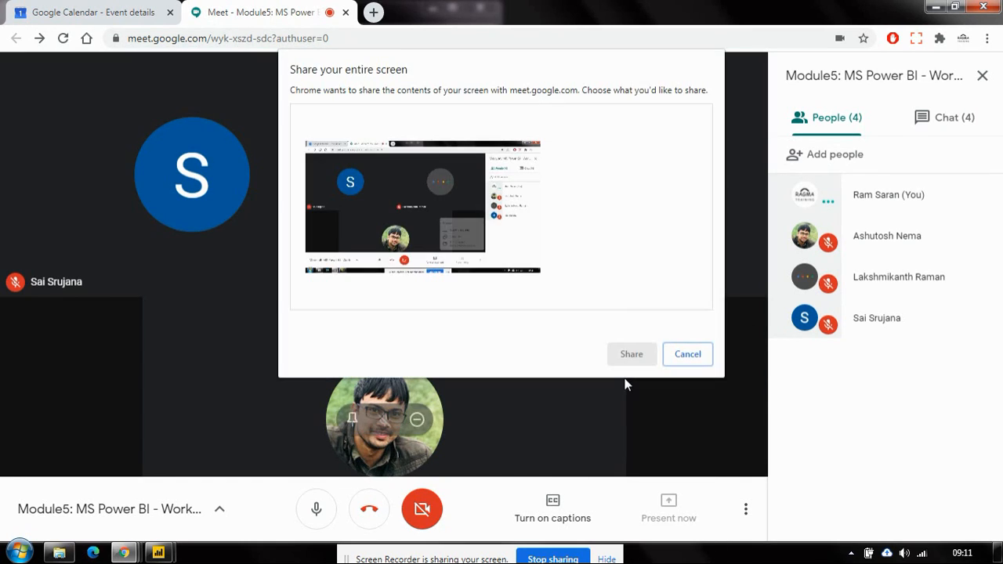
{"action": "left_click", "coordinate": [635, 354]}
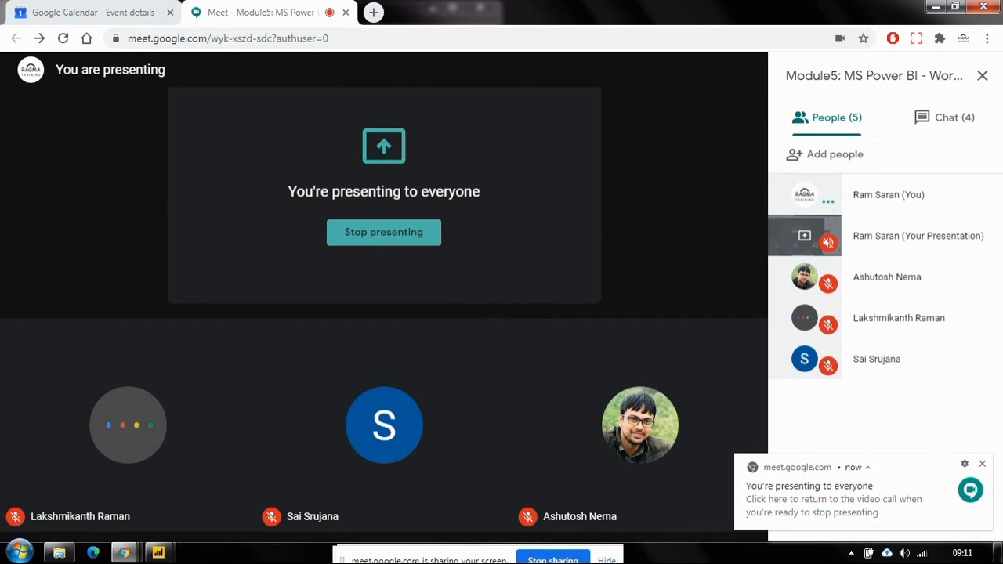
{"action": "left_click", "coordinate": [982, 464]}
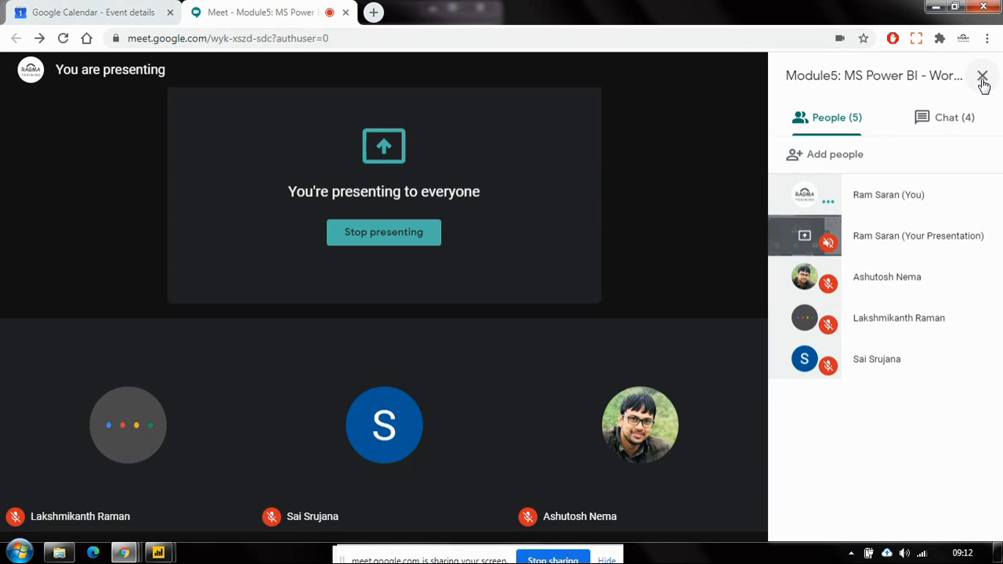
Minimize the meeting browser window and switch to the untitled report in Power BI Desktop.
{"action": "left_click", "coordinate": [935, 7]}
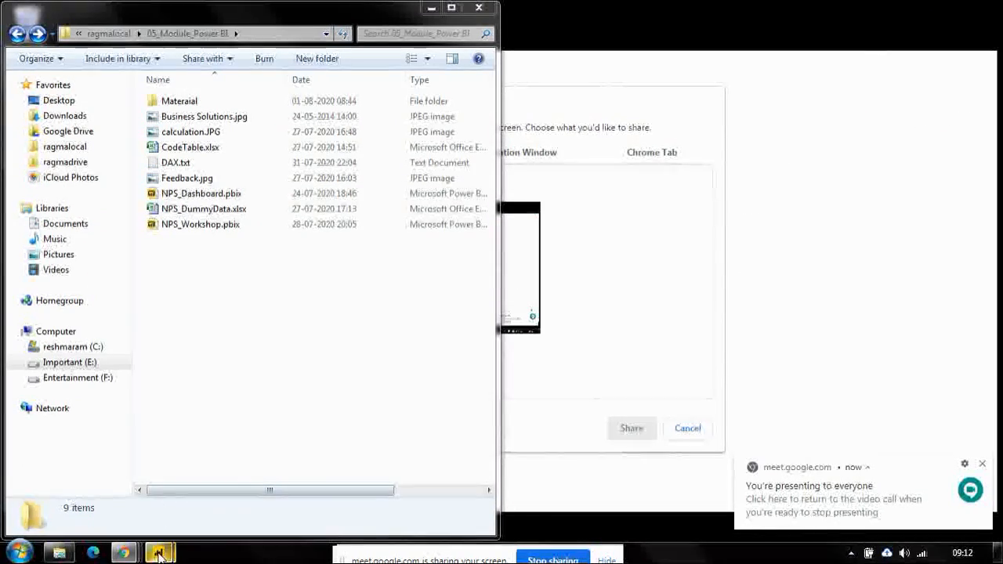
{"action": "mouse_move", "coordinate": [158, 553]}
{"action": "left_click", "coordinate": [249, 484]}
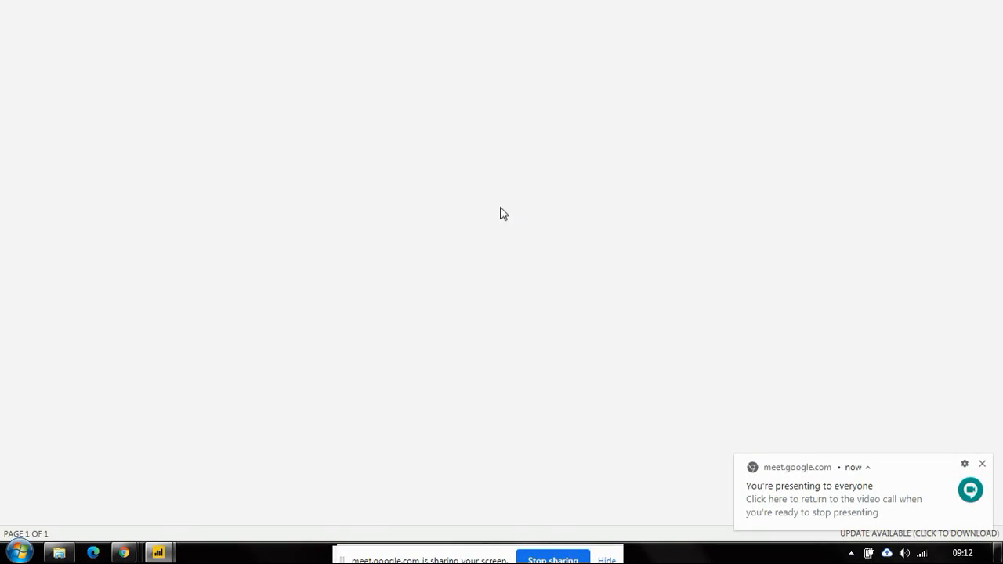
{"action": "mouse_move", "coordinate": [165, 553]}
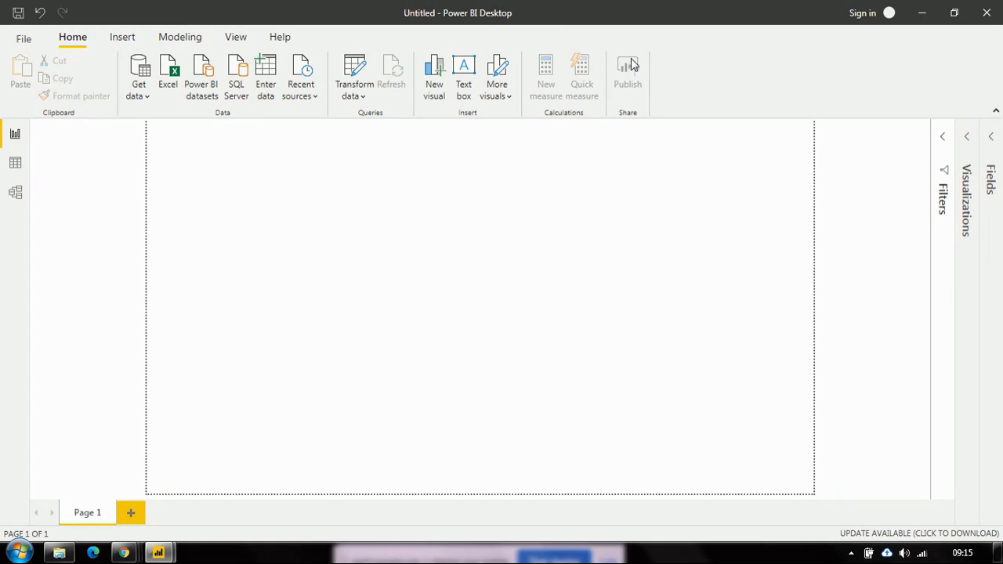
Examine the Insert, Modeling and Home commands, as well as the Data and Model views of the empty report.
{"action": "left_click", "coordinate": [127, 38]}
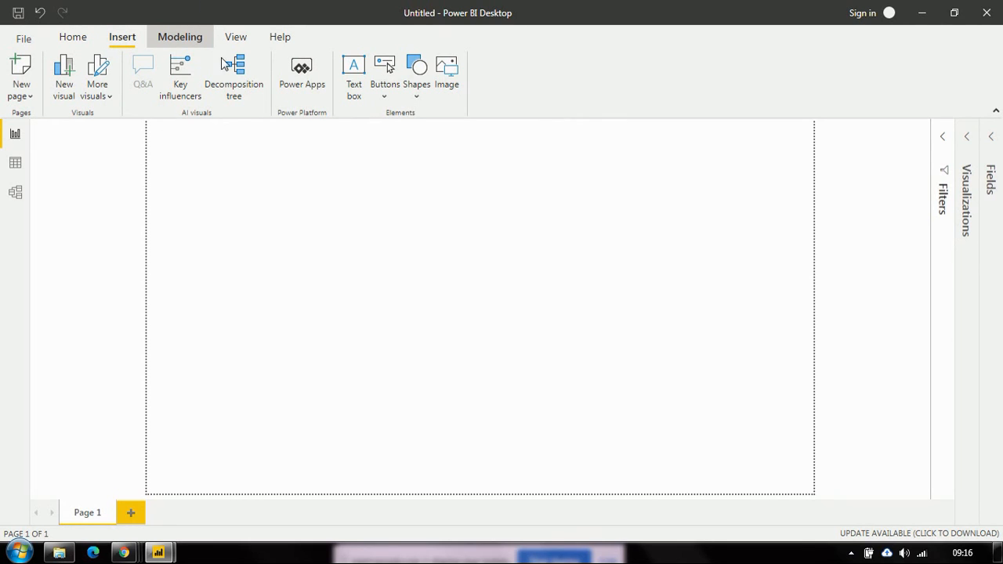
{"action": "left_click", "coordinate": [176, 37]}
{"action": "left_click", "coordinate": [73, 39]}
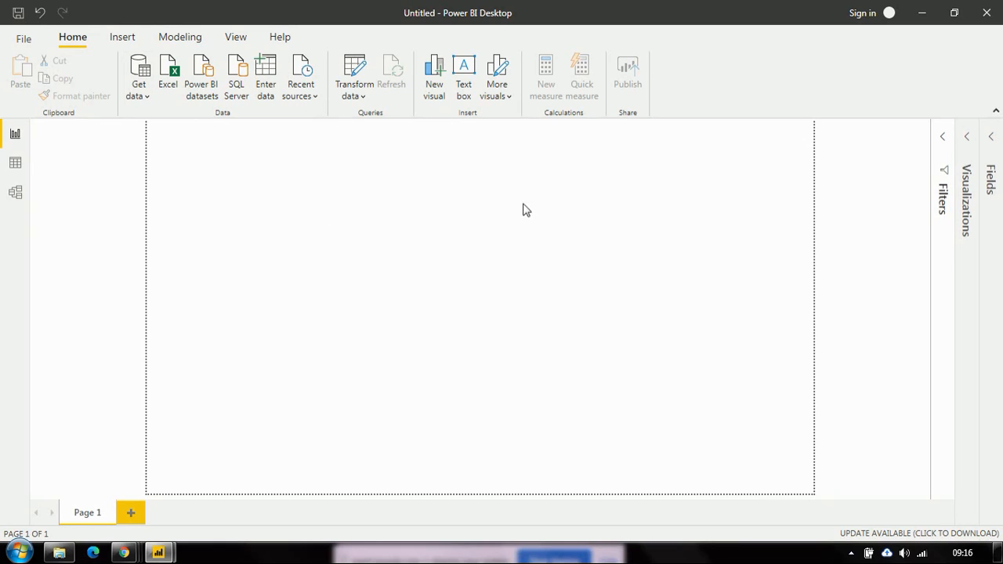
{"action": "left_click", "coordinate": [14, 162]}
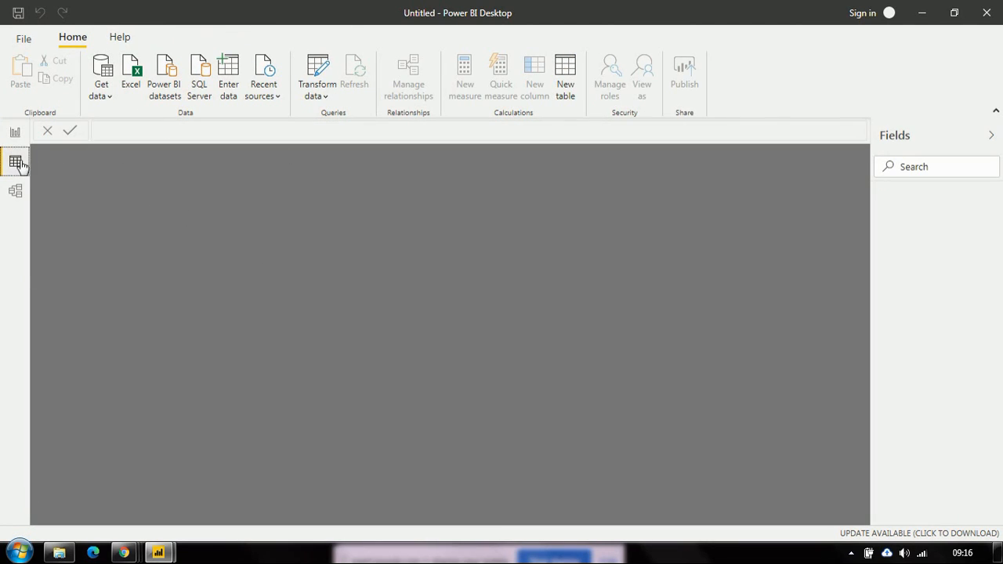
{"action": "left_click", "coordinate": [17, 192]}
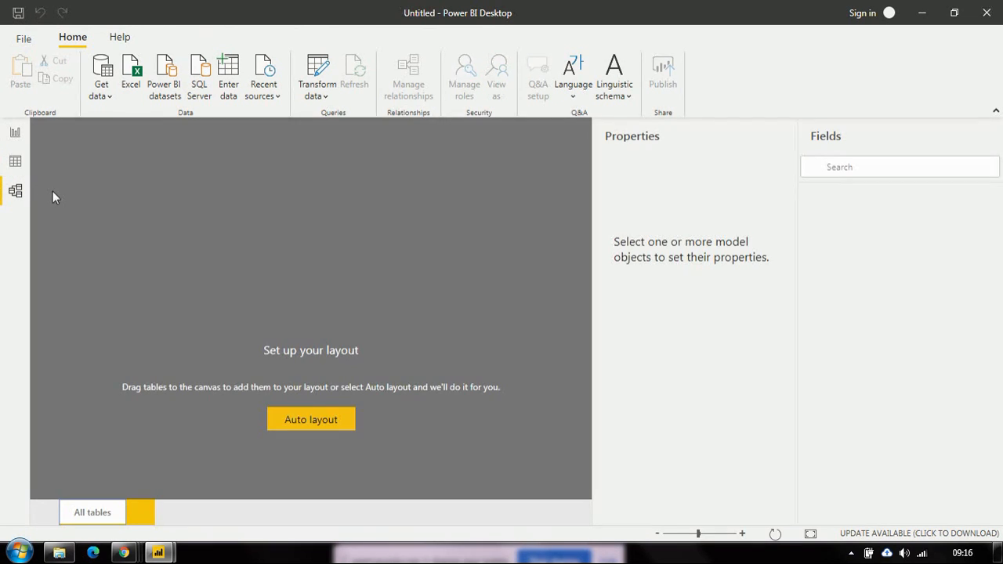
{"action": "left_click", "coordinate": [14, 162]}
{"action": "left_click", "coordinate": [17, 192]}
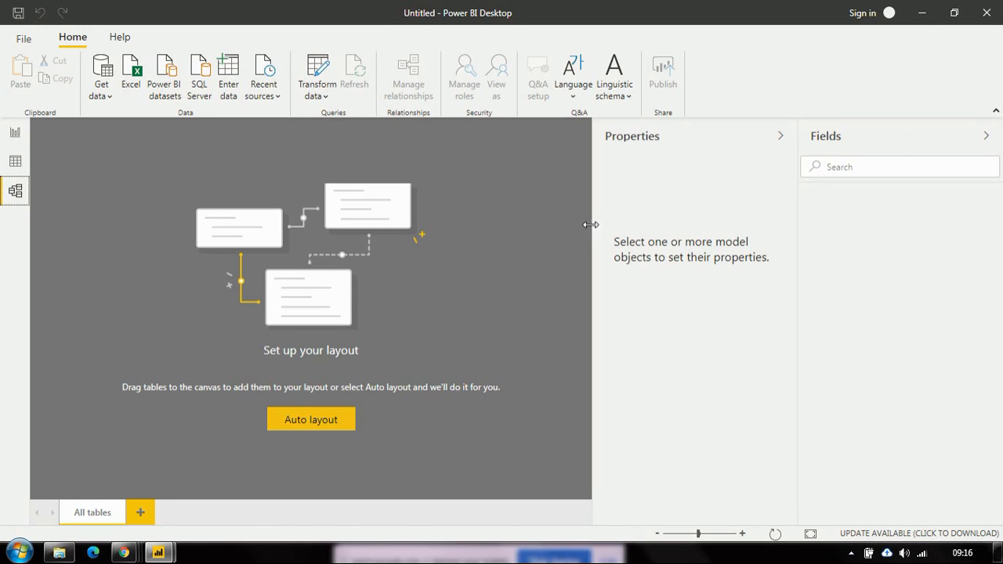
Narrow the Properties and Fields panes in the Model view and return to the Report view.
{"action": "left_click_drag", "start_coordinate": [596, 217], "coordinate": [644, 216]}
{"action": "left_click_drag", "start_coordinate": [800, 205], "coordinate": [869, 199]}
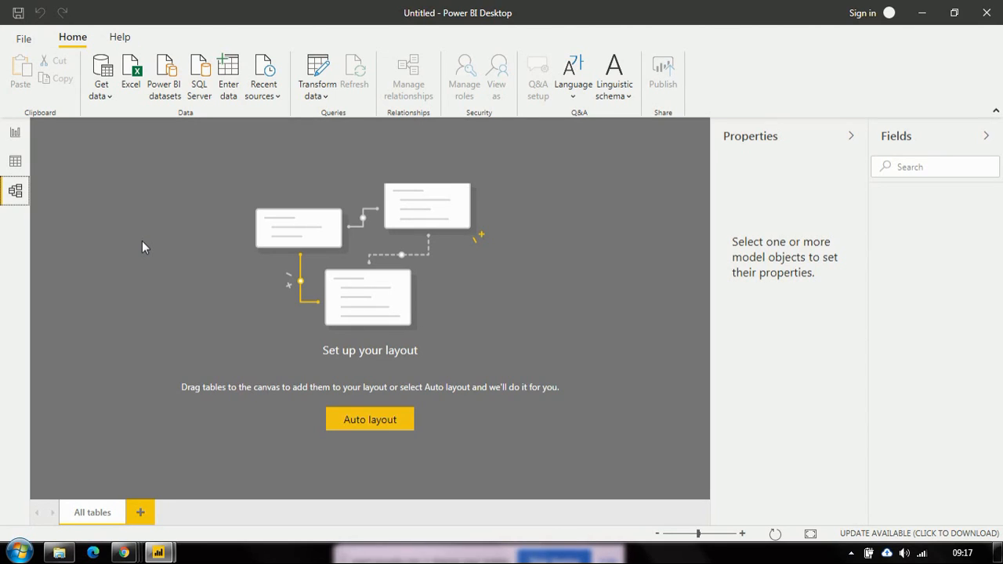
{"action": "left_click", "coordinate": [15, 138]}
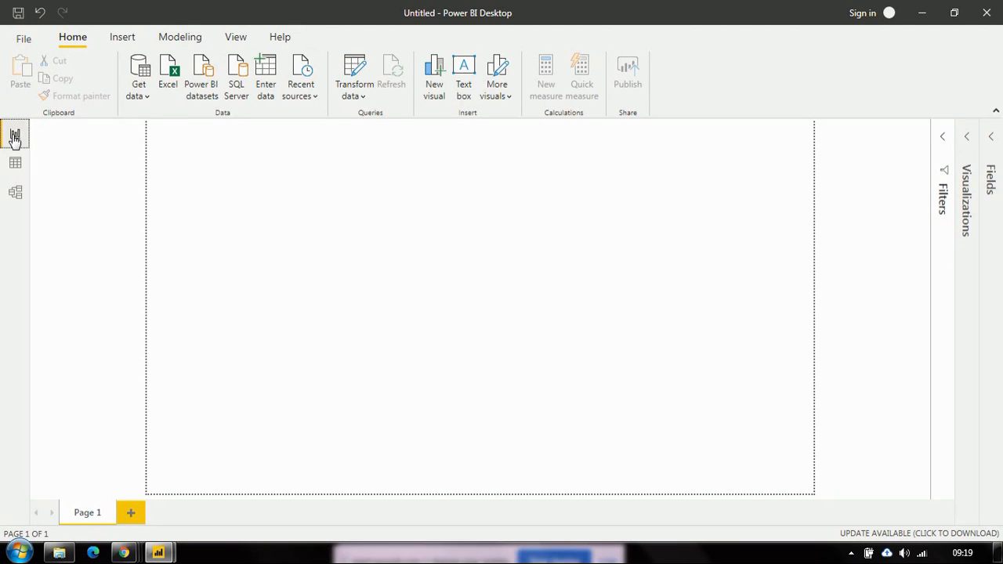
Switch to Windows Explorer, examine the Excel and Power BI files in the 05_Module_Power BI folder, and return to Power BI Desktop.
{"action": "left_click", "coordinate": [58, 552]}
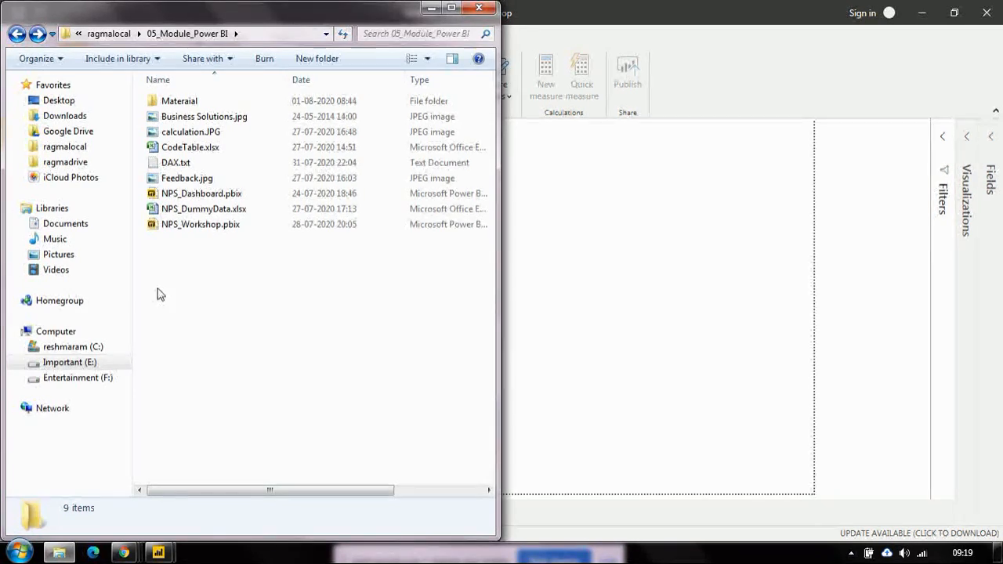
{"action": "left_click", "coordinate": [280, 33]}
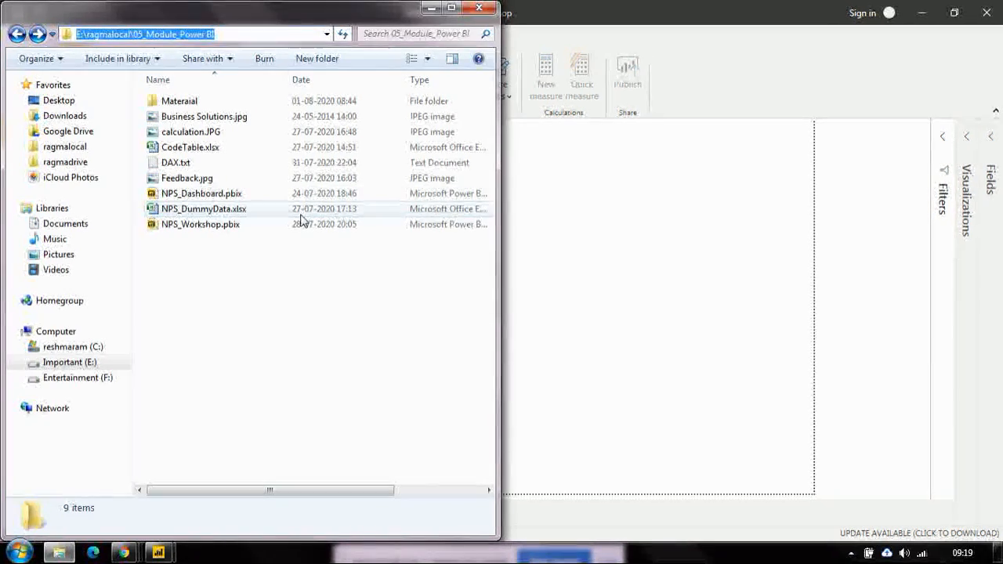
{"action": "left_click", "coordinate": [191, 148]}
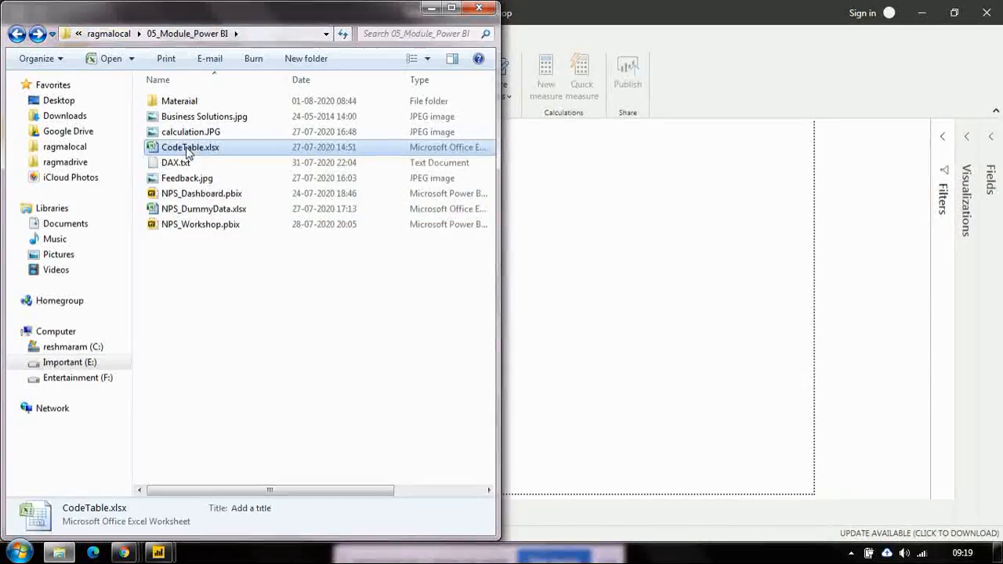
{"action": "left_click", "coordinate": [211, 208]}
{"action": "left_click", "coordinate": [213, 198]}
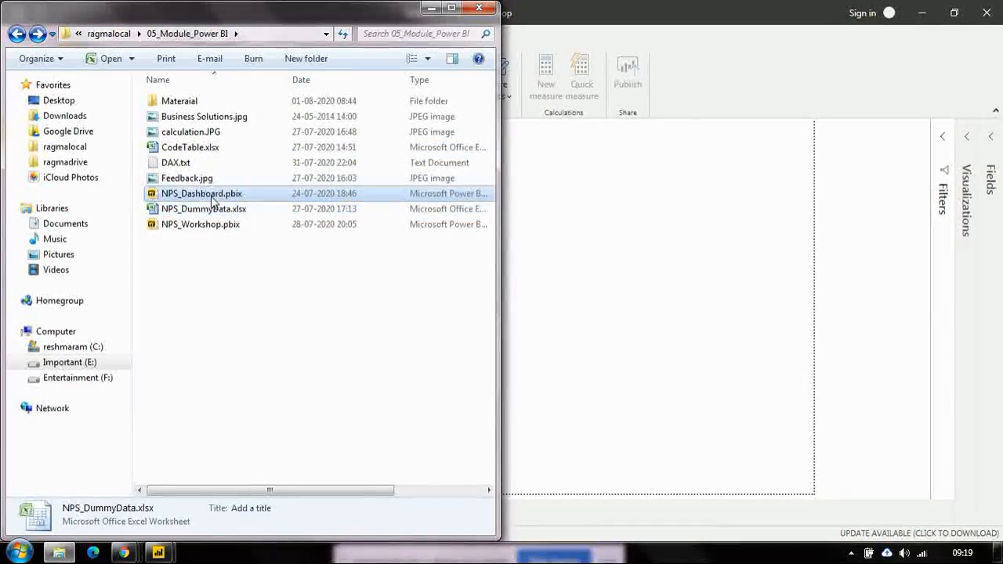
{"action": "left_click", "coordinate": [231, 224]}
{"action": "left_click", "coordinate": [306, 272]}
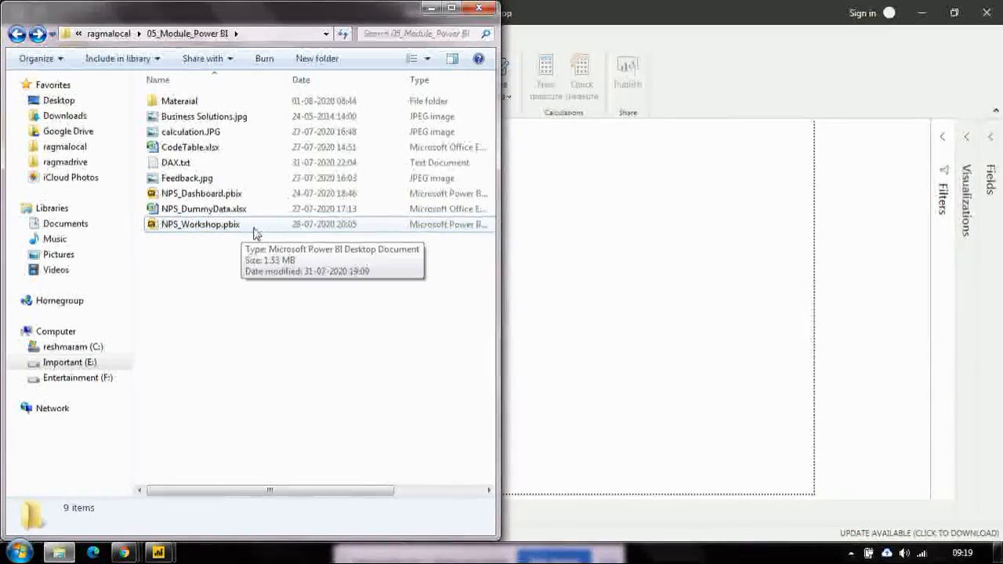
{"action": "left_click", "coordinate": [697, 7]}
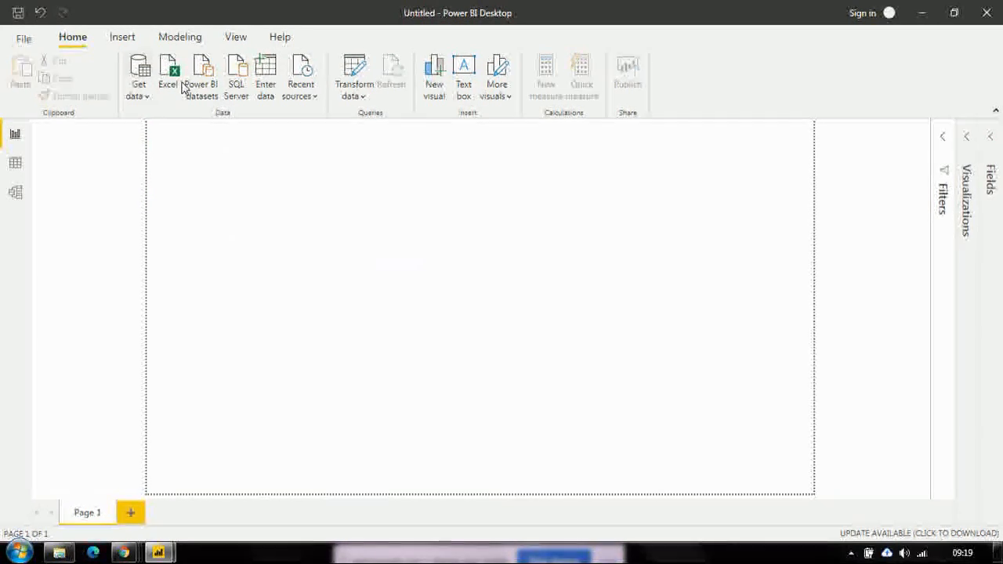
Open the full Get Data list of connectors beyond the common data sources.
{"action": "left_click", "coordinate": [144, 95]}
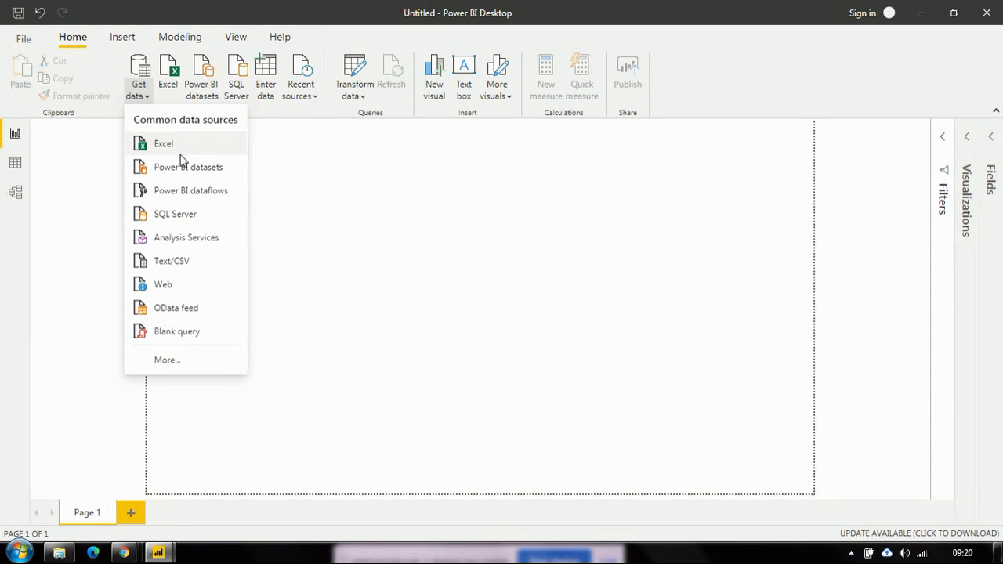
{"action": "left_click", "coordinate": [171, 365]}
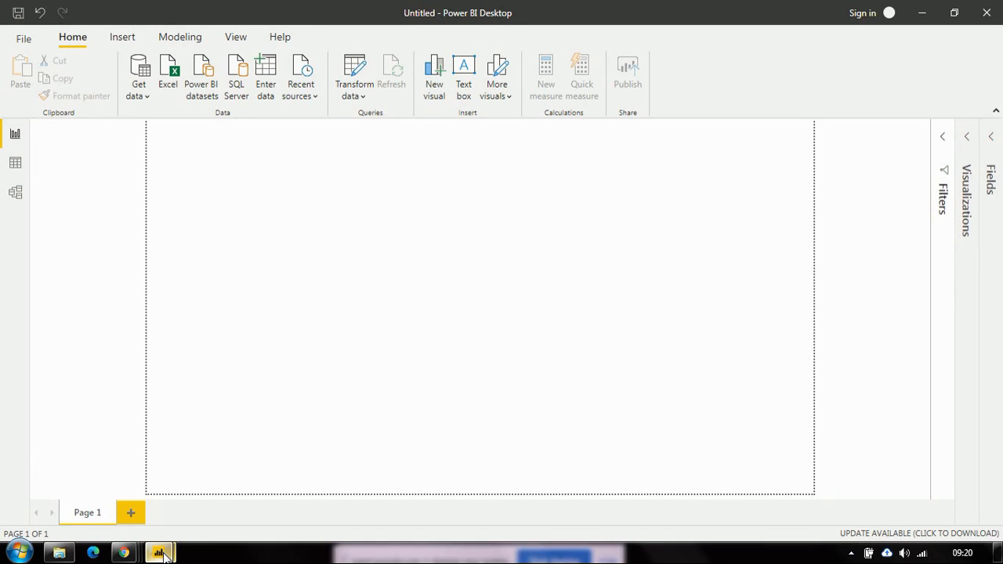
{"action": "mouse_move", "coordinate": [164, 555]}
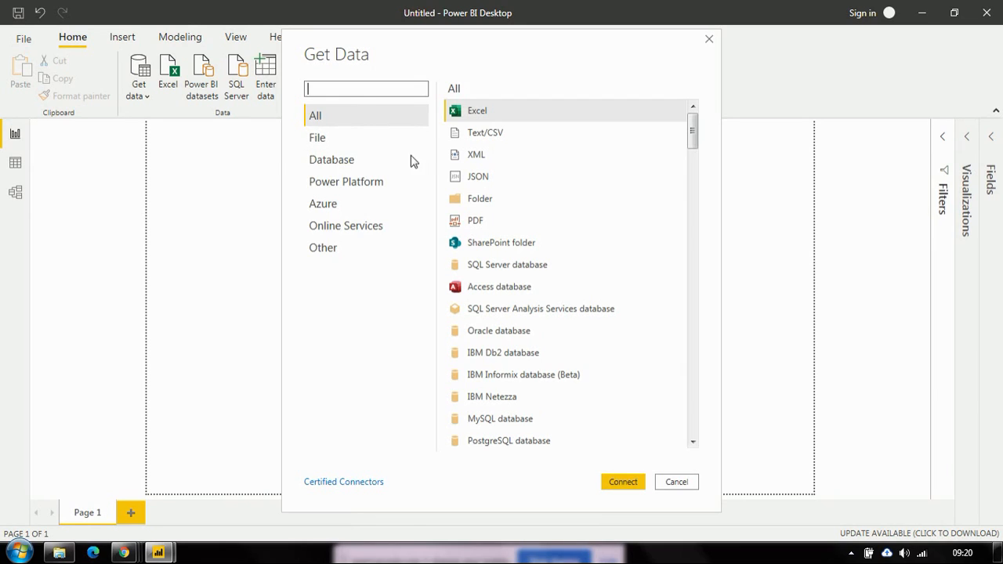
Examine the available connectors in the File, Database and Online Services categories of Get Data.
{"action": "left_click", "coordinate": [337, 145]}
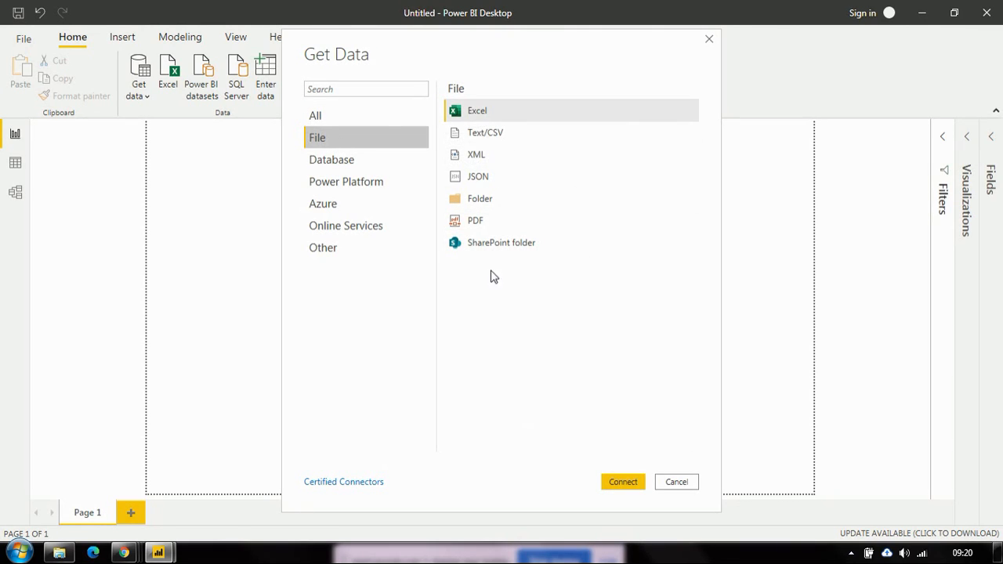
{"action": "left_click", "coordinate": [353, 168]}
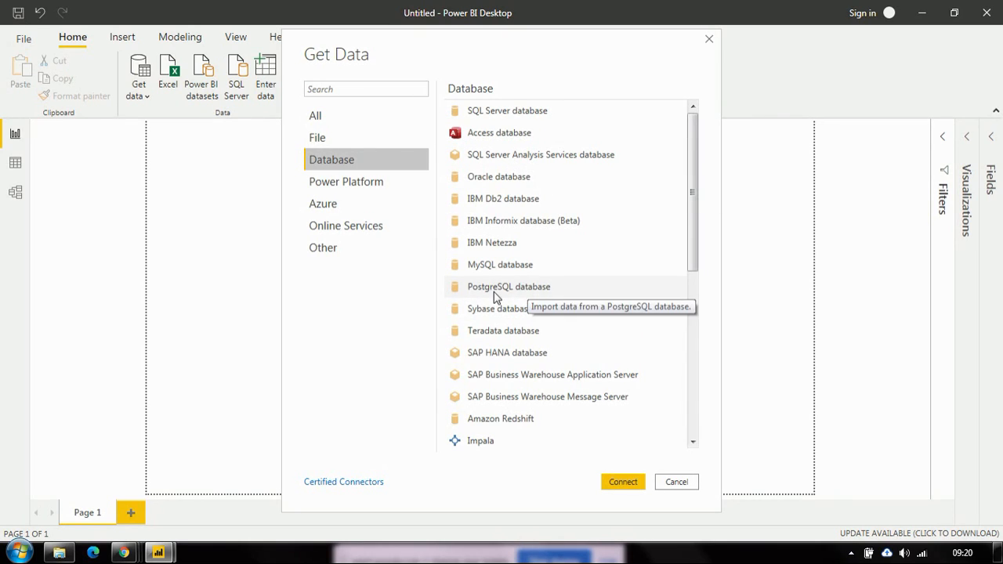
{"action": "left_click_drag", "start_coordinate": [695, 219], "coordinate": [693, 337]}
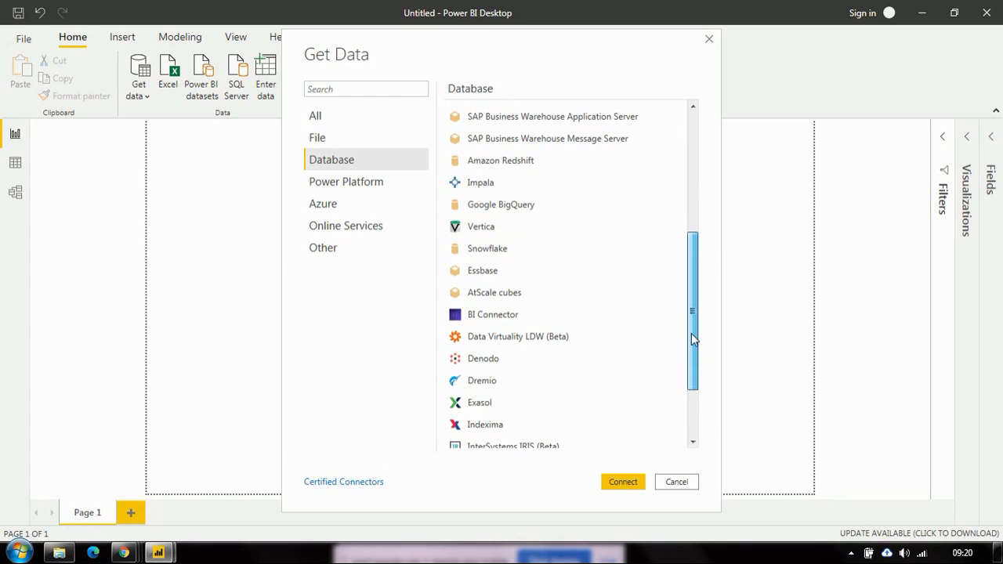
{"action": "left_click_drag", "start_coordinate": [696, 336], "coordinate": [692, 407]}
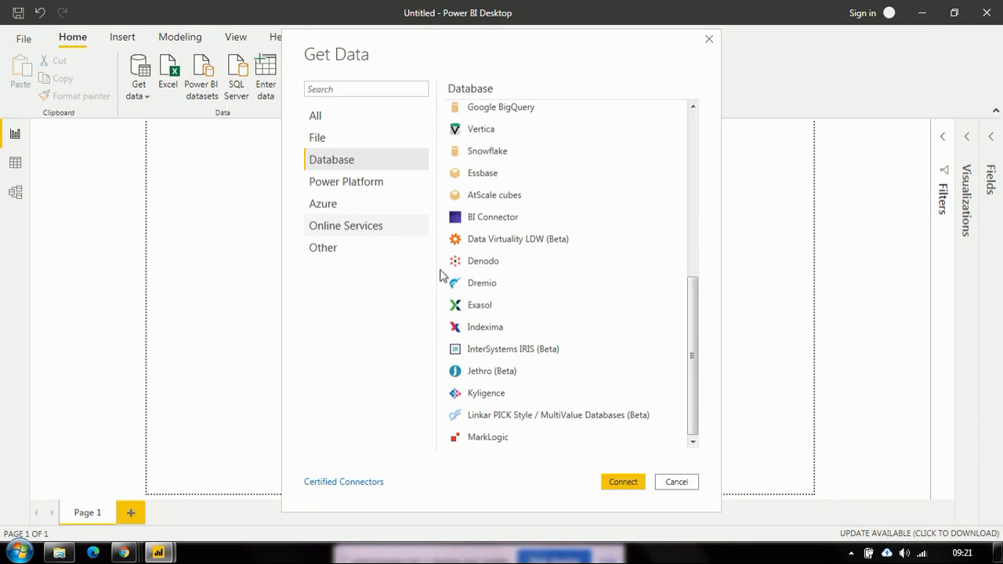
{"action": "left_click", "coordinate": [395, 218]}
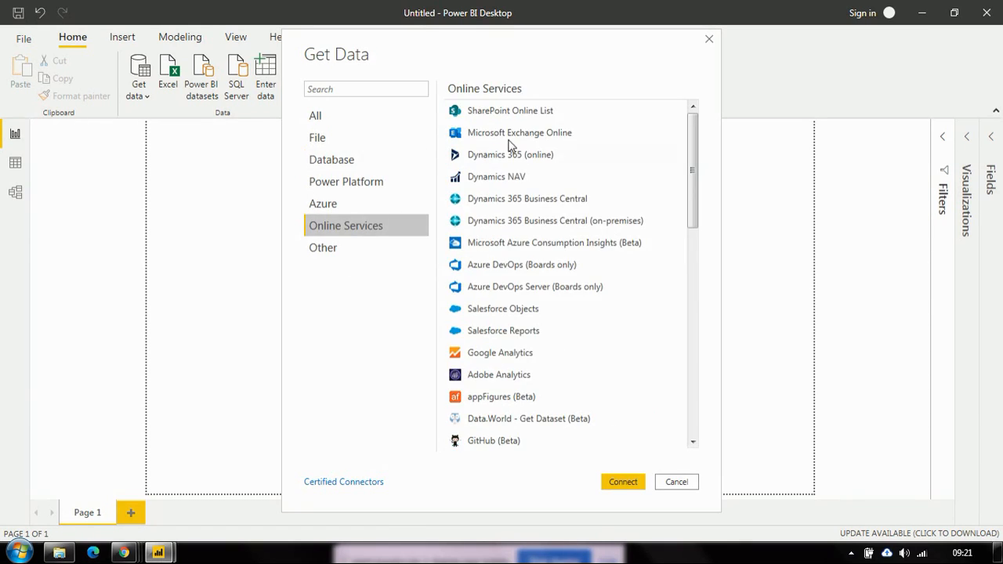
{"action": "left_click_drag", "start_coordinate": [694, 175], "coordinate": [690, 238]}
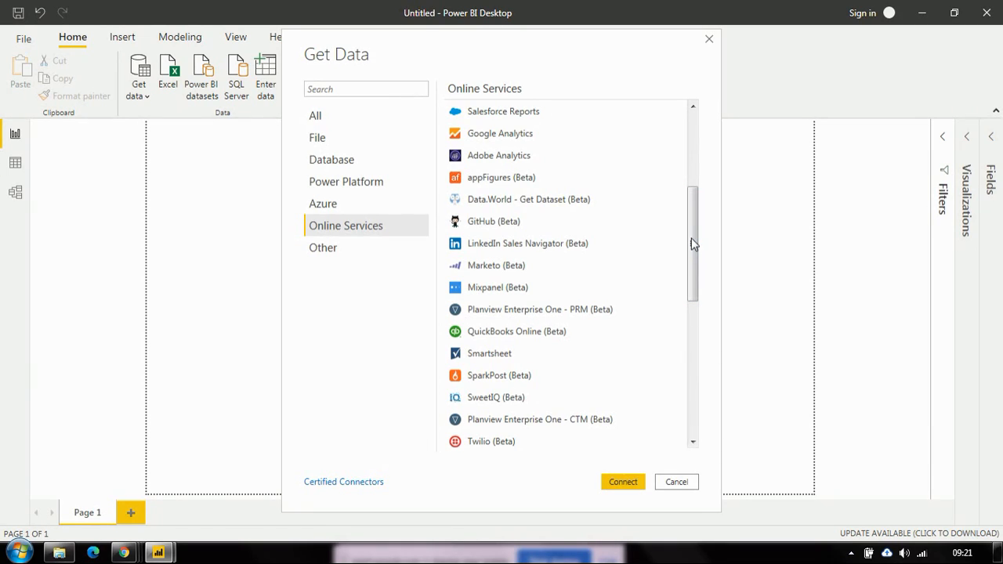
{"action": "left_click_drag", "start_coordinate": [693, 243], "coordinate": [695, 316]}
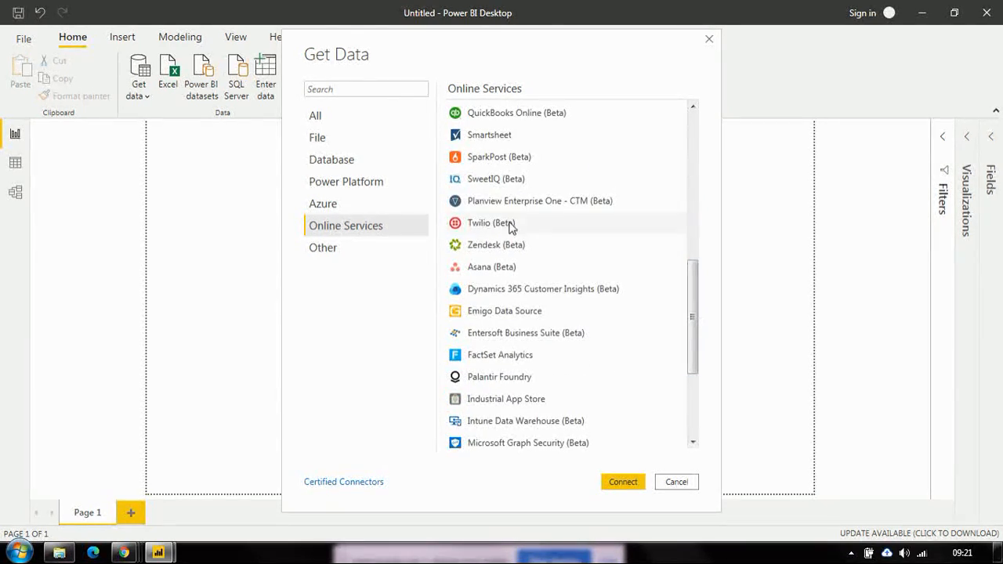
{"action": "left_click_drag", "start_coordinate": [695, 315], "coordinate": [690, 138]}
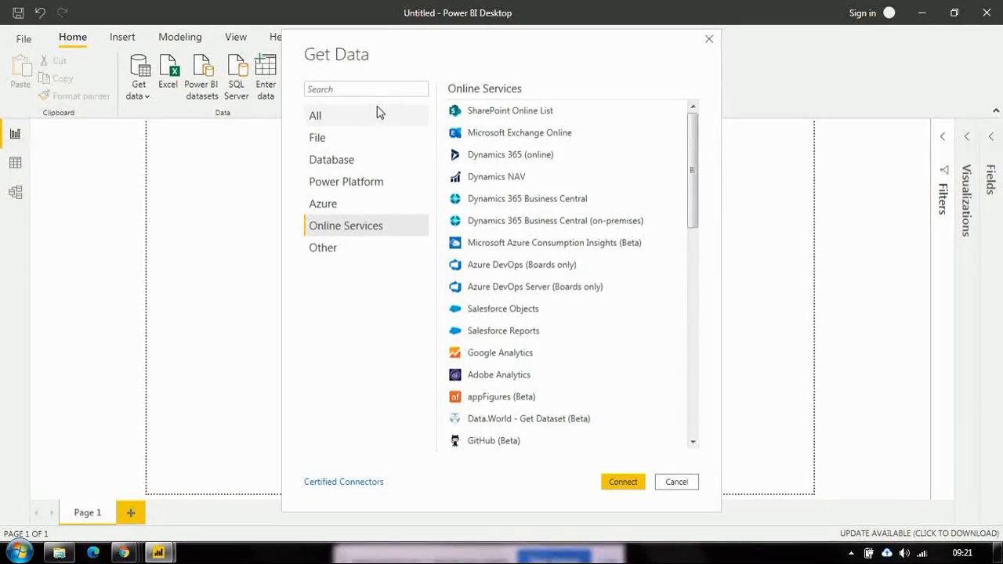
Connect to the Excel workbook NPS_DummyData.xlsx, choosing the Excel connector from the All category.
{"action": "left_click", "coordinate": [353, 123]}
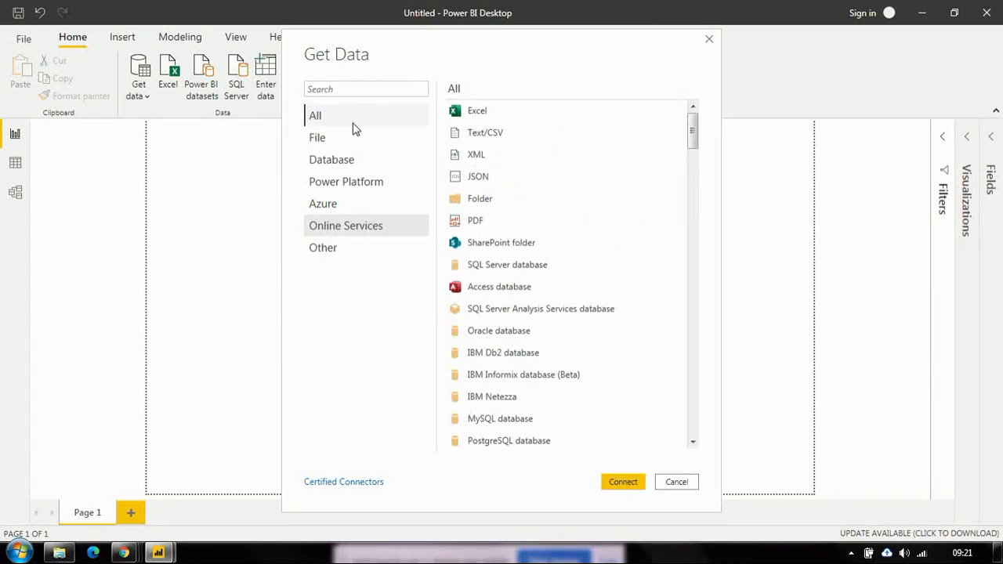
{"action": "left_click", "coordinate": [493, 110]}
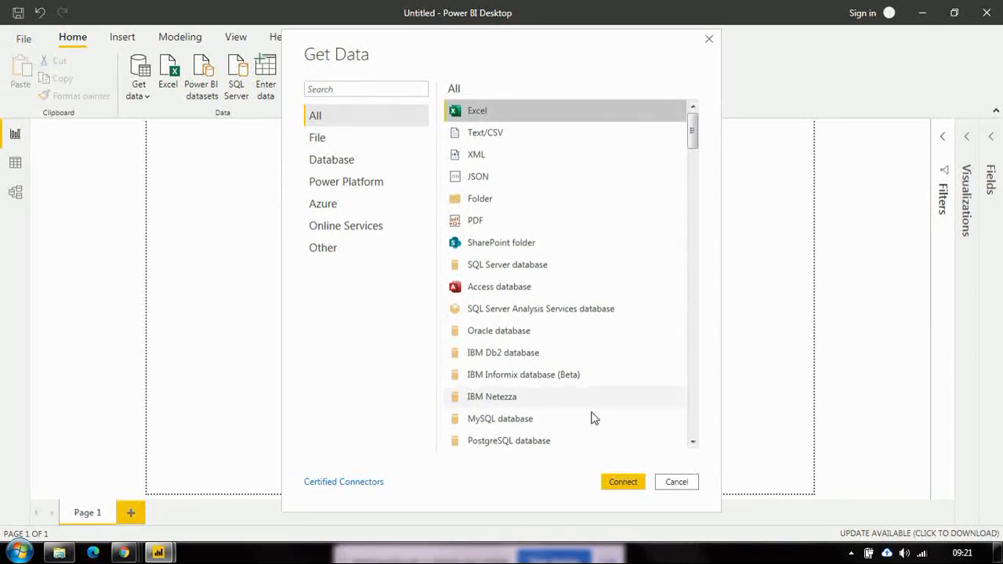
{"action": "left_click", "coordinate": [621, 483]}
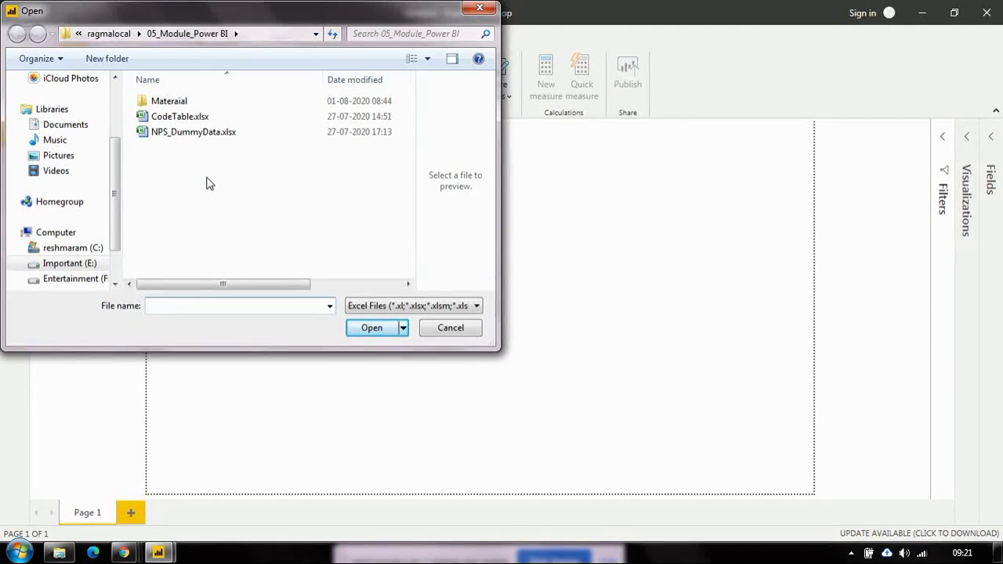
{"action": "double_click", "coordinate": [188, 132]}
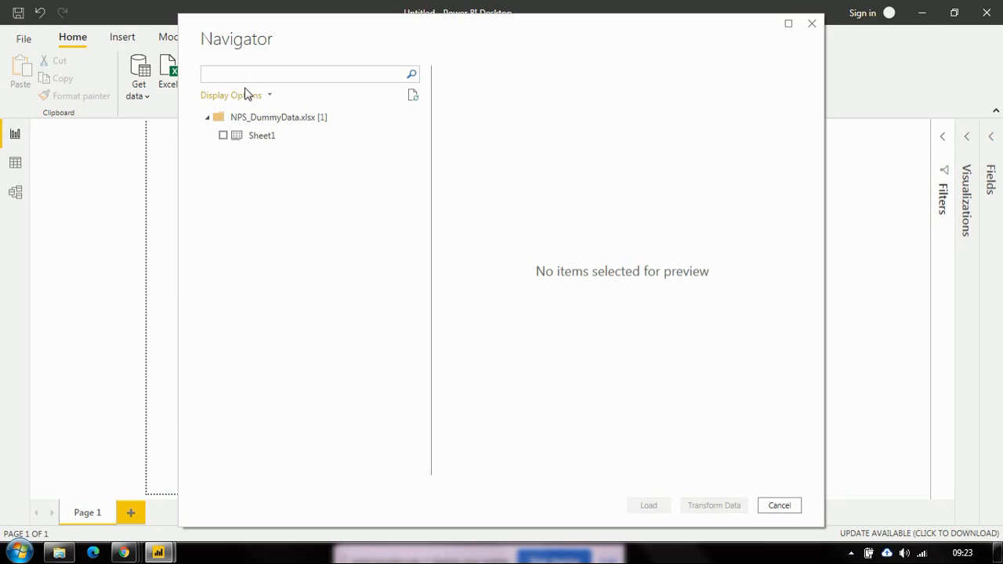
Preview the columns of Sheet1 from NPS_DummyData.xlsx and load the sheet into the report.
{"action": "left_click", "coordinate": [223, 136]}
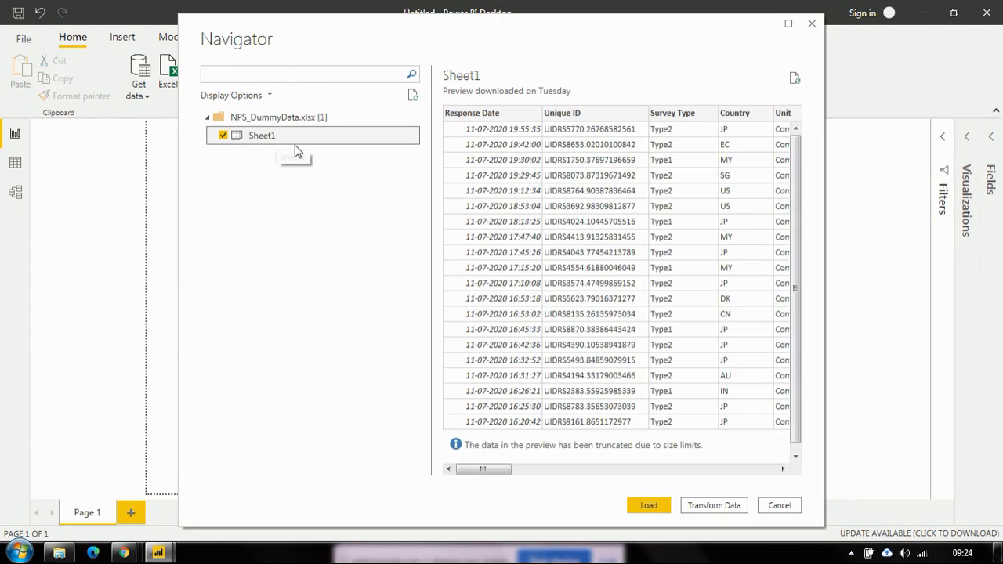
{"action": "left_click_drag", "start_coordinate": [495, 470], "coordinate": [559, 475]}
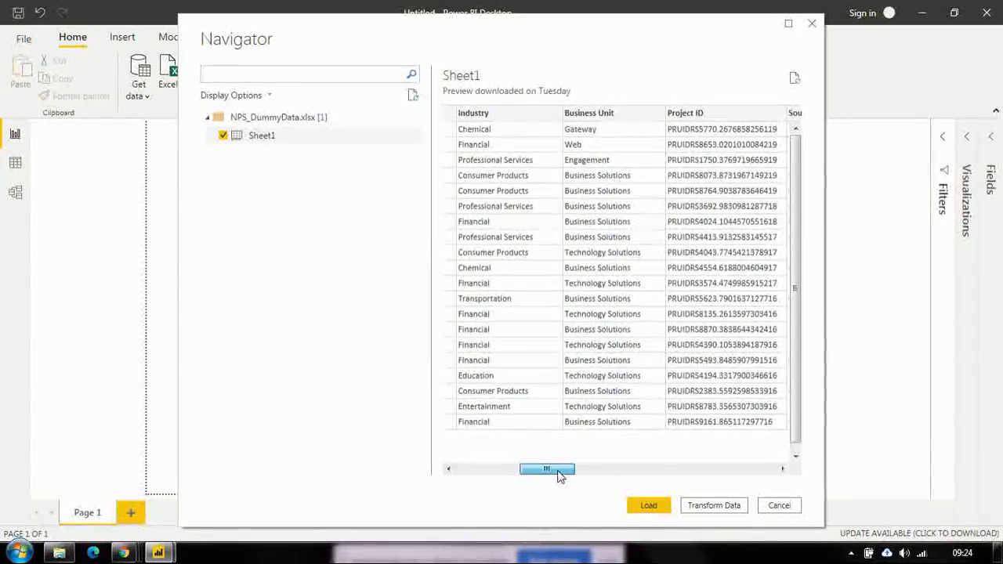
{"action": "left_click_drag", "start_coordinate": [559, 476], "coordinate": [582, 475]}
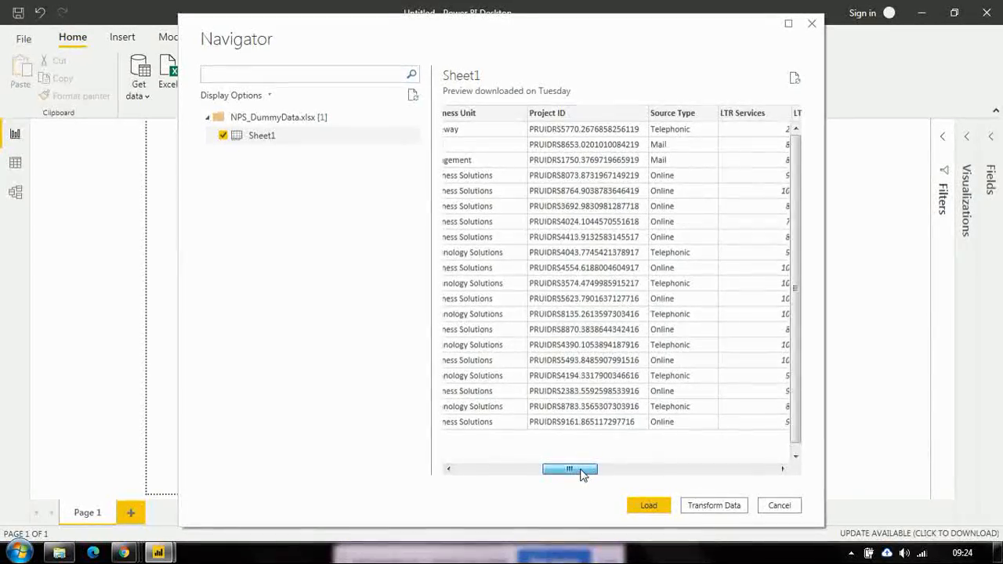
{"action": "left_click_drag", "start_coordinate": [582, 475], "coordinate": [629, 478]}
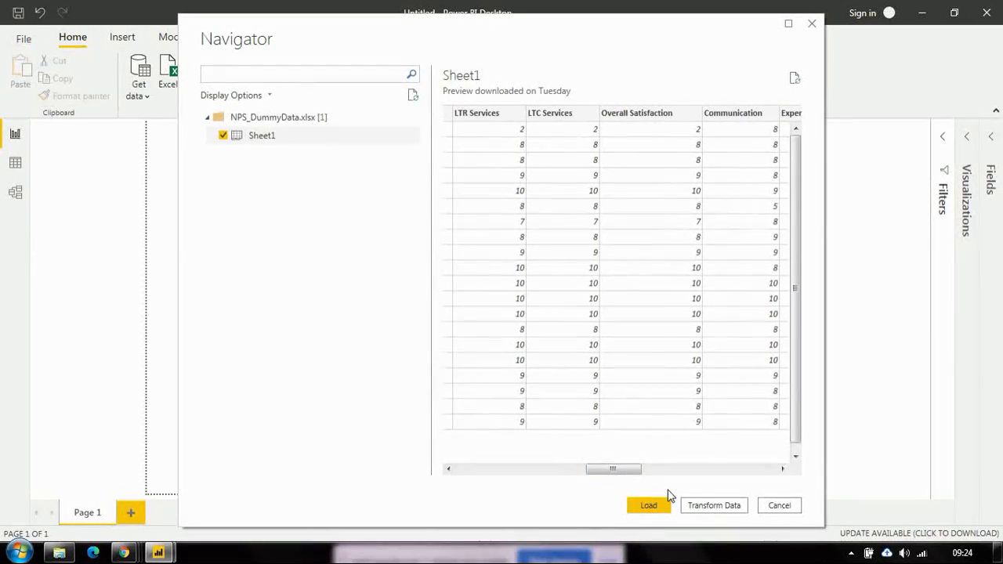
{"action": "left_click", "coordinate": [649, 507]}
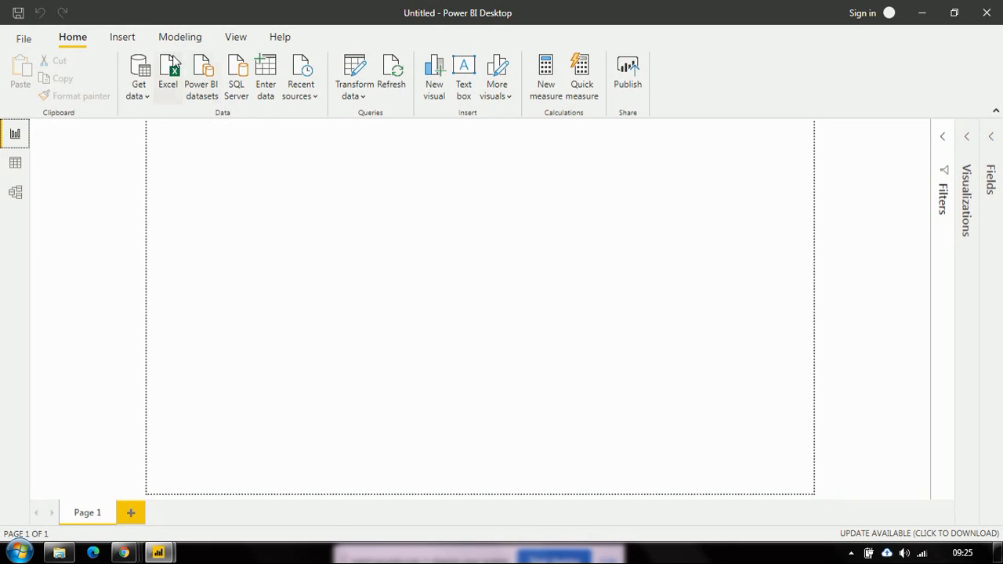
Import the CountryCode and Dict sheets from the Excel workbook CodeTable.xlsx and load them into the report.
{"action": "left_click", "coordinate": [171, 63]}
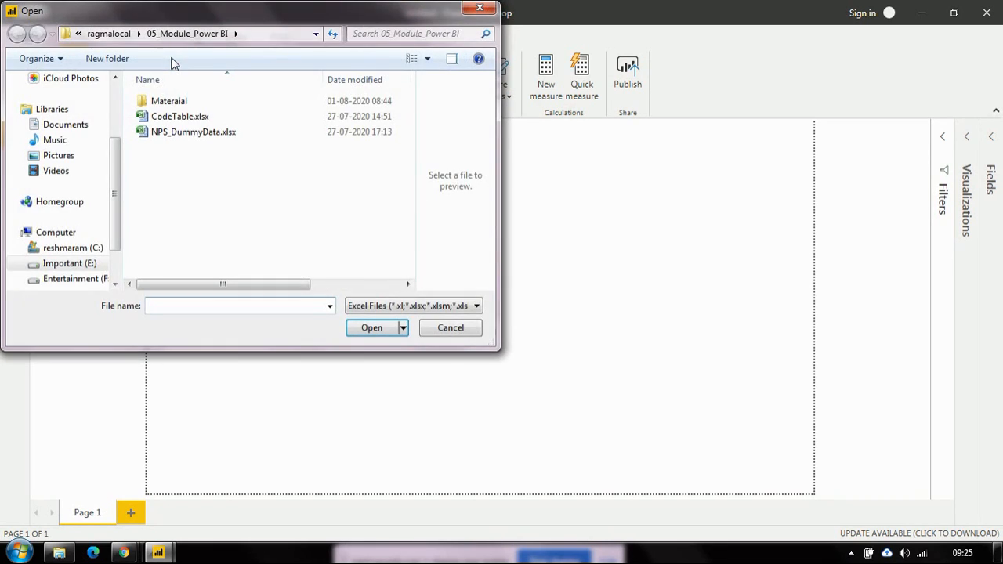
{"action": "double_click", "coordinate": [195, 116]}
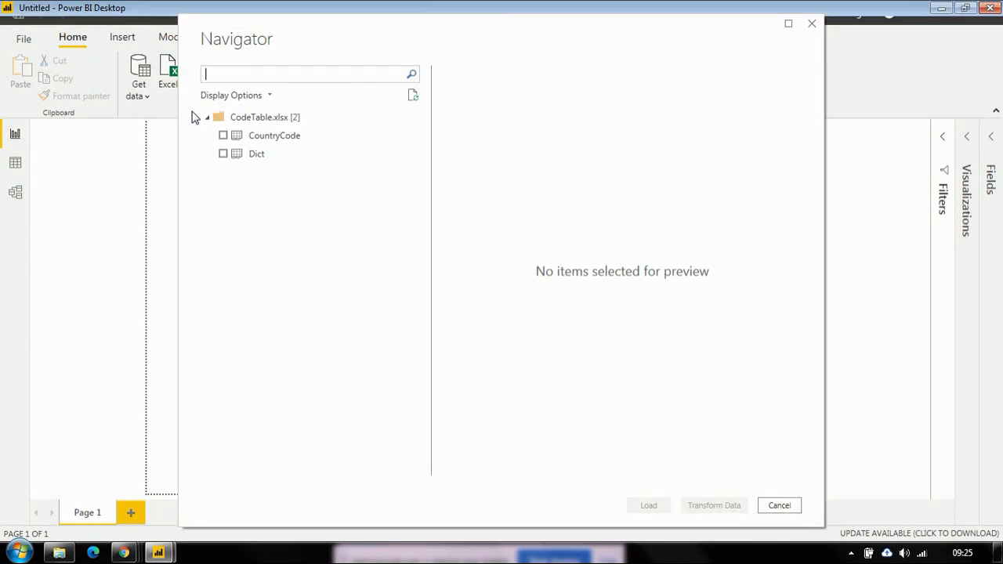
{"action": "left_click", "coordinate": [224, 137]}
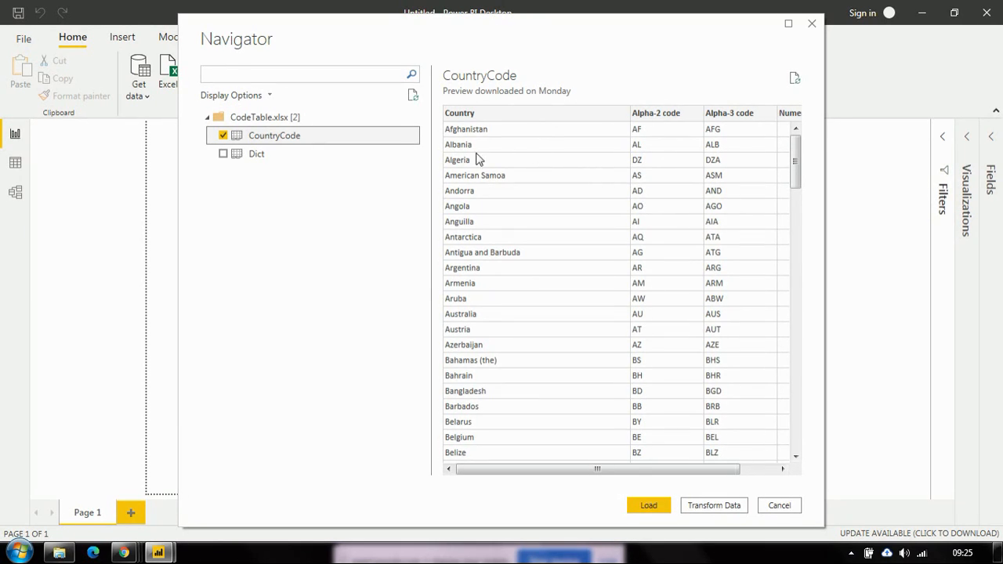
{"action": "left_click", "coordinate": [232, 158]}
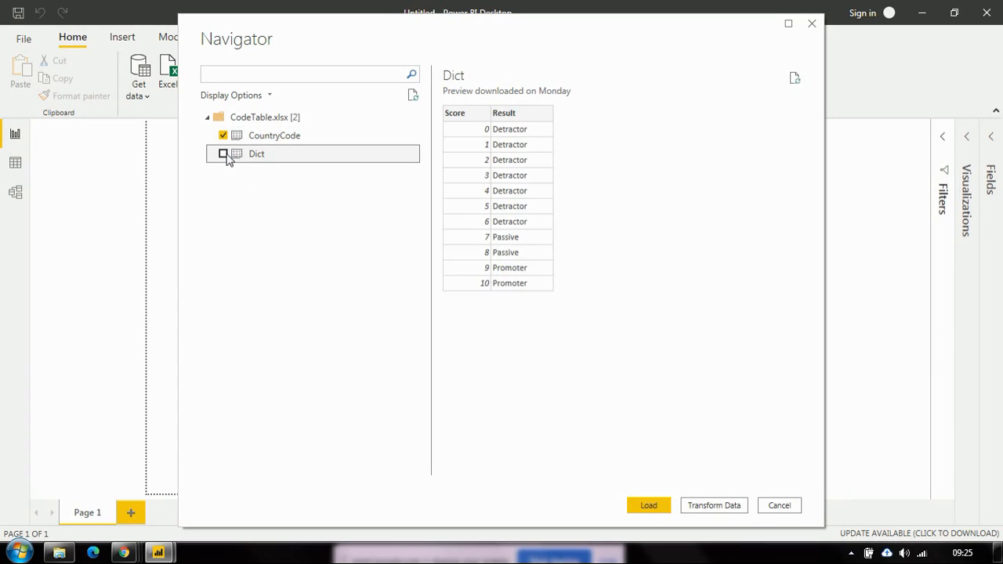
{"action": "left_click", "coordinate": [223, 155]}
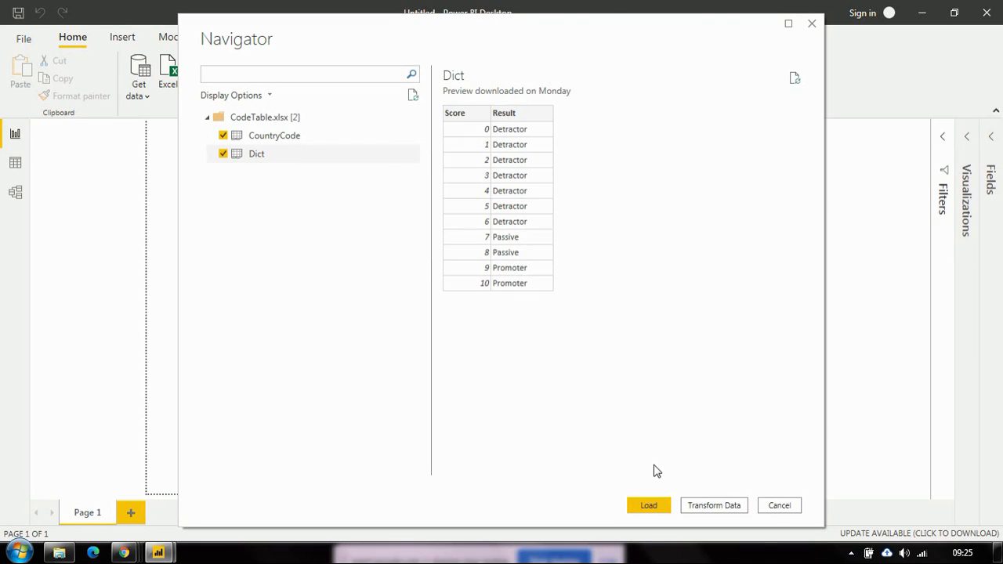
{"action": "left_click", "coordinate": [658, 506]}
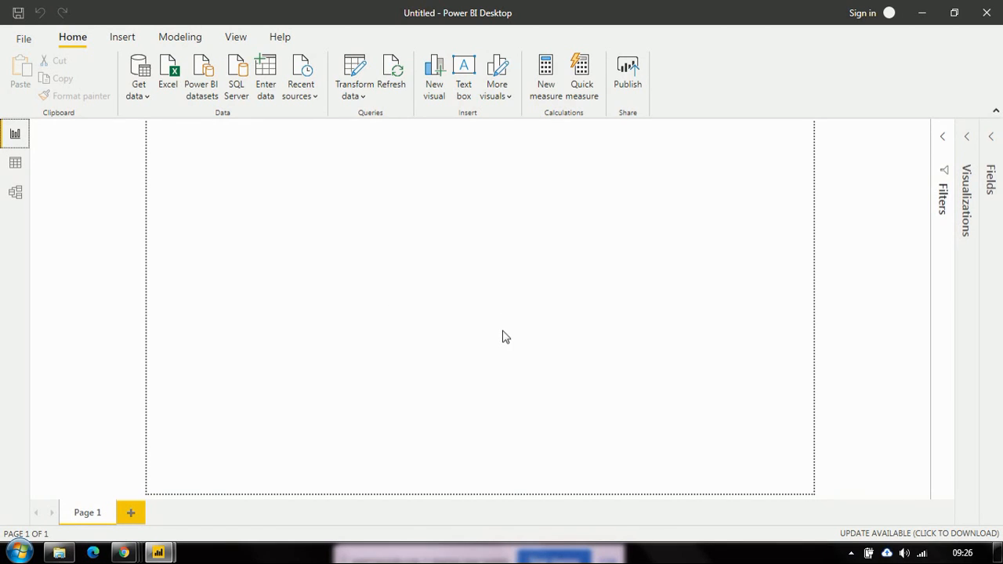
Show the loaded tables in Data view and rename the Sheet1 table as NPS Data.
{"action": "left_click", "coordinate": [17, 165]}
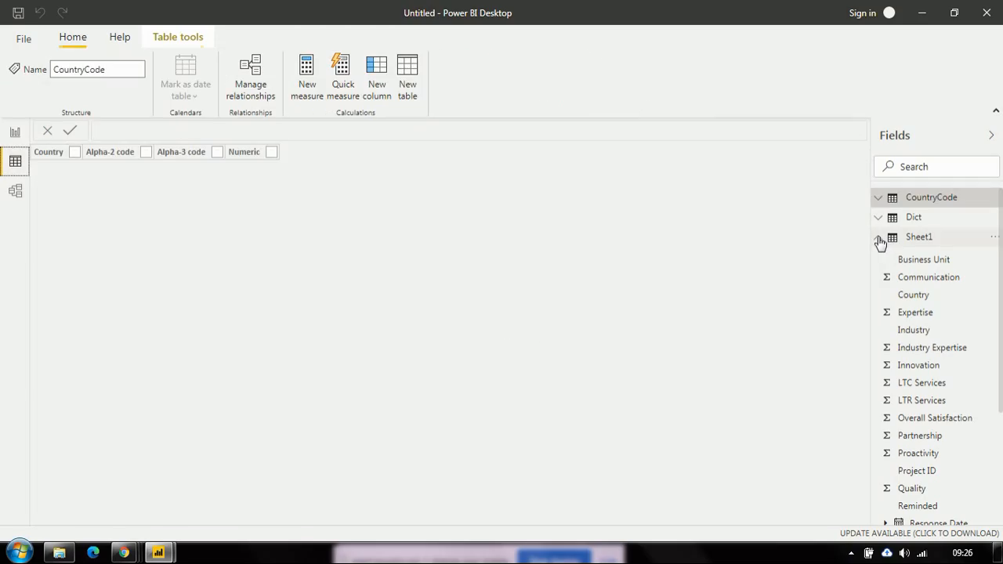
{"action": "left_click", "coordinate": [879, 239]}
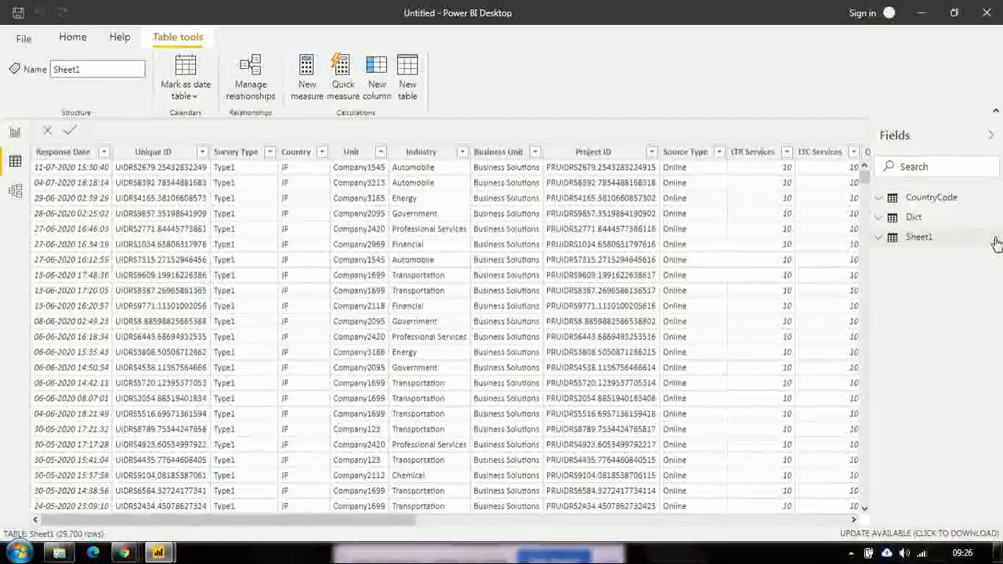
{"action": "left_click", "coordinate": [992, 244]}
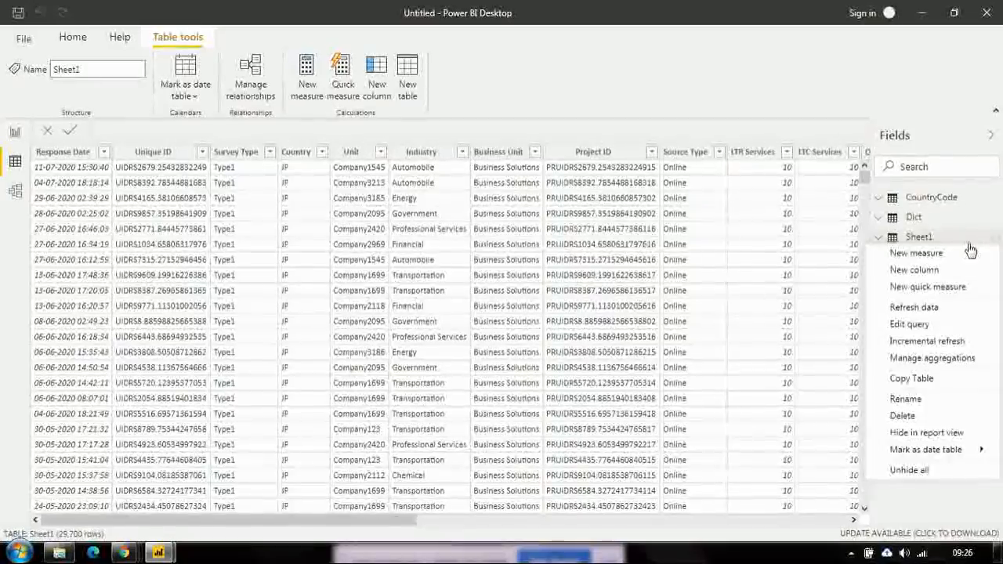
{"action": "left_click", "coordinate": [919, 392]}
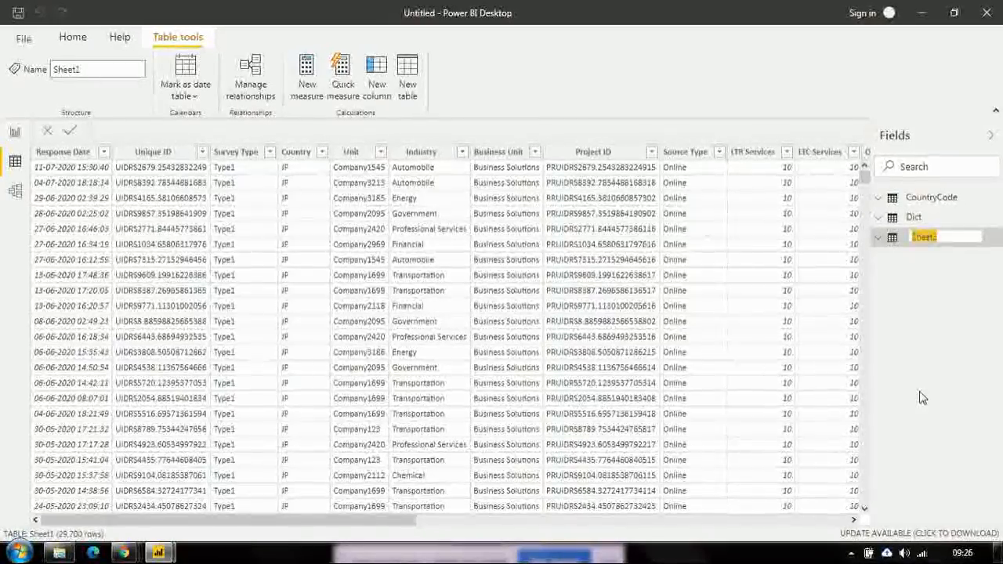
{"action": "type", "text": "NPS D"}
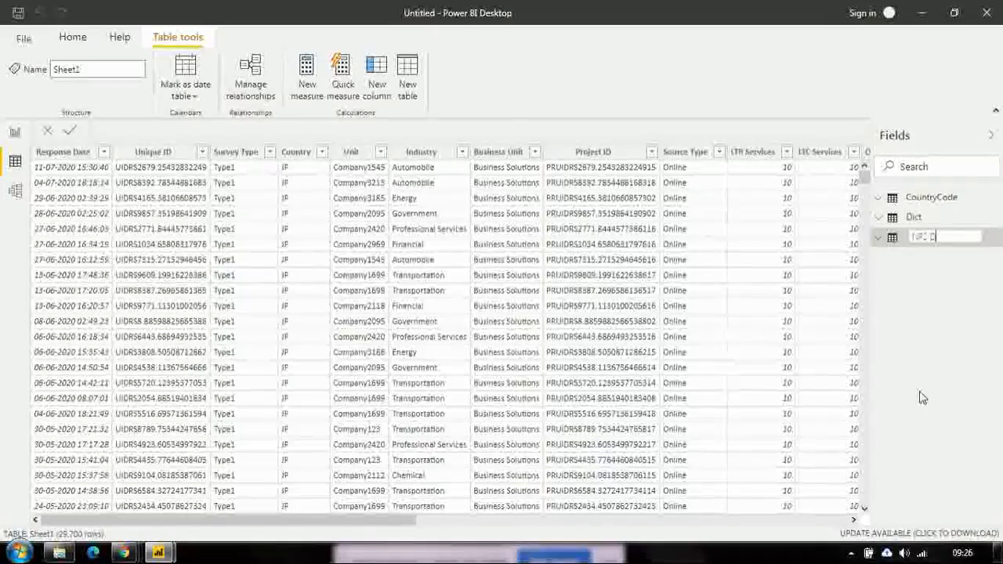
{"action": "type", "text": "ata"}
{"action": "key", "text": "Return"}
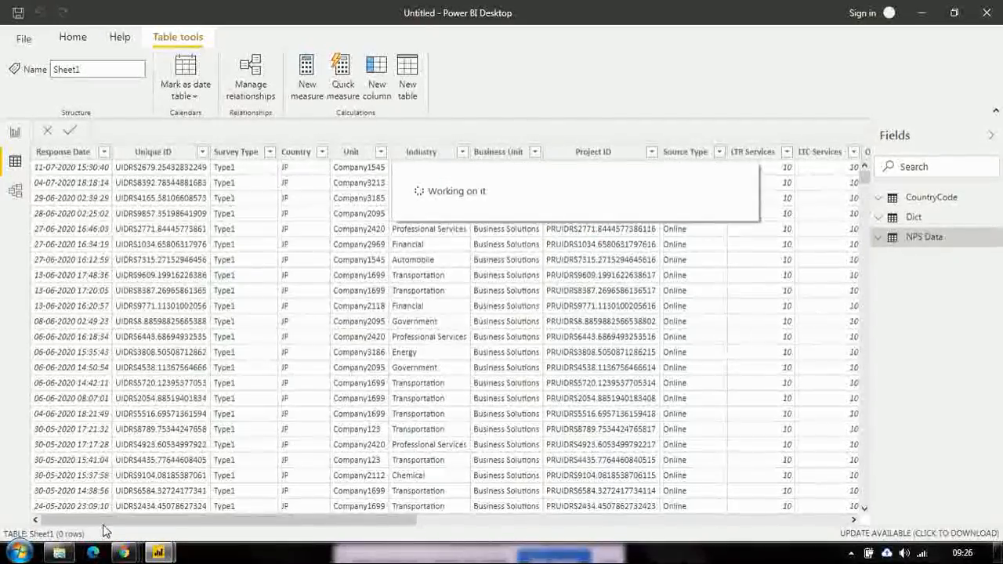
Examine the NPS Data table's columns from Response Date through the rating scores to Reminded.
{"action": "mouse_move", "coordinate": [128, 520]}
{"action": "left_mouse_down"}
{"action": "mouse_move", "coordinate": [154, 521]}
{"action": "mouse_move", "coordinate": [117, 527]}
{"action": "left_mouse_up"}
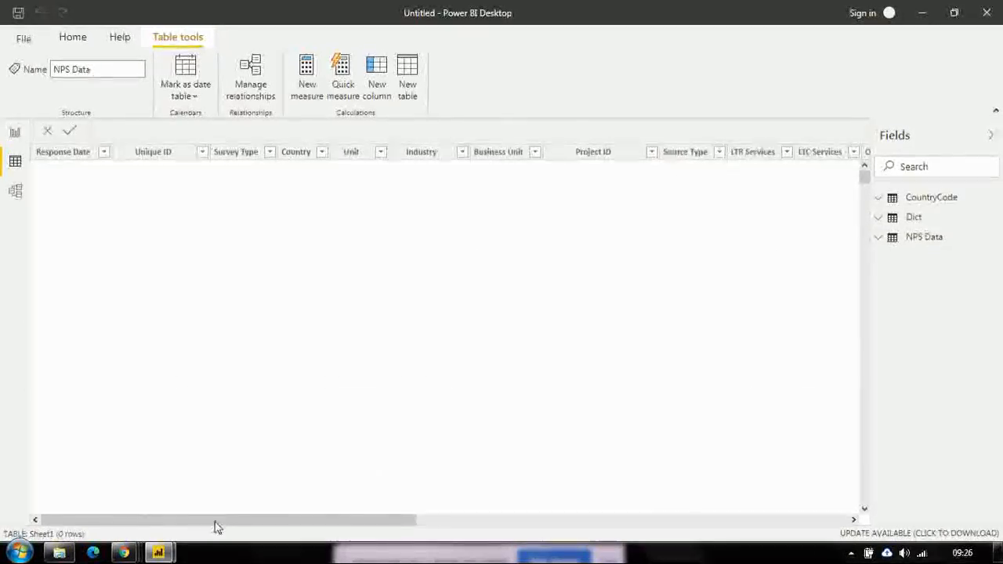
{"action": "left_click", "coordinate": [829, 527]}
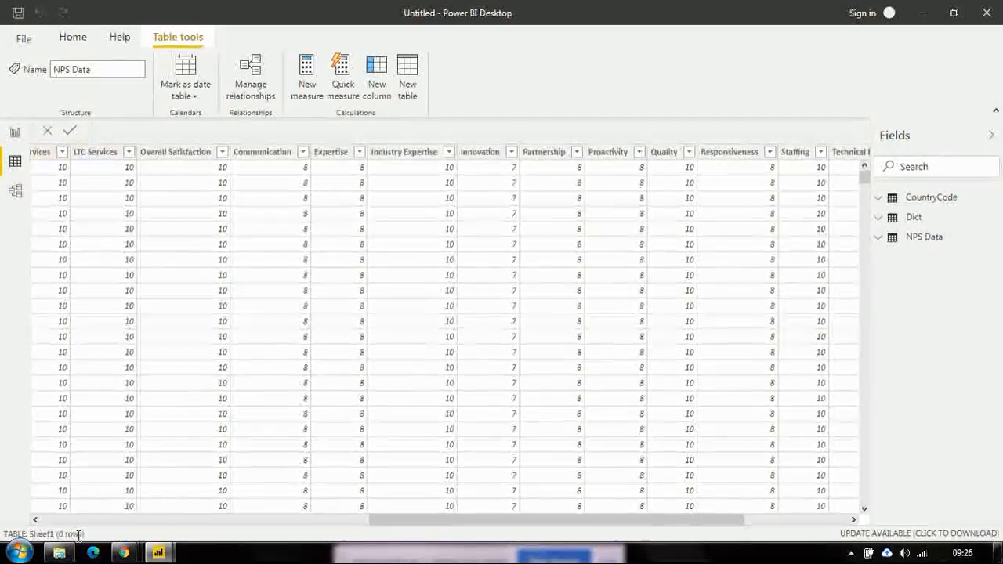
{"action": "left_click", "coordinate": [36, 521]}
{"action": "left_click", "coordinate": [36, 522]}
{"action": "left_click", "coordinate": [36, 521]}
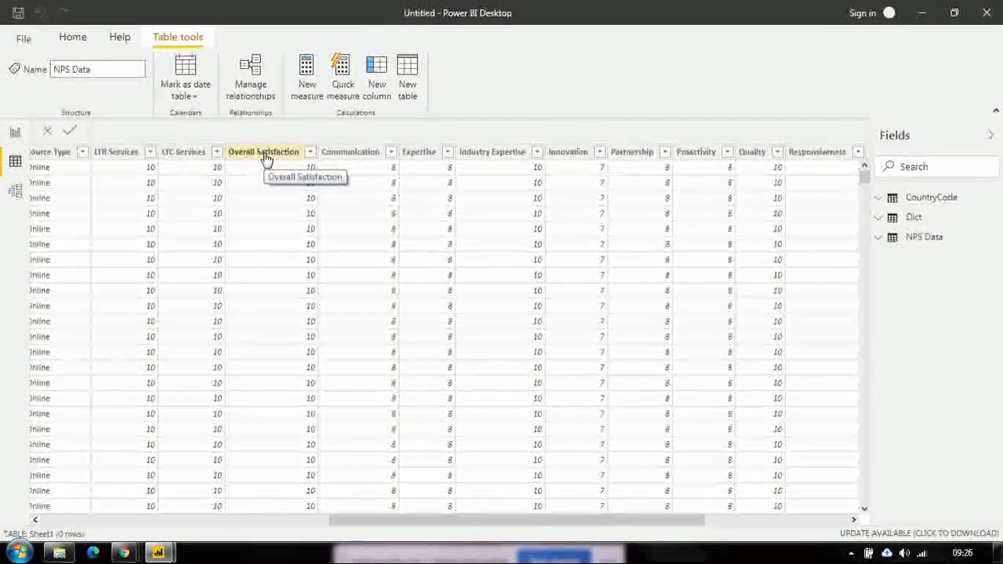
{"action": "left_click_drag", "start_coordinate": [551, 522], "coordinate": [623, 528]}
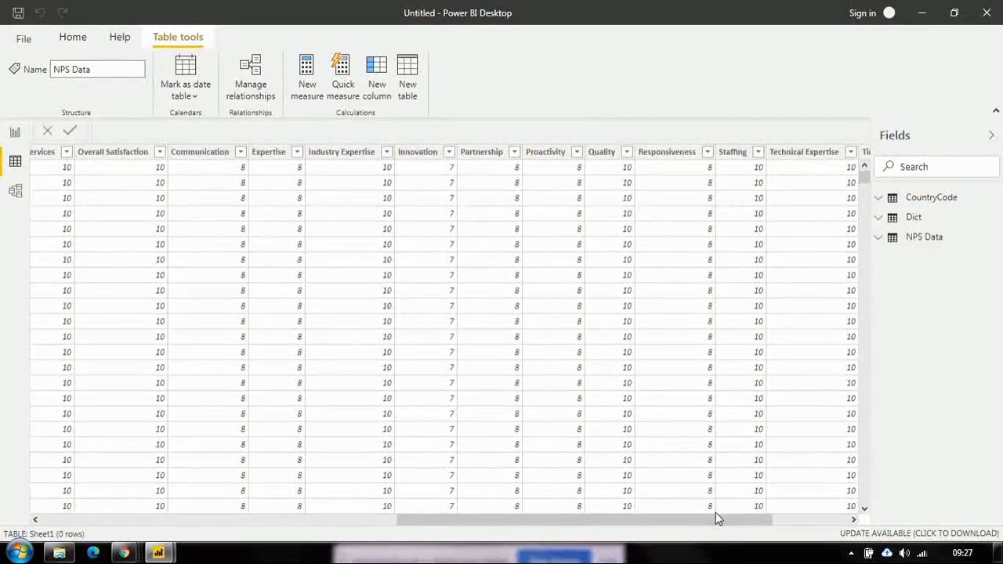
{"action": "left_click_drag", "start_coordinate": [720, 524], "coordinate": [775, 531]}
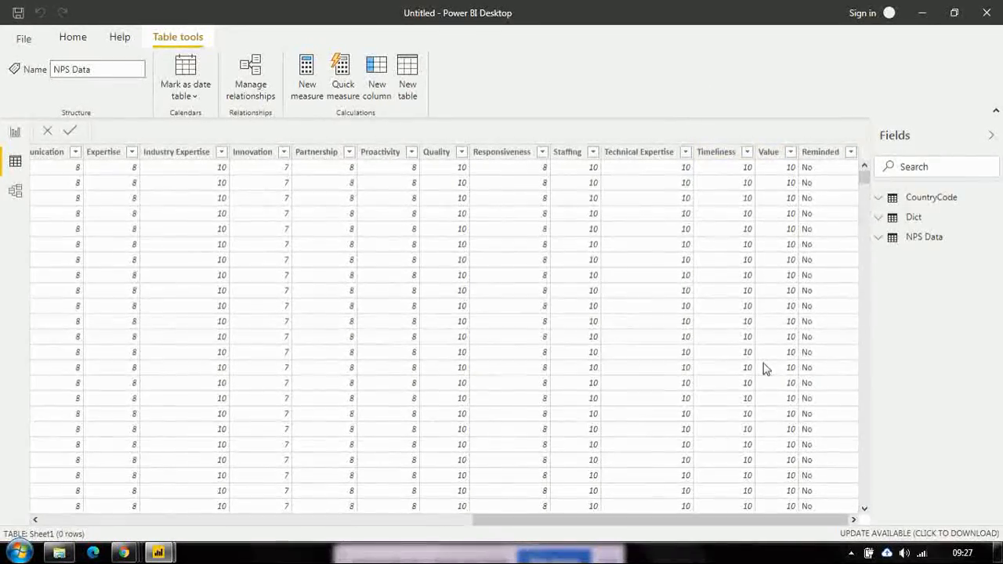
{"action": "left_click_drag", "start_coordinate": [679, 522], "coordinate": [197, 523]}
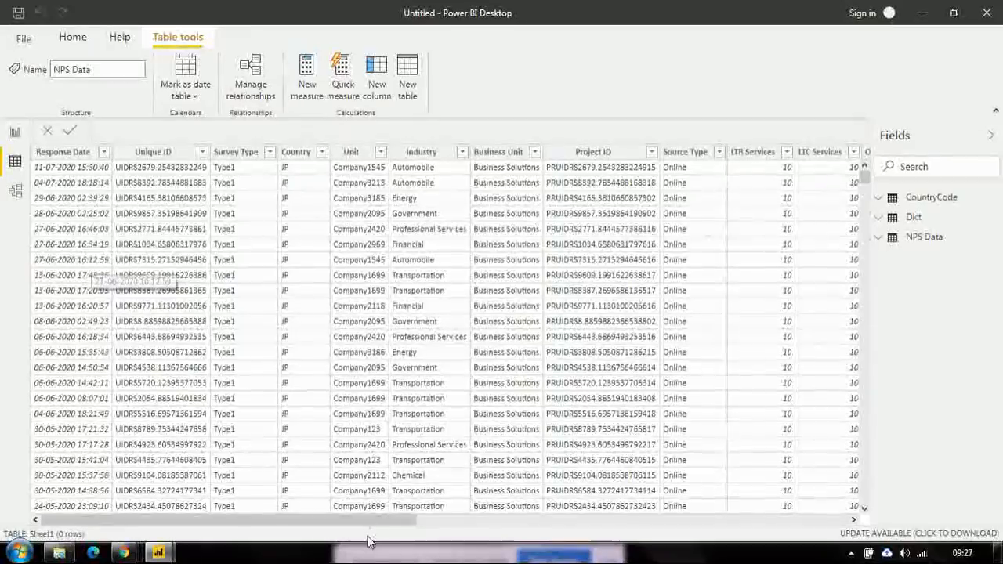
{"action": "left_click_drag", "start_coordinate": [365, 526], "coordinate": [438, 527]}
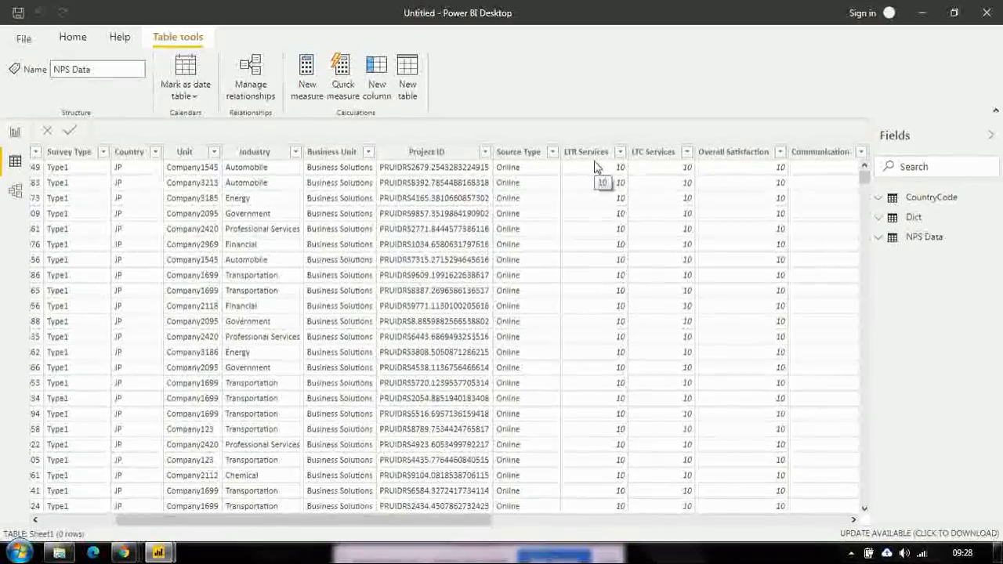
In Model view, place CountryCode beside NPS Data, move Dict directly below CountryCode, and enlarge the Dict table box.
{"action": "left_click", "coordinate": [12, 191]}
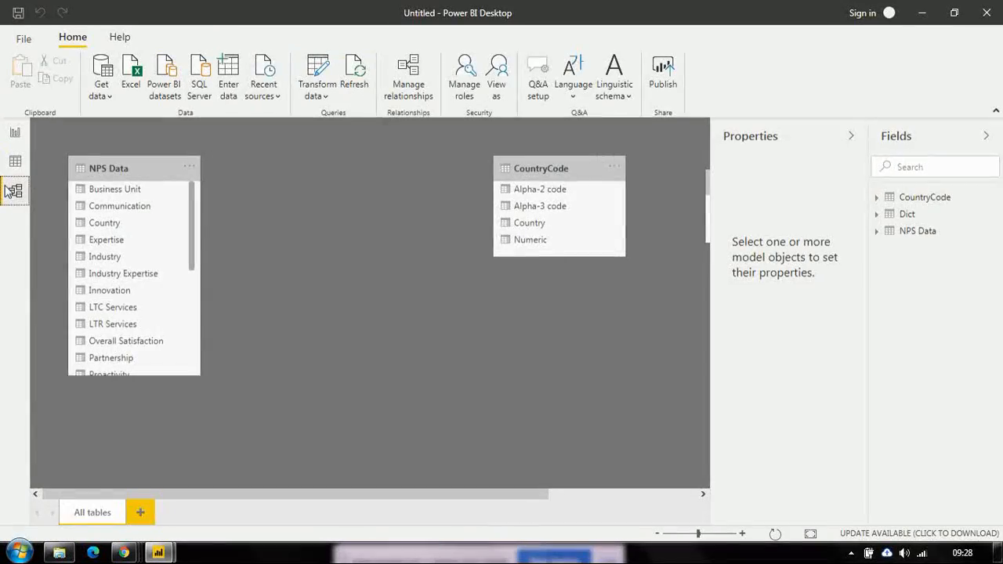
{"action": "left_click_drag", "start_coordinate": [521, 166], "coordinate": [288, 162]}
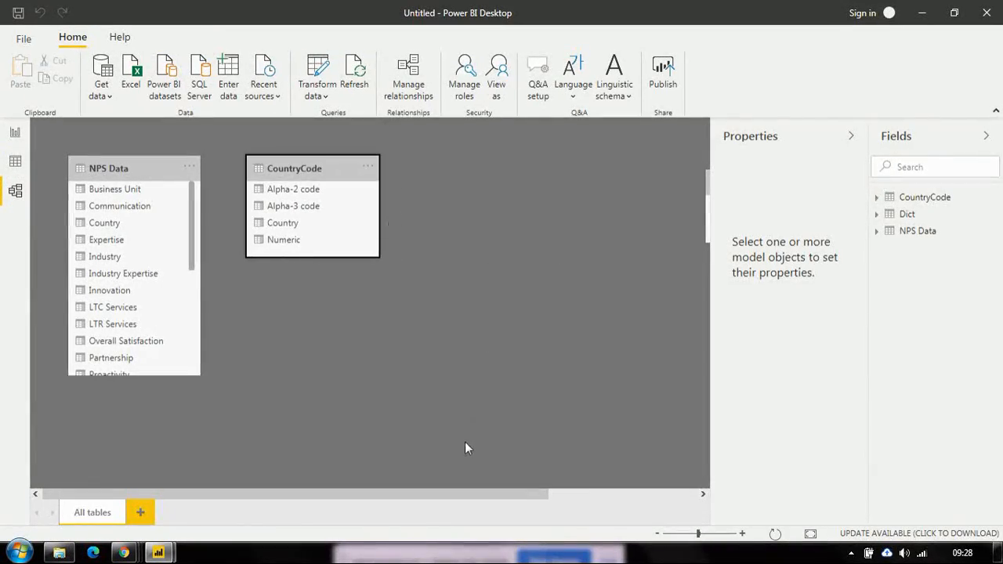
{"action": "left_click_drag", "start_coordinate": [479, 492], "coordinate": [589, 495]}
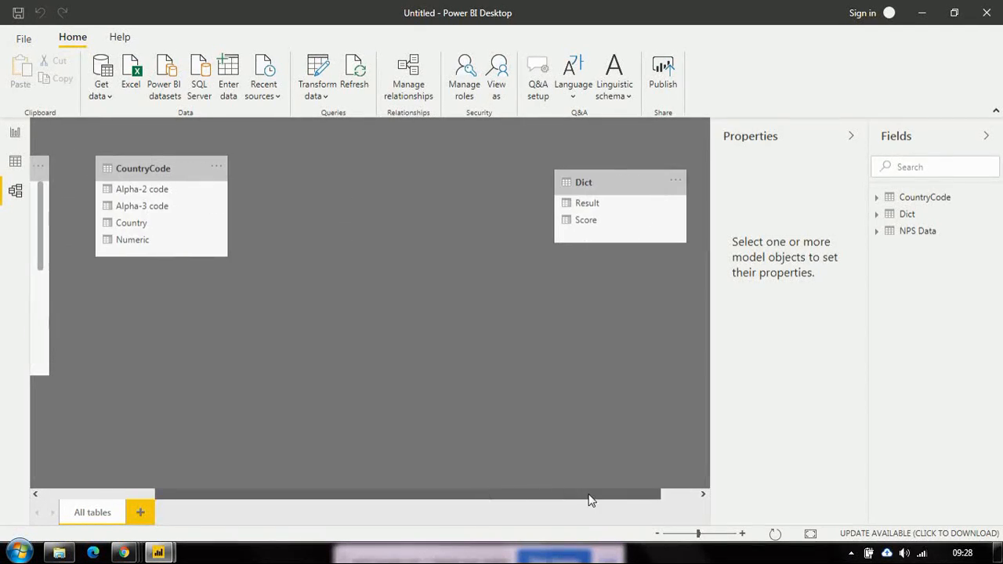
{"action": "left_click_drag", "start_coordinate": [605, 188], "coordinate": [146, 294]}
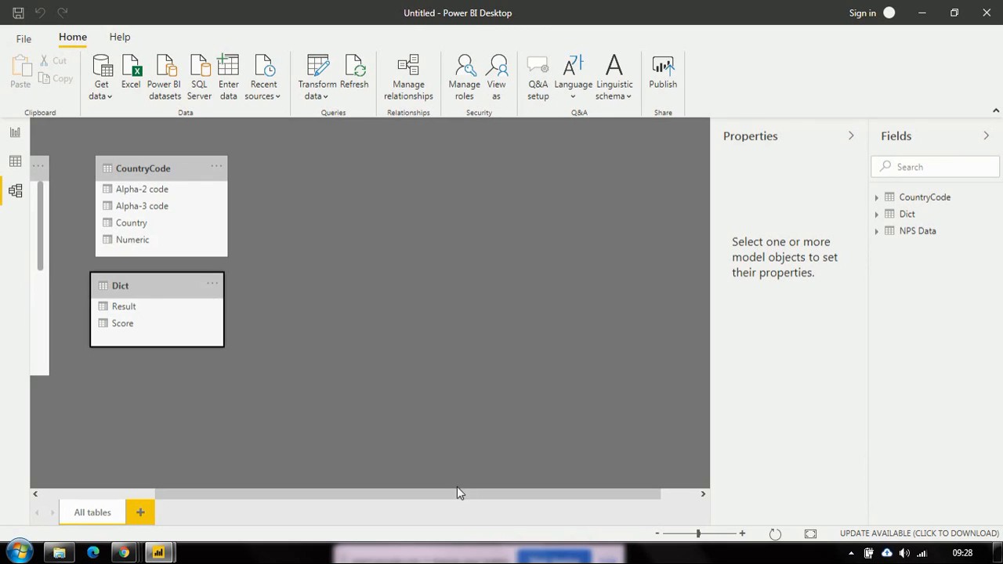
{"action": "left_click_drag", "start_coordinate": [458, 495], "coordinate": [343, 495]}
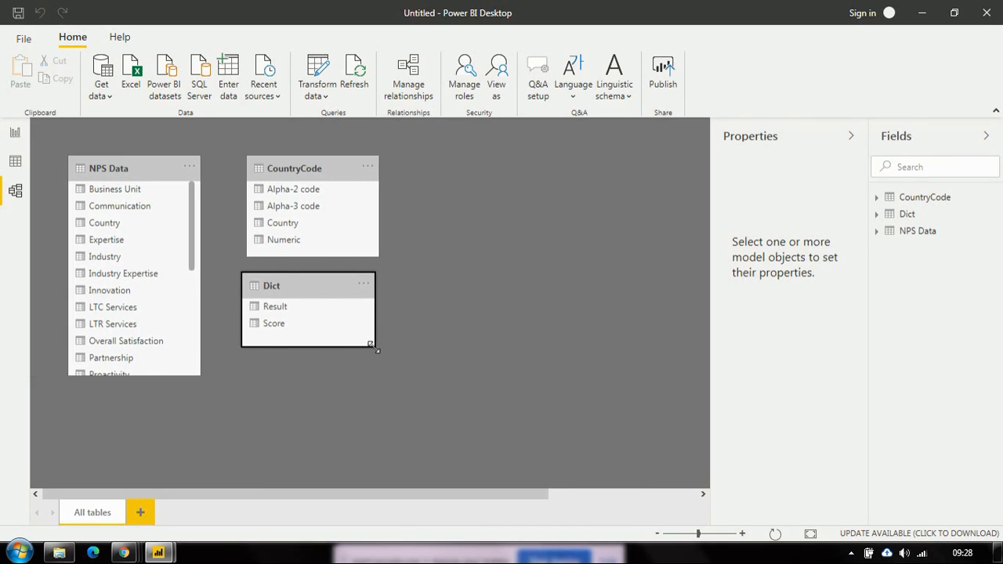
{"action": "left_click_drag", "start_coordinate": [372, 345], "coordinate": [384, 371]}
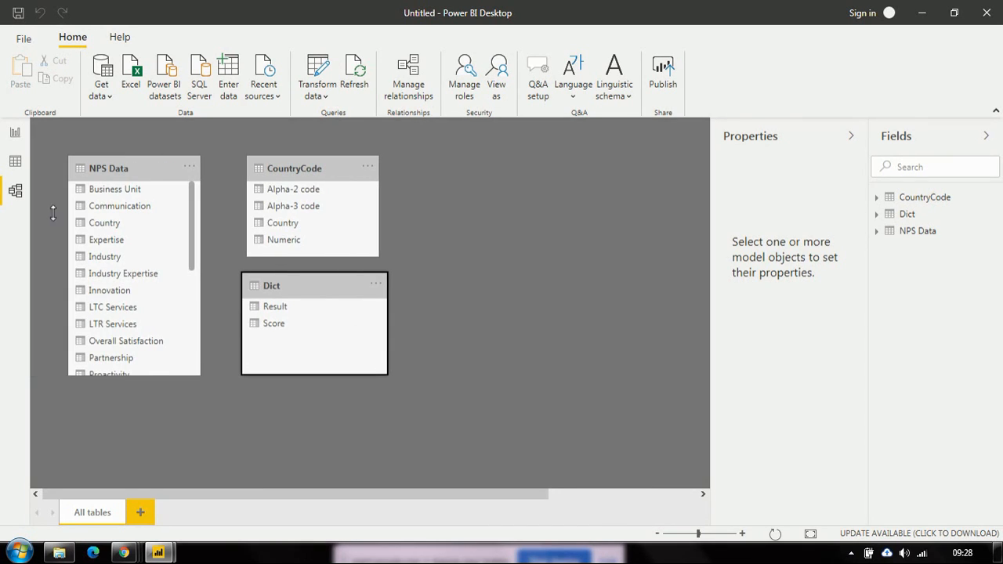
Examine the distinct codes in the NPS Data Country column without filtering, check the tables in Model view, and return to Data view.
{"action": "left_click", "coordinate": [15, 162]}
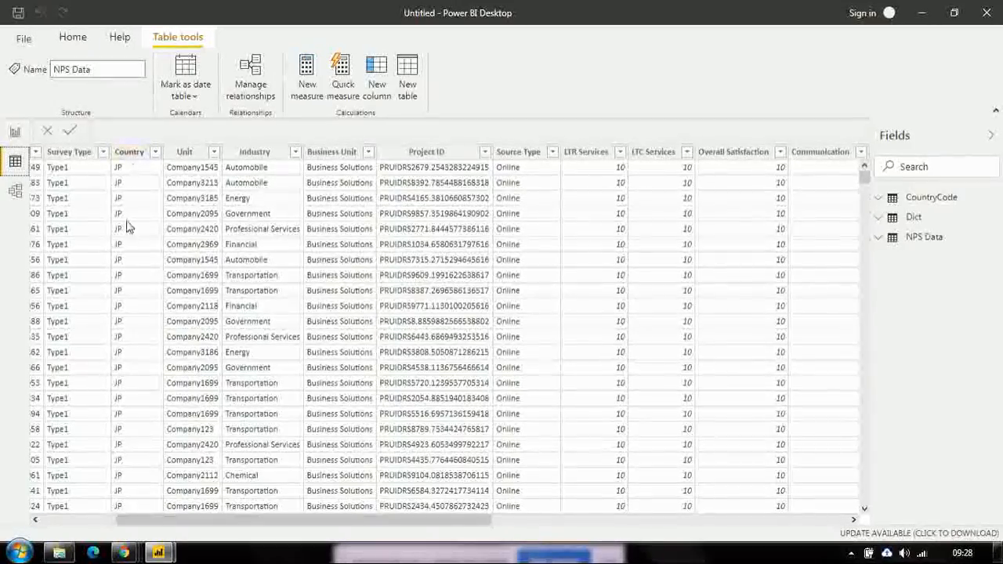
{"action": "left_click", "coordinate": [156, 154]}
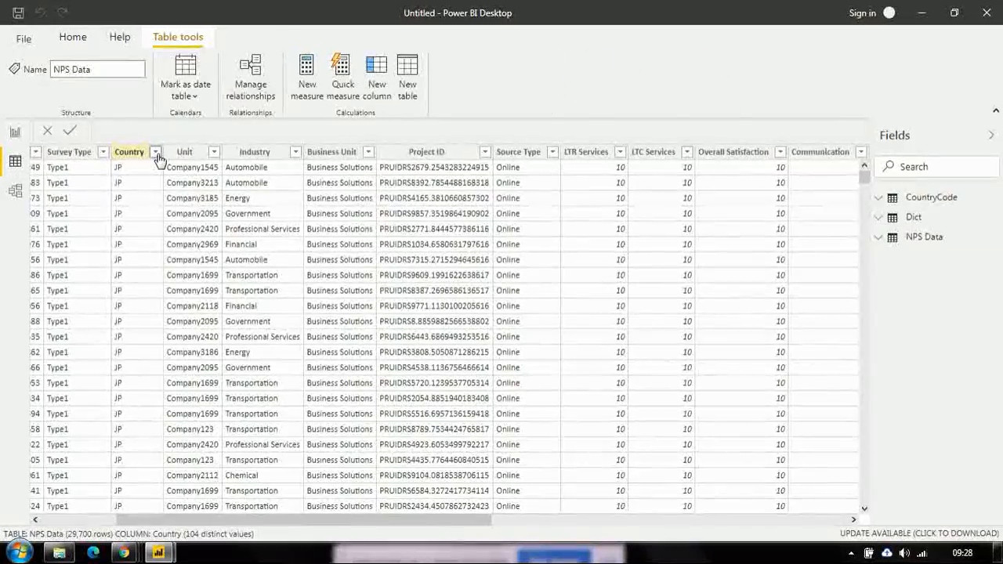
{"action": "left_click", "coordinate": [156, 154]}
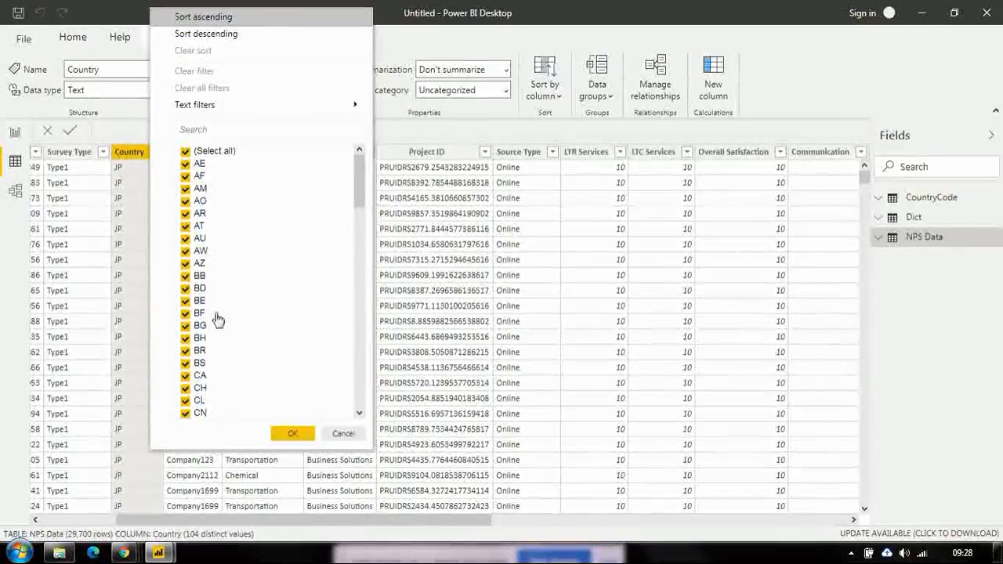
{"action": "left_click", "coordinate": [342, 433]}
{"action": "left_click", "coordinate": [14, 190]}
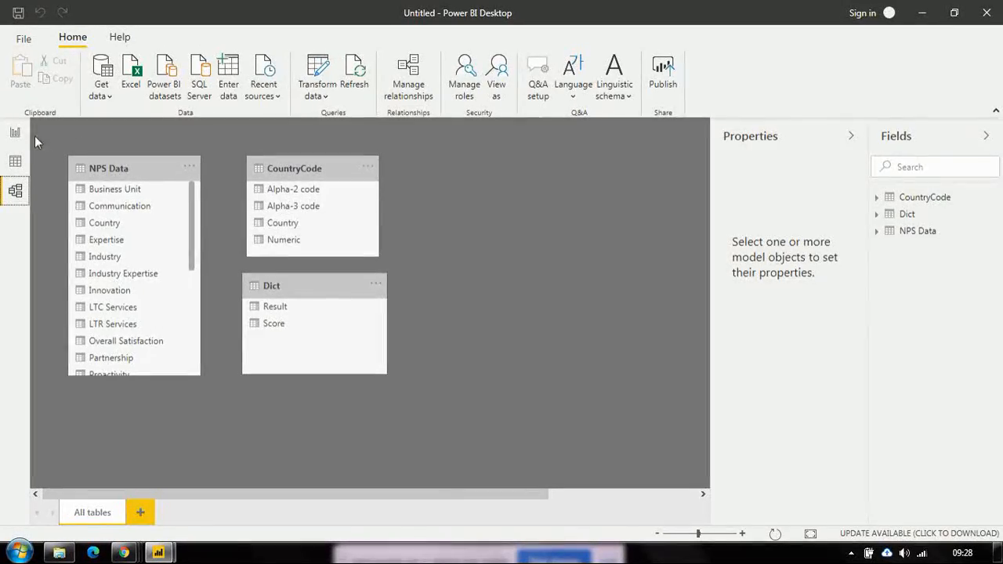
{"action": "left_click", "coordinate": [15, 161]}
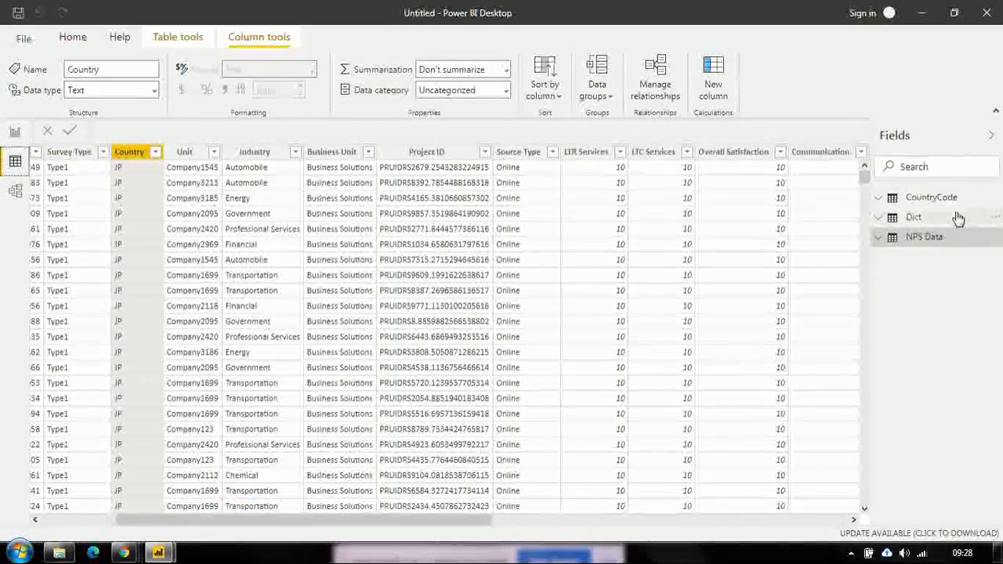
Review the CountryCode and Dict tables in Data view, then lengthen the NPS Data table box in Model view.
{"action": "left_click", "coordinate": [932, 198]}
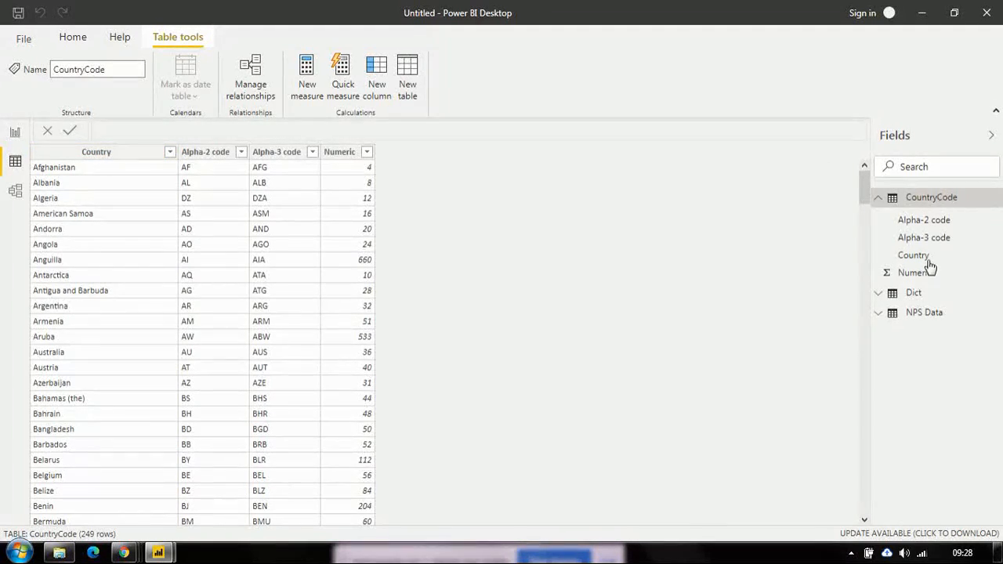
{"action": "left_click", "coordinate": [914, 295]}
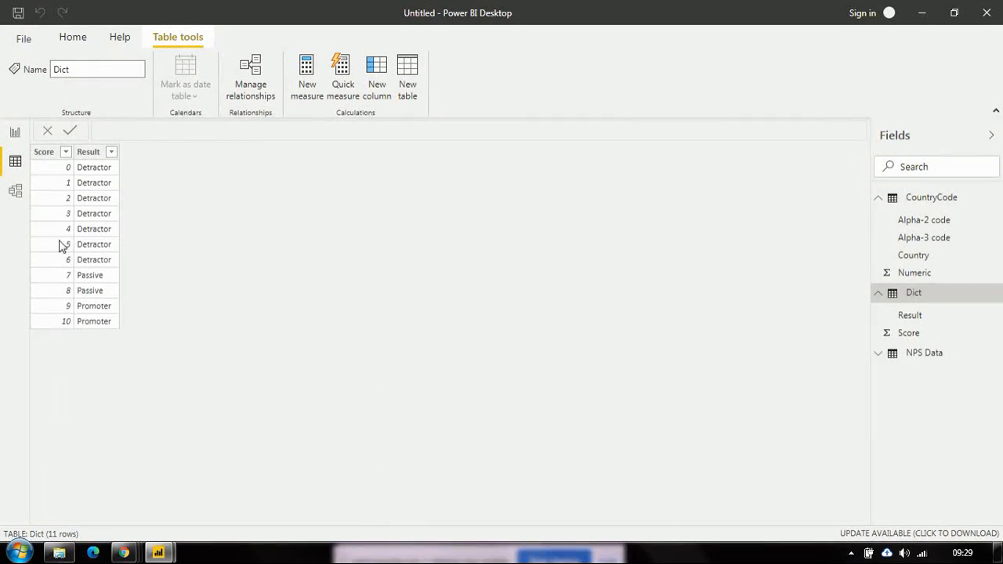
{"action": "left_click", "coordinate": [17, 192]}
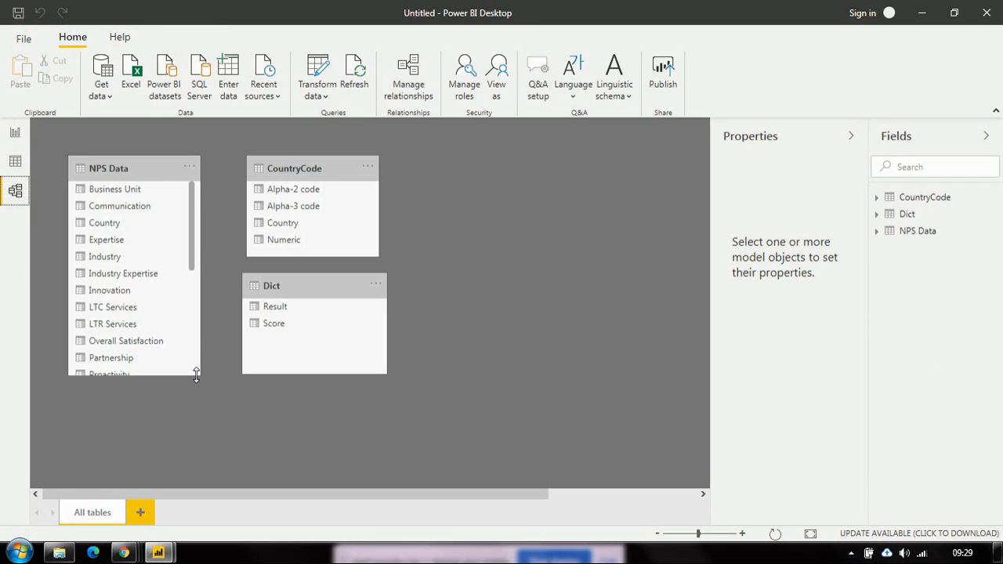
{"action": "left_click_drag", "start_coordinate": [193, 385], "coordinate": [193, 483]}
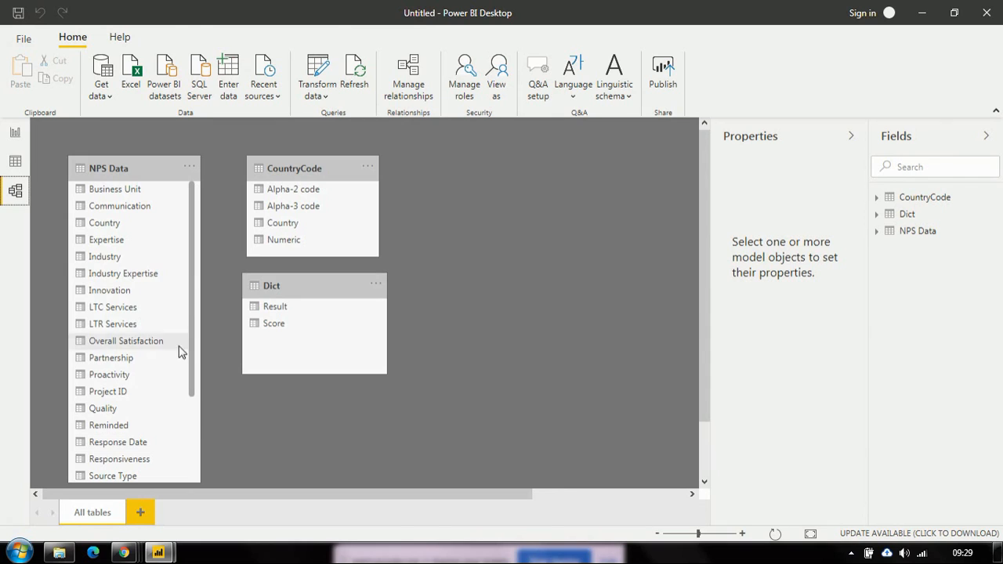
Create a relationship from NPS Data's Country field to CountryCode's Alpha-2 code, and collapse the Properties and Fields panes.
{"action": "left_click", "coordinate": [105, 223]}
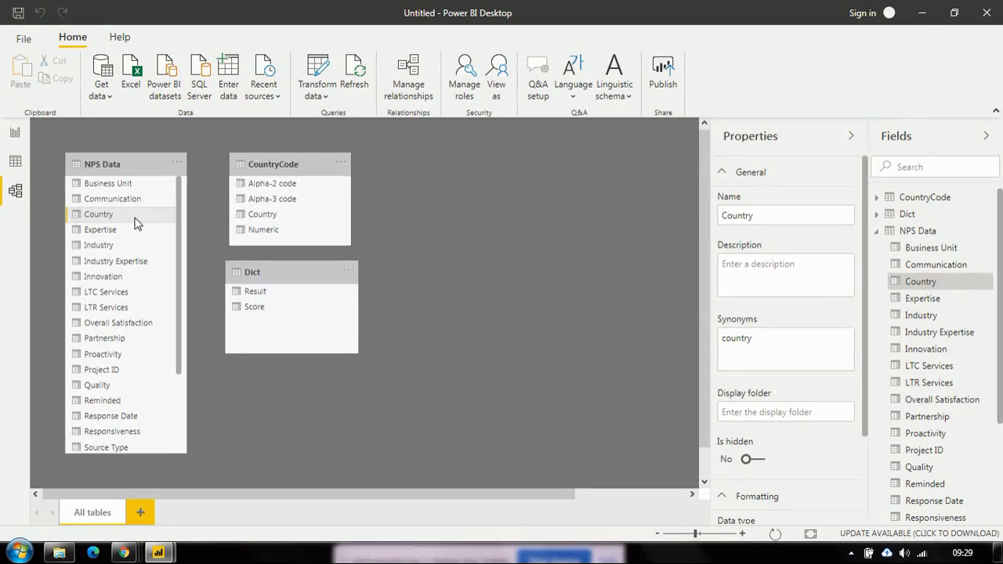
{"action": "left_click_drag", "start_coordinate": [205, 199], "coordinate": [272, 186]}
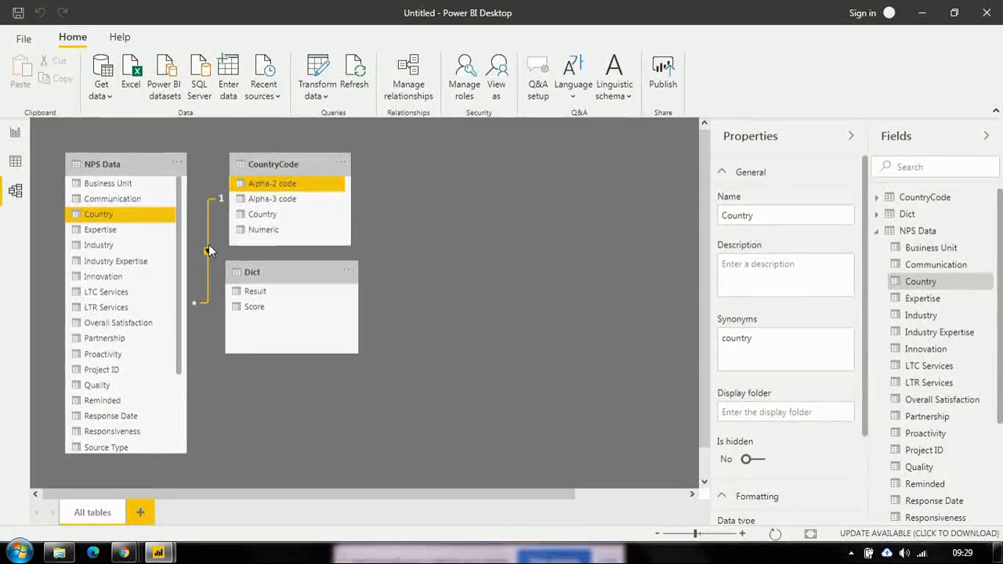
{"action": "left_click", "coordinate": [849, 138]}
{"action": "left_click", "coordinate": [989, 138]}
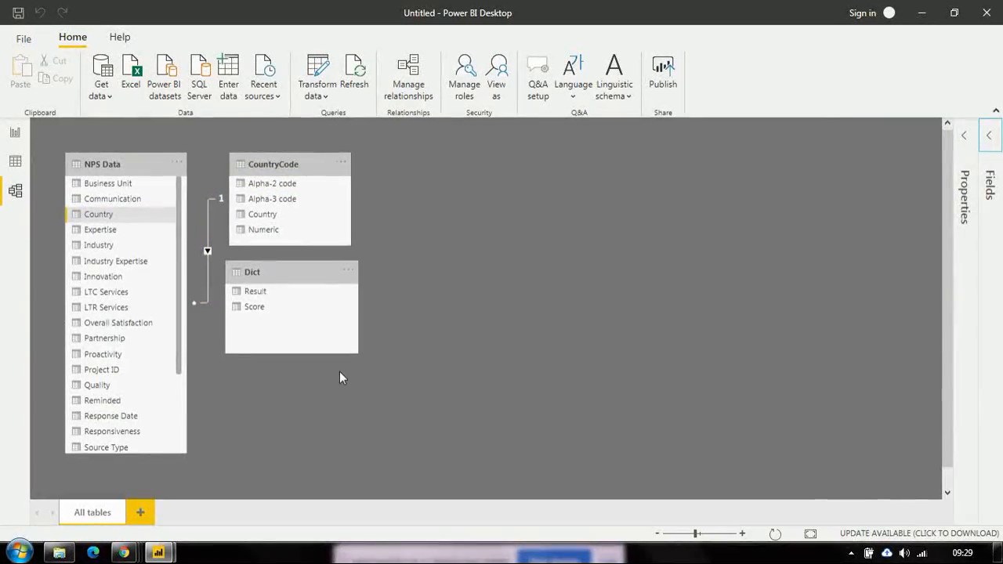
Relate NPS Data's LTR Services field to Dict's Score, and move the Dict and CountryCode boxes farther from NPS Data.
{"action": "mouse_move", "coordinate": [178, 334]}
{"action": "left_mouse_down"}
{"action": "mouse_move", "coordinate": [176, 413]}
{"action": "mouse_move", "coordinate": [177, 311]}
{"action": "mouse_move", "coordinate": [176, 330]}
{"action": "left_mouse_up"}
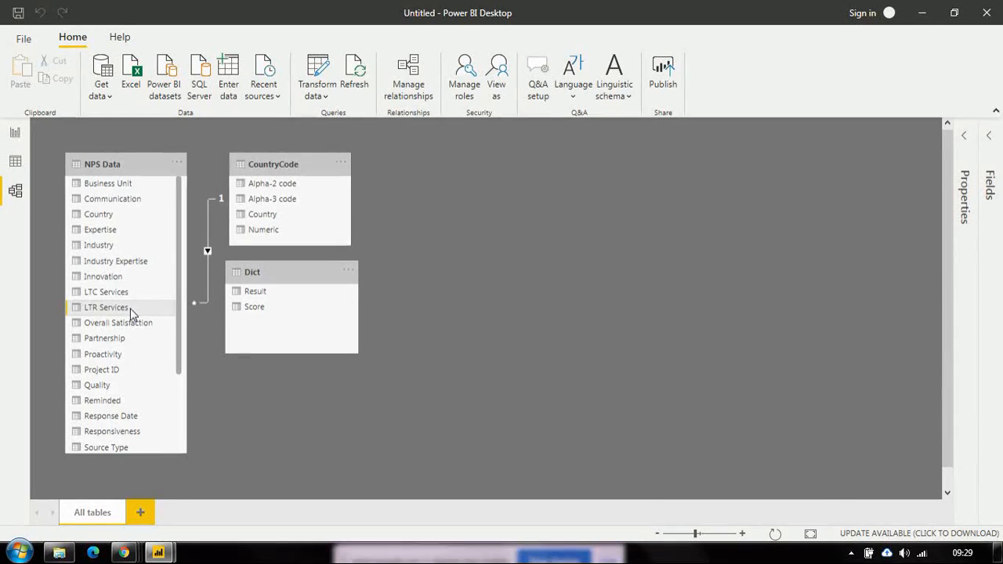
{"action": "left_click_drag", "start_coordinate": [130, 308], "coordinate": [279, 314]}
{"action": "left_click_drag", "start_coordinate": [325, 271], "coordinate": [432, 352]}
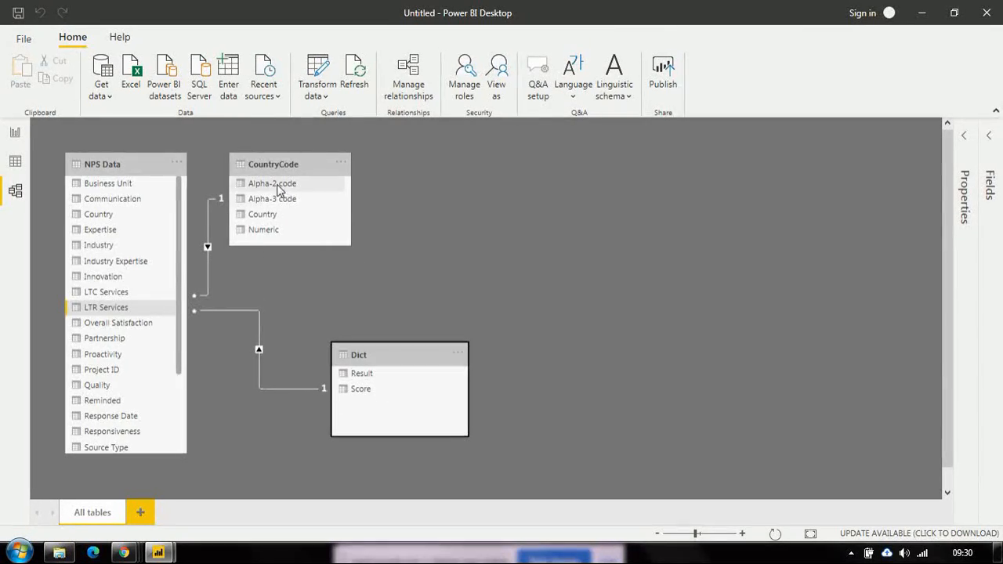
{"action": "left_click_drag", "start_coordinate": [281, 163], "coordinate": [391, 166]}
{"action": "left_click", "coordinate": [639, 234]}
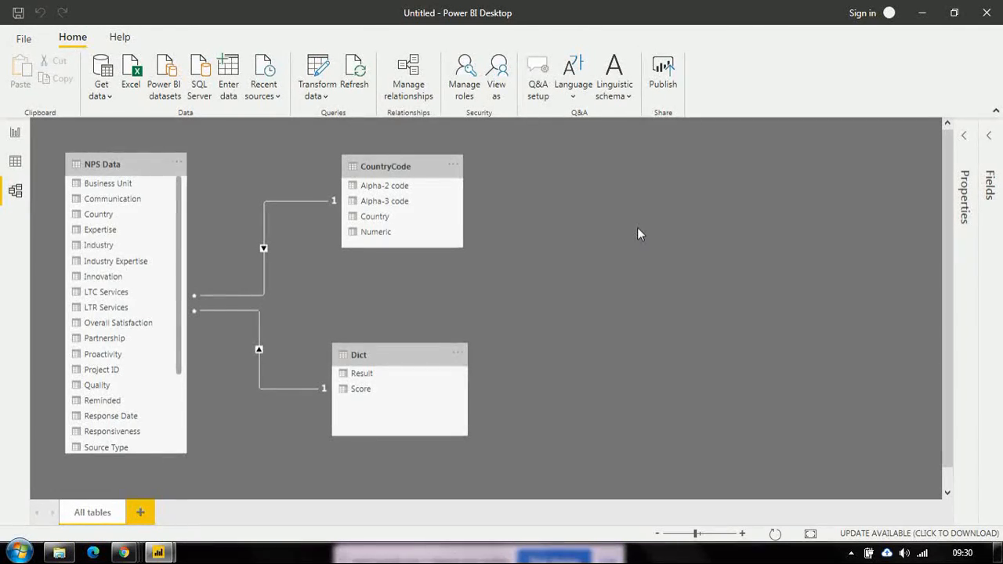
Return to Data view, collapse the CountryCode and Dict field lists, and show the NPS Data table with its fields expanded.
{"action": "left_click", "coordinate": [14, 132]}
{"action": "left_click", "coordinate": [17, 163]}
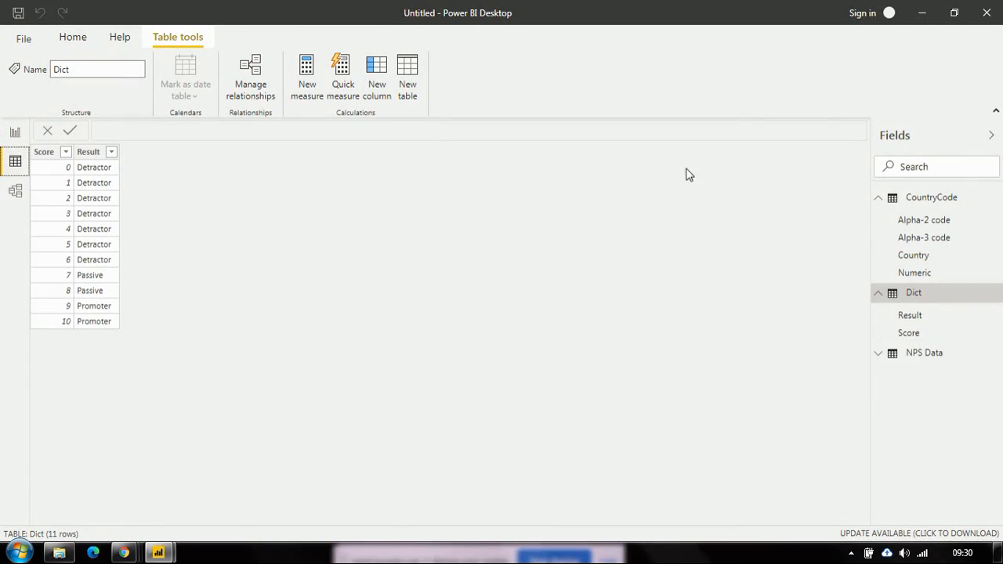
{"action": "left_click", "coordinate": [877, 206]}
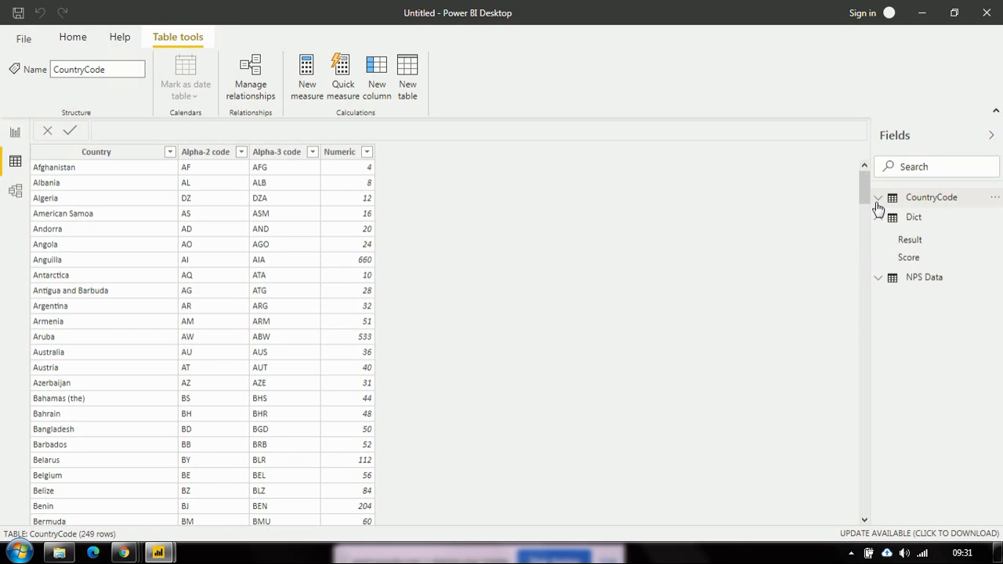
{"action": "left_click", "coordinate": [878, 205]}
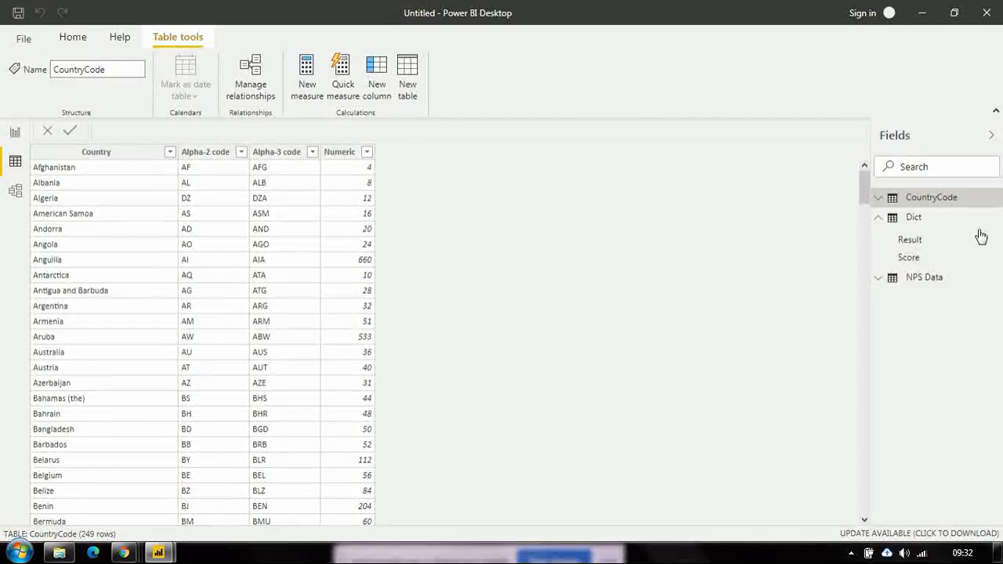
{"action": "left_click", "coordinate": [880, 219]}
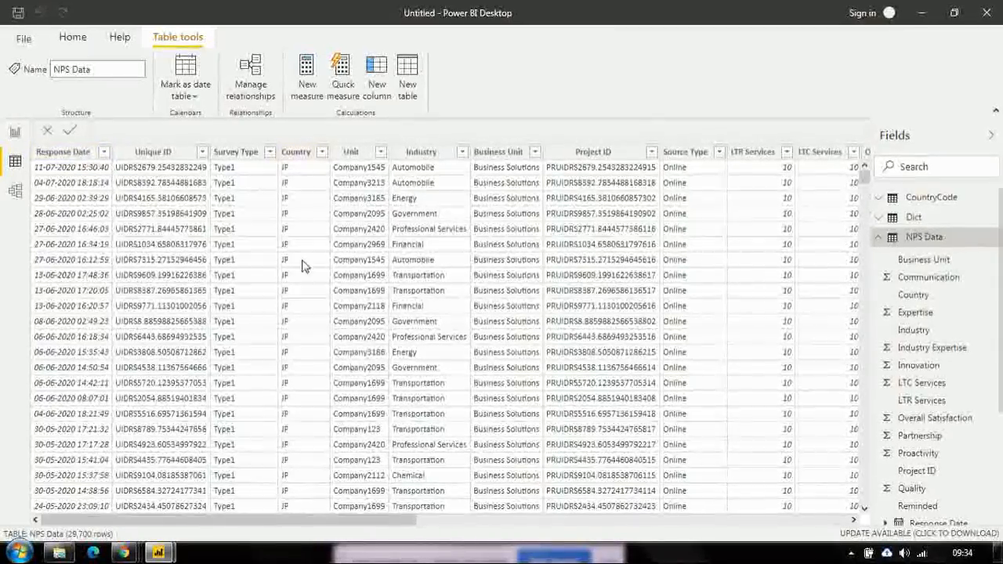
{"action": "left_click", "coordinate": [922, 244]}
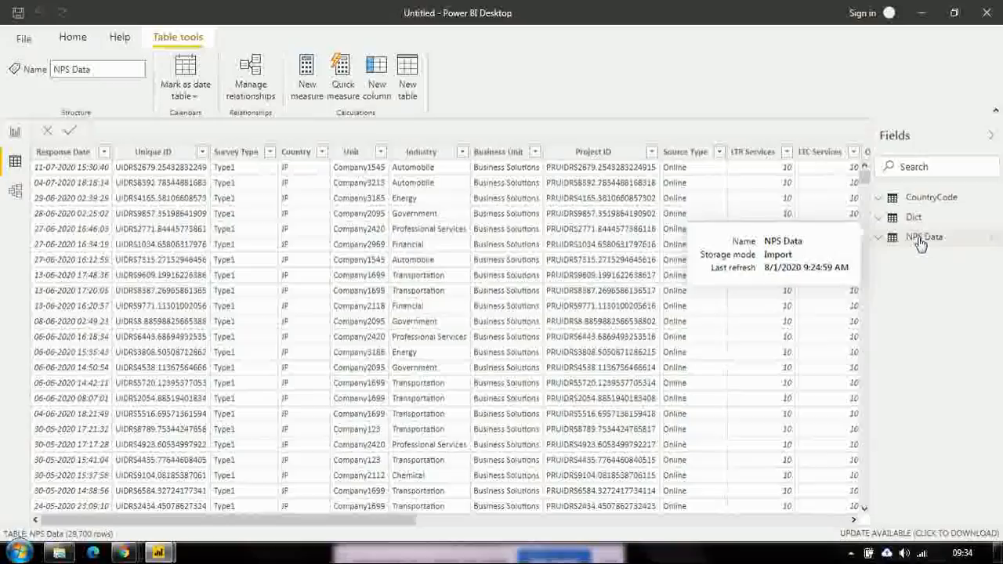
{"action": "left_click", "coordinate": [922, 244]}
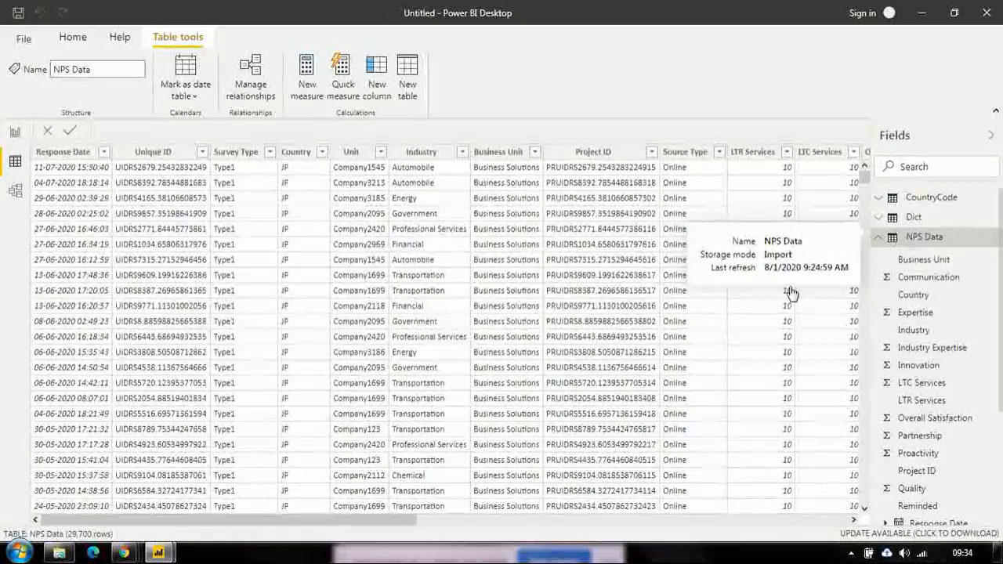
Add a calculated column to NPS Data and begin its formula as FinalResult = LOOKUPVALUE(Dict[Result],Dict[Score].
{"action": "left_click", "coordinate": [377, 69]}
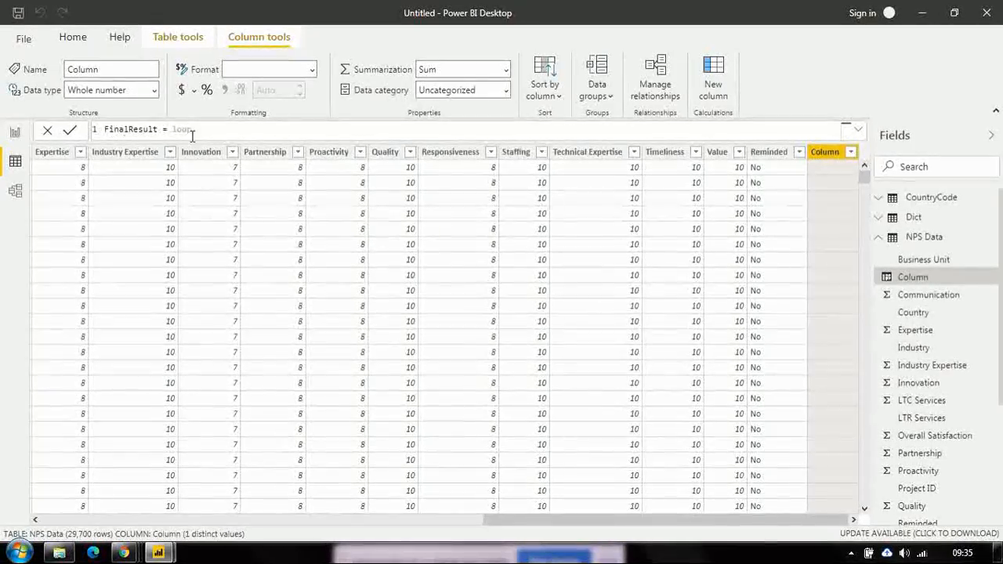
{"action": "left_click_drag", "start_coordinate": [195, 127], "coordinate": [173, 127]}
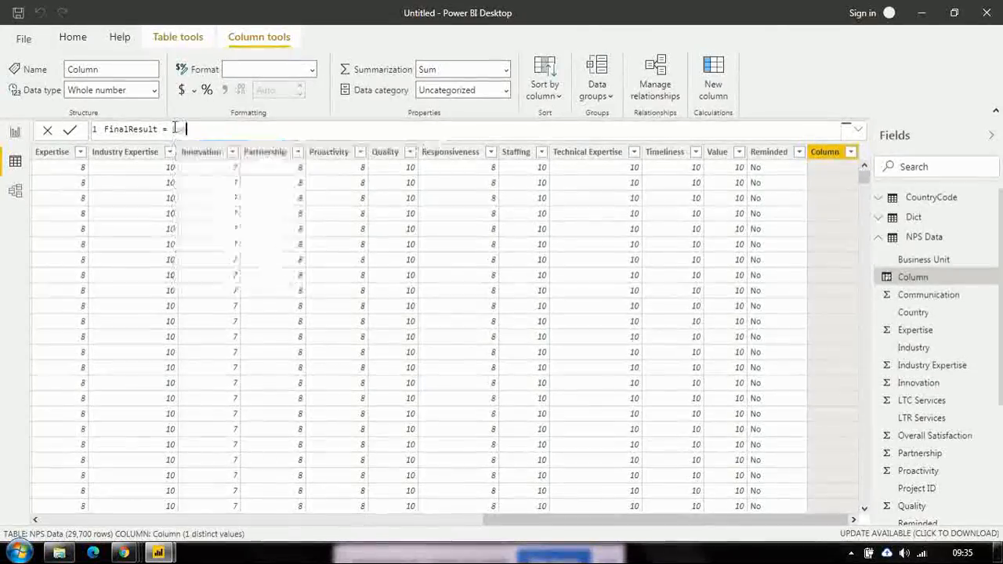
{"action": "type", "text": "loo"}
{"action": "key", "text": "BackSpace"}
{"action": "key", "text": "BackSpace"}
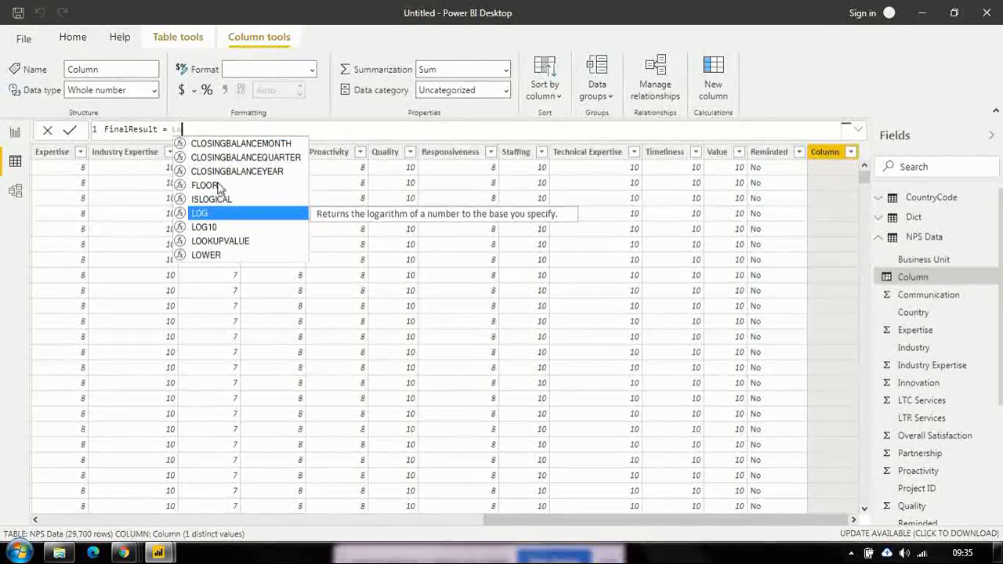
{"action": "left_click", "coordinate": [209, 129]}
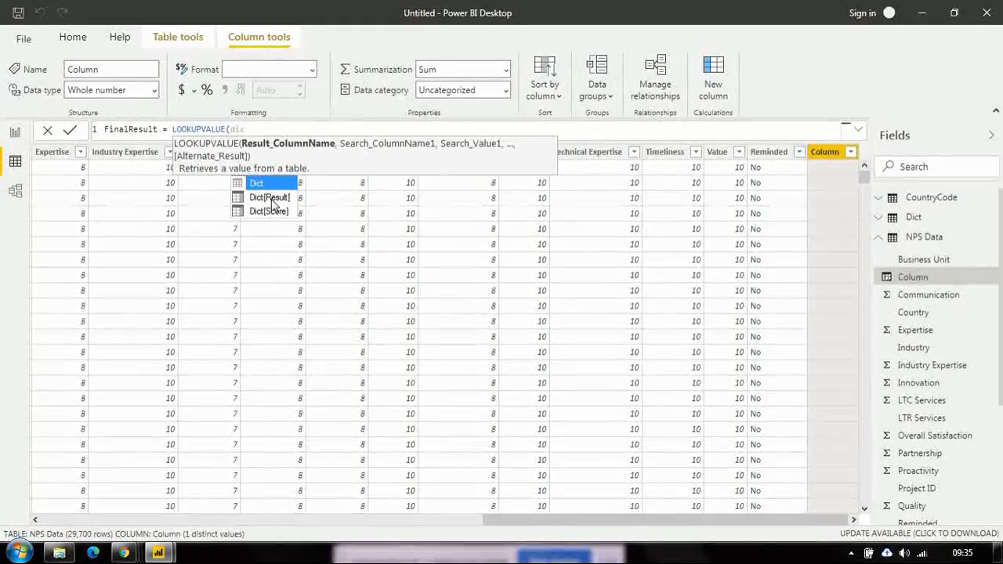
{"action": "key", "text": "Down"}
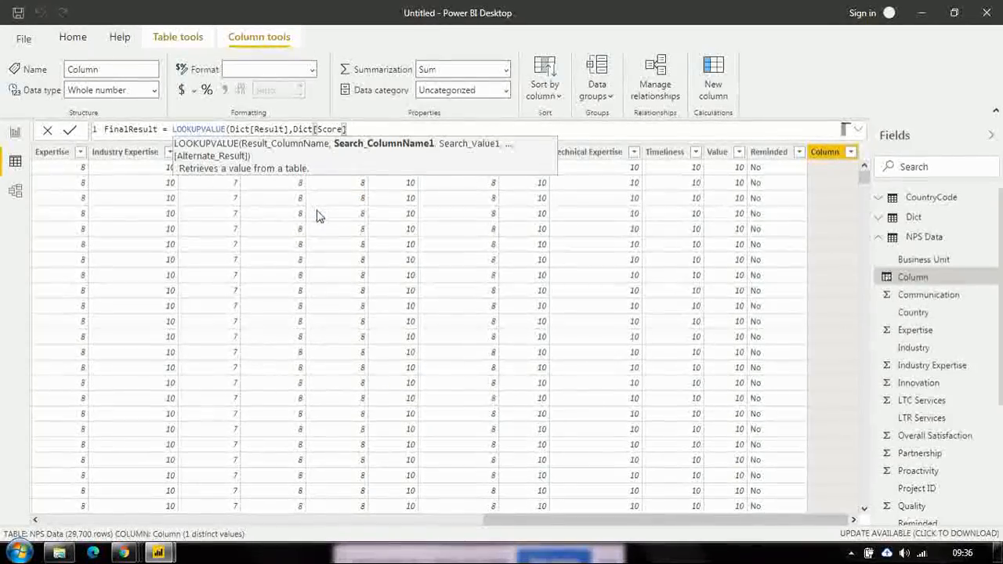
Complete the FinalResult formula with 'NPS Data'[LTR Services] as the search value, close the parenthesis and commit the column.
{"action": "type", "text": ","}
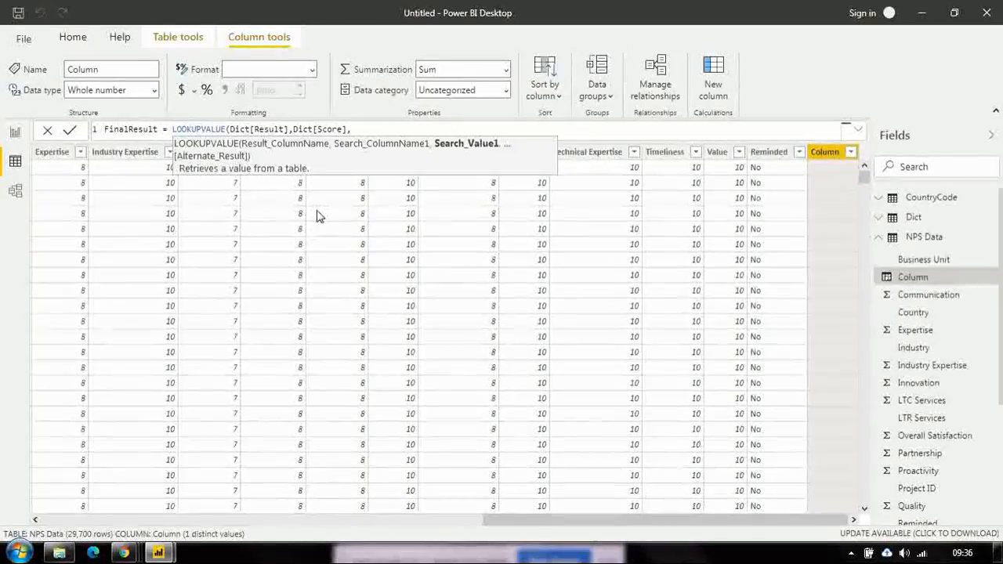
{"action": "type", "text": "'NPS Data'[LTR Services"}
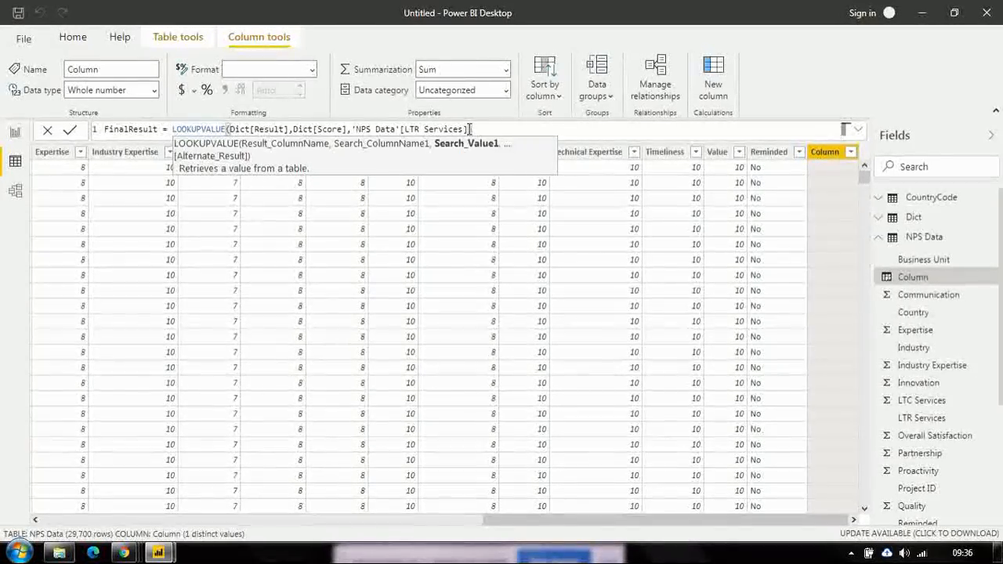
{"action": "type", "text": ")"}
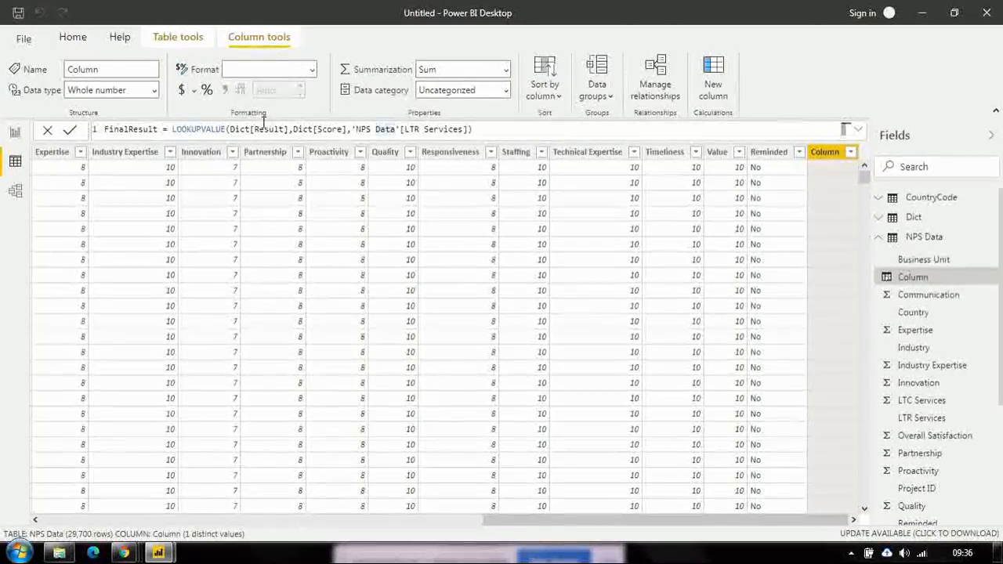
{"action": "left_click_drag", "start_coordinate": [229, 129], "coordinate": [269, 130]}
{"action": "left_click_drag", "start_coordinate": [339, 129], "coordinate": [468, 133]}
{"action": "key", "text": "BackSpace"}
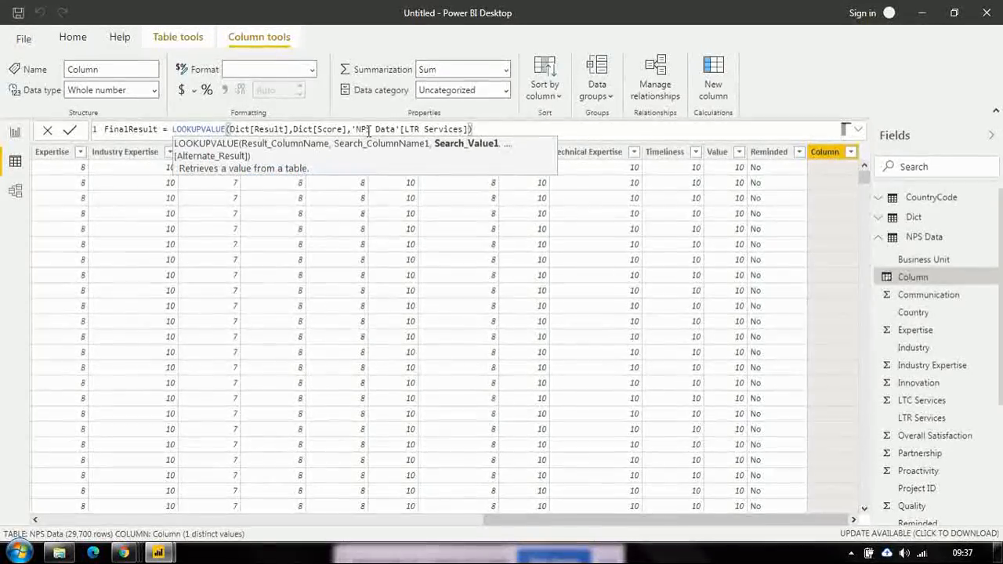
{"action": "left_click", "coordinate": [491, 128]}
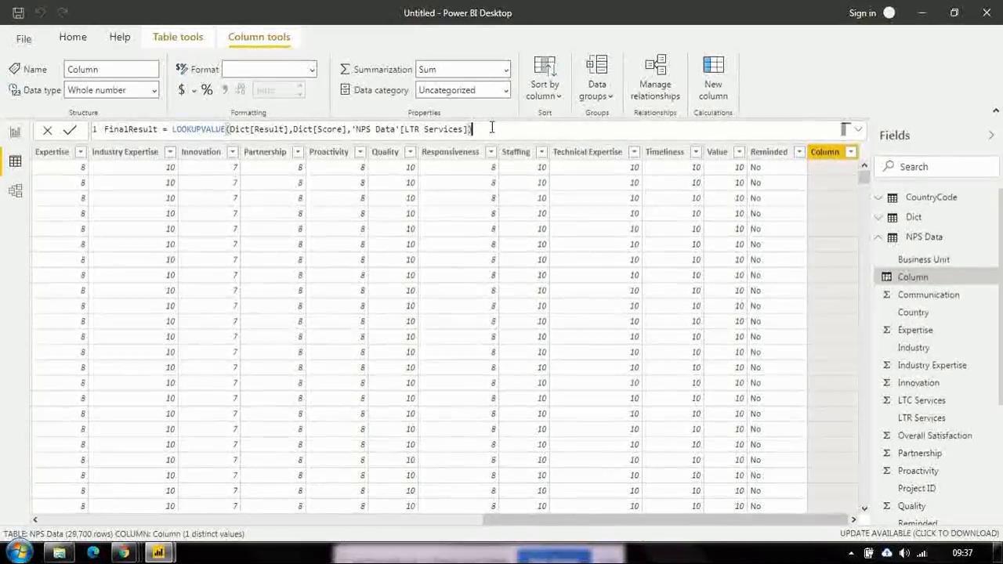
{"action": "key", "text": "Return"}
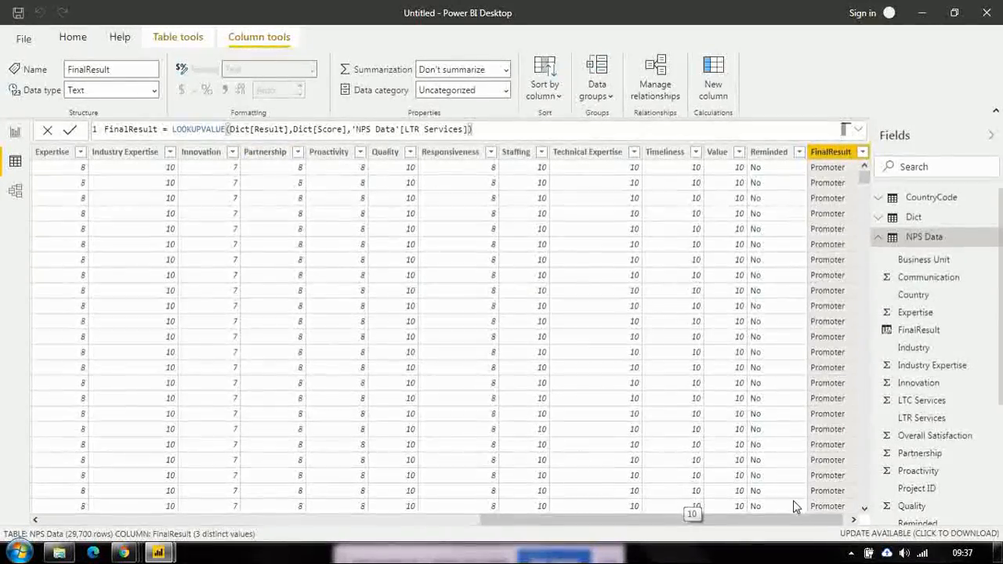
Compare the FinalResult values with the LTR Services scores across several row ranges of the NPS Data table.
{"action": "left_click", "coordinate": [854, 520]}
{"action": "left_click", "coordinate": [853, 520]}
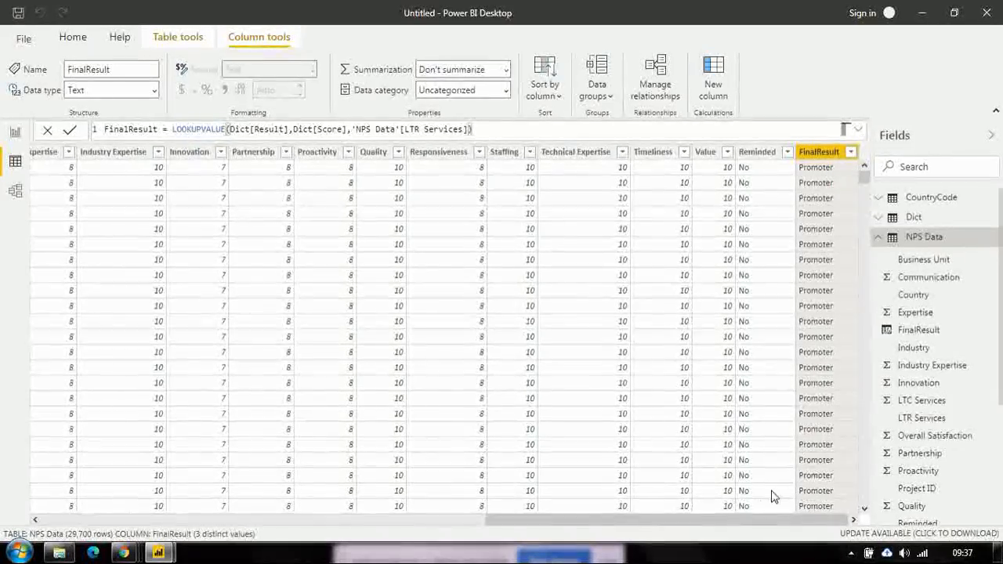
{"action": "left_click_drag", "start_coordinate": [743, 521], "coordinate": [571, 525]}
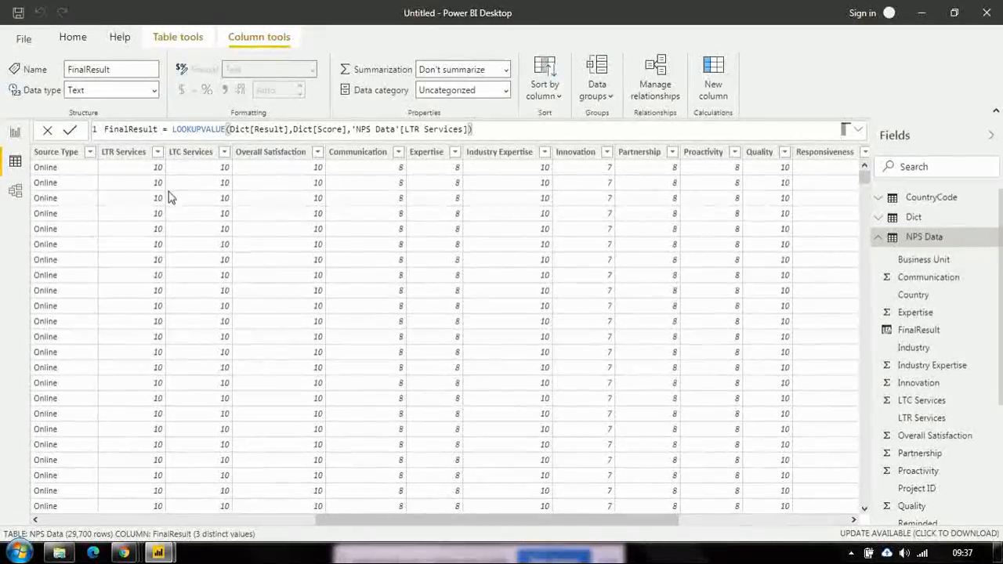
{"action": "left_click_drag", "start_coordinate": [560, 525], "coordinate": [745, 525]}
{"action": "left_click_drag", "start_coordinate": [868, 182], "coordinate": [869, 226]}
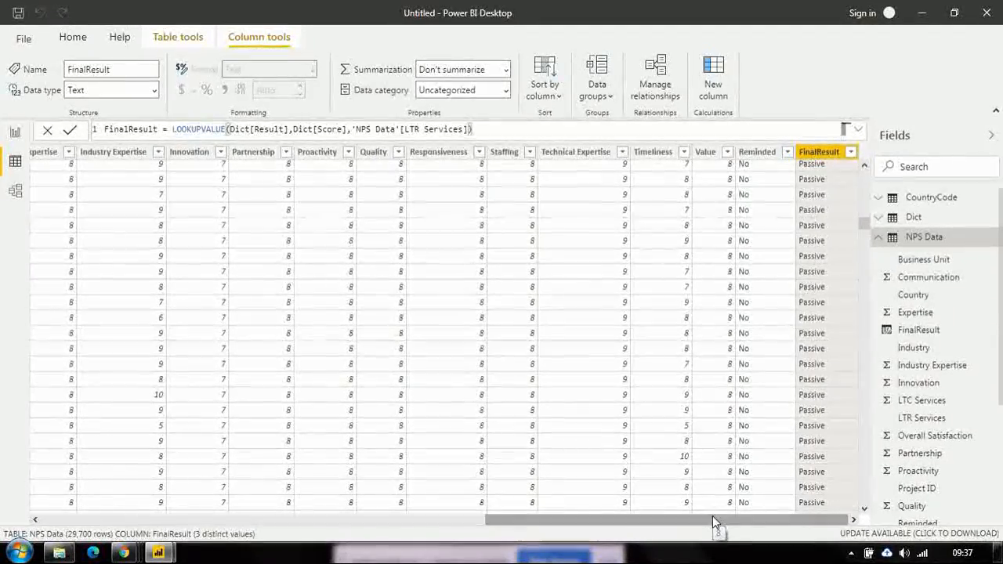
{"action": "left_click_drag", "start_coordinate": [713, 519], "coordinate": [544, 531]}
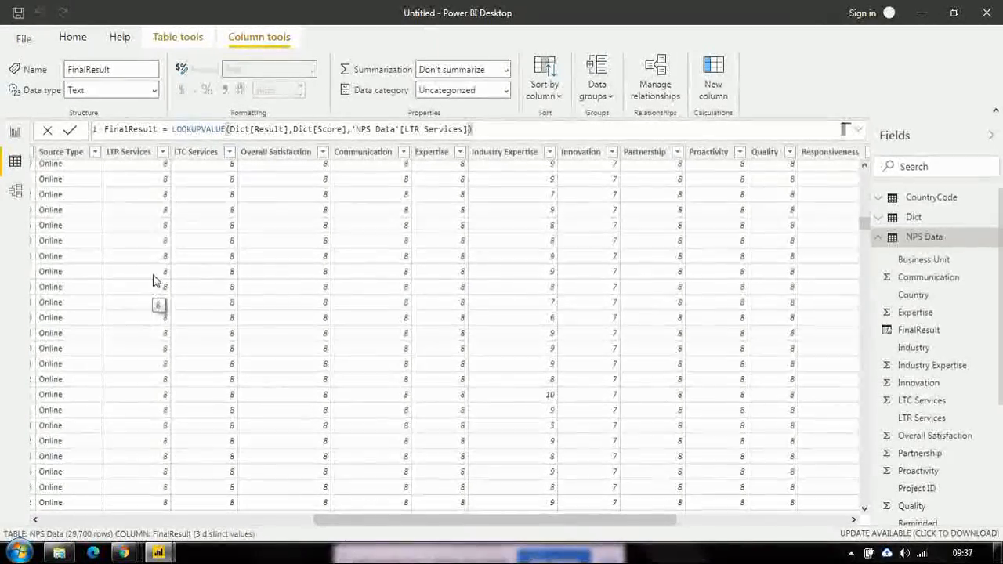
{"action": "left_click_drag", "start_coordinate": [500, 534], "coordinate": [739, 529]}
{"action": "left_click_drag", "start_coordinate": [864, 221], "coordinate": [865, 257]}
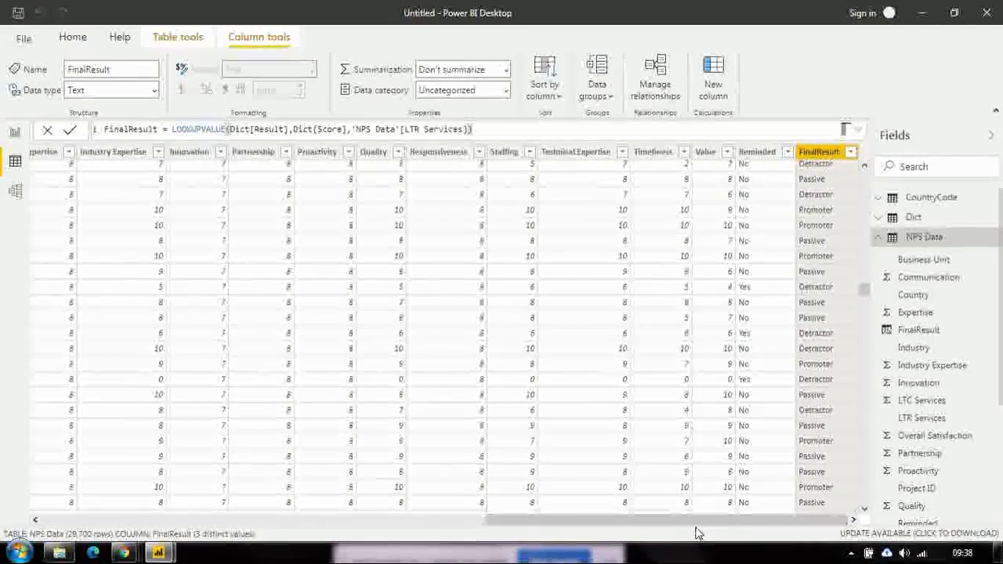
Check the NPS Data fields and relationships in Model view, and show the CountryCode table in Data view.
{"action": "left_click", "coordinate": [16, 194]}
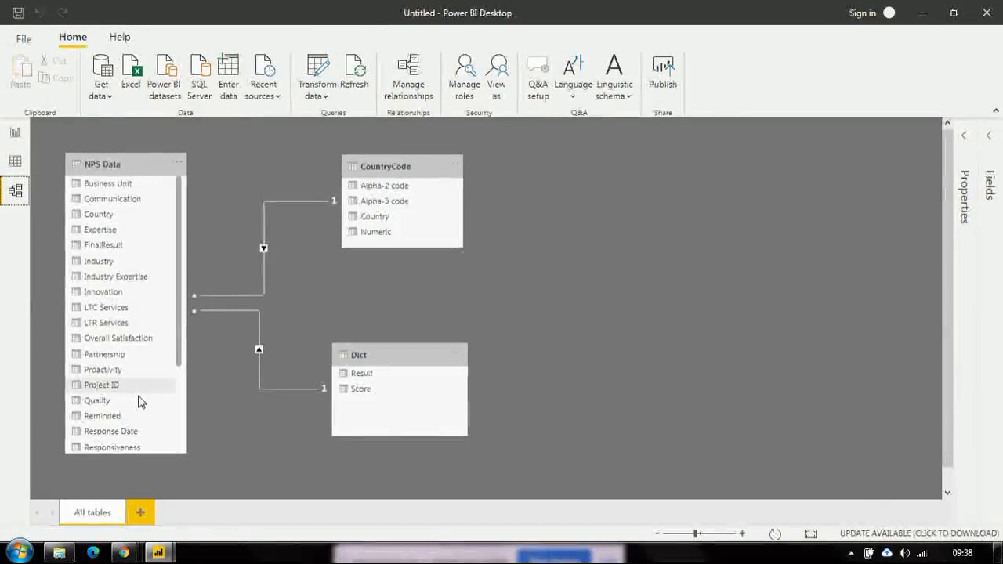
{"action": "left_click", "coordinate": [15, 162]}
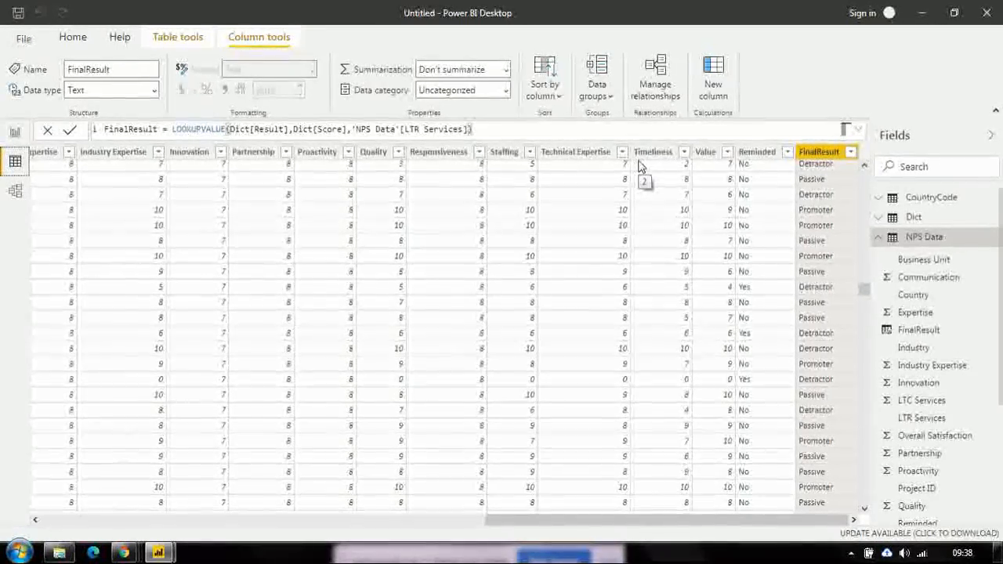
{"action": "left_click", "coordinate": [917, 199]}
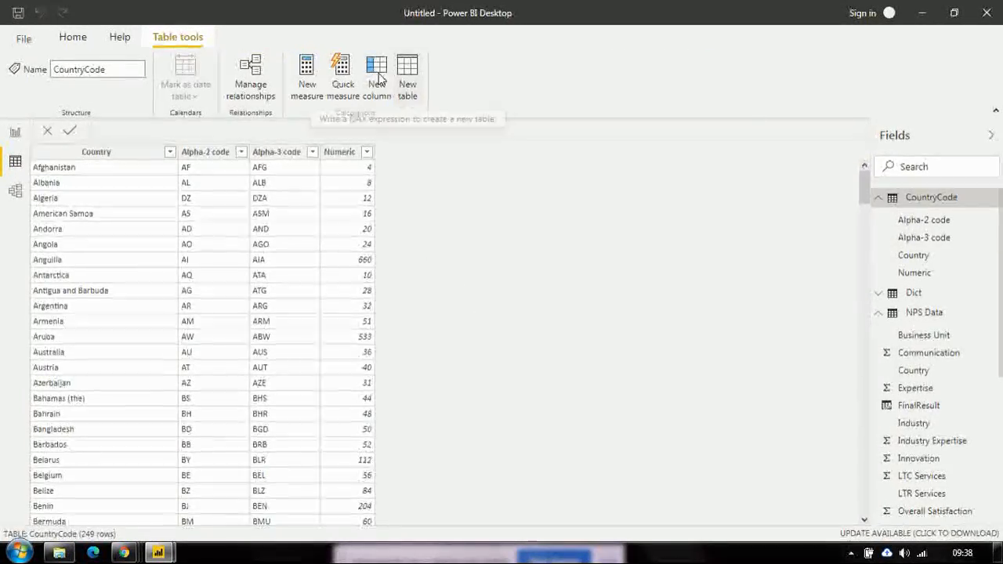
Add a calculated column to CountryCode and begin its formula as Concatex = CONCATENATE(.
{"action": "left_click", "coordinate": [375, 72]}
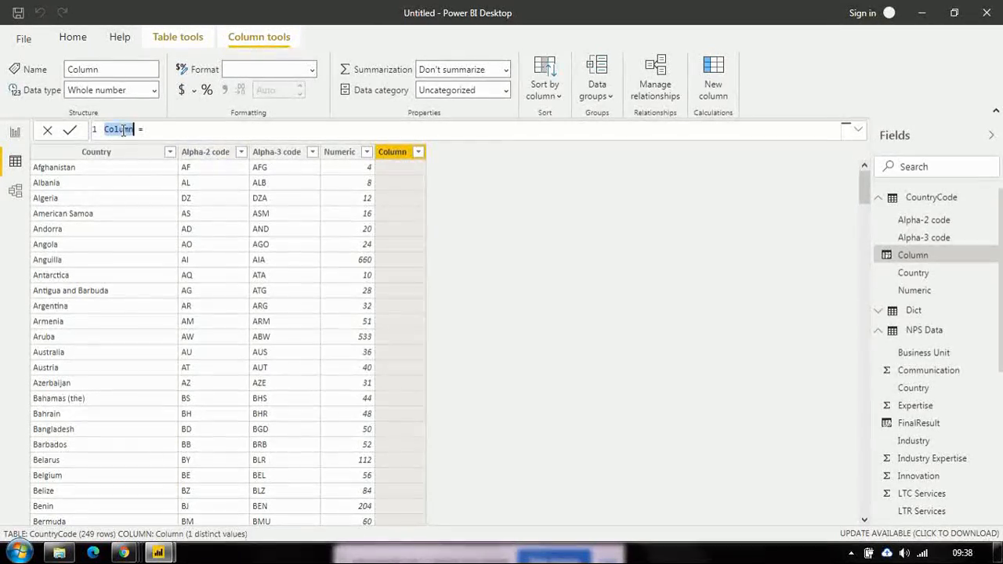
{"action": "type", "text": "Co"}
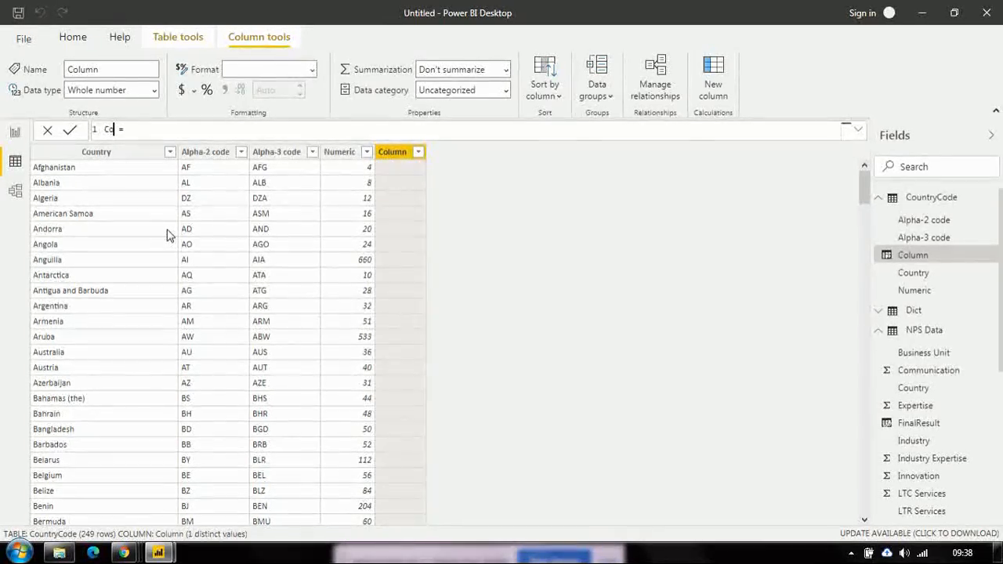
{"action": "type", "text": "nnections"}
{"action": "key", "text": "shift+Home"}
{"action": "type", "text": "ConcatEx"}
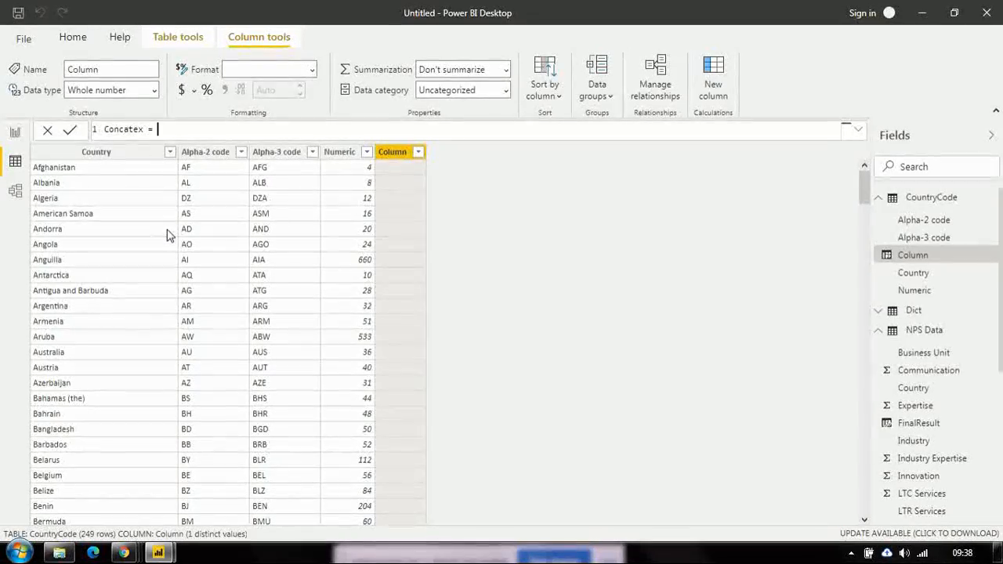
{"action": "type", "text": "con"}
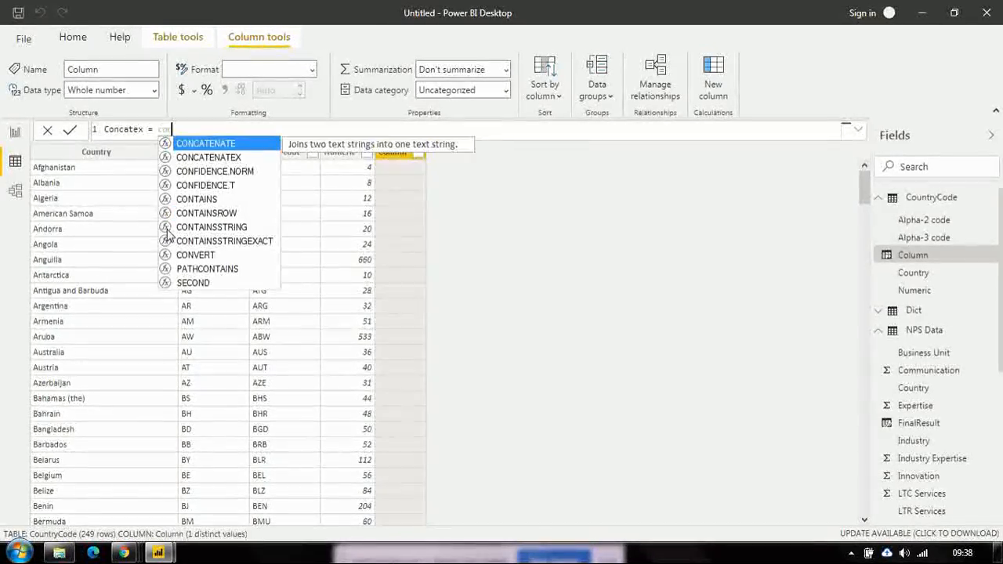
{"action": "left_click", "coordinate": [186, 149]}
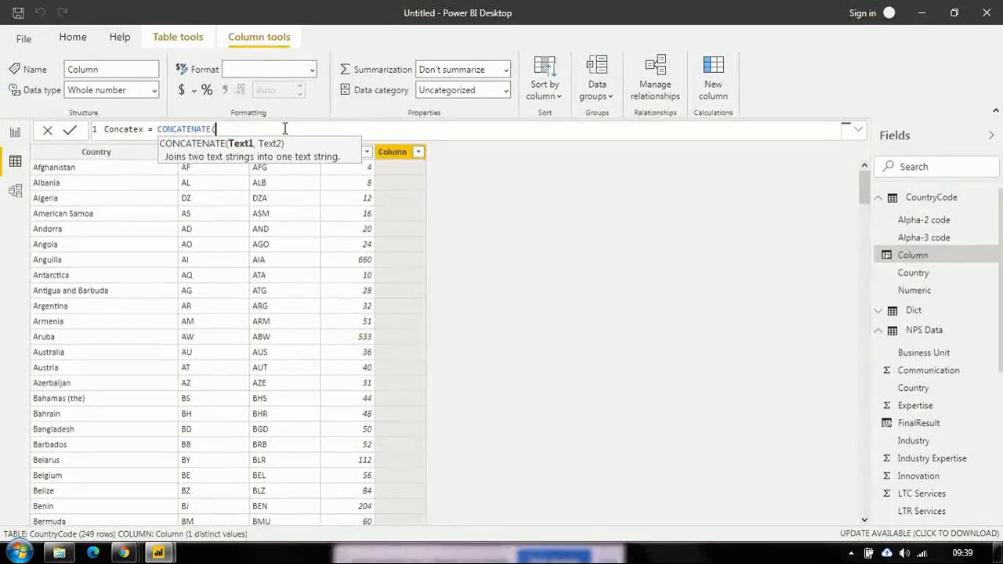
Complete the Concatex formula with CountryCode[Alpha-2 code] and CountryCode[Numeric], close the parenthesis and commit the column.
{"action": "type", "text": "alpha"}
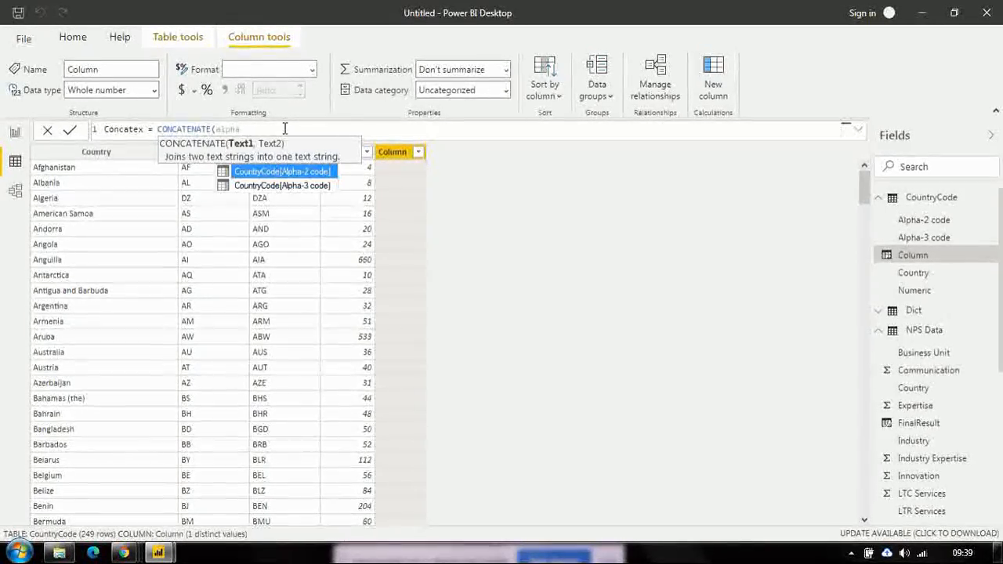
{"action": "left_click", "coordinate": [283, 175]}
{"action": "type", "text": ","}
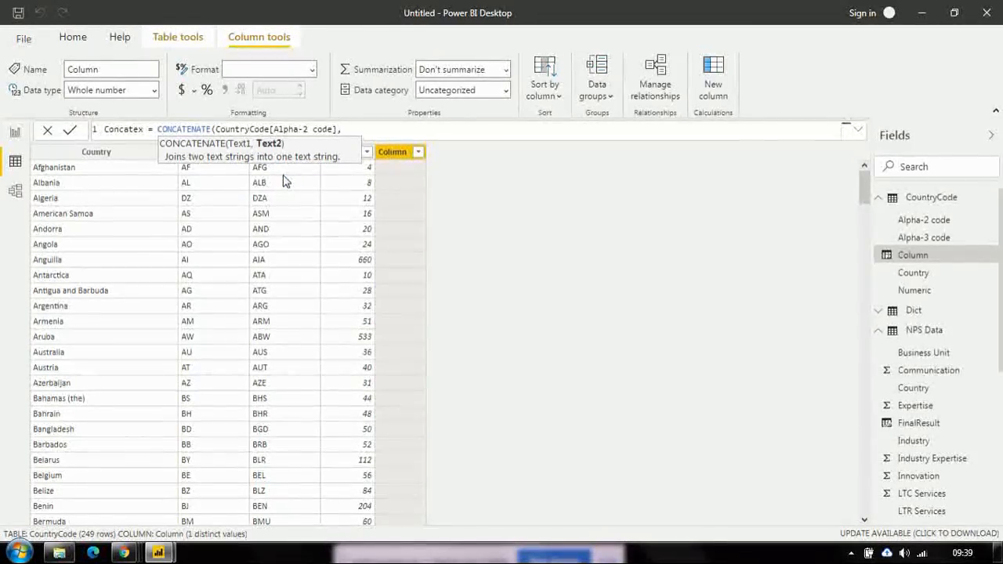
{"action": "type", "text": "nume"}
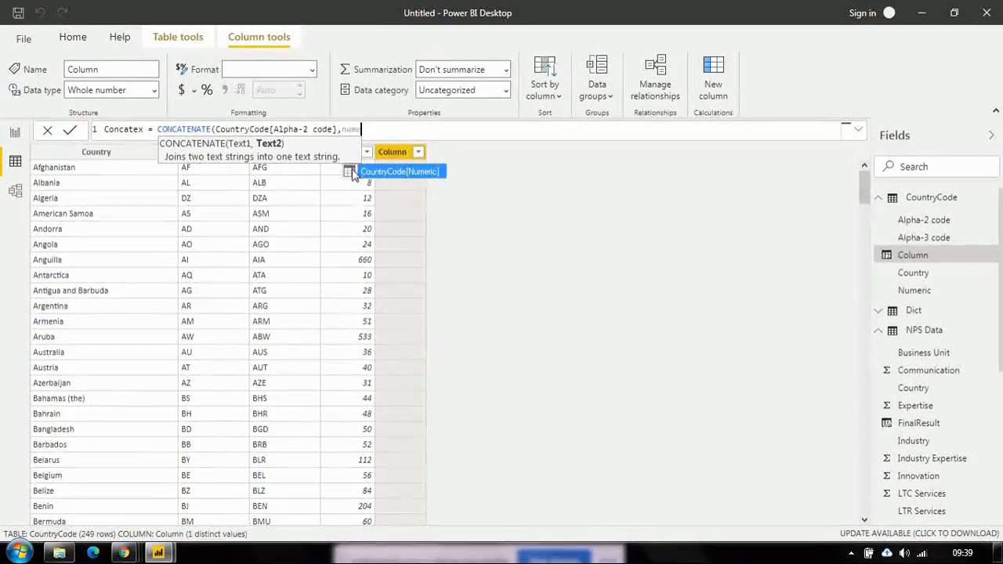
{"action": "left_click", "coordinate": [430, 175]}
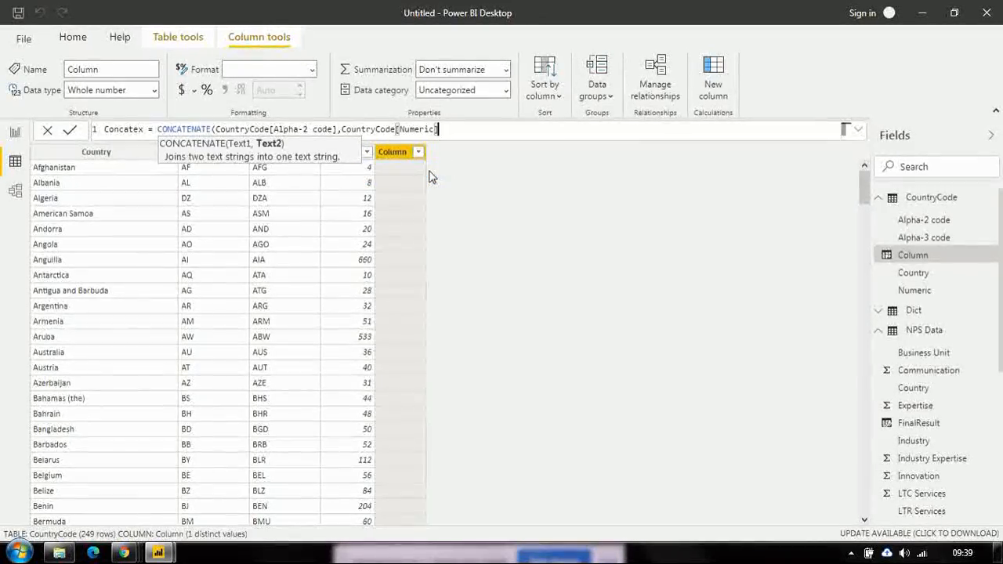
{"action": "type", "text": ")"}
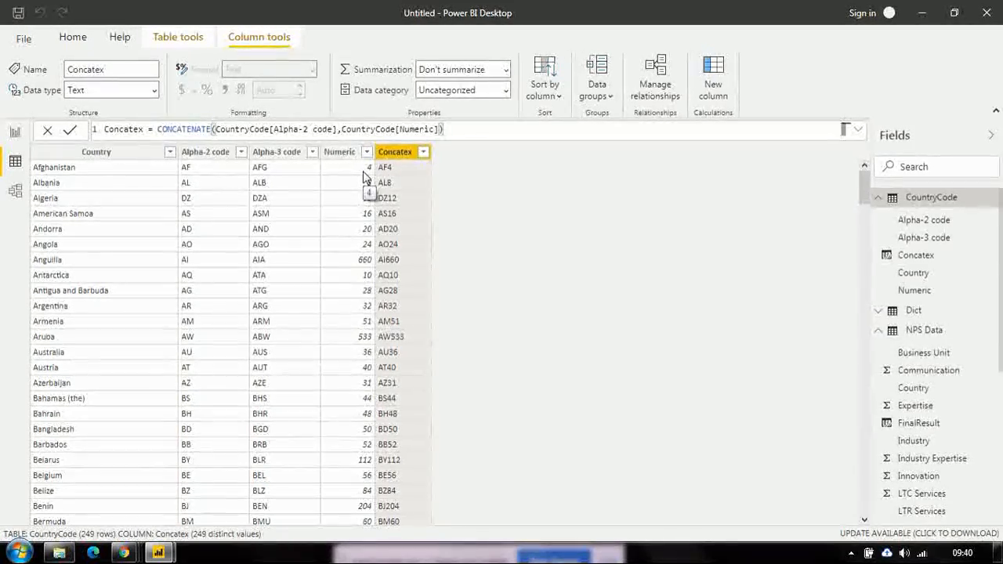
Check how NPS Data, CountryCode and Dict are related in Model view, and return to Data view.
{"action": "left_click", "coordinate": [709, 79]}
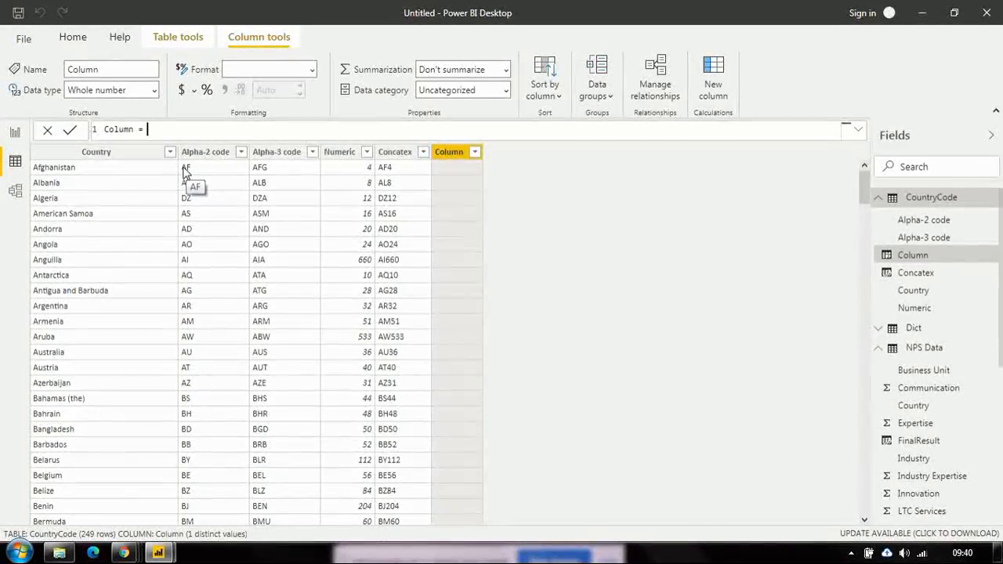
{"action": "left_click", "coordinate": [15, 192]}
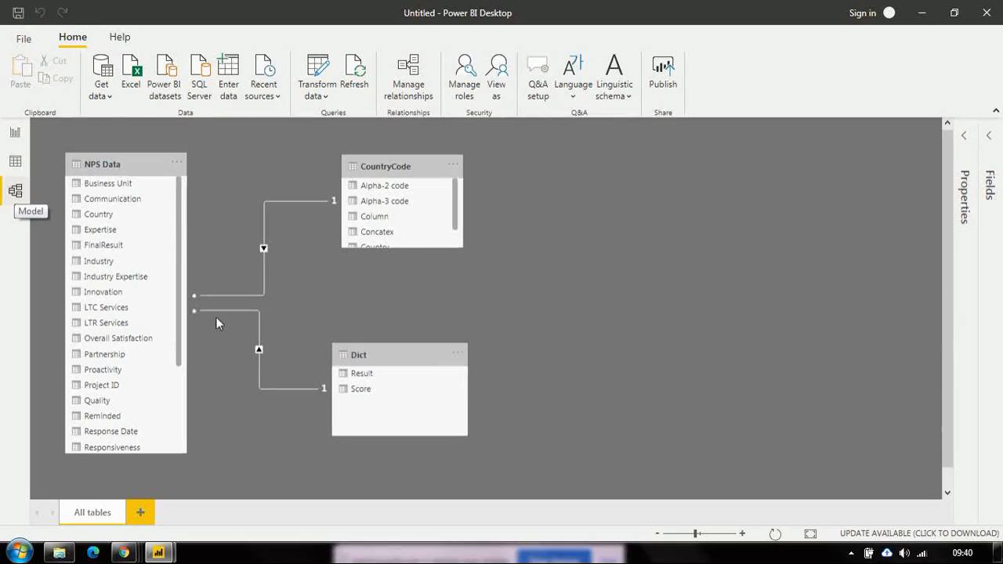
{"action": "double_click", "coordinate": [252, 353]}
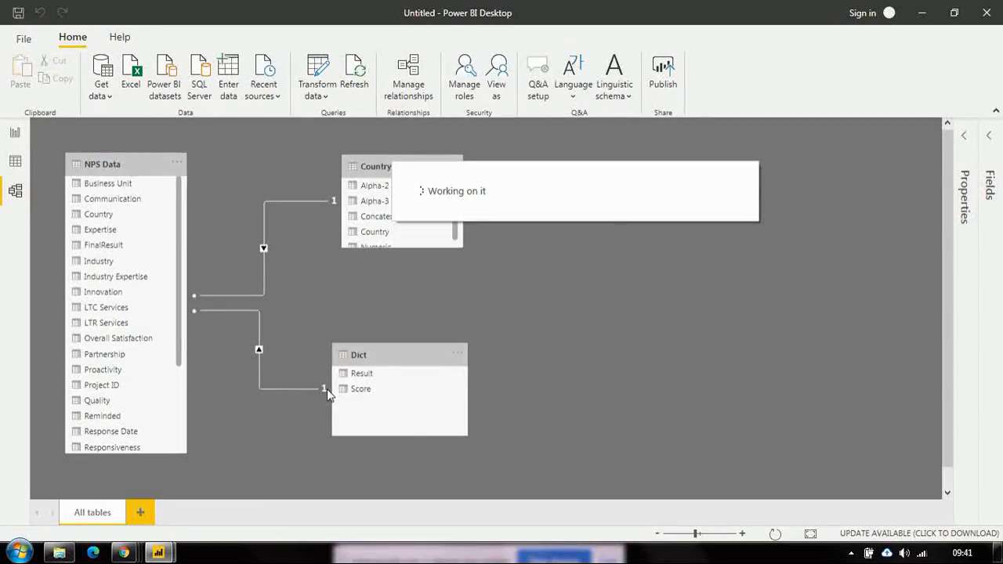
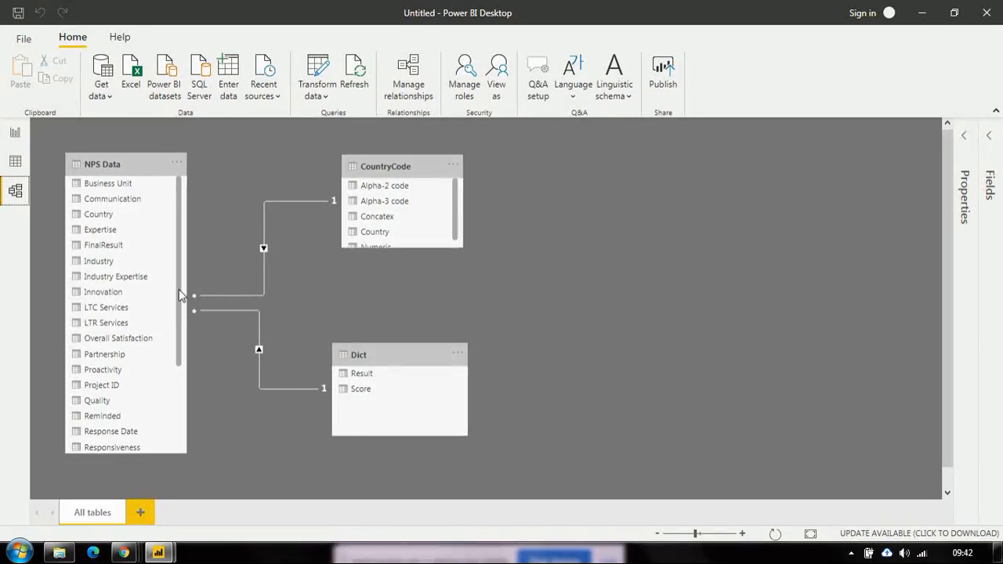
{"action": "left_click", "coordinate": [15, 161]}
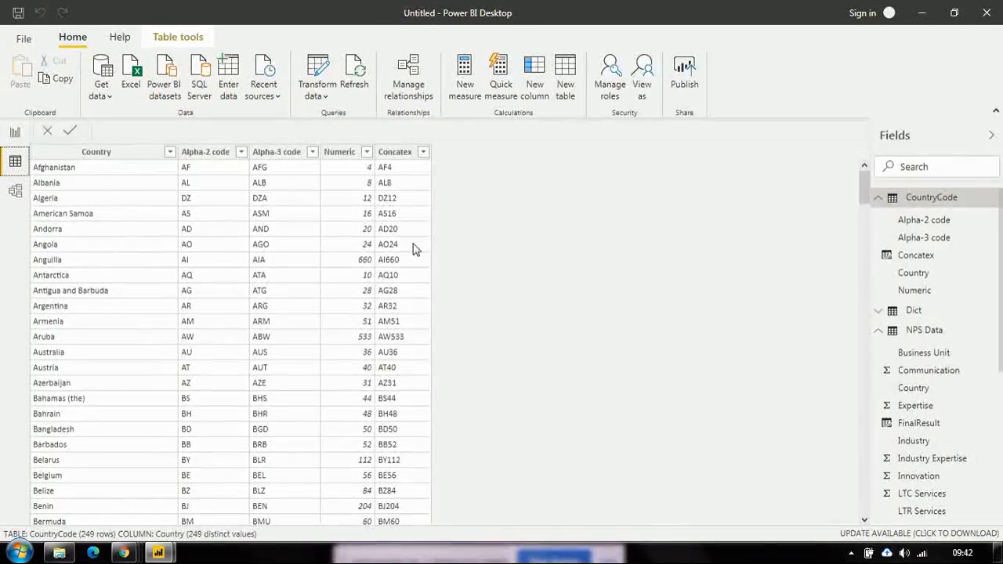
Review the FinalResult column in NPS Data and the Score and Result values in the Dict table.
{"action": "left_click", "coordinate": [879, 198]}
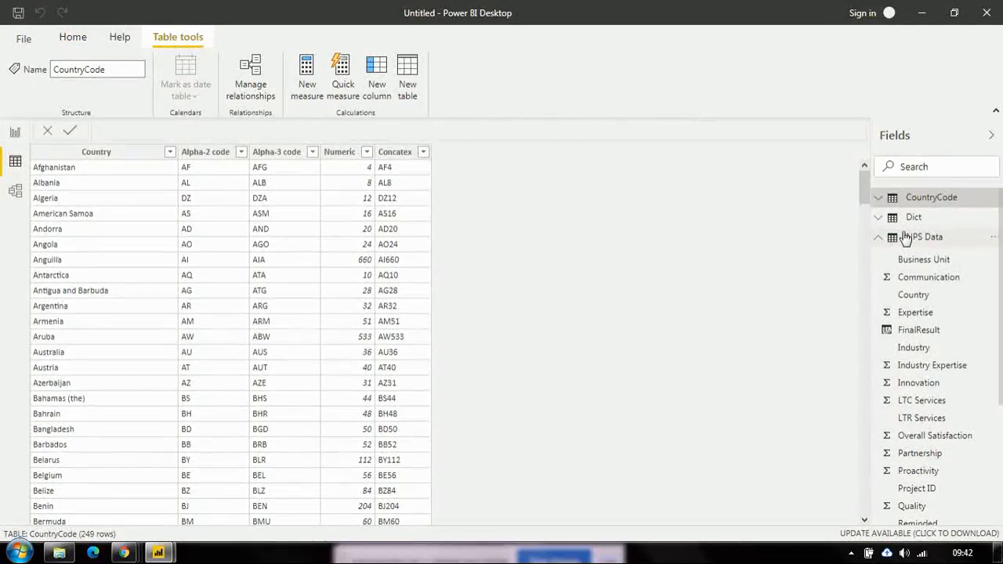
{"action": "left_click", "coordinate": [937, 237]}
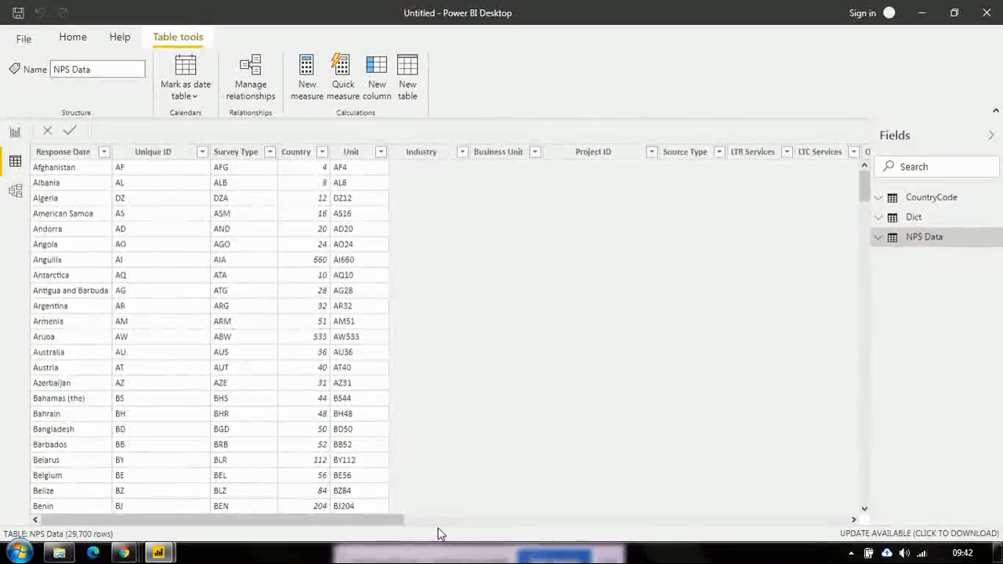
{"action": "left_click_drag", "start_coordinate": [397, 527], "coordinate": [853, 519]}
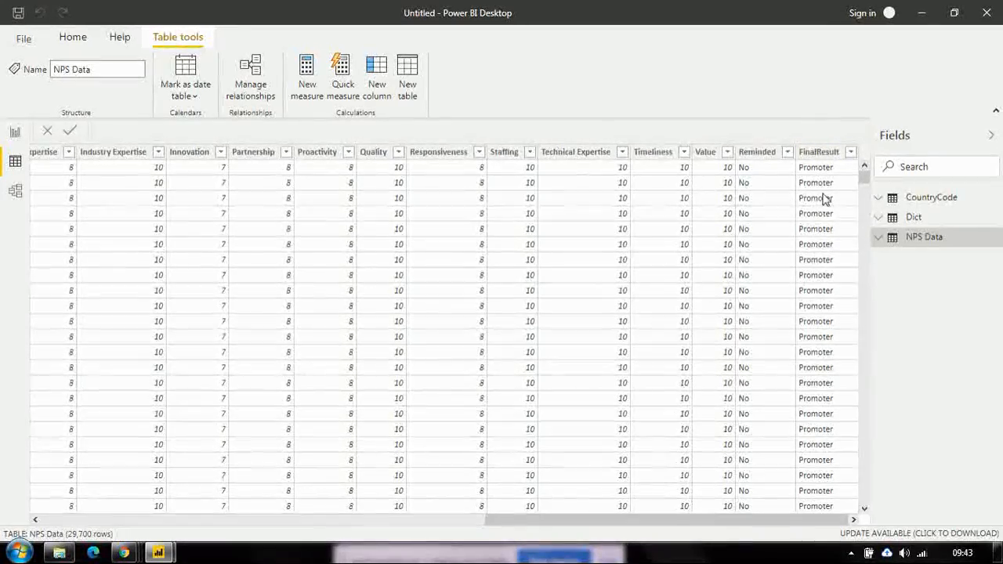
{"action": "left_click", "coordinate": [822, 157]}
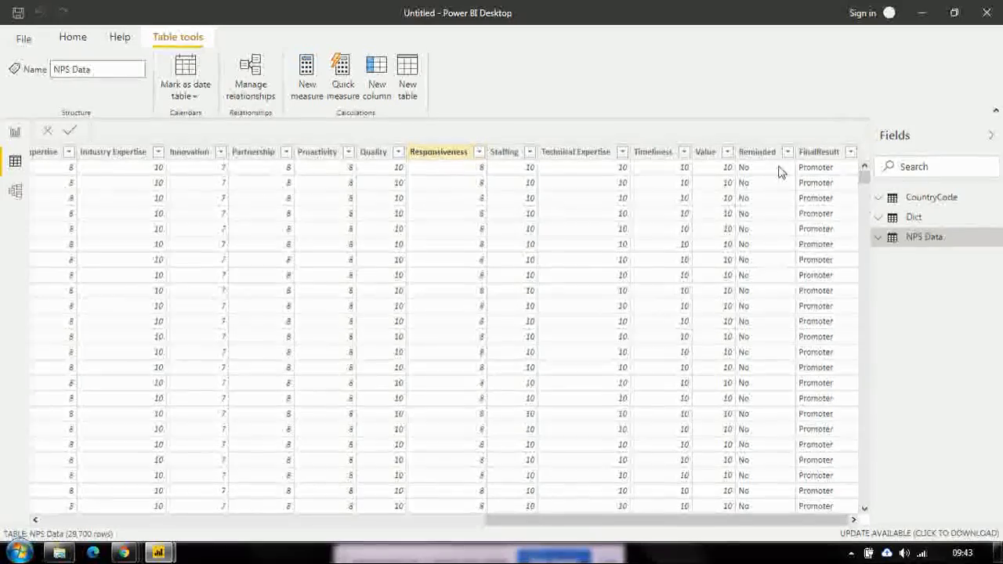
{"action": "left_click", "coordinate": [901, 217]}
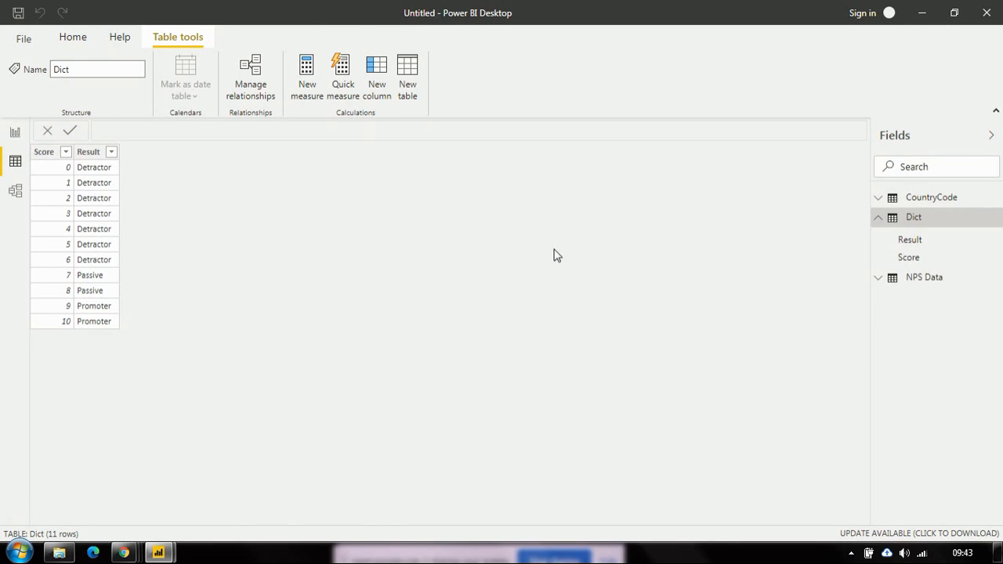
{"action": "left_click", "coordinate": [878, 219]}
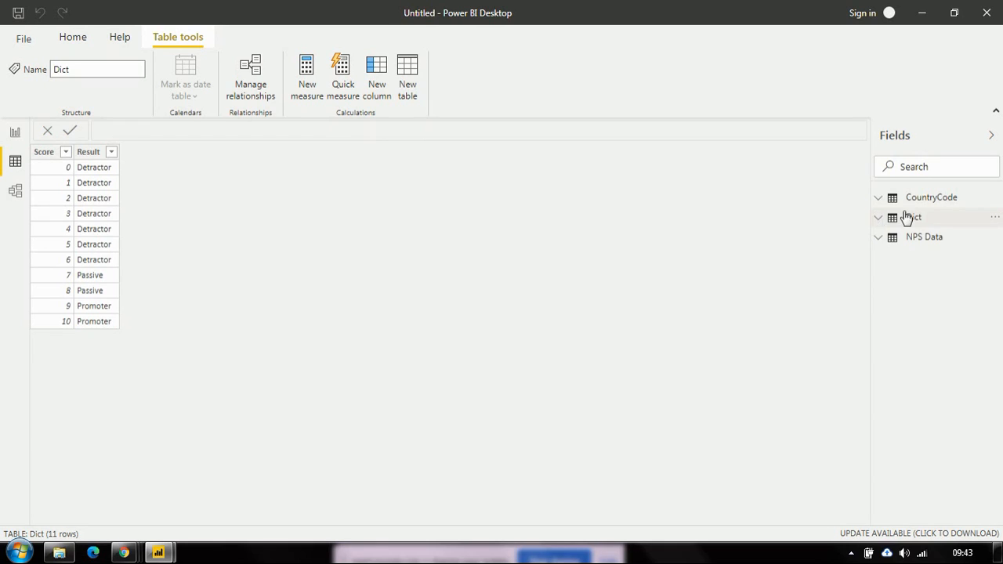
{"action": "left_click", "coordinate": [909, 217]}
Add another calculated column to CountryCode and begin its formula as Replex = REPLACE(.
{"action": "left_click", "coordinate": [922, 206]}
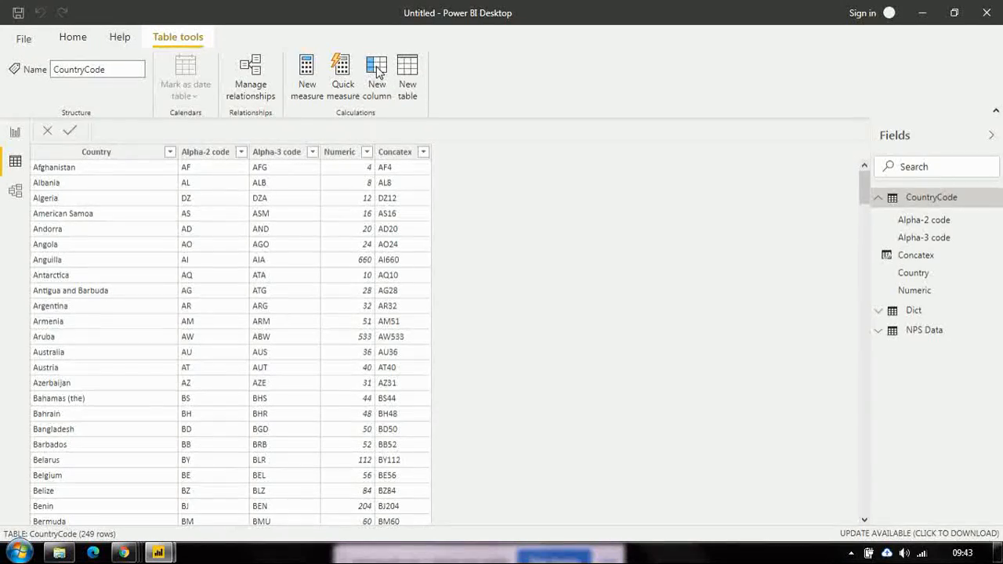
{"action": "left_click", "coordinate": [424, 152]}
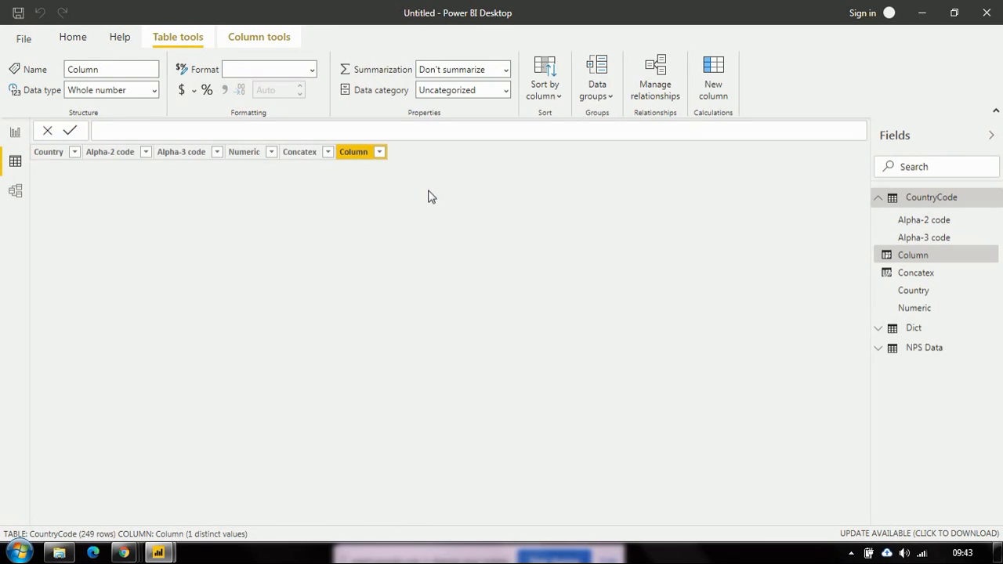
{"action": "double_click", "coordinate": [113, 132]}
{"action": "type", "text": "Re"}
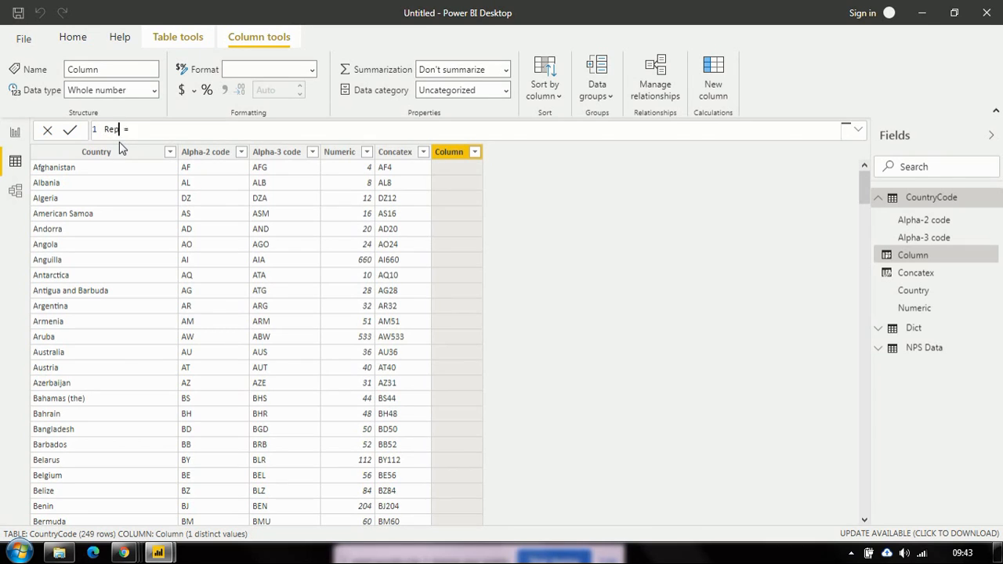
{"action": "type", "text": "plex = repl"}
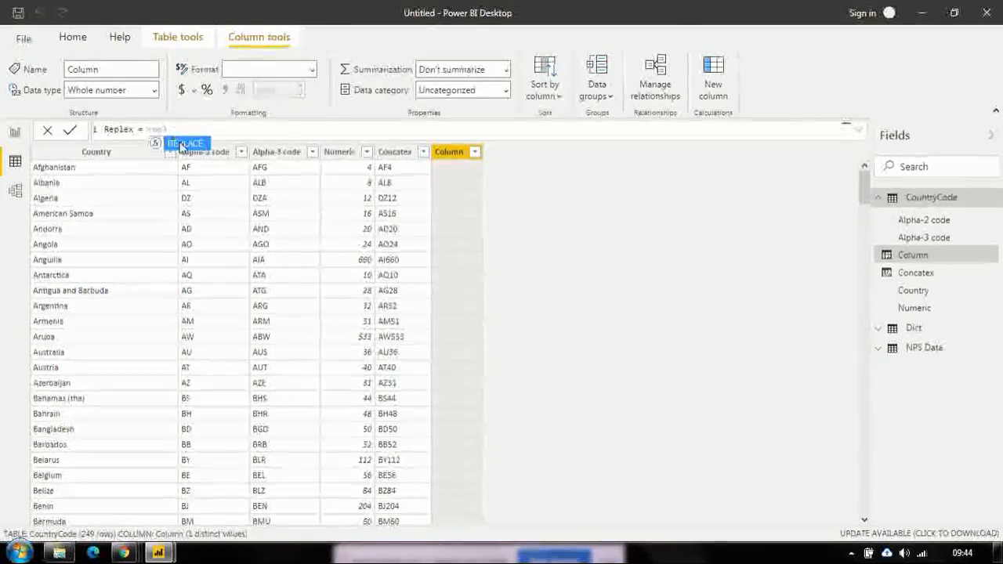
{"action": "left_click", "coordinate": [182, 147]}
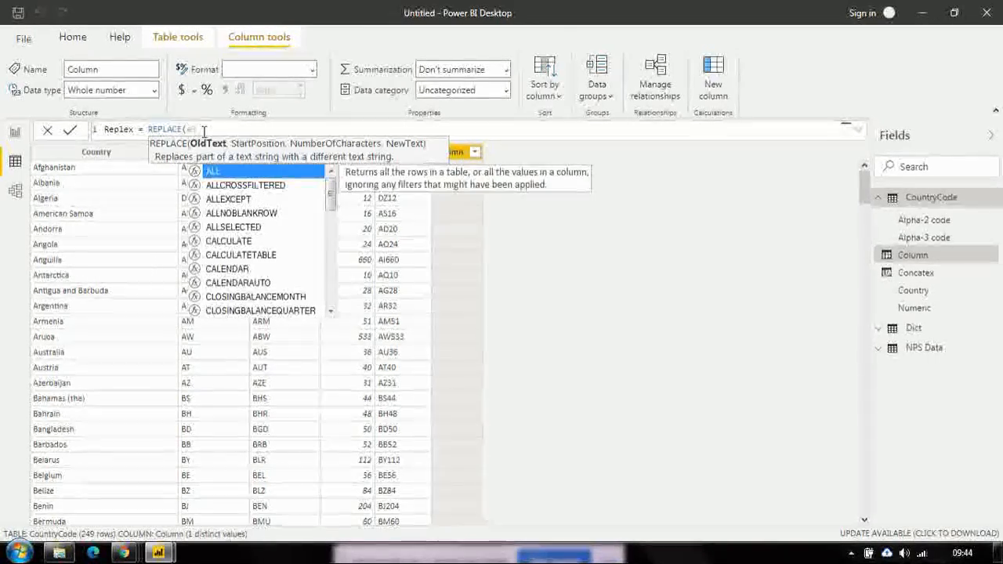
Complete the Replex formula with CountryCode[Alpha-3 code], start position 1, 2 characters and new text "XX", and commit the column.
{"action": "key", "text": "BackSpace"}
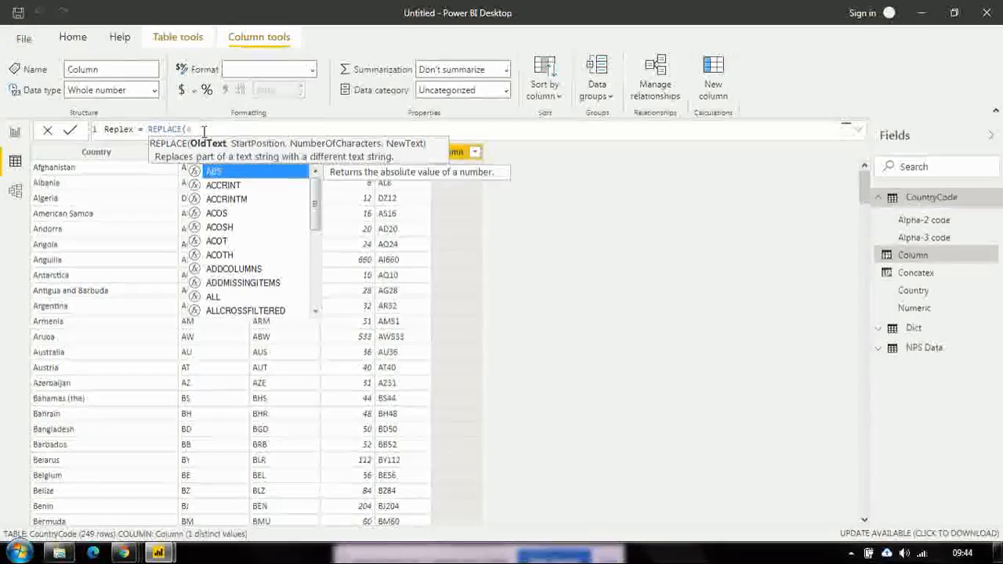
{"action": "type", "text": "p"}
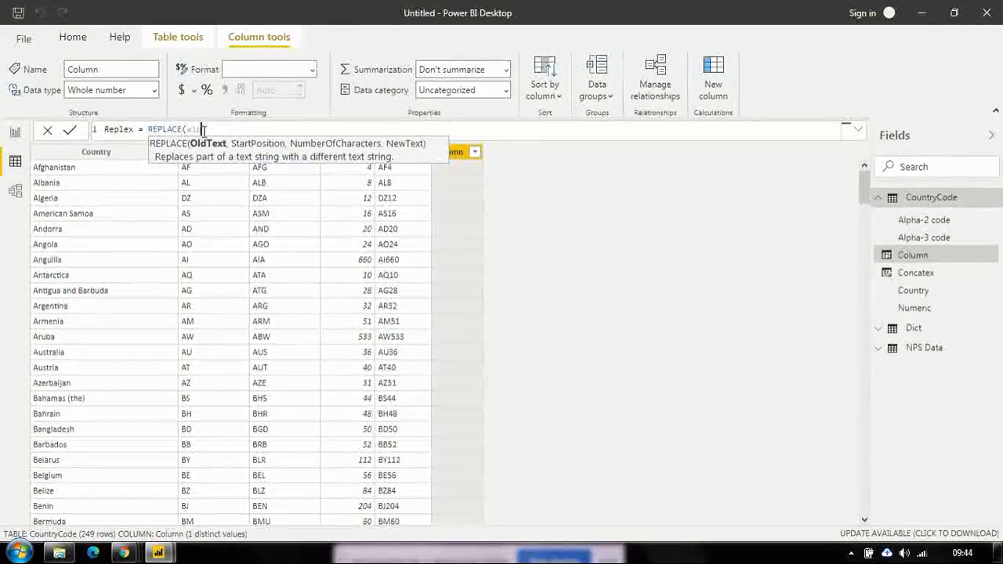
{"action": "type", "text": "ha"}
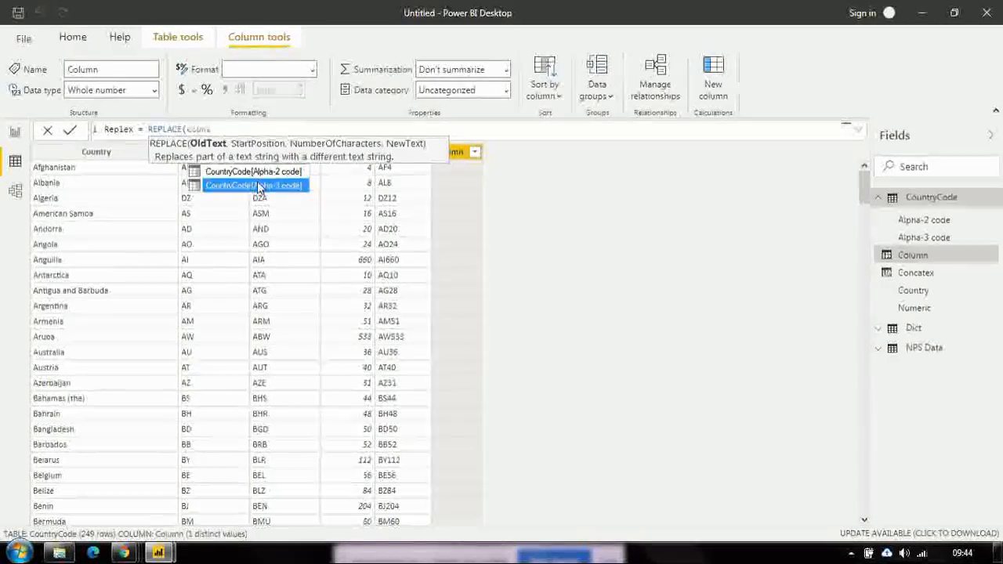
{"action": "left_click", "coordinate": [257, 185]}
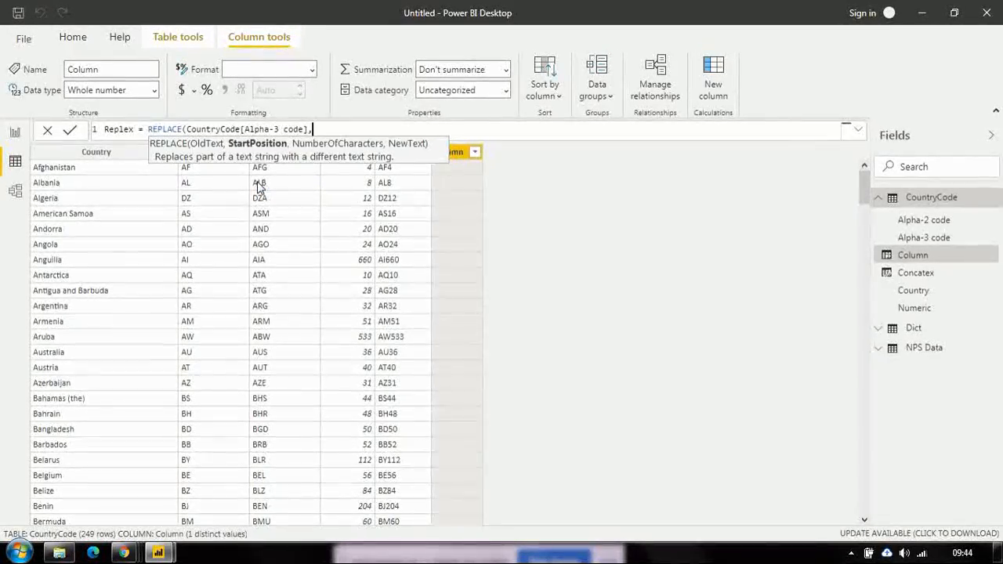
{"action": "type", "text": ","}
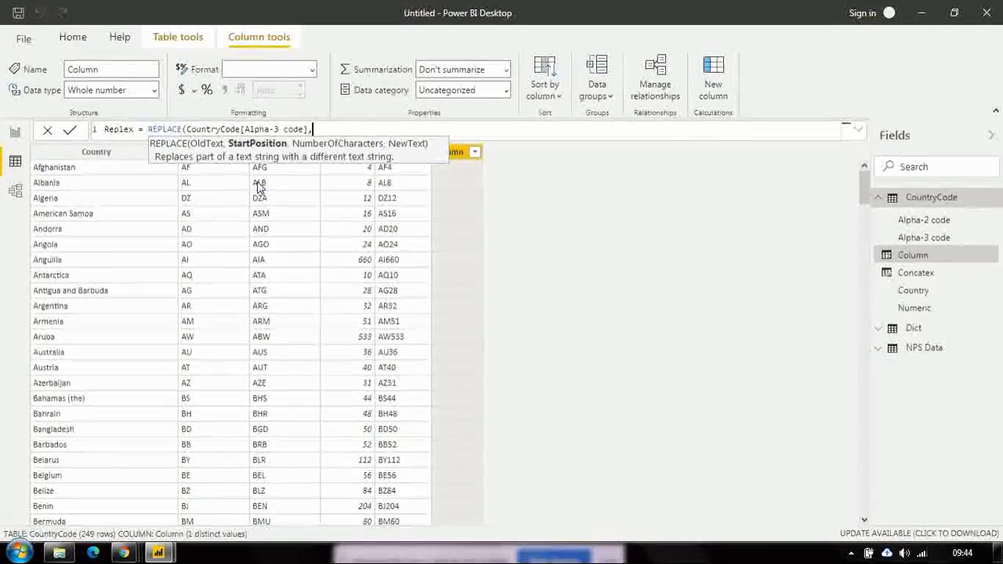
{"action": "type", "text": "1"}
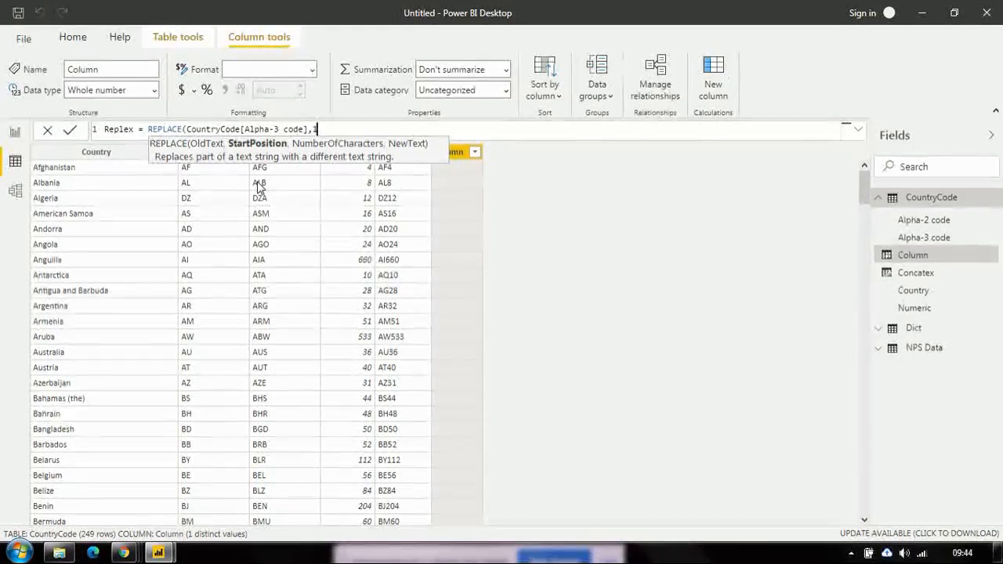
{"action": "type", "text": ","}
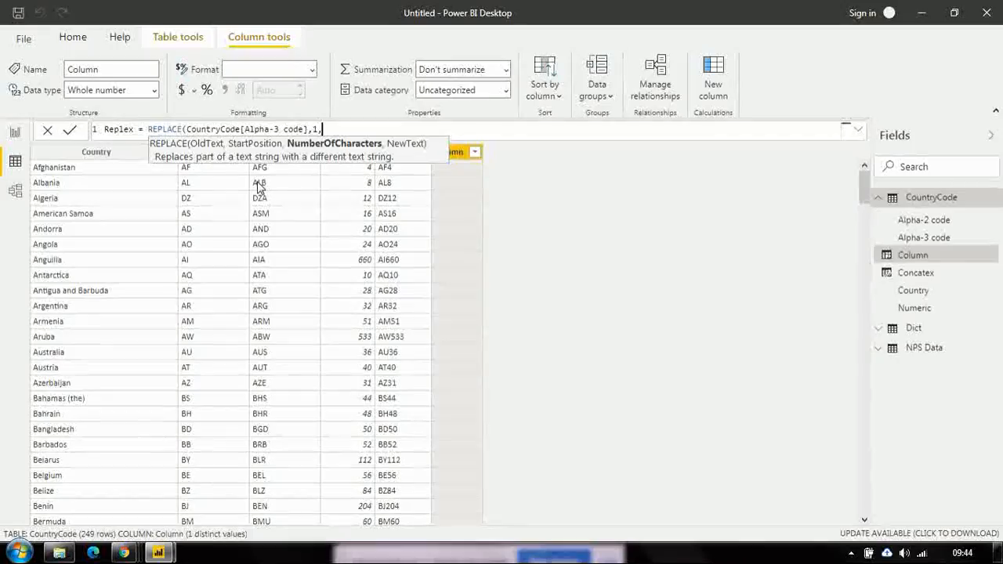
{"action": "type", "text": "2,\"XX"}
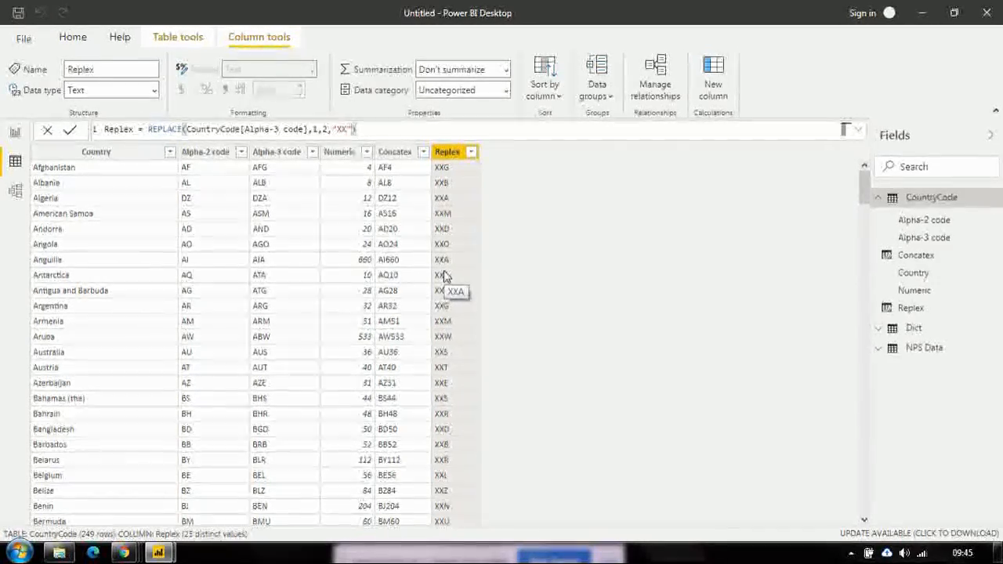
{"action": "left_click", "coordinate": [375, 135]}
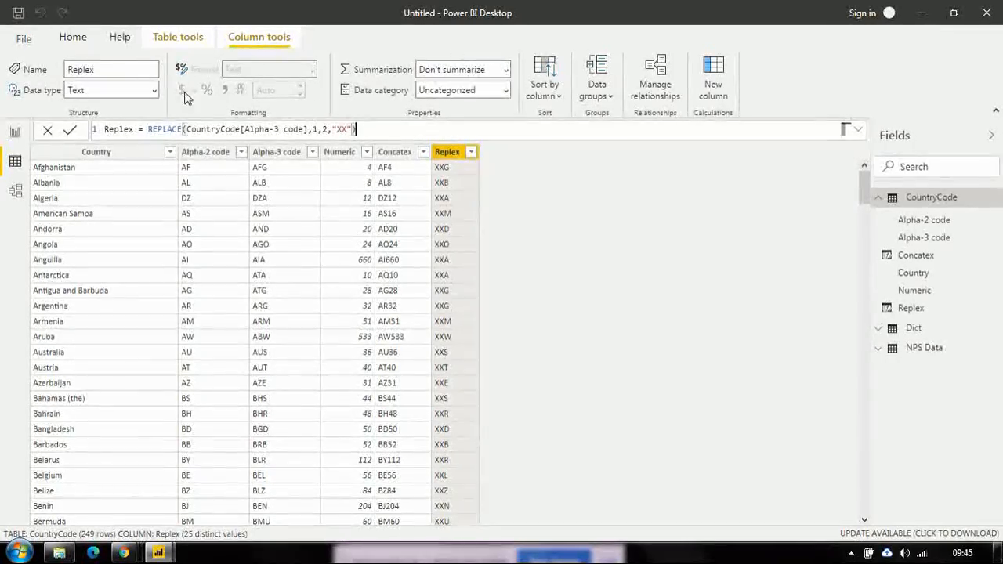
Add another calculated column to CountryCode and begin its formula as searchex = SEARCH(.
{"action": "left_click", "coordinate": [712, 77]}
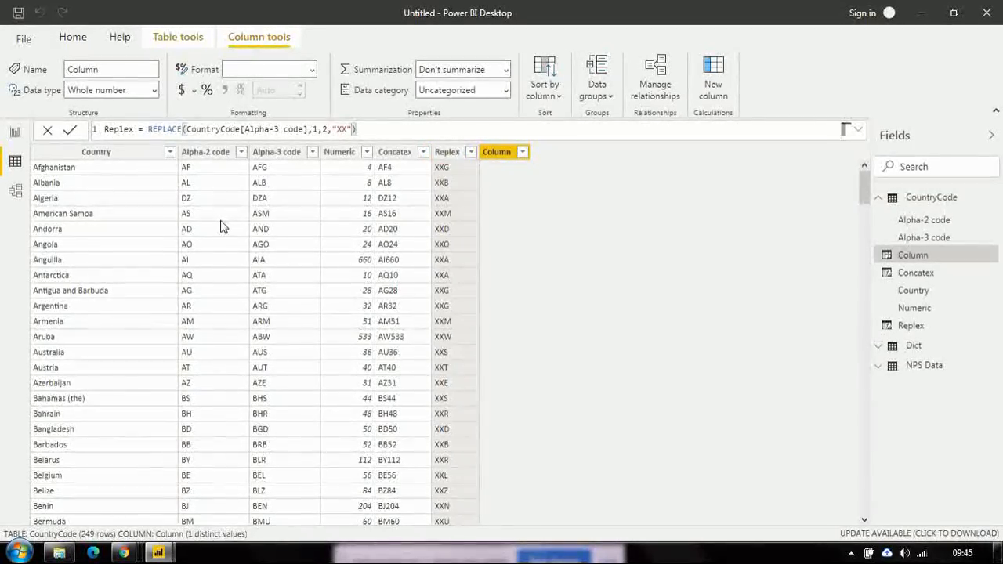
{"action": "double_click", "coordinate": [119, 128]}
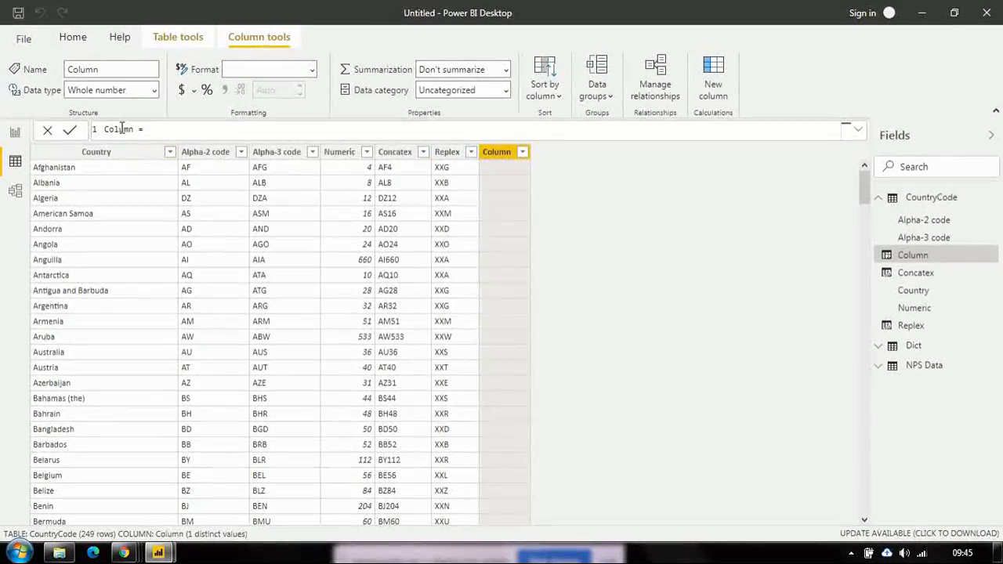
{"action": "type", "text": "searc"}
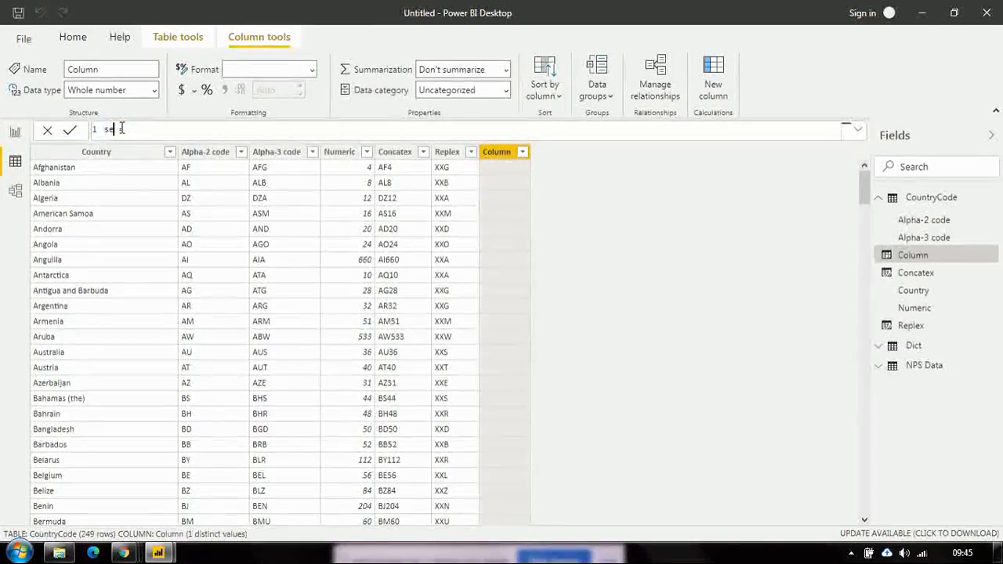
{"action": "type", "text": "hex ="}
{"action": "key", "text": "End"}
{"action": "type", "text": "sea"}
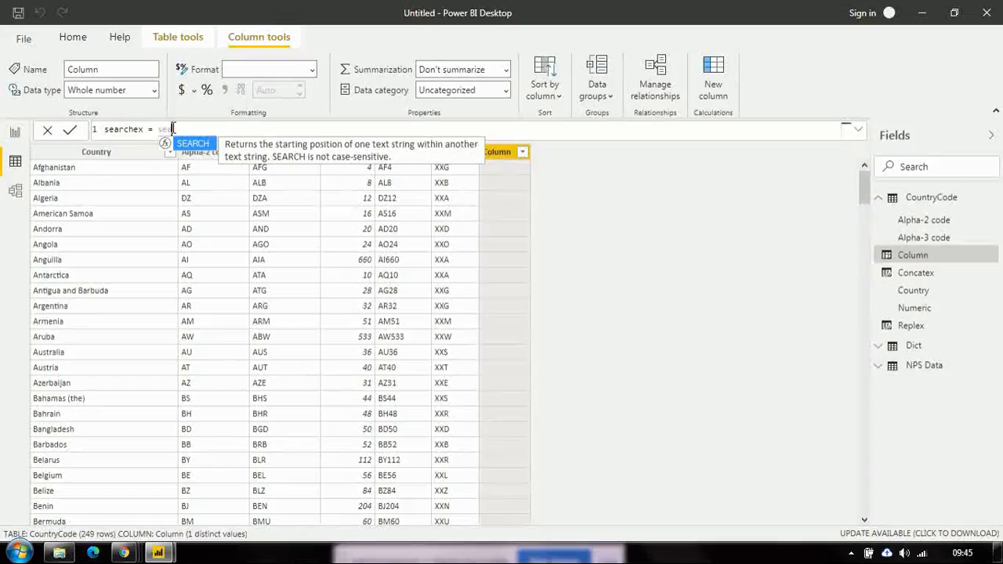
{"action": "key", "text": "BackSpace"}
{"action": "key", "text": "BackSpace"}
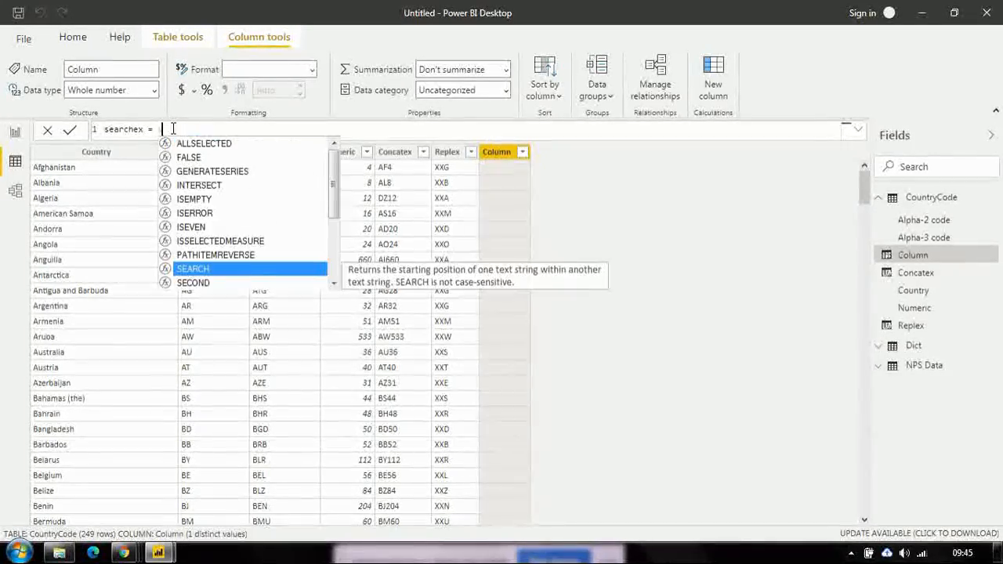
{"action": "type", "text": "e"}
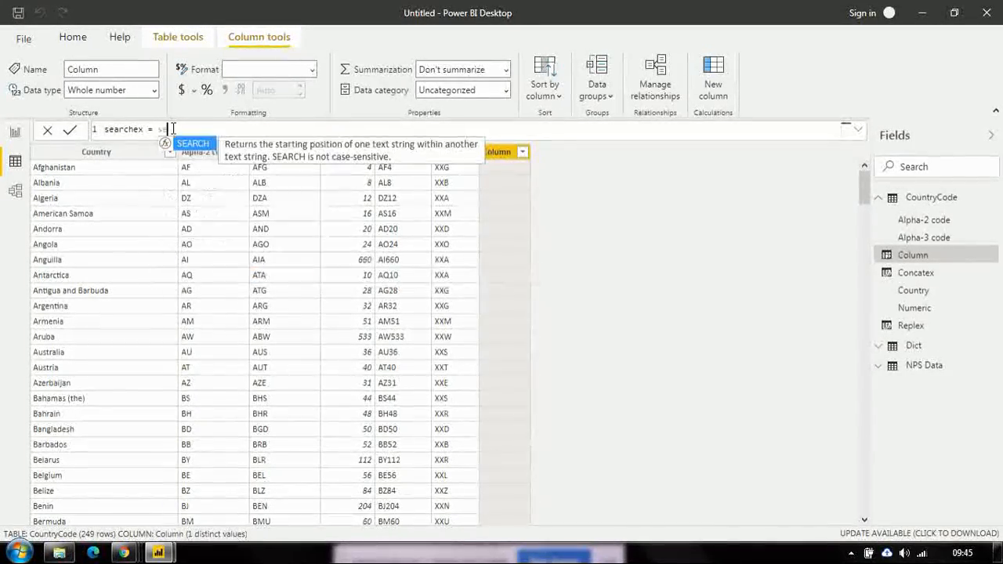
{"action": "type", "text": "a"}
{"action": "left_click", "coordinate": [192, 144]}
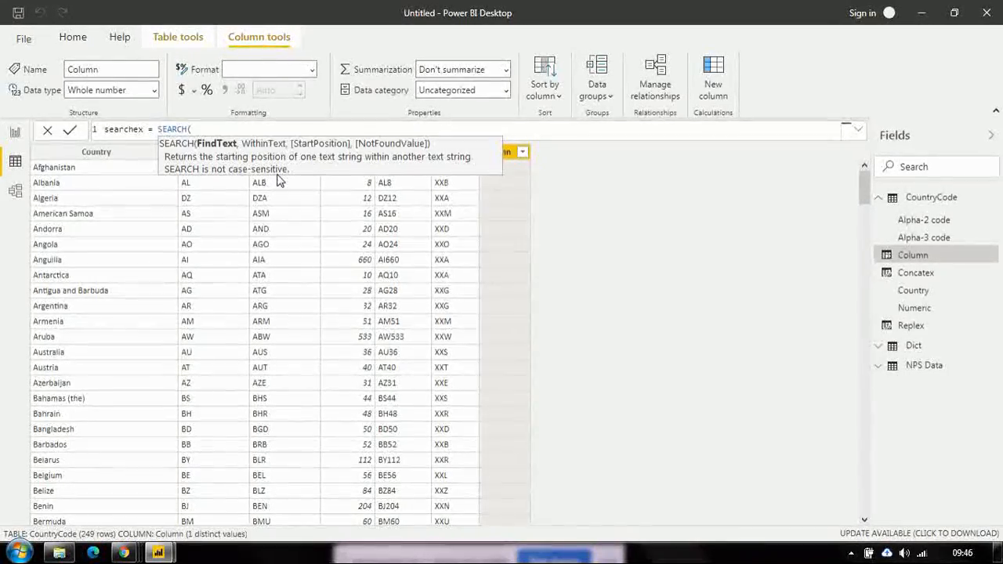
Complete the searchex formula with find text "i", CountryCode[Alpha-2 code], start position 1 and not-found value 0, and commit the column.
{"action": "type", "text": "\"i\""}
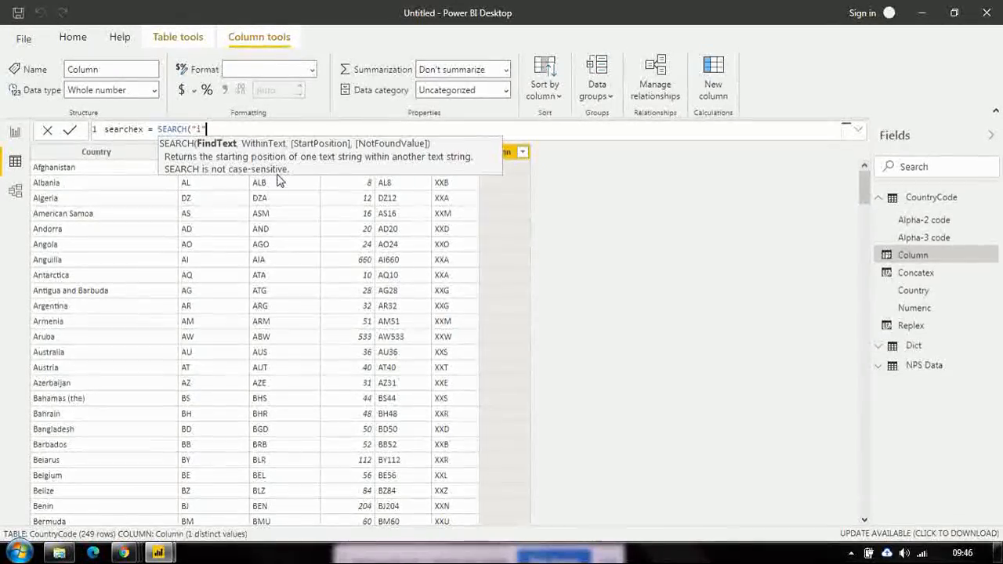
{"action": "type", "text": ","}
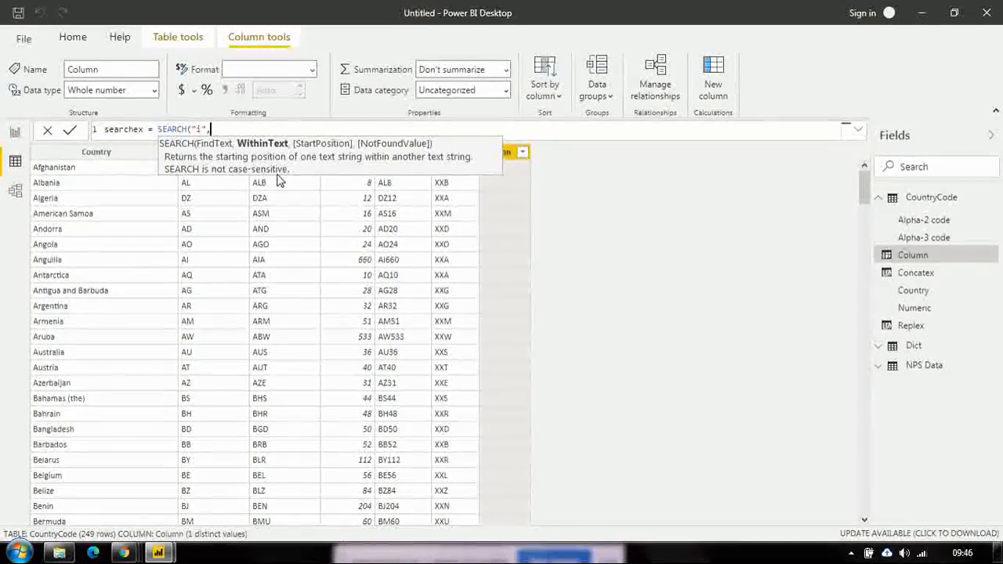
{"action": "type", "text": "al"}
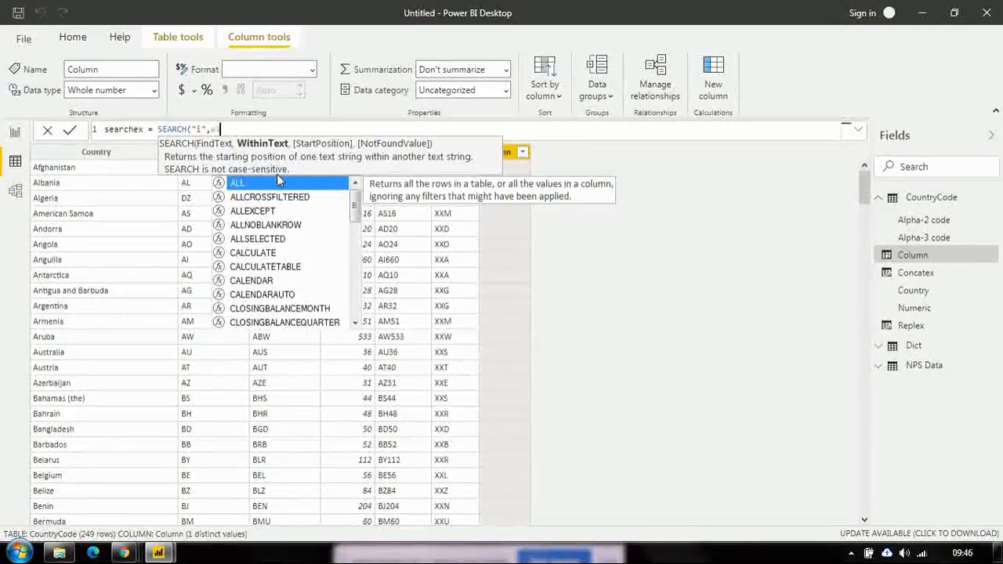
{"action": "key", "text": "BackSpace"}
{"action": "key", "text": "BackSpace"}
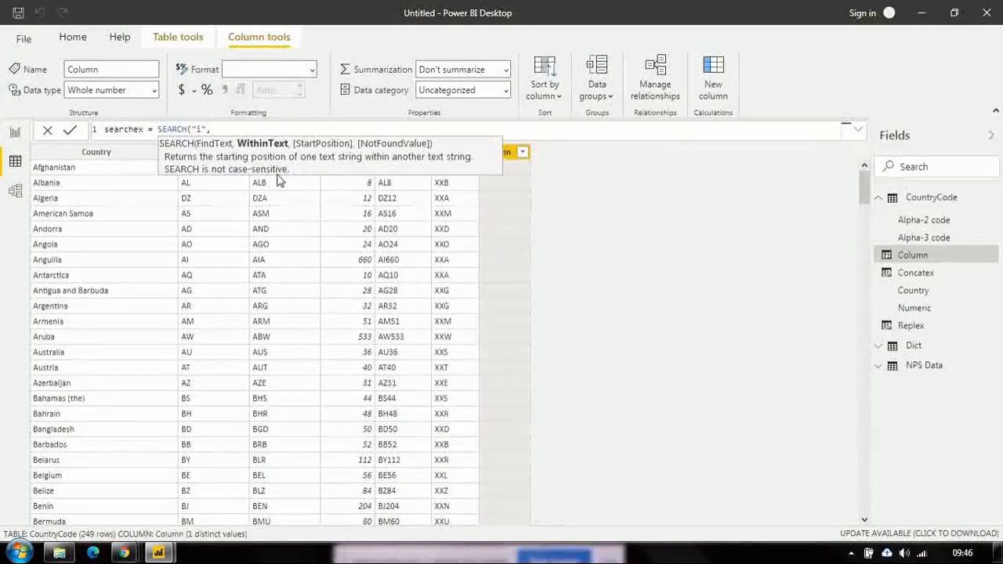
{"action": "type", "text": "code"}
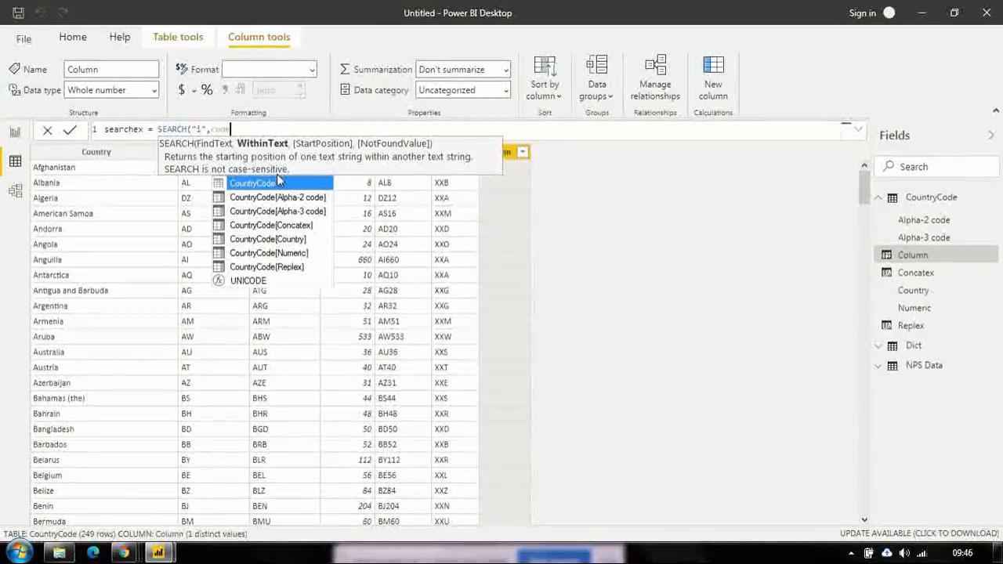
{"action": "left_click", "coordinate": [285, 198]}
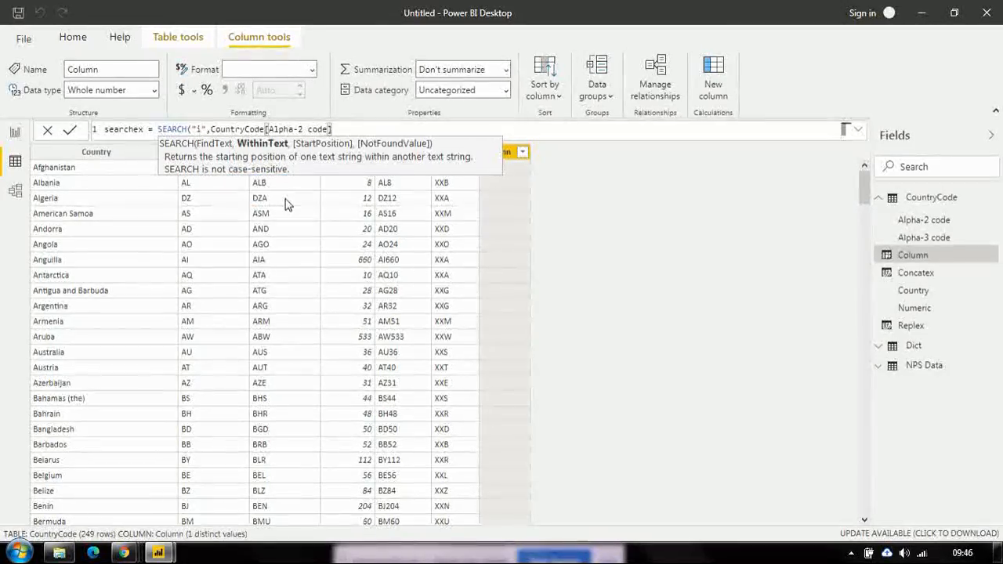
{"action": "type", "text": ","}
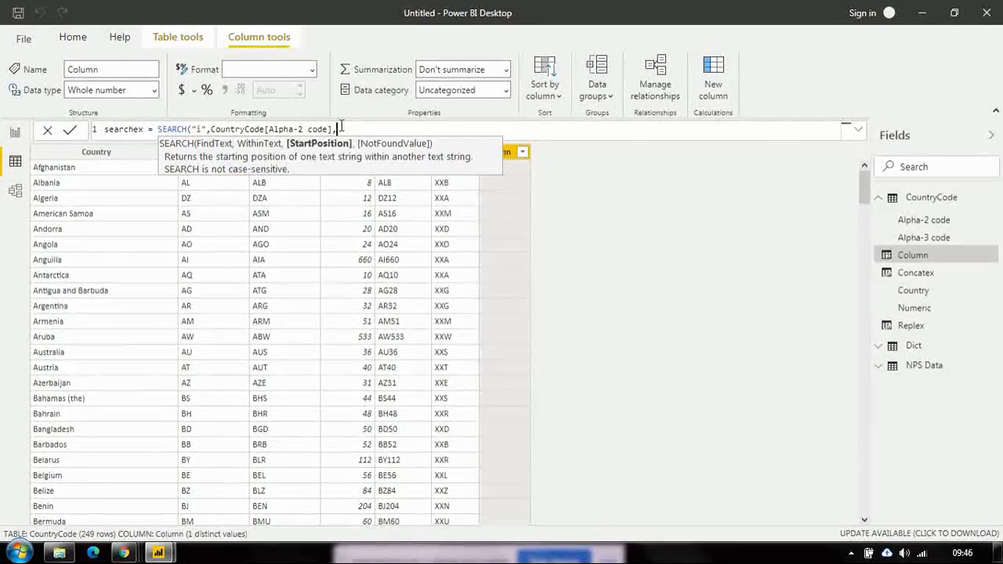
{"action": "type", "text": "1,"}
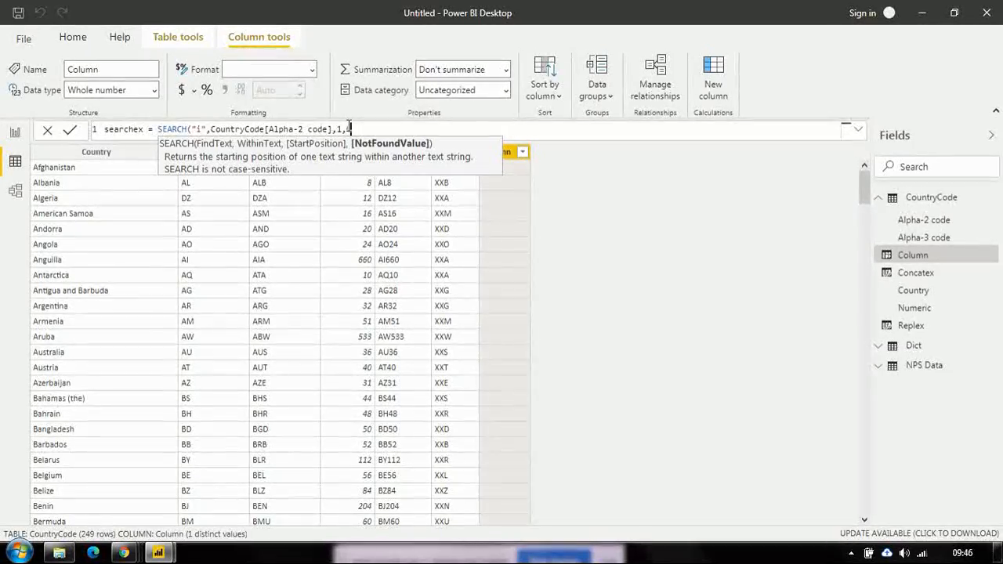
{"action": "type", "text": "0)"}
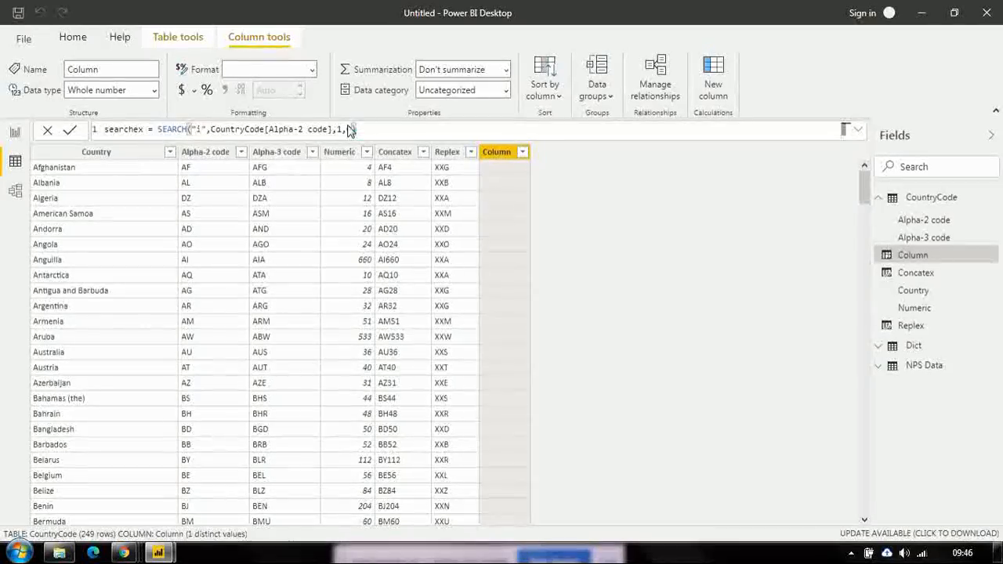
{"action": "key", "text": "Return"}
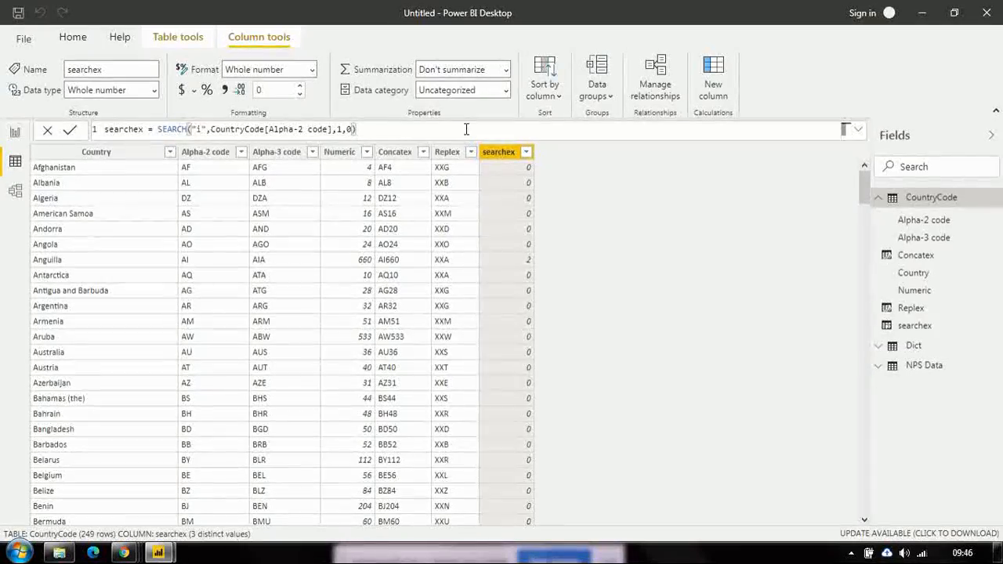
{"action": "left_click", "coordinate": [882, 202]}
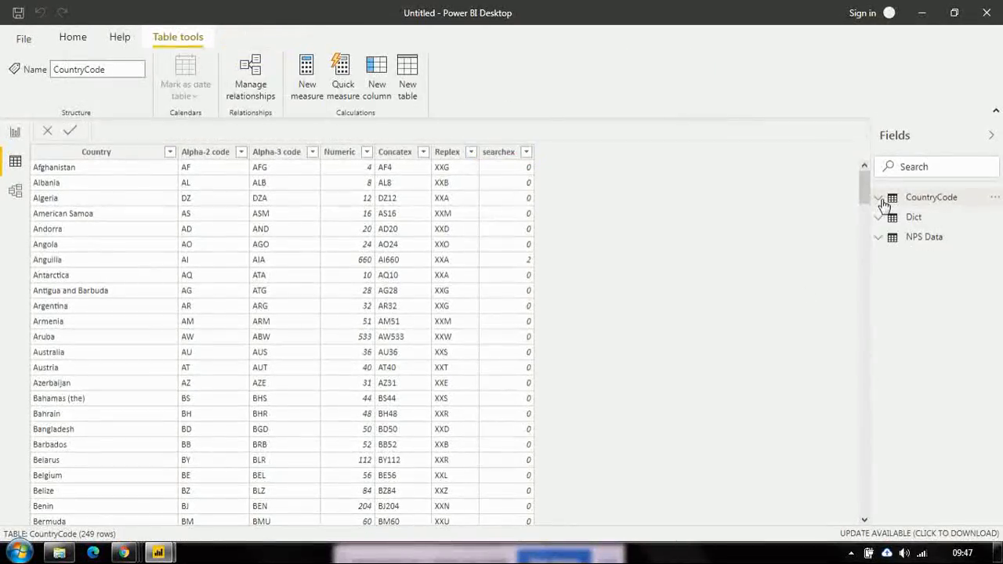
{"action": "left_click", "coordinate": [914, 239]}
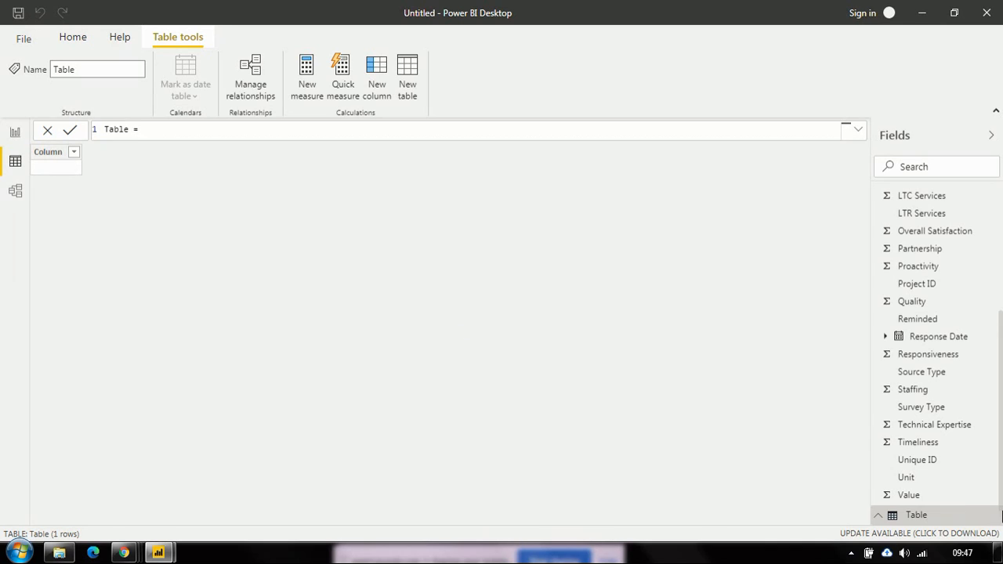
{"action": "left_click", "coordinate": [993, 515]}
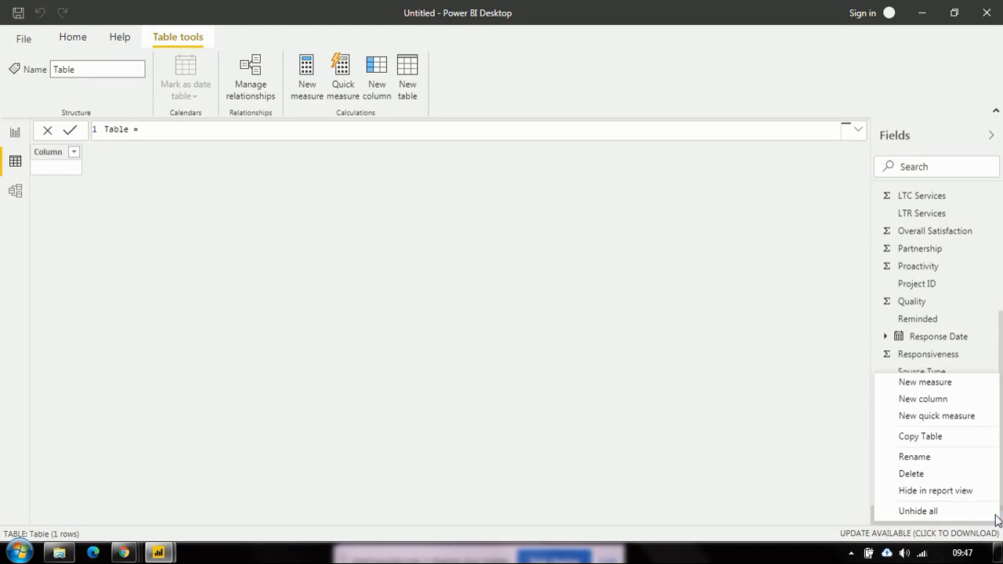
{"action": "left_click", "coordinate": [911, 474]}
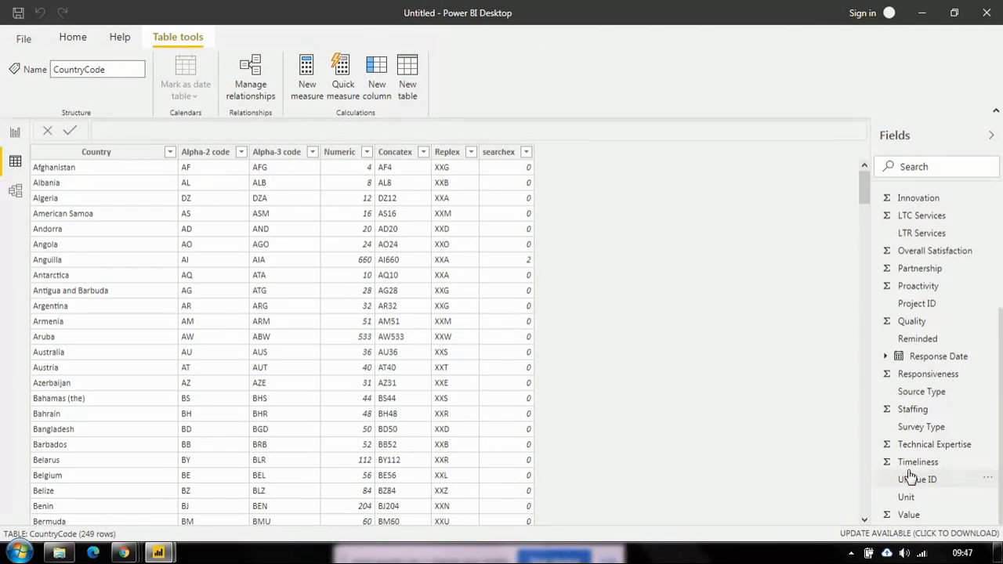
Add a calculated column to NPS Data with the formula Hour = HOUR('NPS Data'[Response Date]).
{"action": "scroll", "coordinate": [1001, 196], "scroll_direction": "up", "scroll_amount": 5}
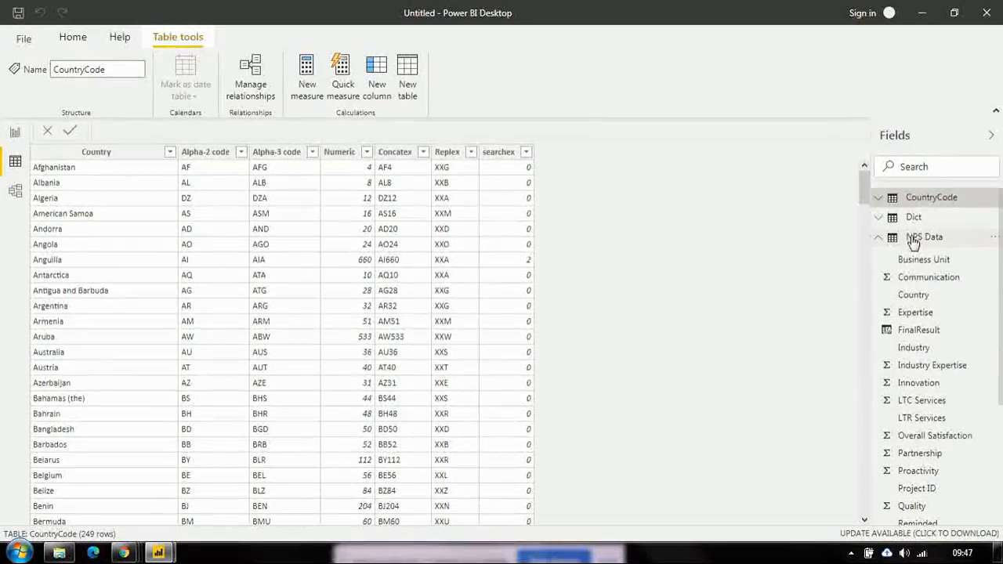
{"action": "left_click", "coordinate": [913, 238]}
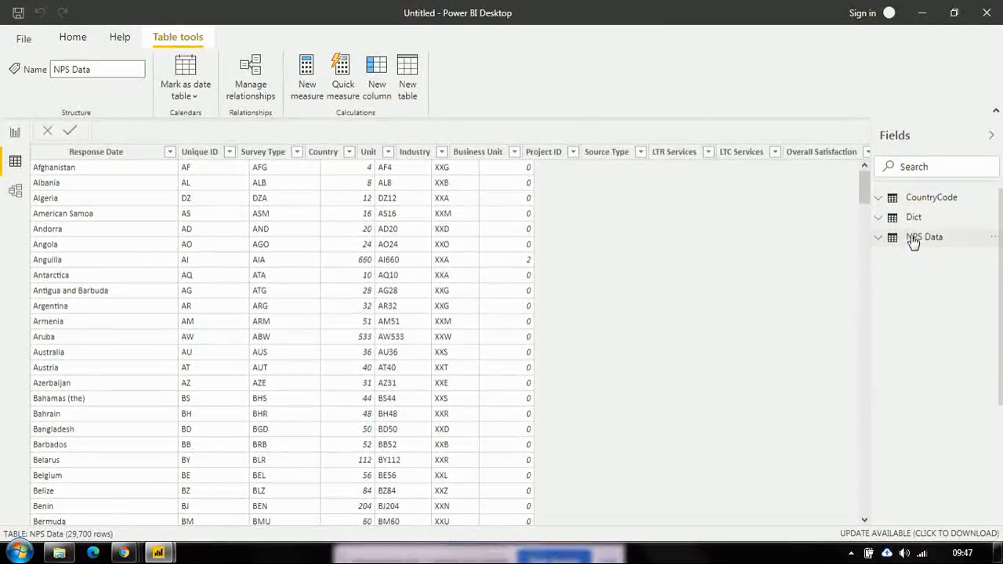
{"action": "left_click", "coordinate": [995, 239]}
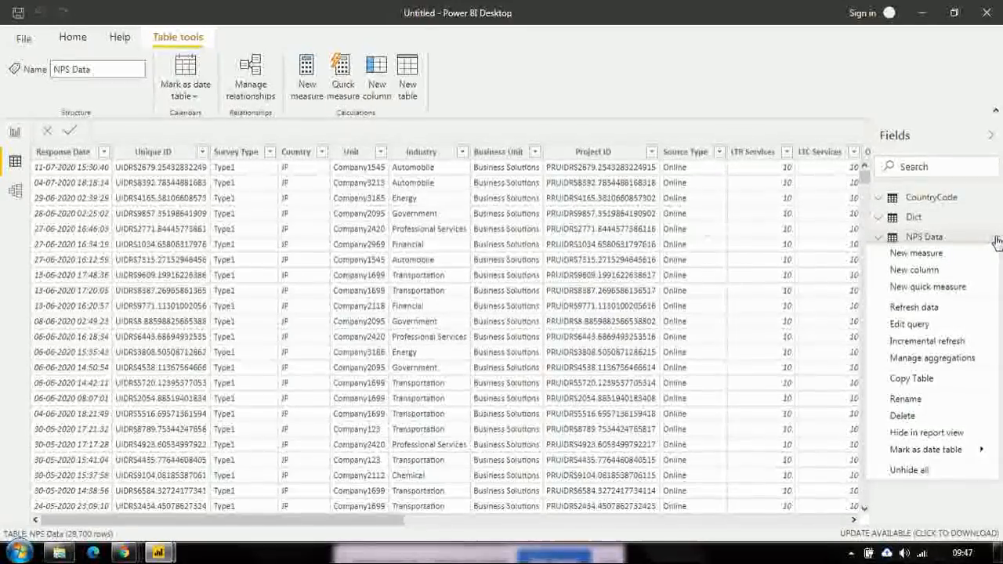
{"action": "left_click", "coordinate": [921, 286]}
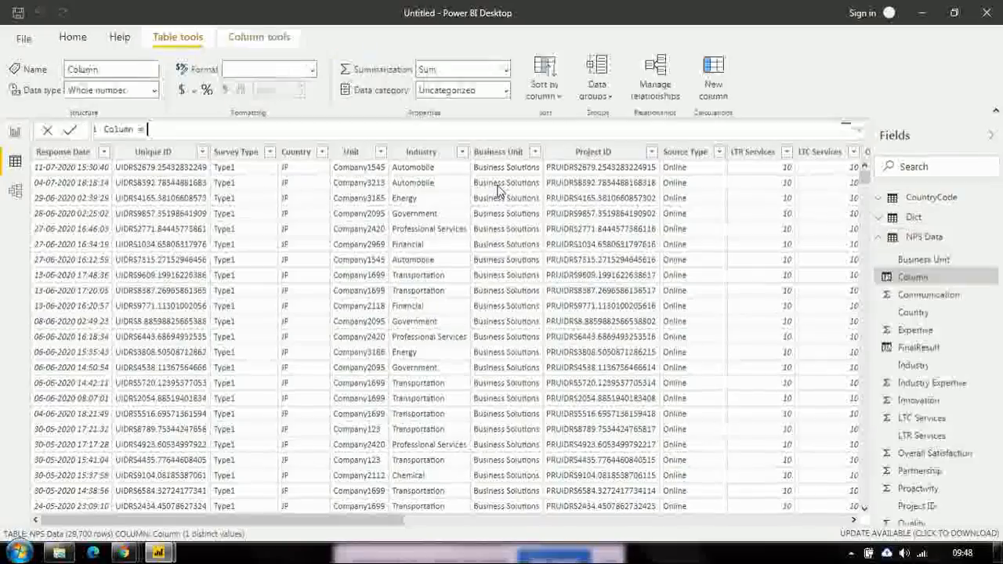
{"action": "double_click", "coordinate": [111, 129]}
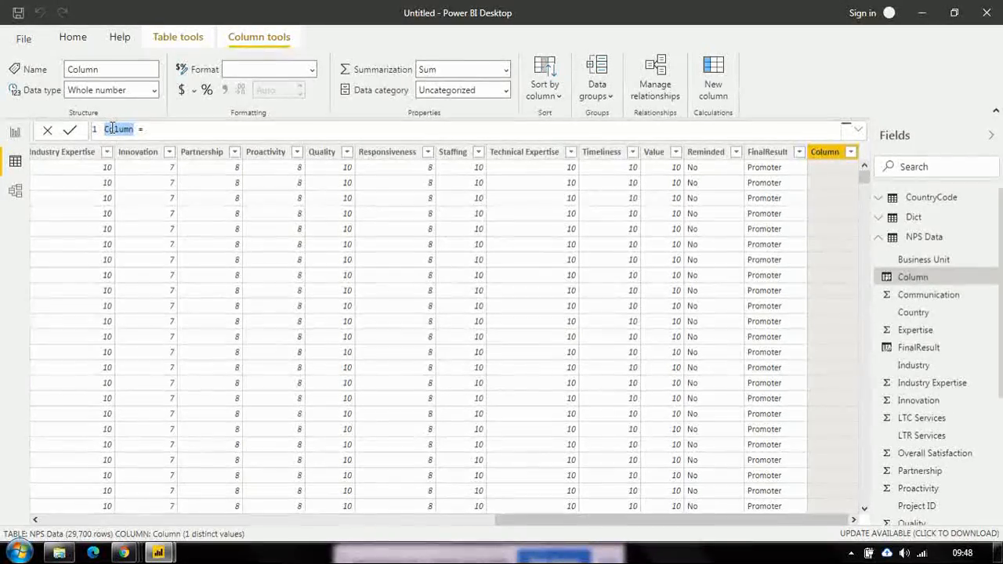
{"action": "key", "text": "BackSpace"}
{"action": "type", "text": "Hour"}
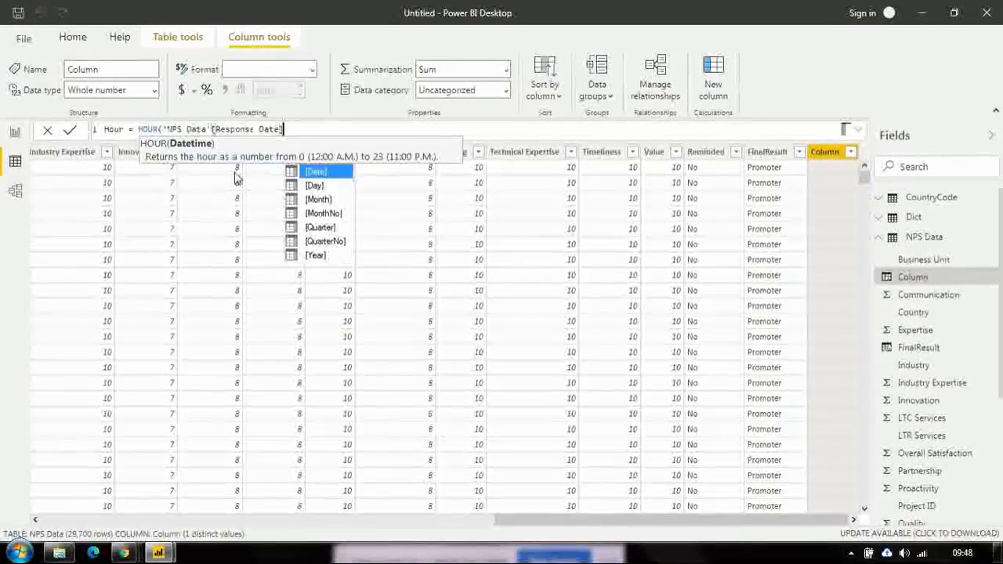
{"action": "key", "text": "Escape"}
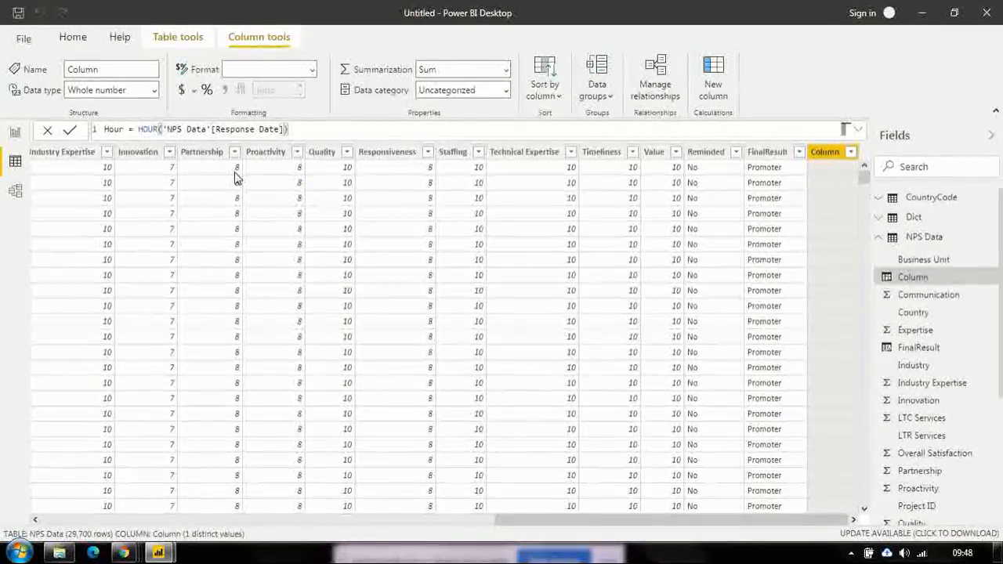
{"action": "key", "text": "Return"}
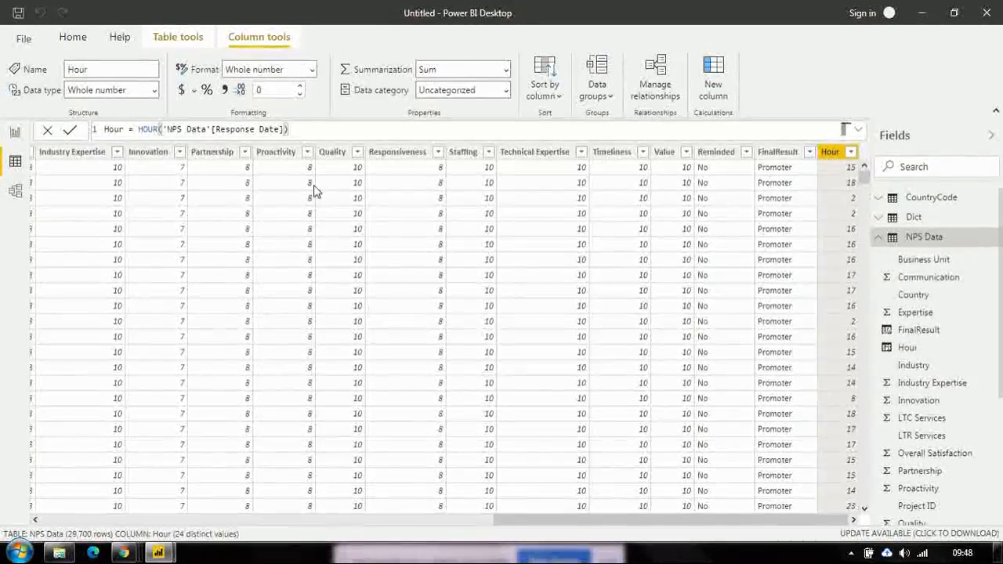
Switch to Report view and expand the Filters, Visualizations and Fields panes beside the blank page.
{"action": "left_click", "coordinate": [15, 138]}
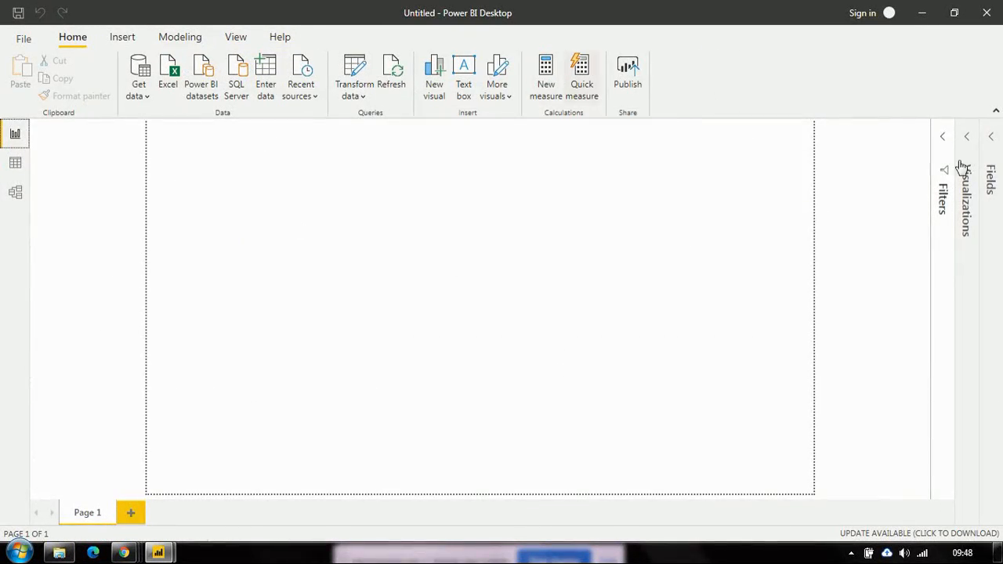
{"action": "left_click", "coordinate": [941, 141]}
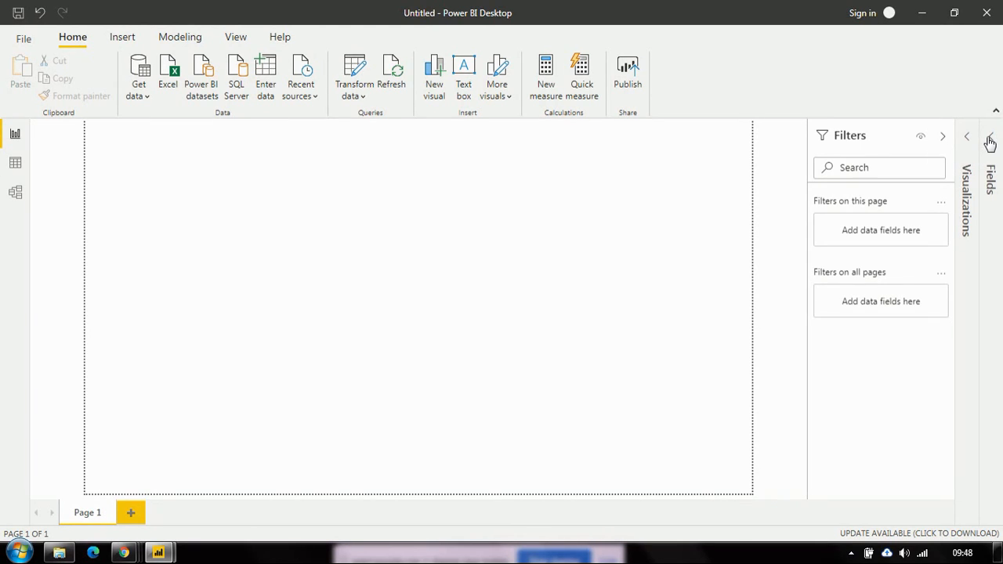
{"action": "left_click", "coordinate": [990, 140]}
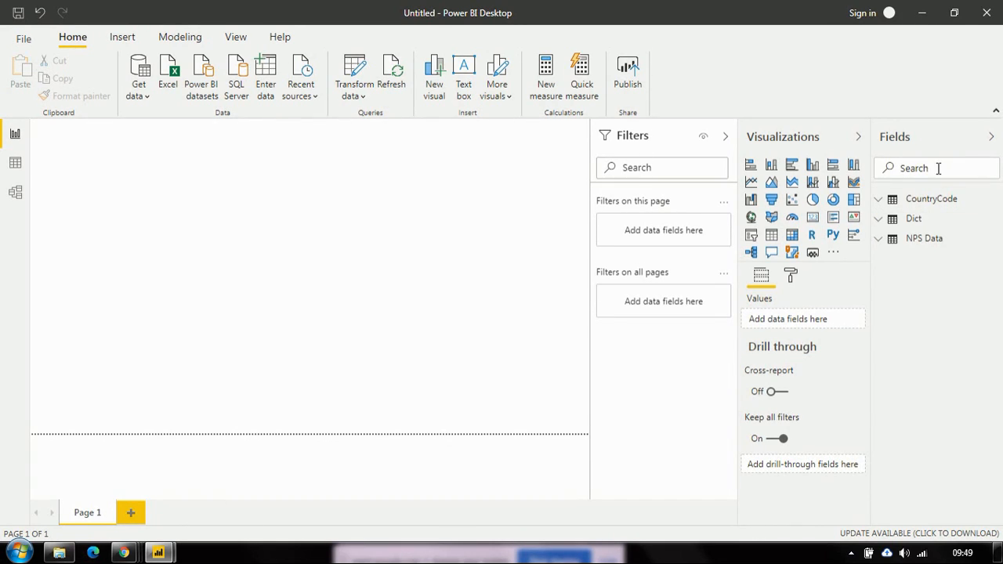
Review the first columns of NPS Data, from Response Date to LTC Services, in Data view and return to Report view.
{"action": "left_click", "coordinate": [24, 162]}
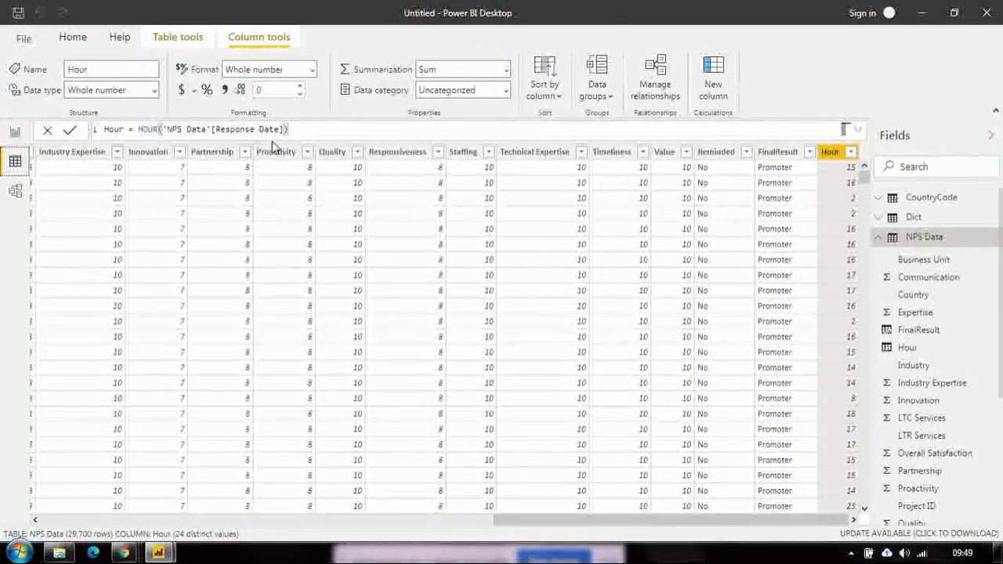
{"action": "left_click_drag", "start_coordinate": [571, 517], "coordinate": [88, 509]}
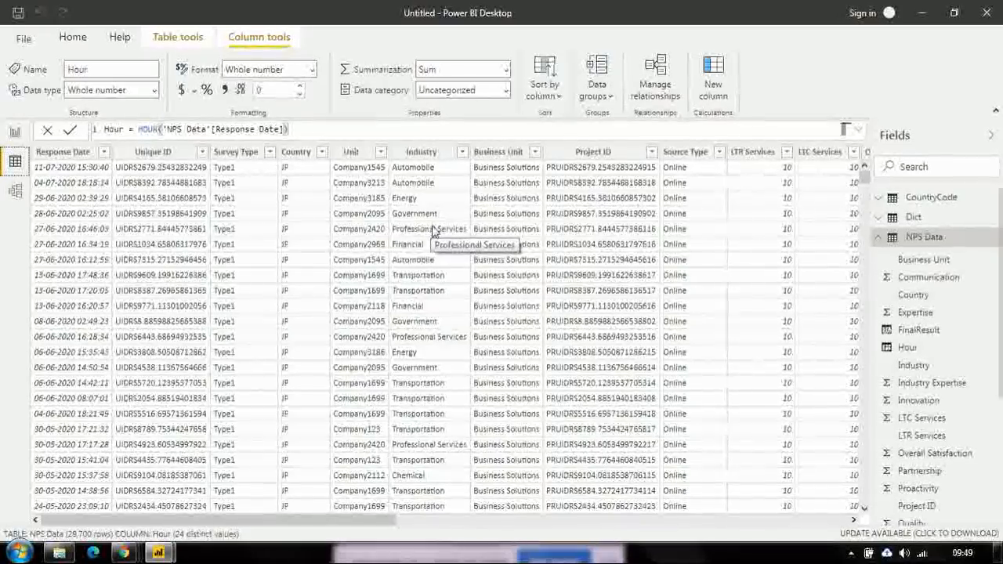
{"action": "left_click", "coordinate": [14, 134]}
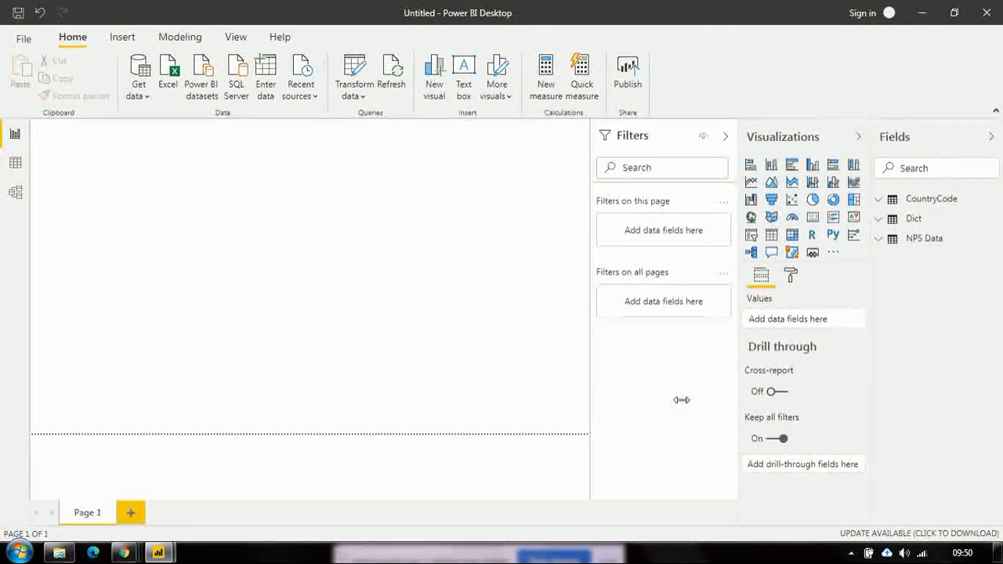
Collapse the Filters and Visualizations panes and switch to the NPS_Dashboard report window.
{"action": "left_click", "coordinate": [725, 137]}
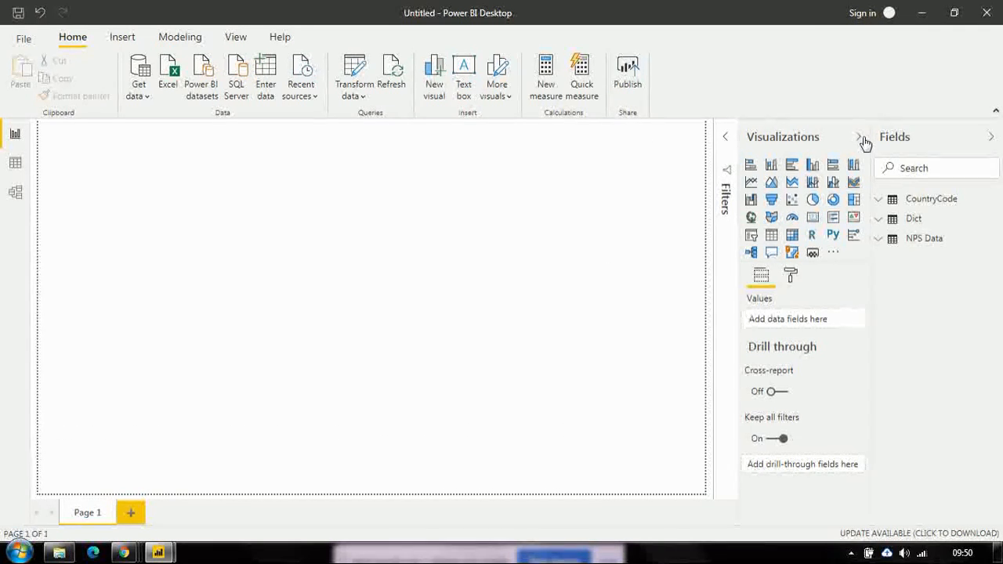
{"action": "left_click", "coordinate": [862, 139]}
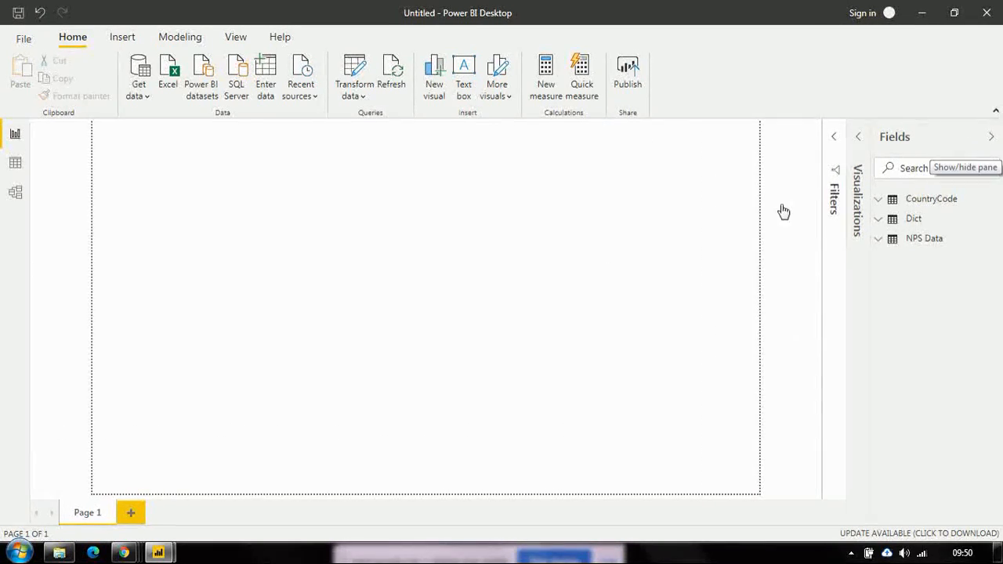
{"action": "mouse_move", "coordinate": [162, 554]}
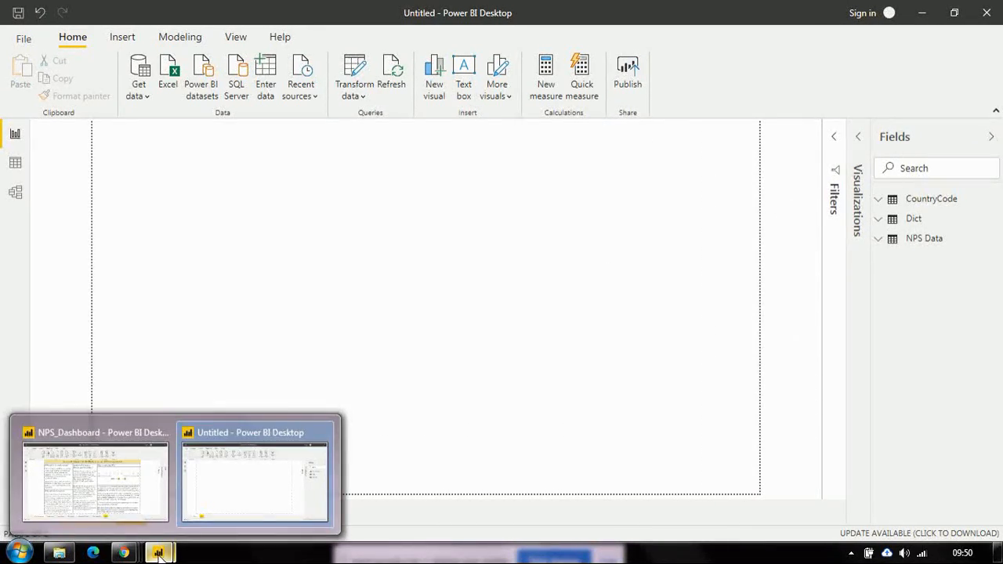
{"action": "left_click", "coordinate": [115, 474]}
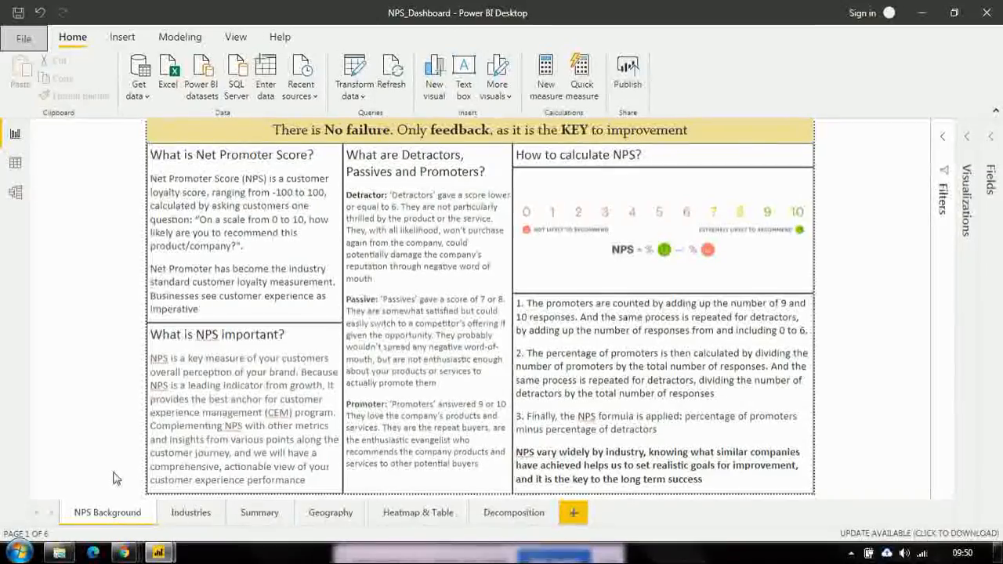
Examine the Net Promoter Score definition and the NPS calculation graphic on the NPS Background page, and return to the untitled report.
{"action": "key", "text": "super"}
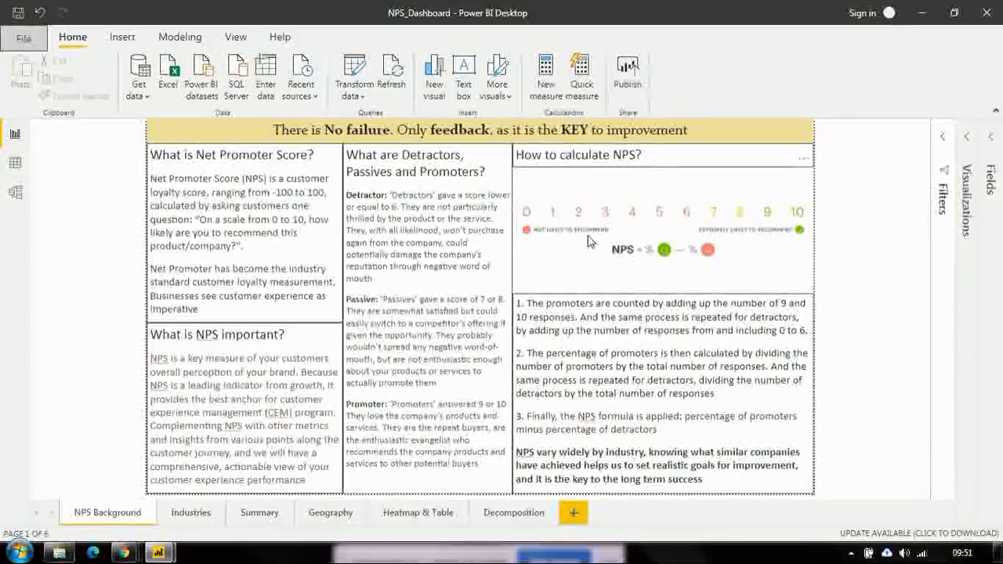
{"action": "left_click", "coordinate": [638, 239]}
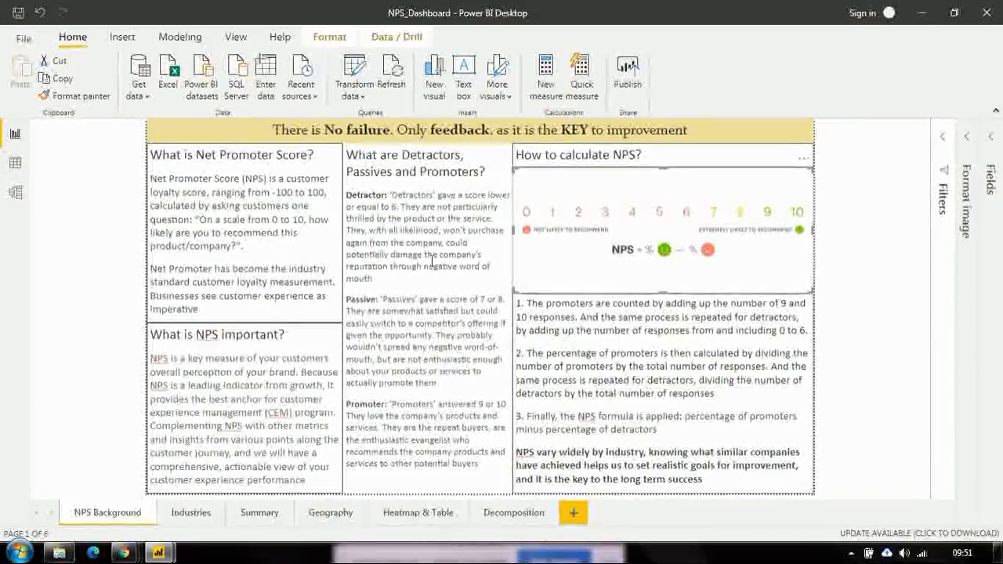
{"action": "left_click", "coordinate": [829, 397]}
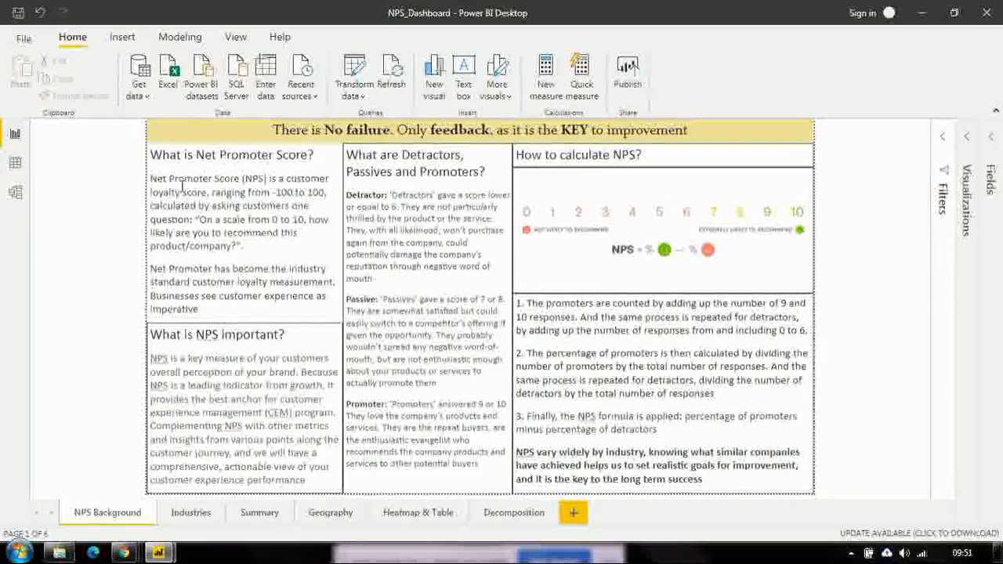
{"action": "left_click_drag", "start_coordinate": [152, 179], "coordinate": [284, 218]}
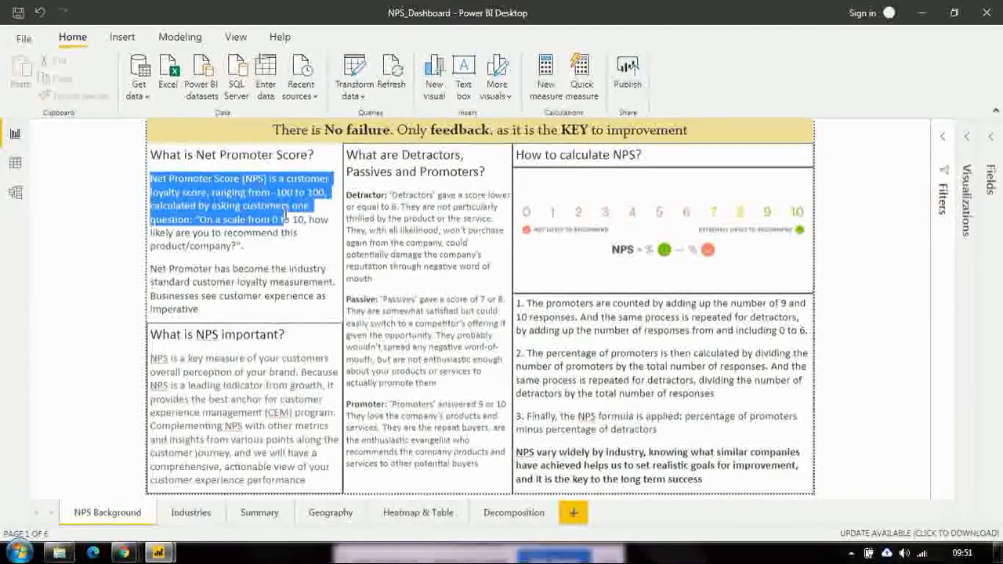
{"action": "left_click", "coordinate": [276, 242]}
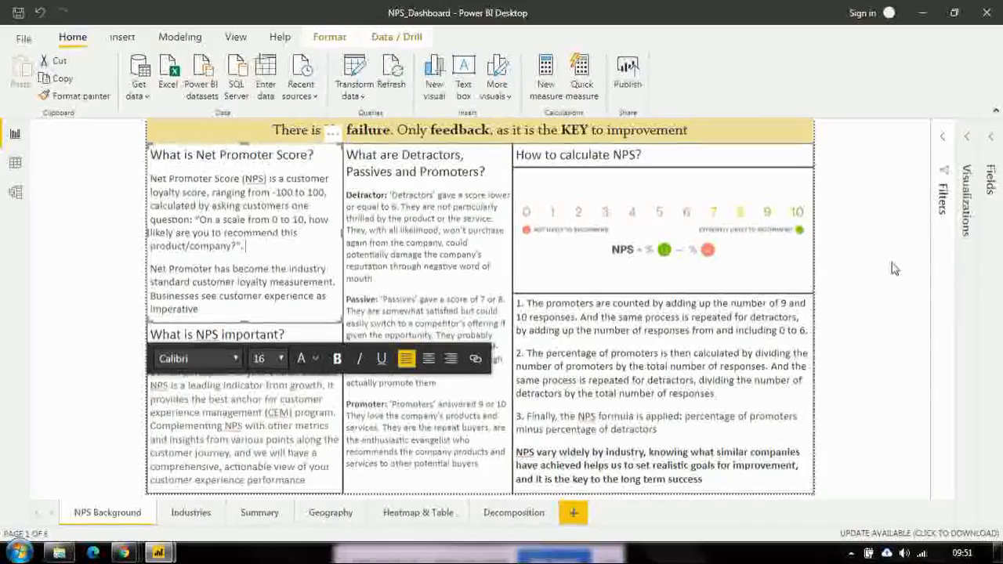
{"action": "left_click", "coordinate": [608, 235]}
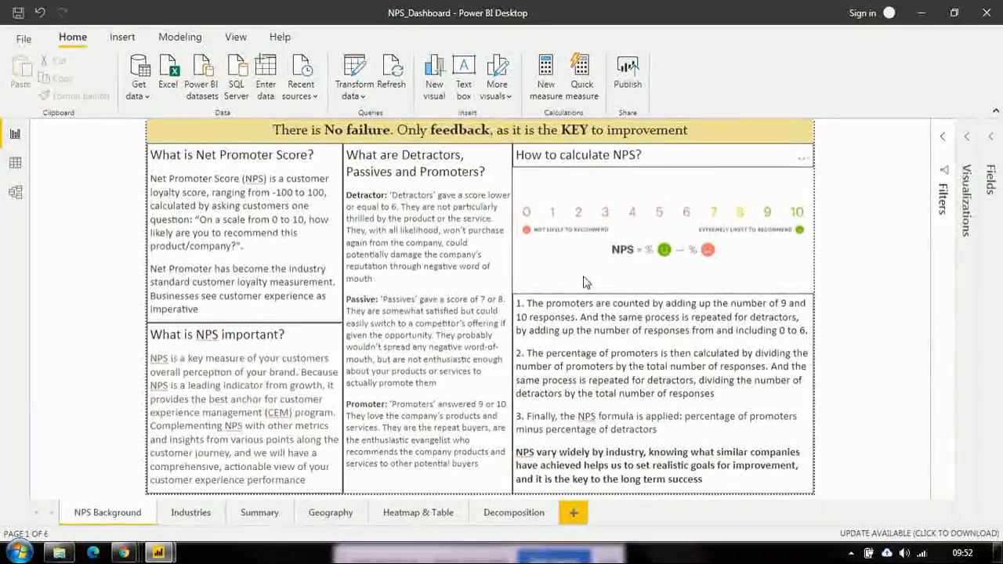
{"action": "key", "text": "alt+Tab"}
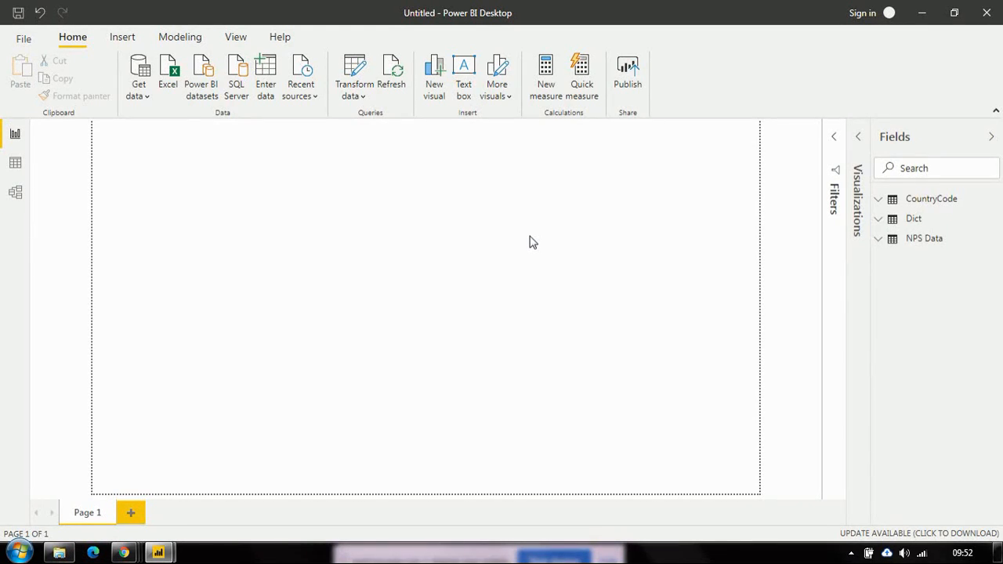
{"action": "left_click", "coordinate": [546, 88]}
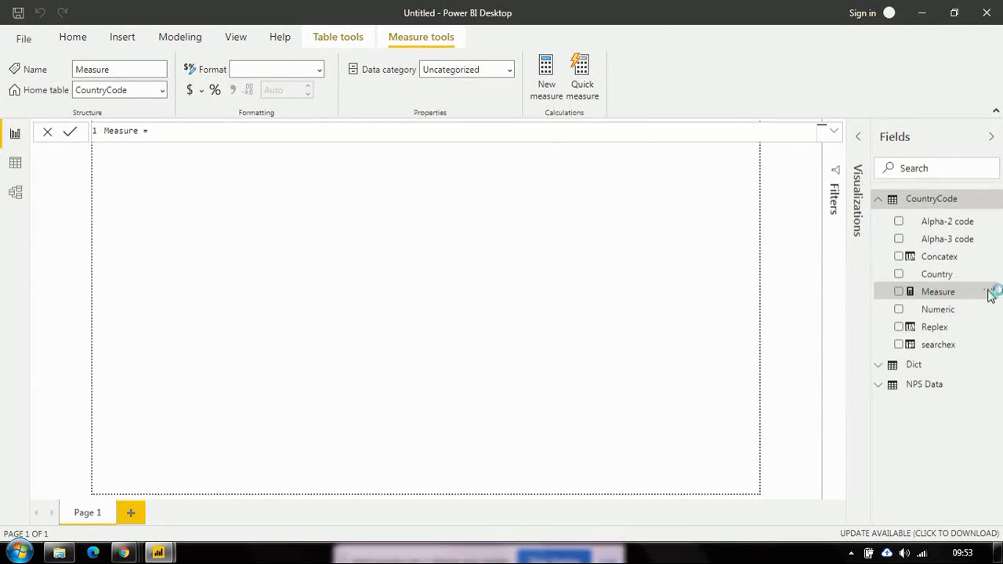
{"action": "left_click", "coordinate": [987, 292]}
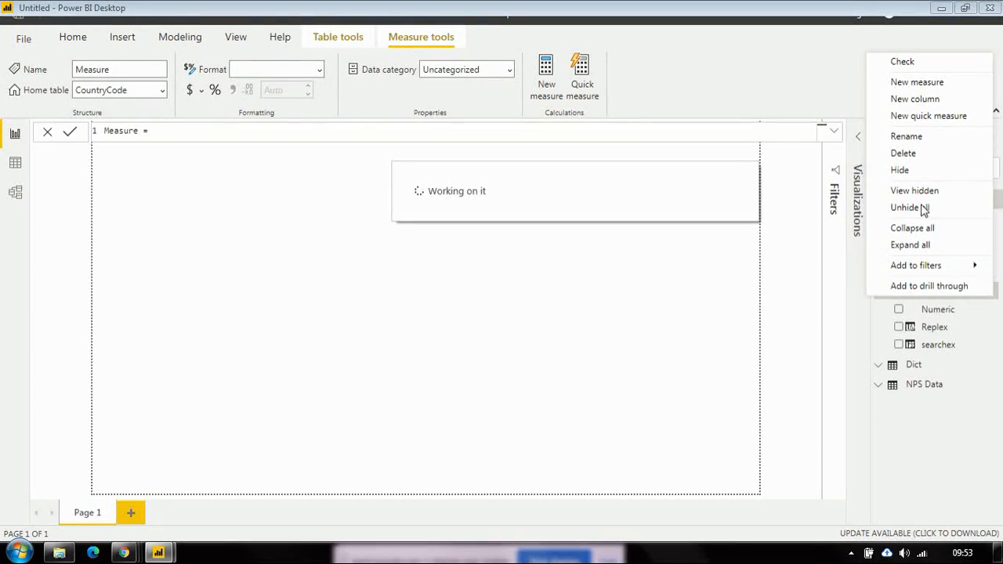
{"action": "left_click", "coordinate": [903, 152]}
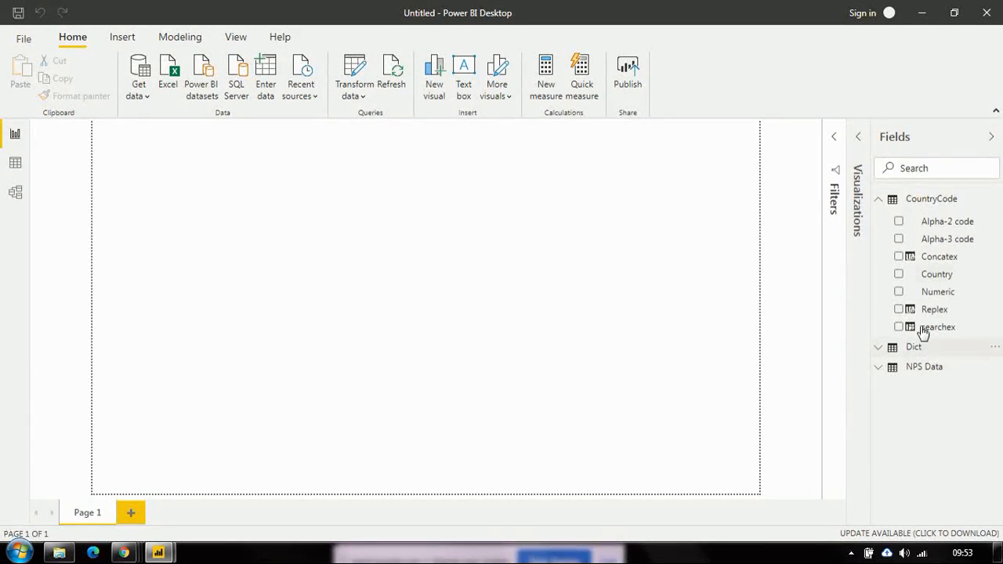
{"action": "left_click", "coordinate": [884, 205]}
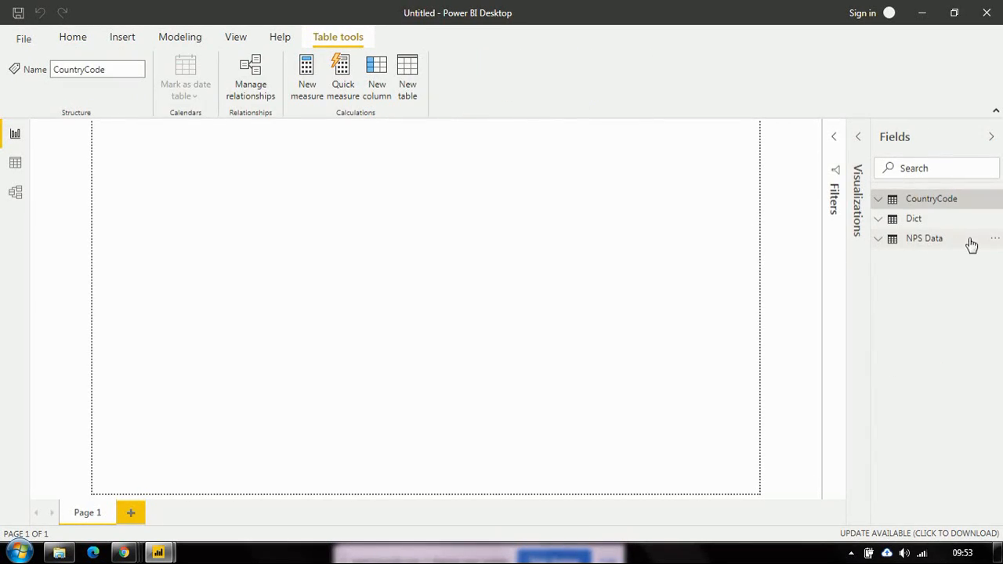
Create a new measure in the NPS Data table, name it avgltr and begin its averaging formula.
{"action": "left_click", "coordinate": [893, 241]}
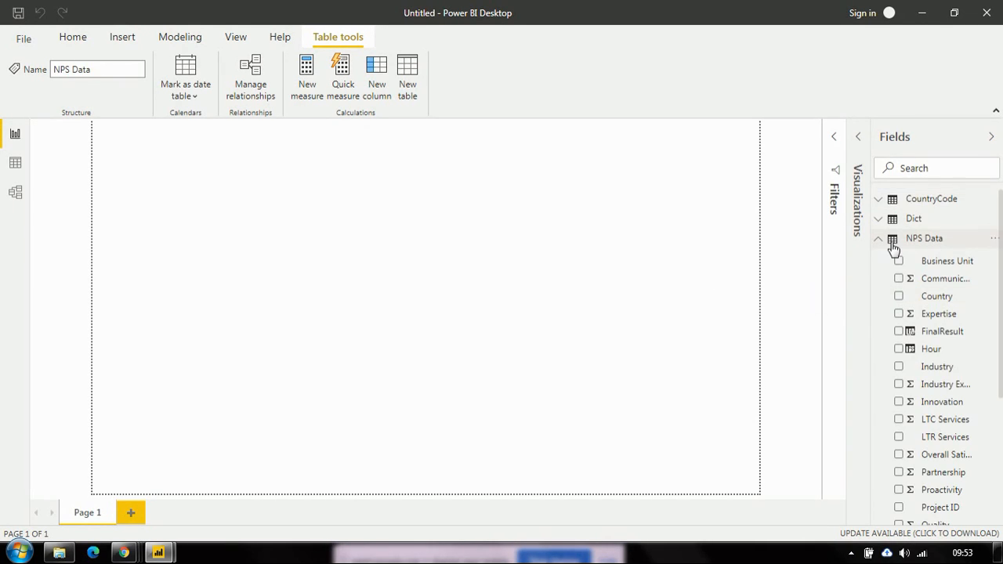
{"action": "left_click", "coordinate": [997, 241]}
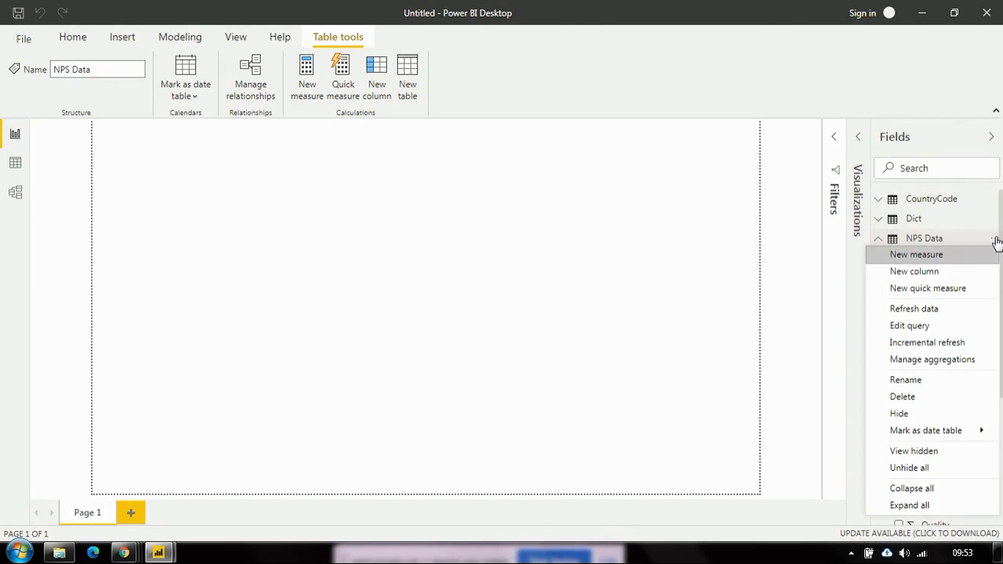
{"action": "left_click", "coordinate": [925, 256]}
{"action": "left_click_drag", "start_coordinate": [923, 259], "coordinate": [474, 170]}
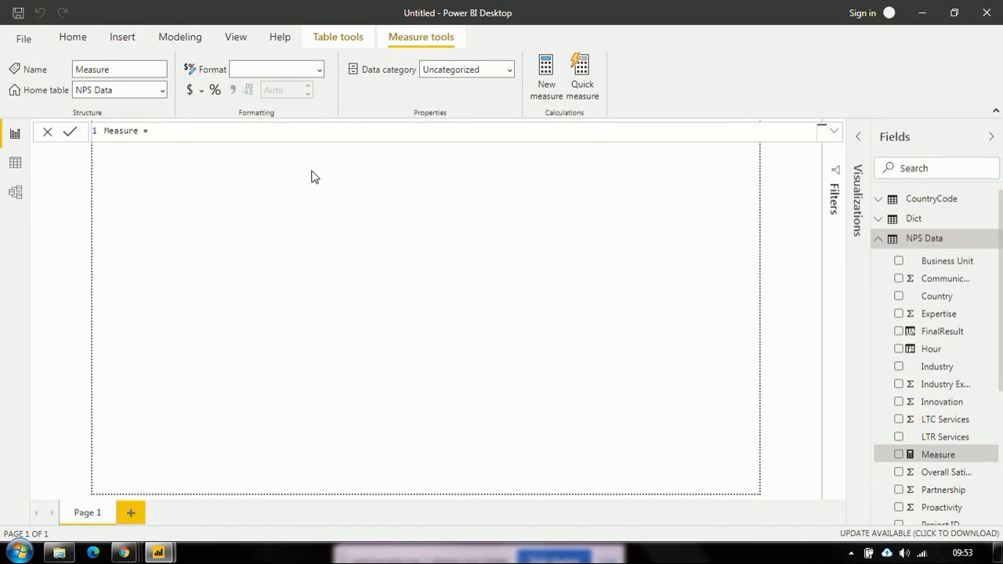
{"action": "double_click", "coordinate": [120, 131]}
{"action": "type", "text": "CompositeSco"}
{"action": "key", "text": "ctrl+a"}
{"action": "key", "text": "BackSpace"}
{"action": "type", "text": "v"}
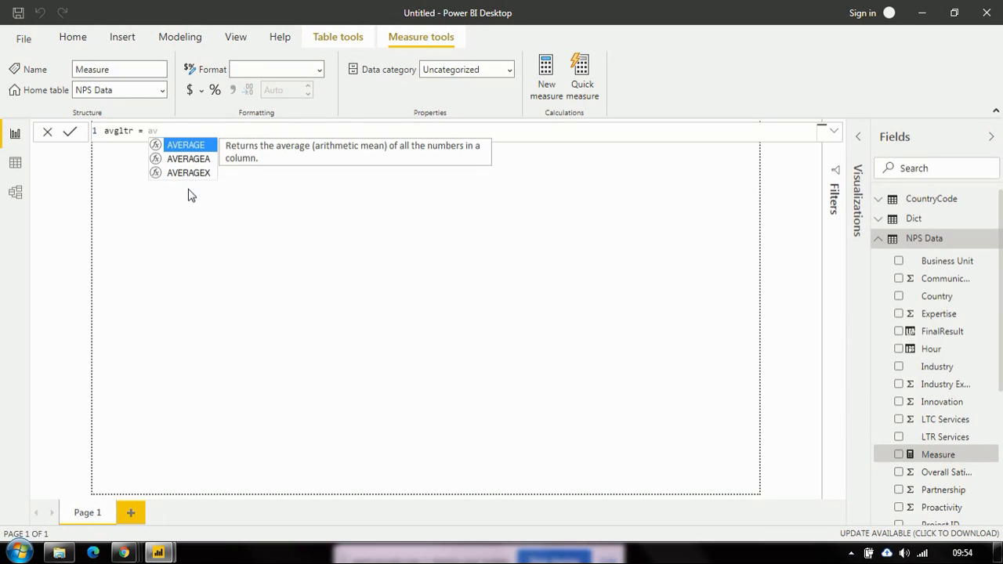
Complete the avgltr formula as AVERAGE('NPS Data'[LTR Services]) and commit the measure.
{"action": "left_click", "coordinate": [206, 147]}
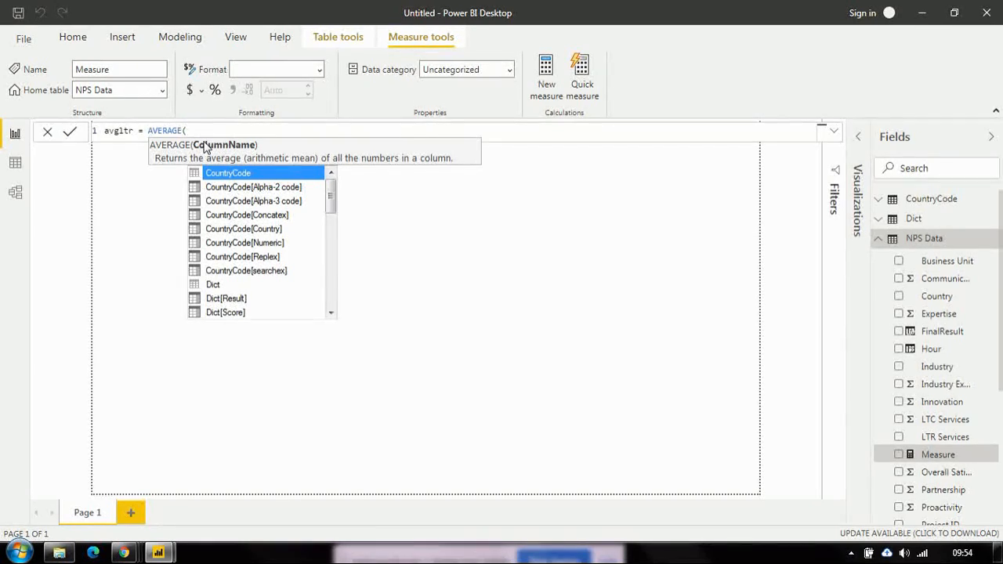
{"action": "type", "text": "ltr"}
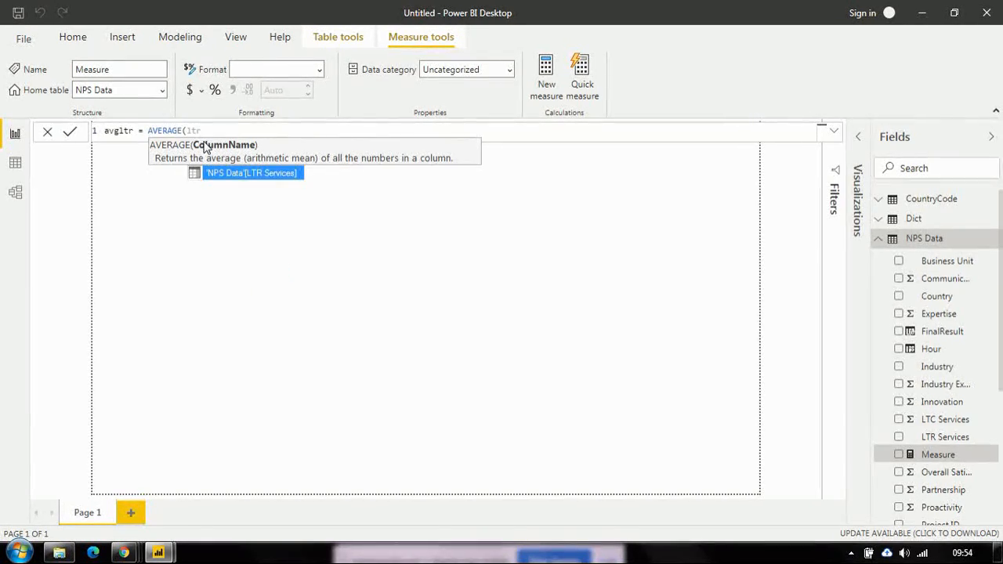
{"action": "left_click", "coordinate": [240, 174]}
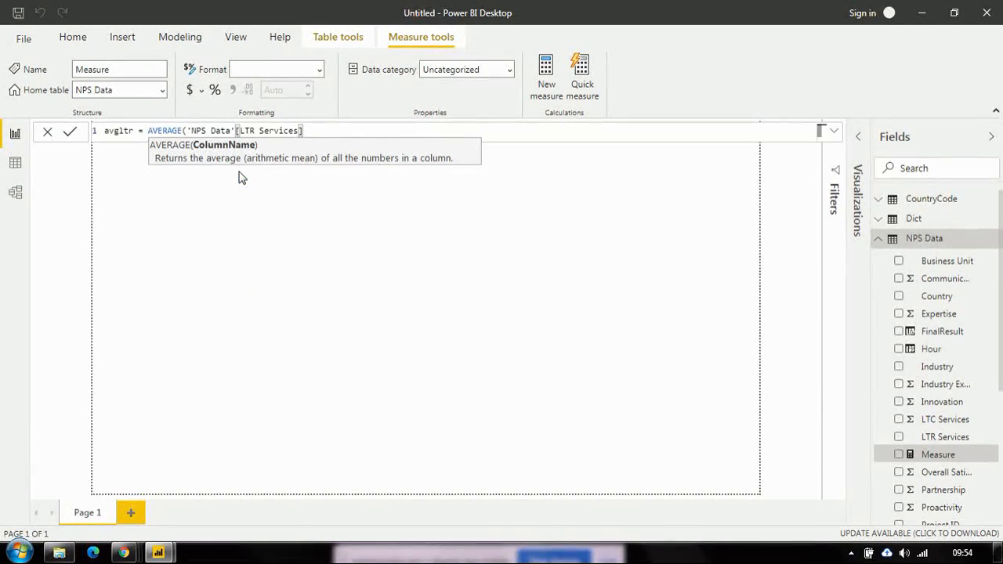
{"action": "type", "text": ")"}
{"action": "key", "text": "Return"}
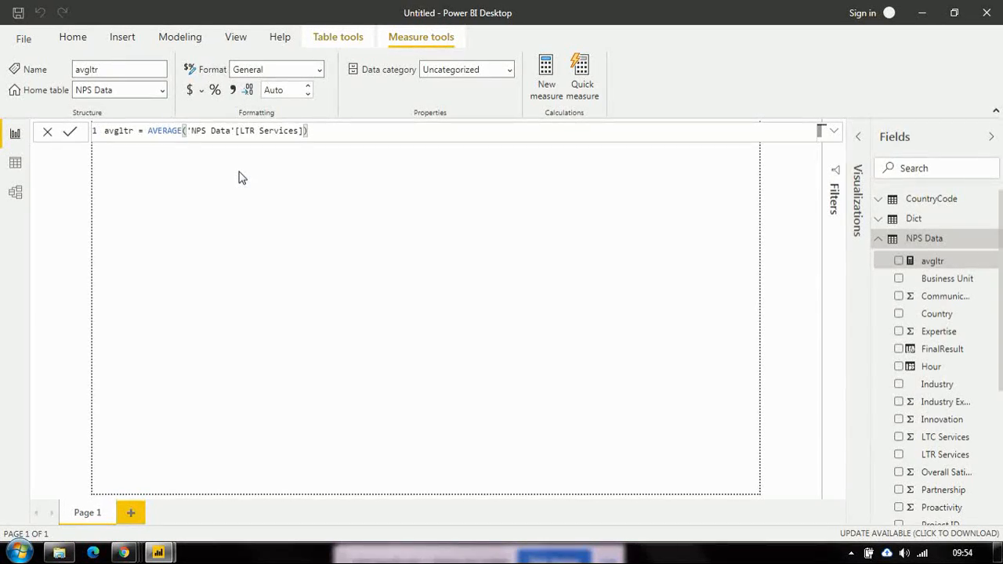
{"action": "left_click", "coordinate": [242, 178]}
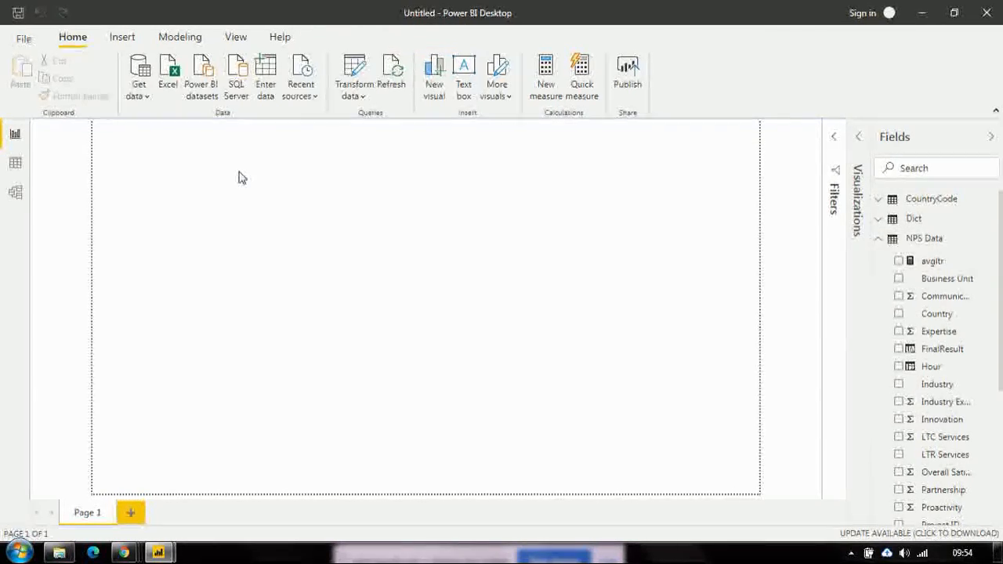
Expand the Visualizations pane and add a card visual to Page 1 with the avgltr measure as its field.
{"action": "left_click", "coordinate": [858, 137]}
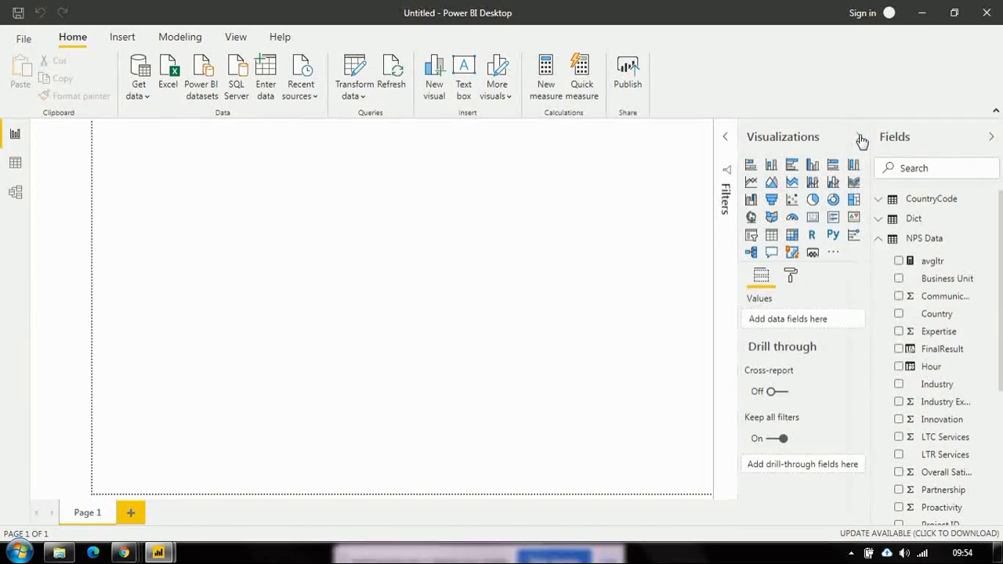
{"action": "left_click", "coordinate": [816, 221]}
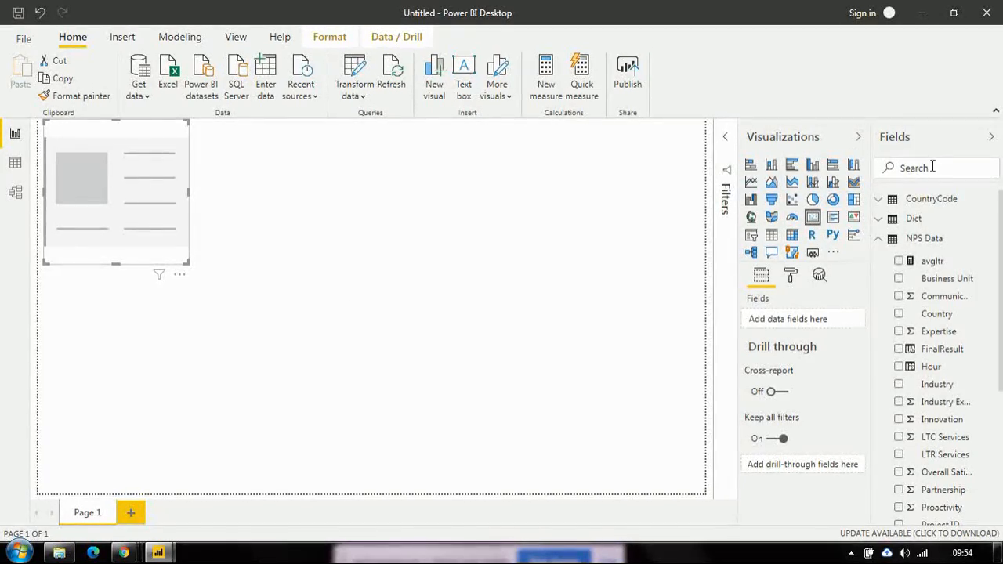
{"action": "left_click", "coordinate": [941, 166]}
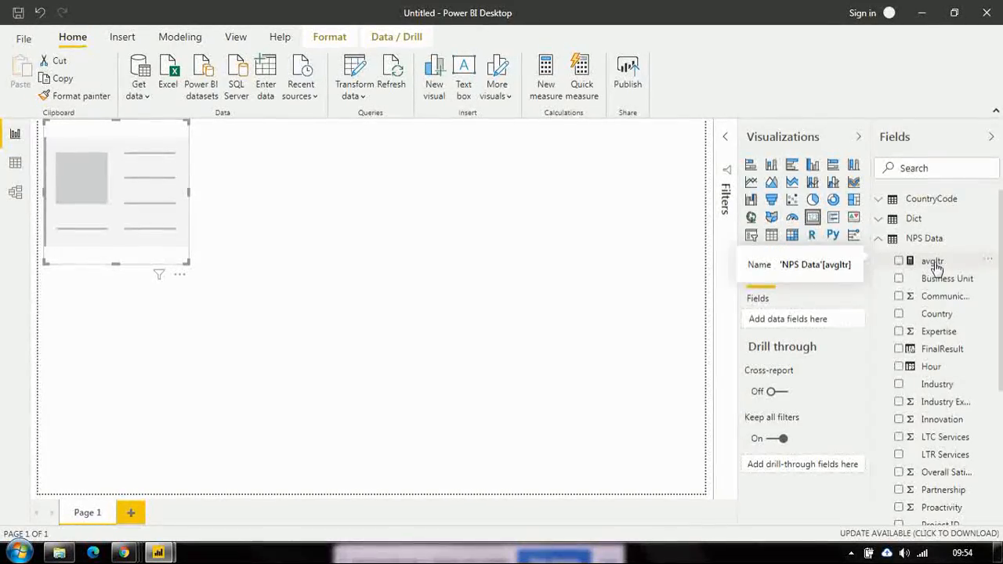
{"action": "left_click_drag", "start_coordinate": [941, 267], "coordinate": [802, 324]}
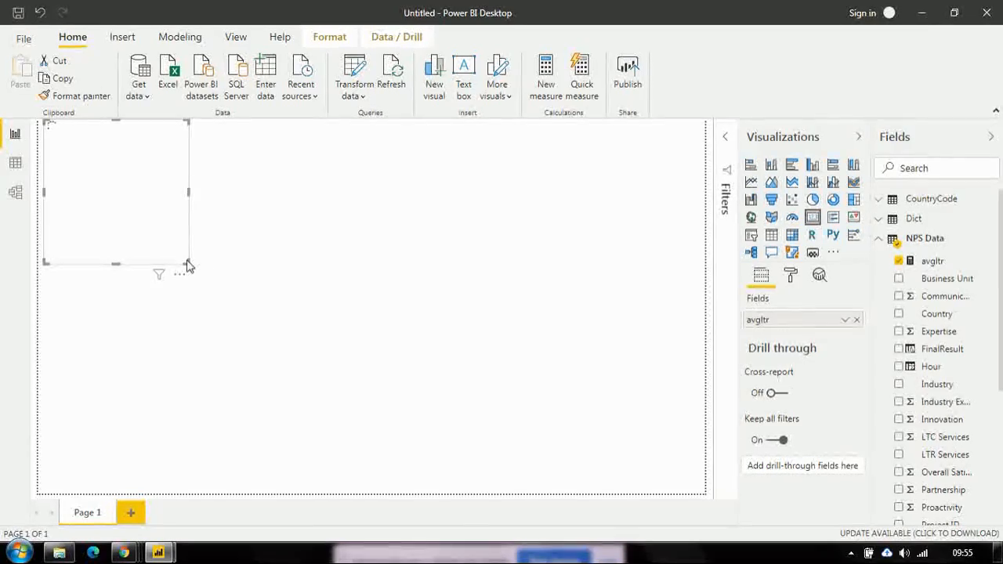
Reduce the avgltr card's height slightly and move the card to the upper-left corner of the page.
{"action": "left_click_drag", "start_coordinate": [186, 261], "coordinate": [188, 248]}
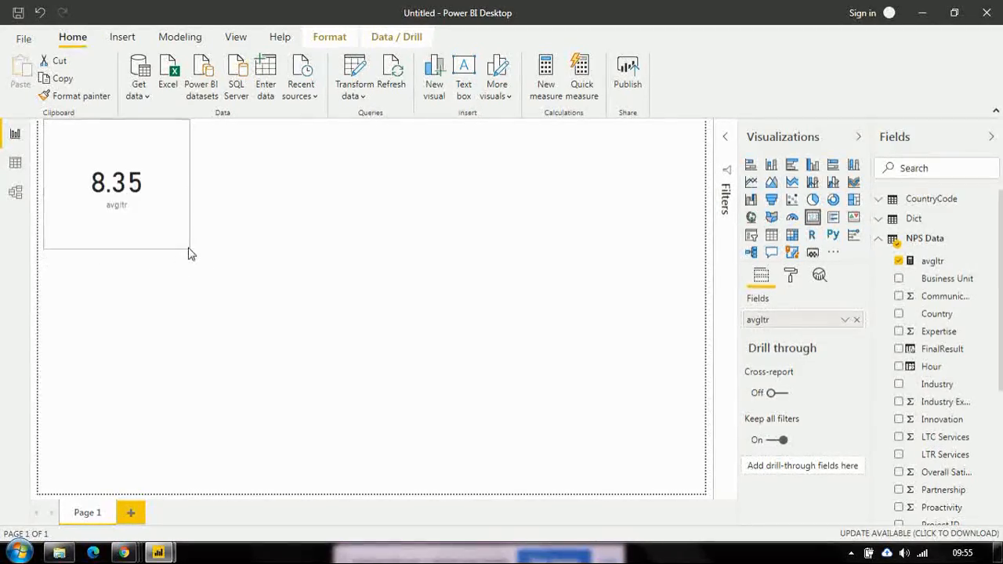
{"action": "left_click", "coordinate": [224, 241]}
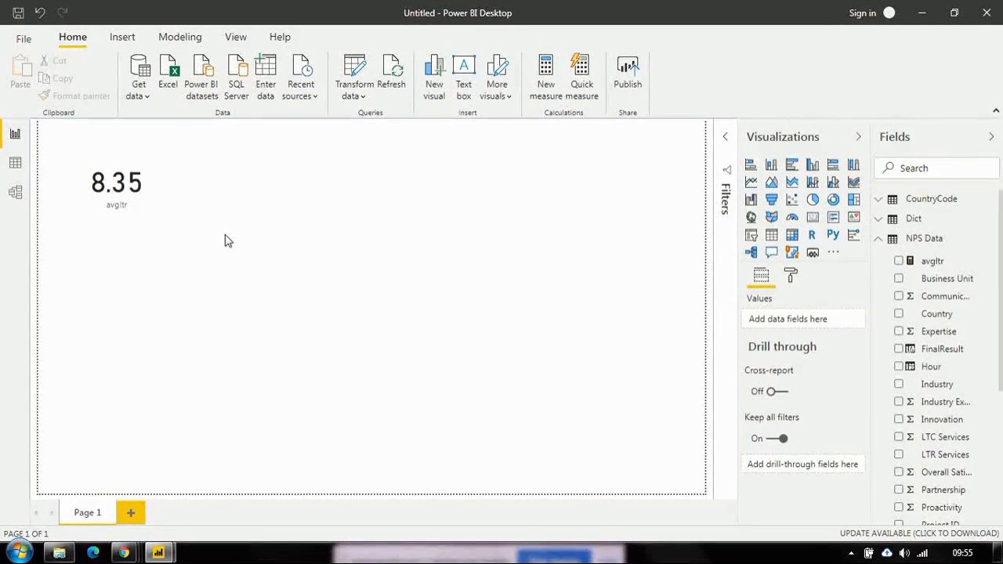
{"action": "left_click", "coordinate": [175, 176]}
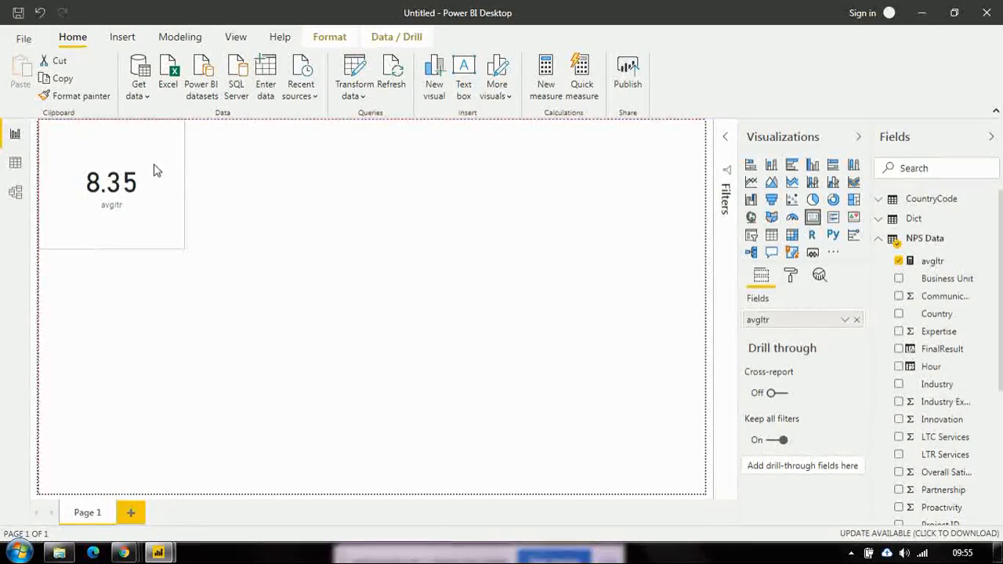
{"action": "left_click", "coordinate": [276, 161]}
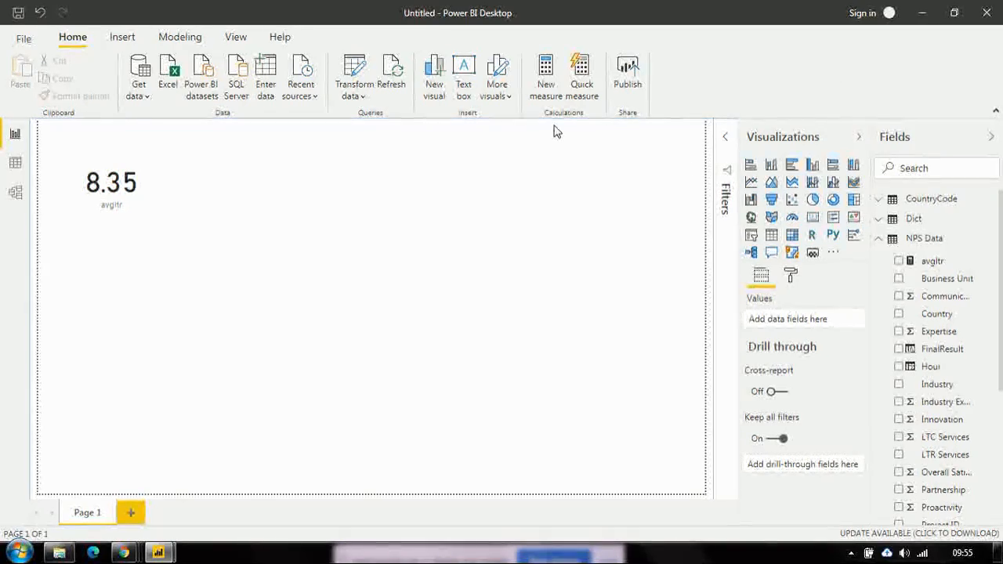
Create a new measure in the CountryCode table and name it DistCountry.
{"action": "left_click", "coordinate": [925, 200]}
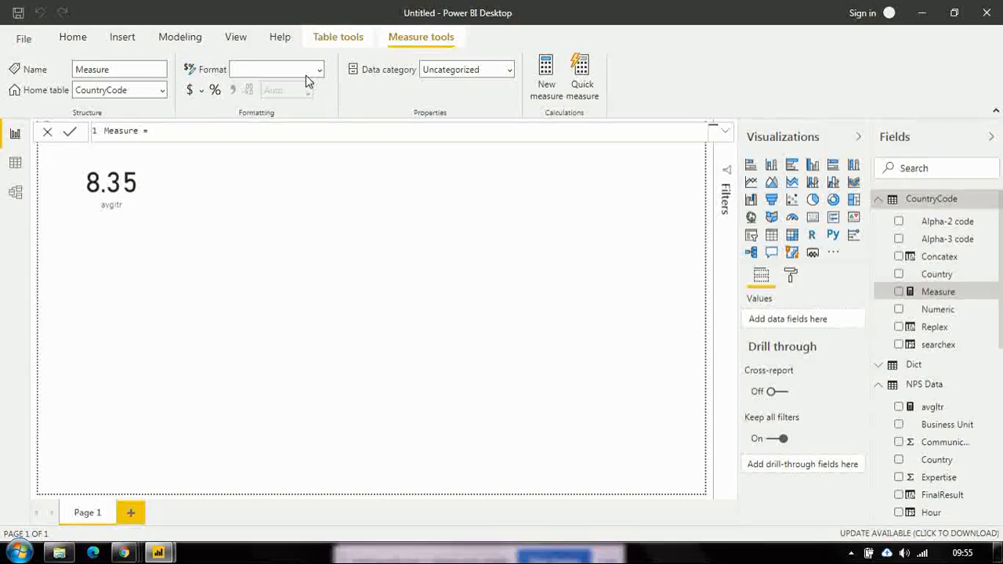
{"action": "left_click", "coordinate": [117, 131]}
{"action": "type", "text": "asu"}
{"action": "double_click", "coordinate": [117, 130]}
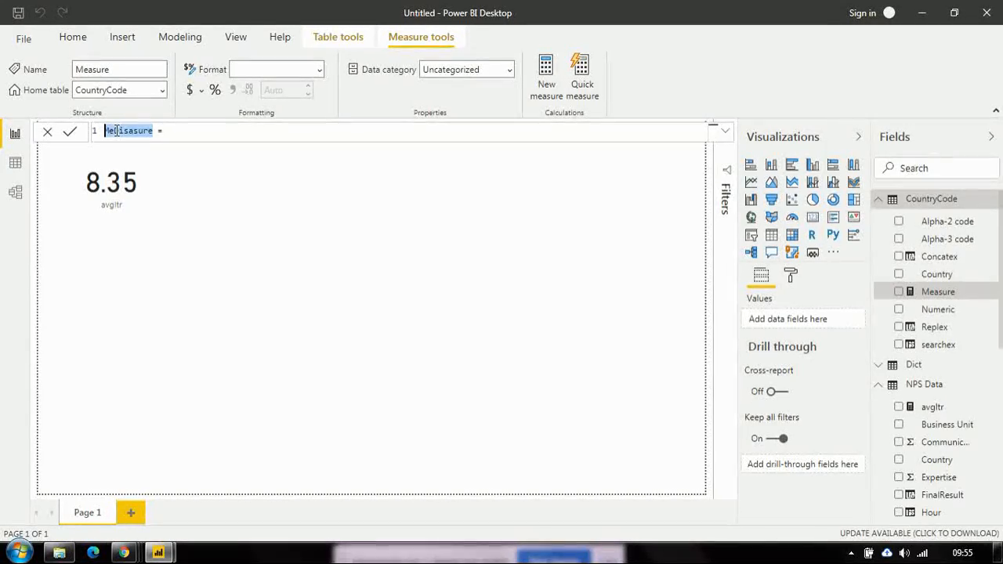
{"action": "type", "text": "DistCountry = "}
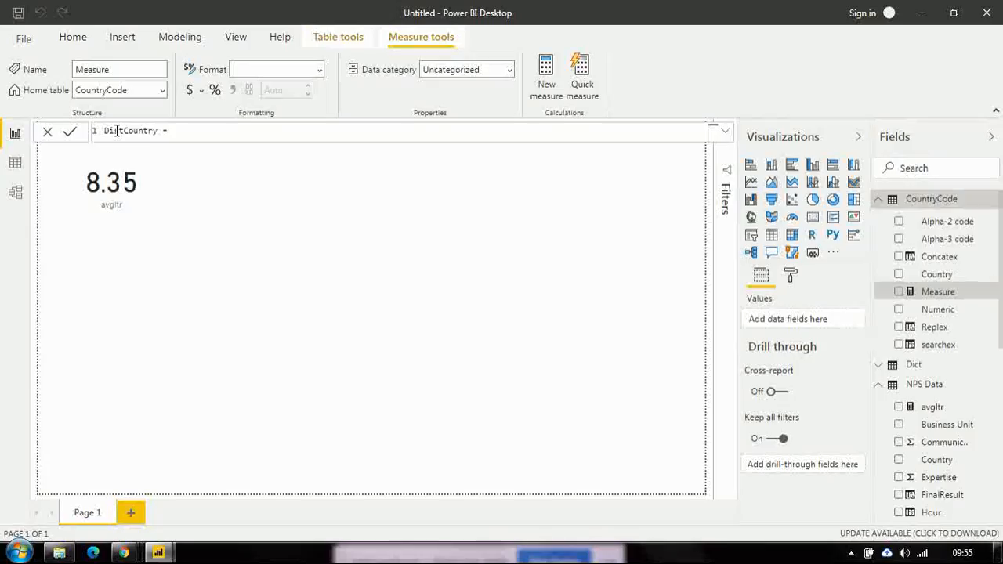
Define DistCountry as DISTINCTCOUNT(CountryCode[Alpha-2 code]) and commit the measure.
{"action": "type", "text": "dist"}
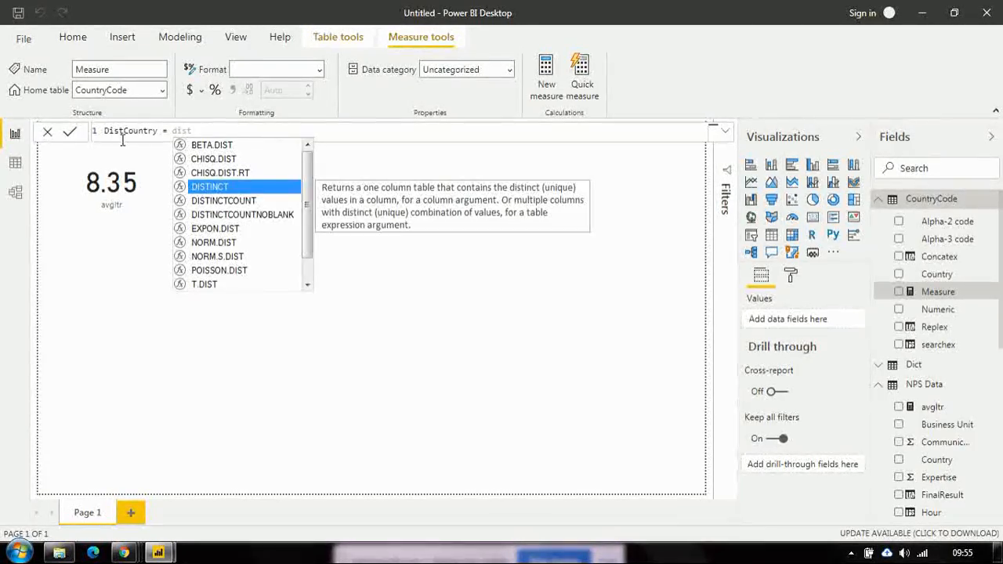
{"action": "left_click", "coordinate": [225, 200]}
{"action": "double_click", "coordinate": [276, 202]}
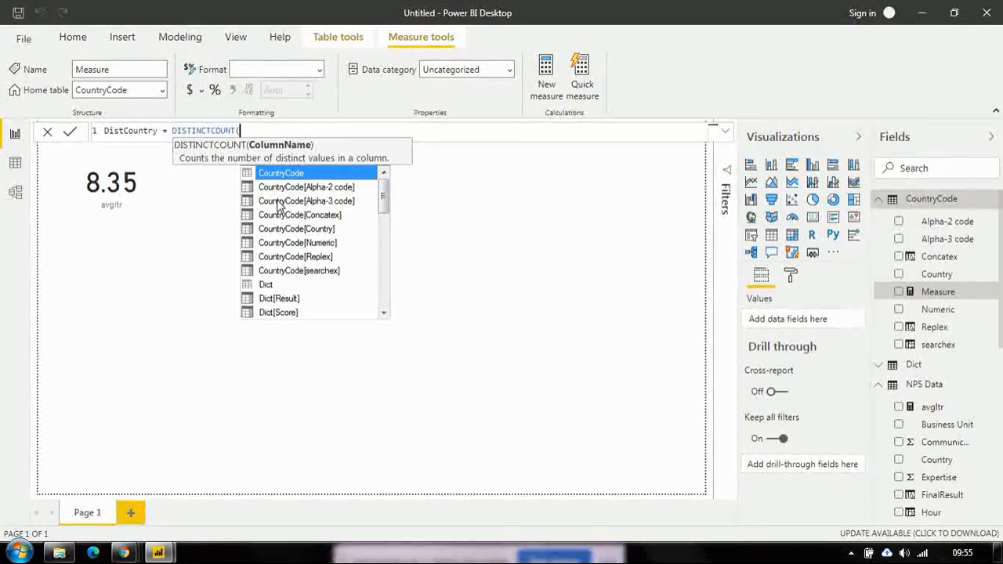
{"action": "type", "text": "coun"}
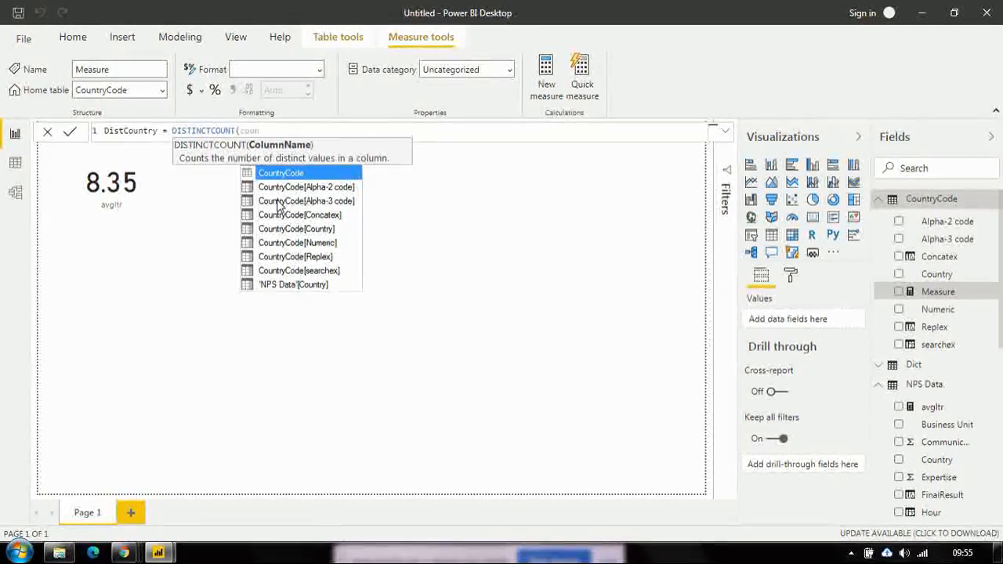
{"action": "key", "text": "Down"}
{"action": "key", "text": "Tab"}
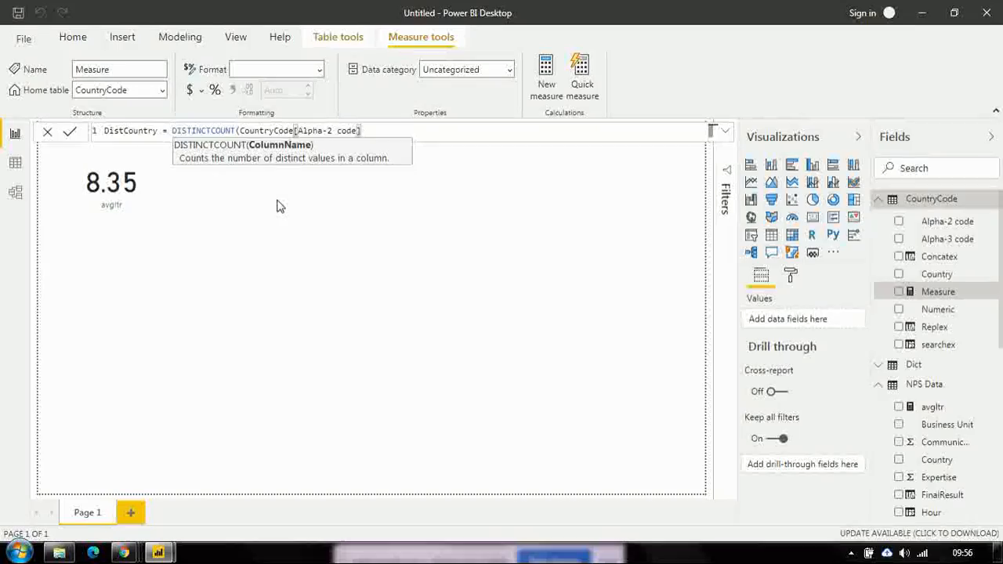
{"action": "type", "text": ")"}
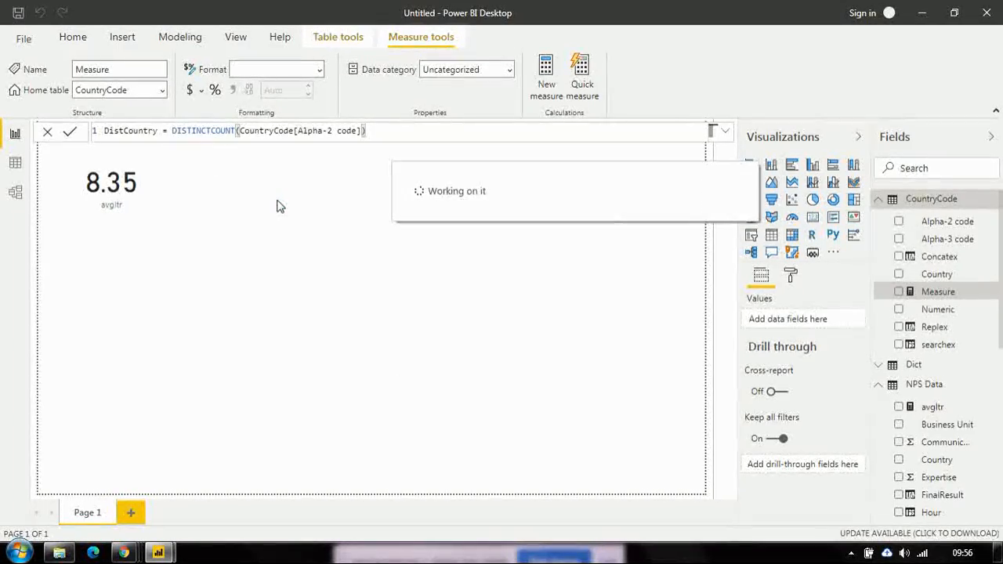
Duplicate the avgltr card, place the copy to the right of the original and replace its field with DistCountry.
{"action": "left_click", "coordinate": [180, 167]}
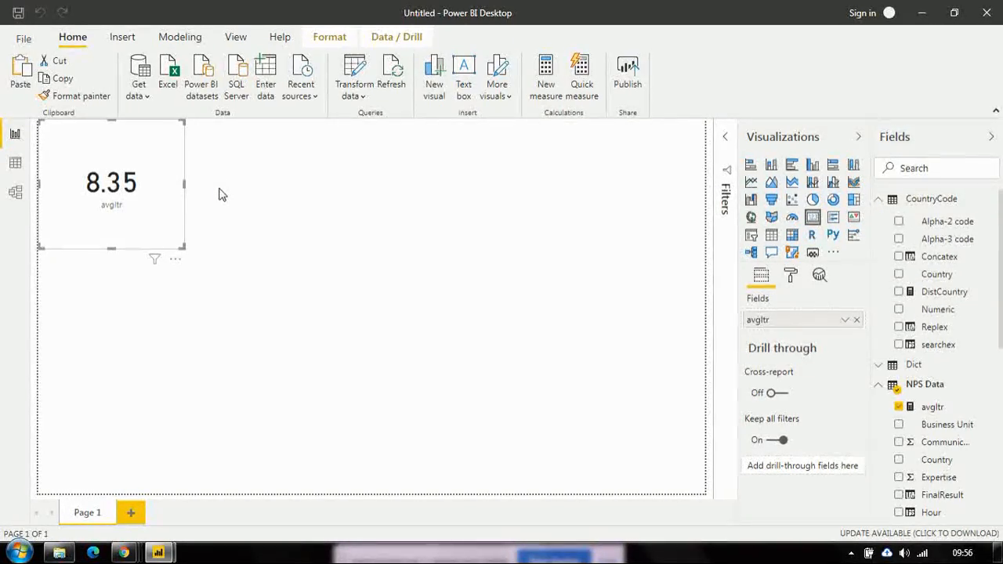
{"action": "key", "text": "ctrl+c"}
{"action": "key", "text": "ctrl+v"}
{"action": "left_click_drag", "start_coordinate": [159, 149], "coordinate": [324, 145]}
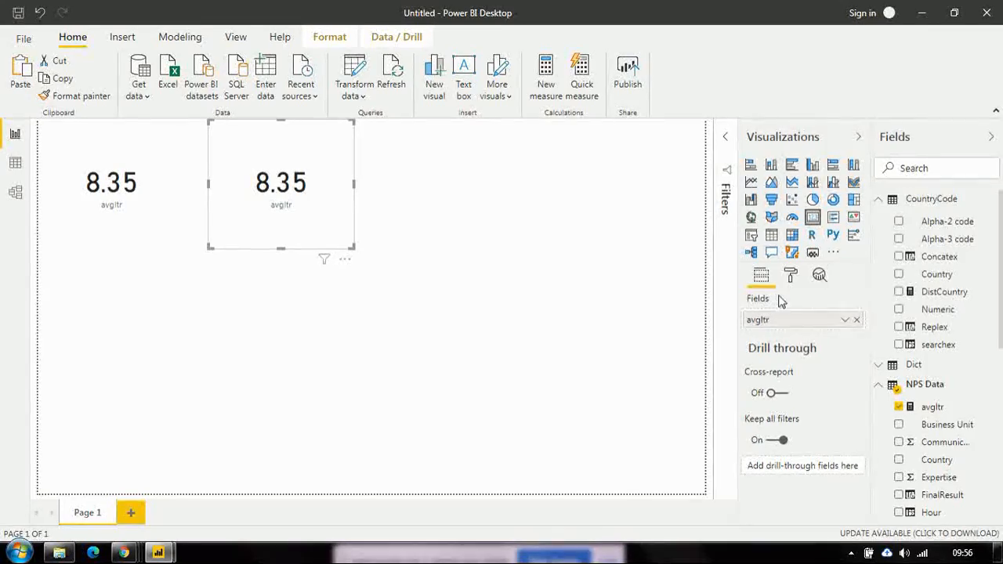
{"action": "left_click", "coordinate": [857, 320]}
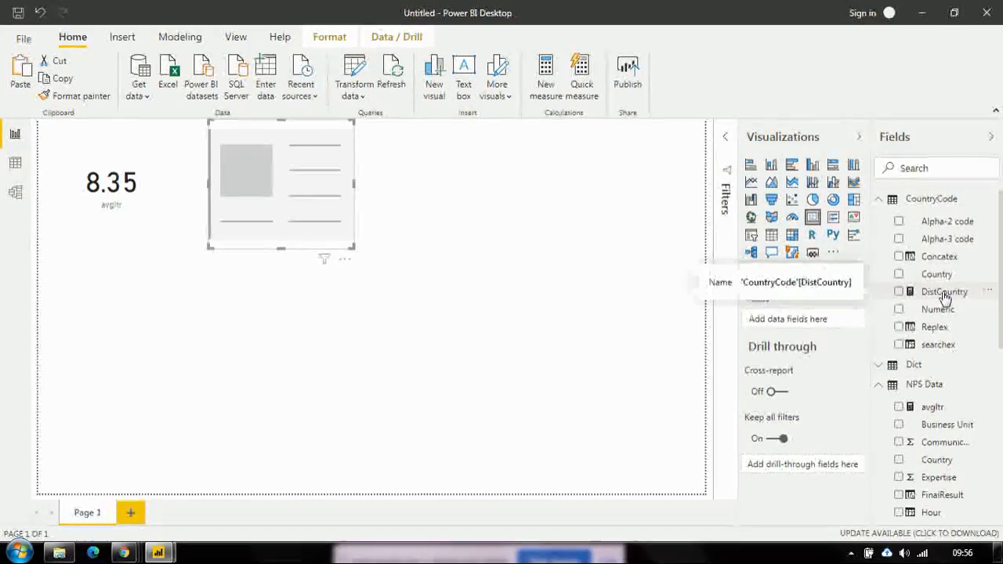
{"action": "left_click_drag", "start_coordinate": [934, 300], "coordinate": [825, 323]}
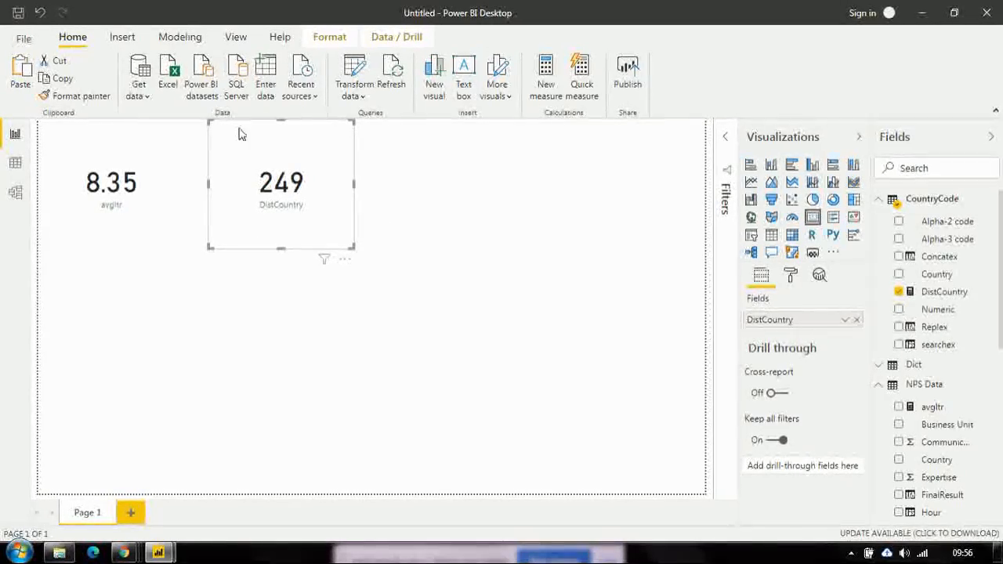
Move the DistCountry card closer to the avgltr card and place a copy of it to its right.
{"action": "left_click_drag", "start_coordinate": [231, 134], "coordinate": [189, 137]}
{"action": "left_click", "coordinate": [475, 208]}
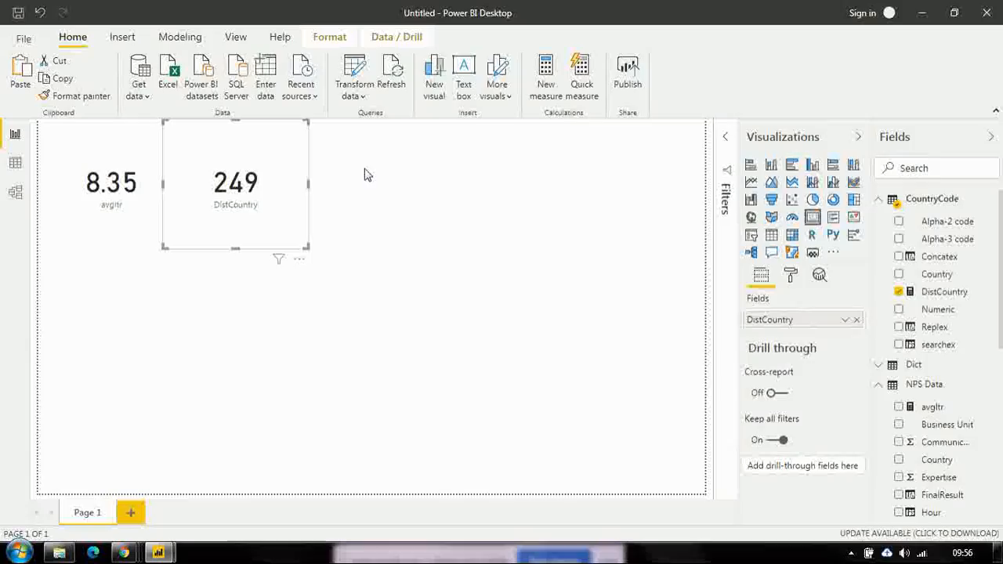
{"action": "left_click_drag", "start_coordinate": [302, 163], "coordinate": [420, 147]}
{"action": "left_click", "coordinate": [486, 152]}
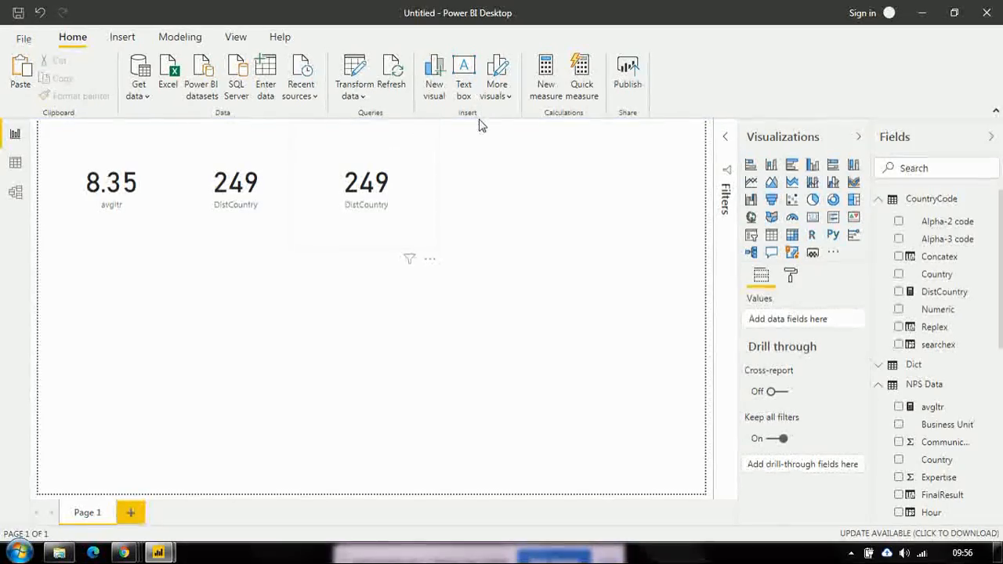
Create a new measure in the NPS Data table and name it DisIndustry.
{"action": "left_click", "coordinate": [888, 203]}
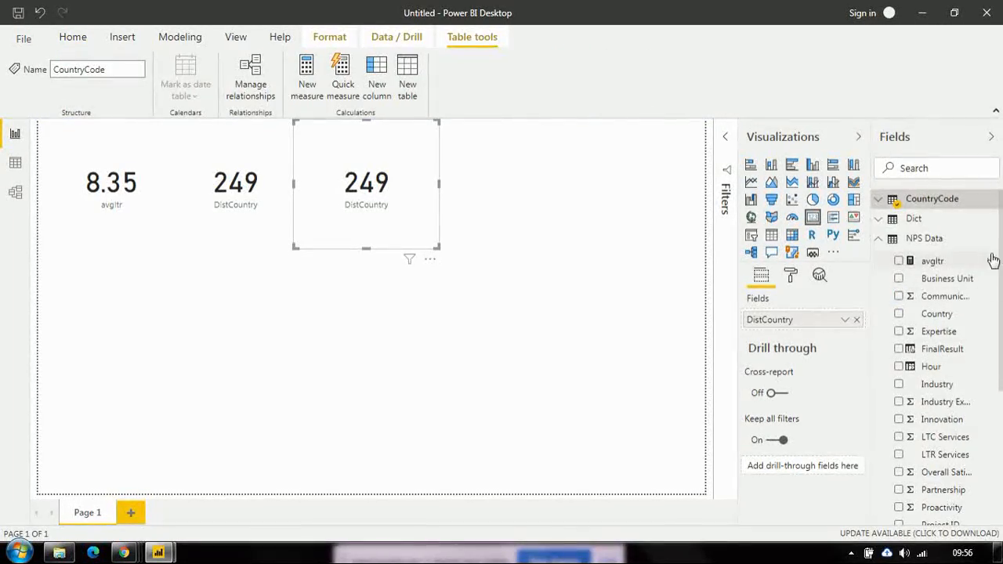
{"action": "left_click", "coordinate": [993, 244]}
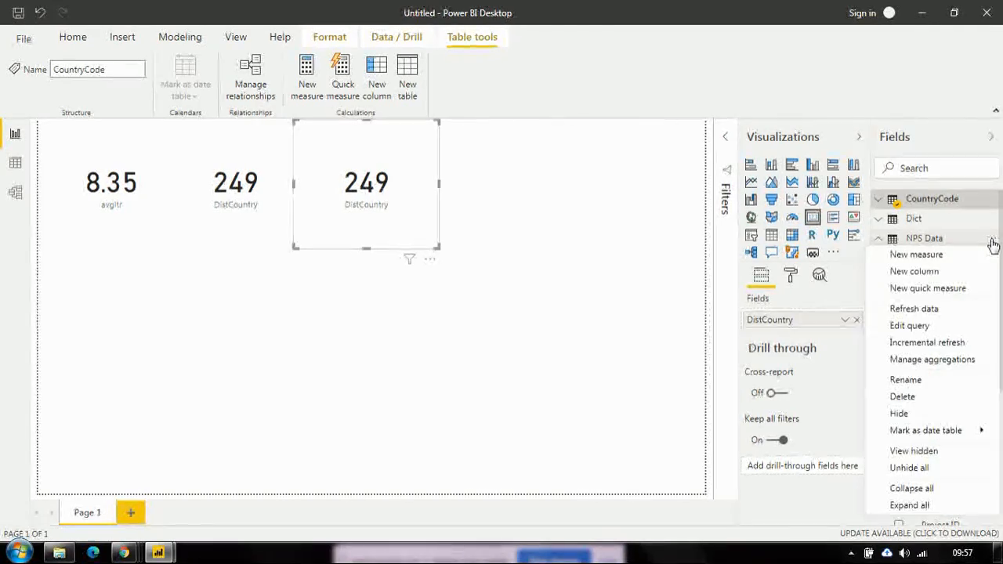
{"action": "left_click", "coordinate": [909, 256]}
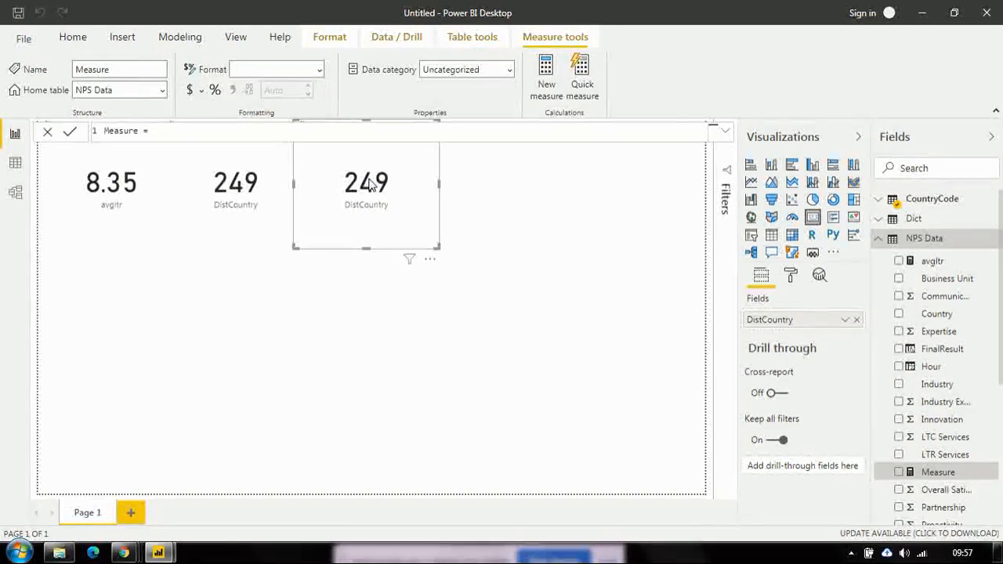
{"action": "double_click", "coordinate": [121, 132]}
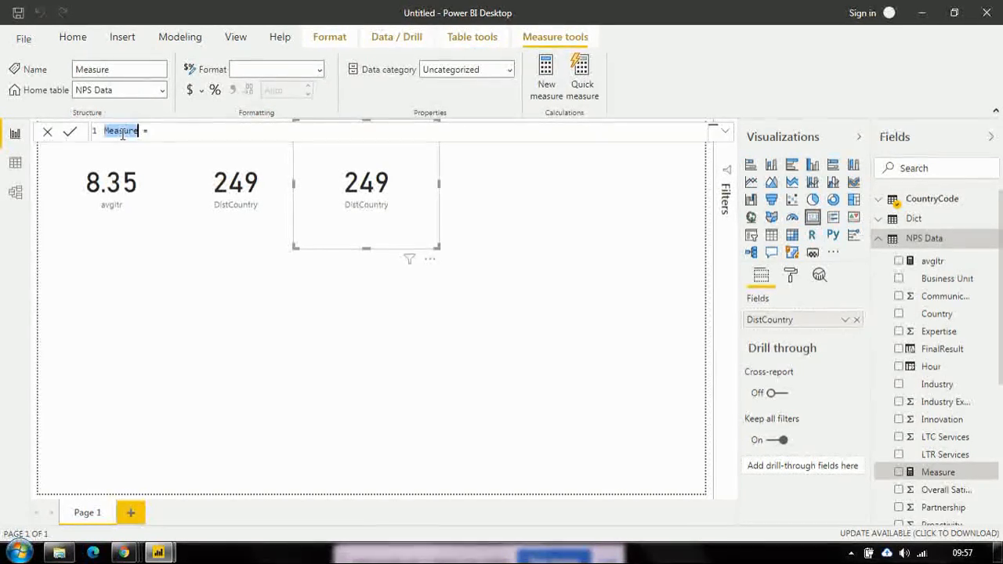
{"action": "type", "text": "Dist"}
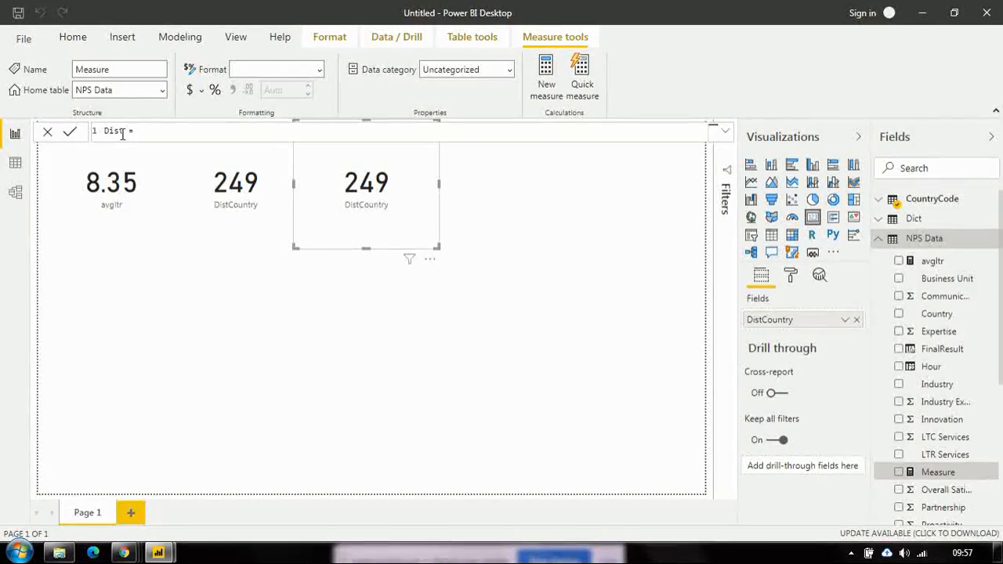
{"action": "key", "text": "BackSpace"}
{"action": "type", "text": "Industry"}
Define DisIndustry as DISTINCTCOUNT('NPS Data'[Industry]) and commit the measure.
{"action": "left_click", "coordinate": [188, 130]}
{"action": "type", "text": "dis"}
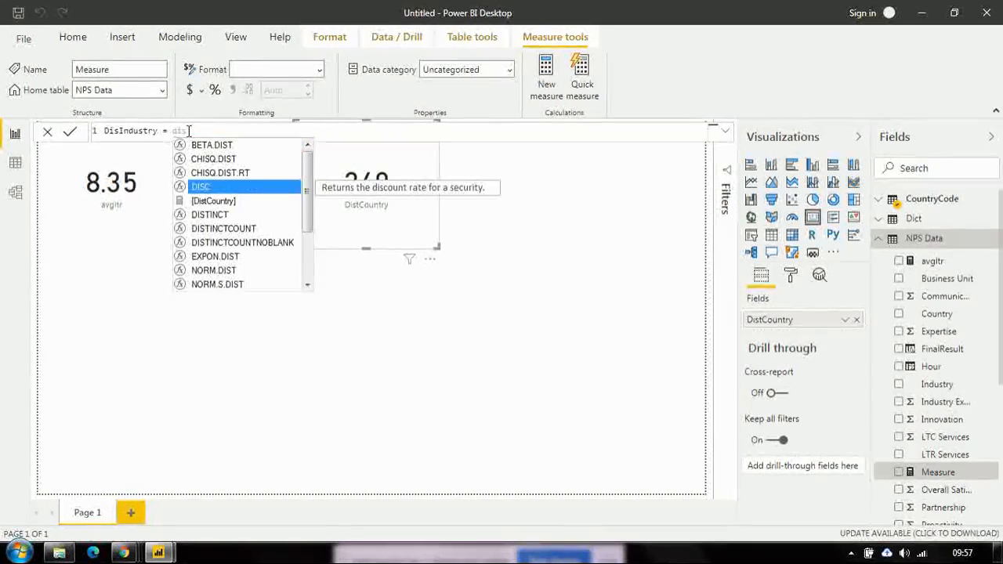
{"action": "double_click", "coordinate": [212, 228]}
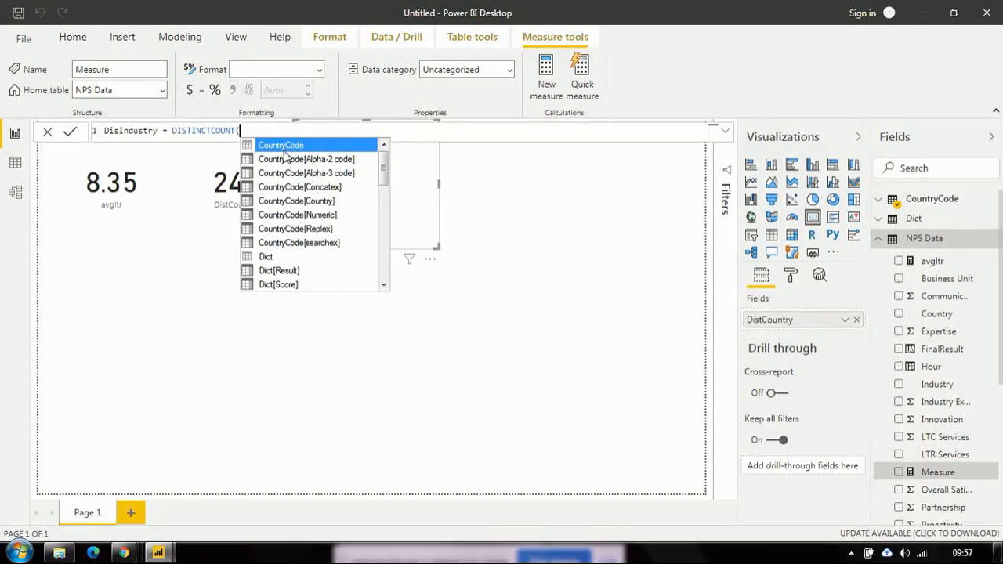
{"action": "type", "text": "in"}
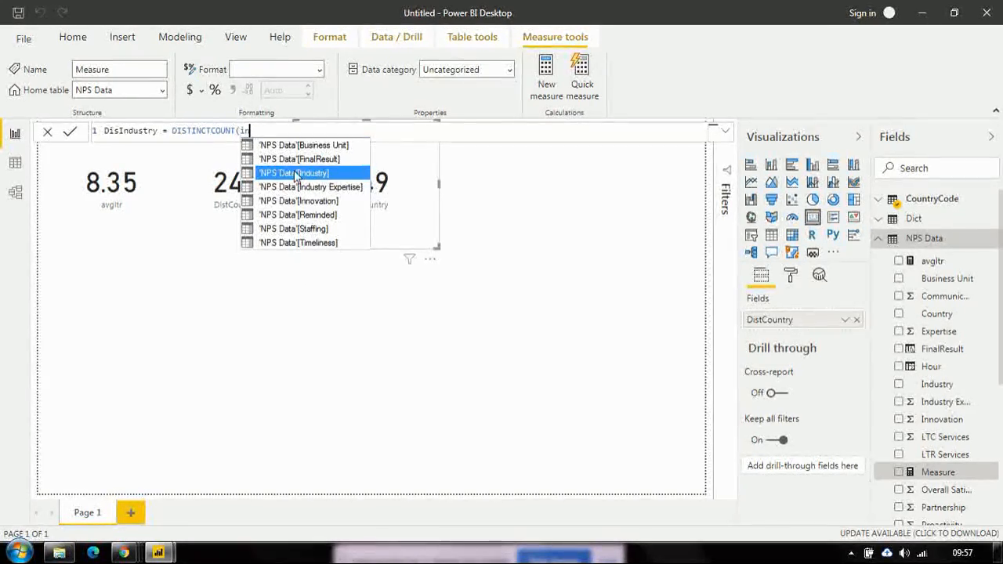
{"action": "double_click", "coordinate": [295, 172]}
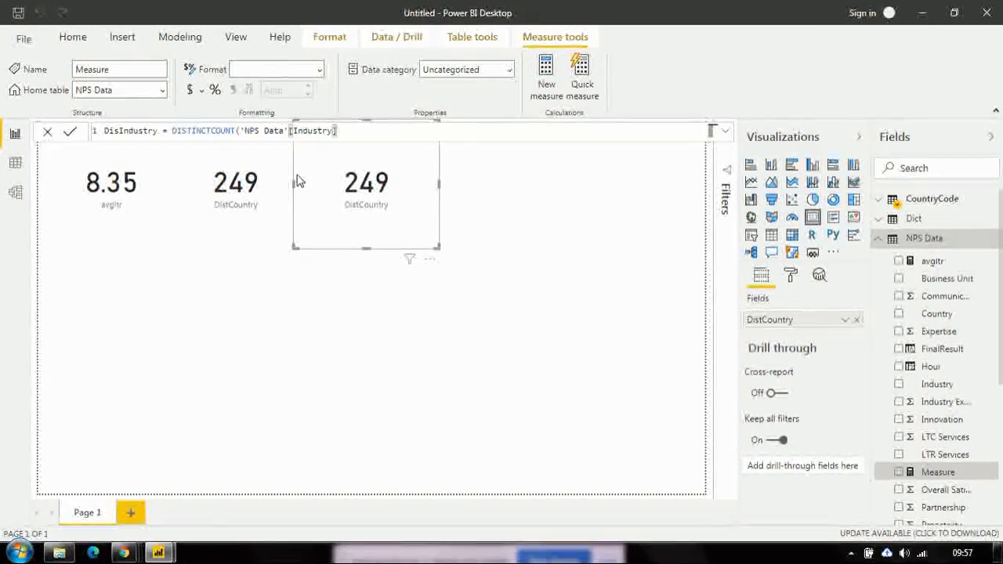
{"action": "type", "text": ")"}
{"action": "key", "text": "Return"}
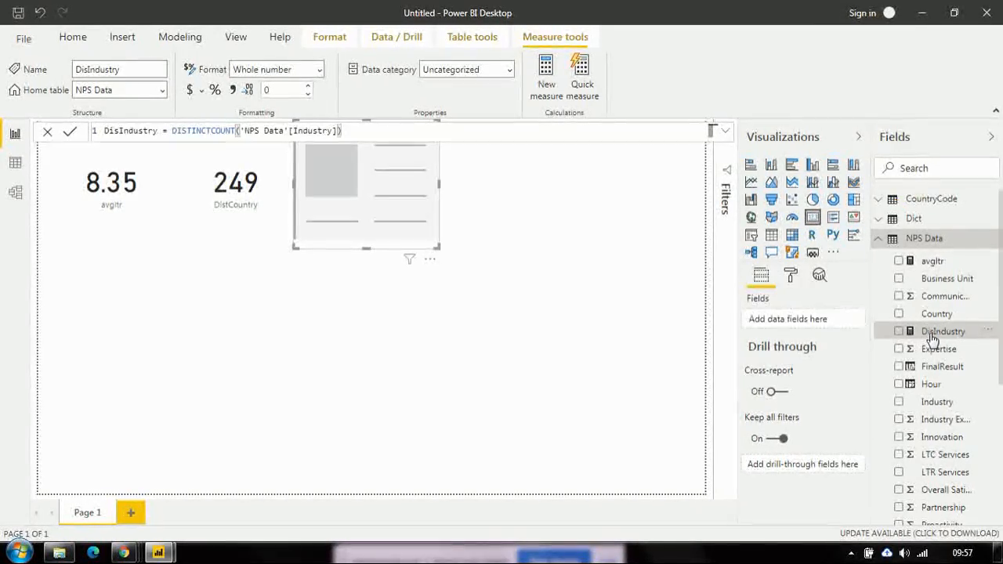
Replace the third card's DistCountry field with the DisIndustry measure and deselect the card.
{"action": "left_click_drag", "start_coordinate": [807, 321], "coordinate": [808, 321]}
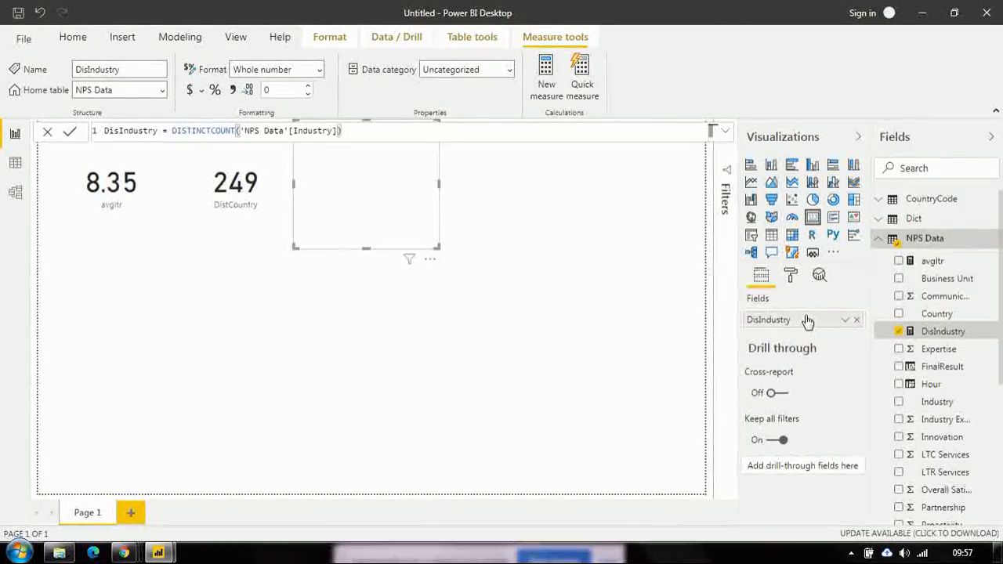
{"action": "left_click", "coordinate": [595, 216]}
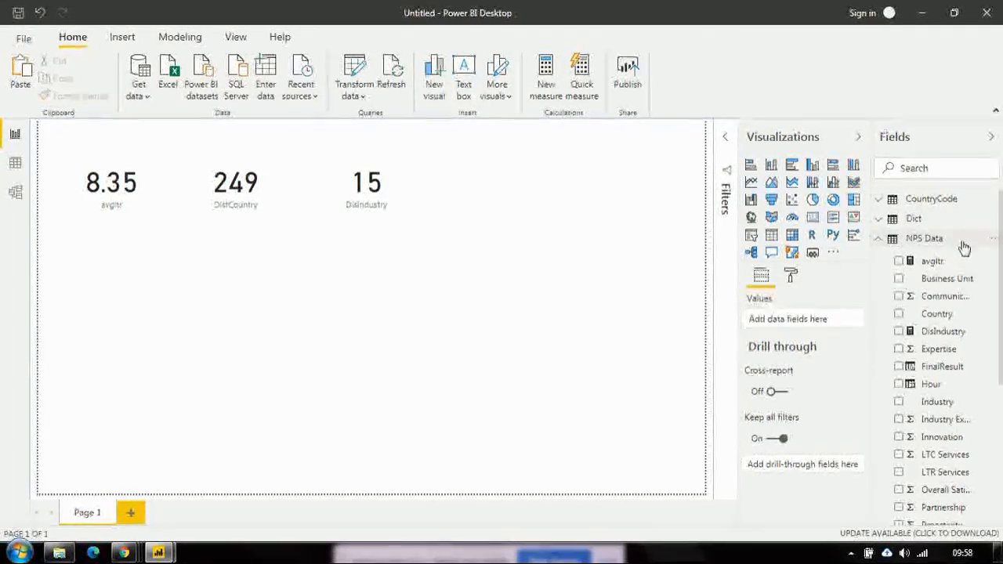
Create a new NPS Data measure named CompositeScore, and check the NPS calculation in the NPS_Dashboard report.
{"action": "left_click", "coordinate": [993, 242]}
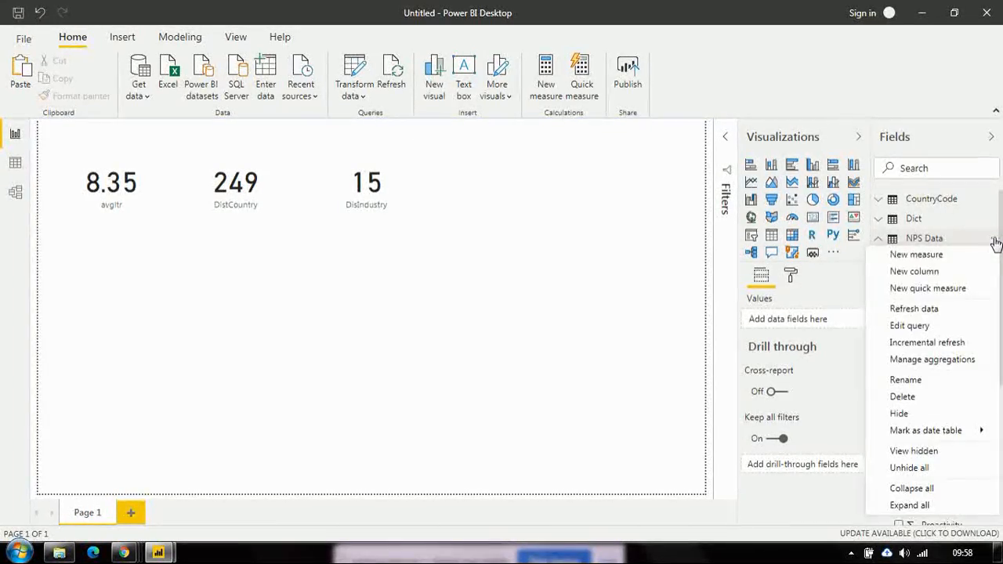
{"action": "left_click", "coordinate": [955, 257]}
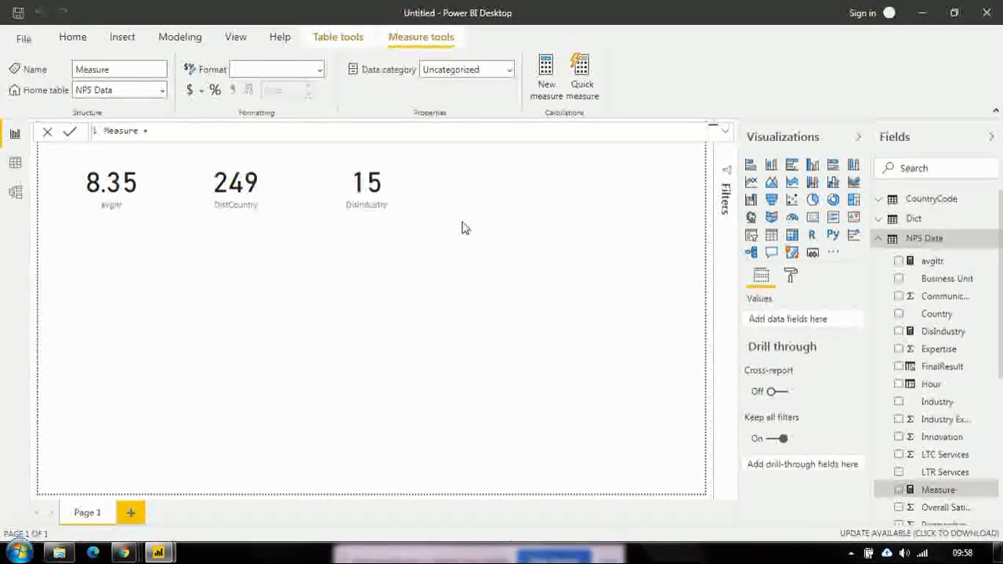
{"action": "double_click", "coordinate": [122, 131]}
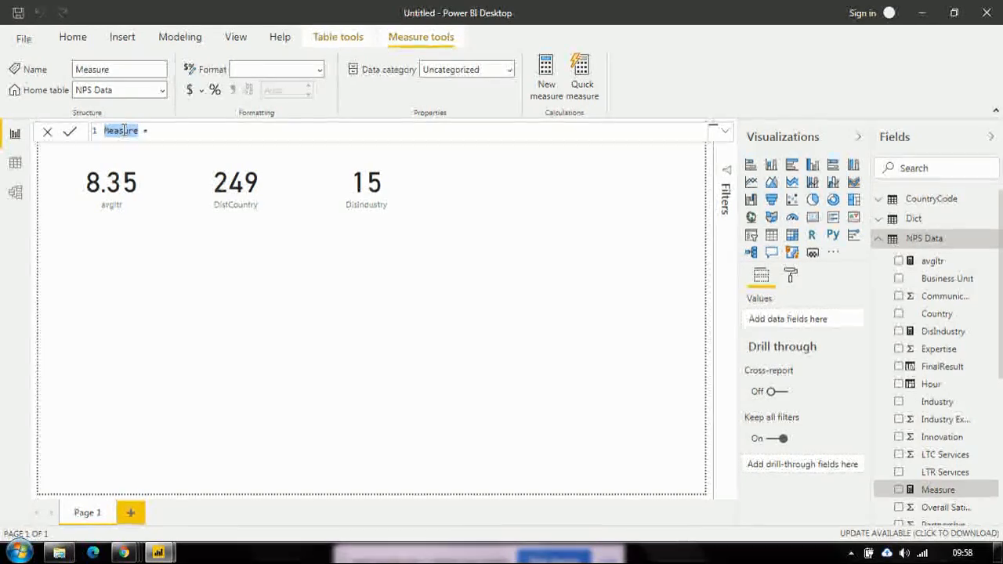
{"action": "type", "text": "CompositeSco"}
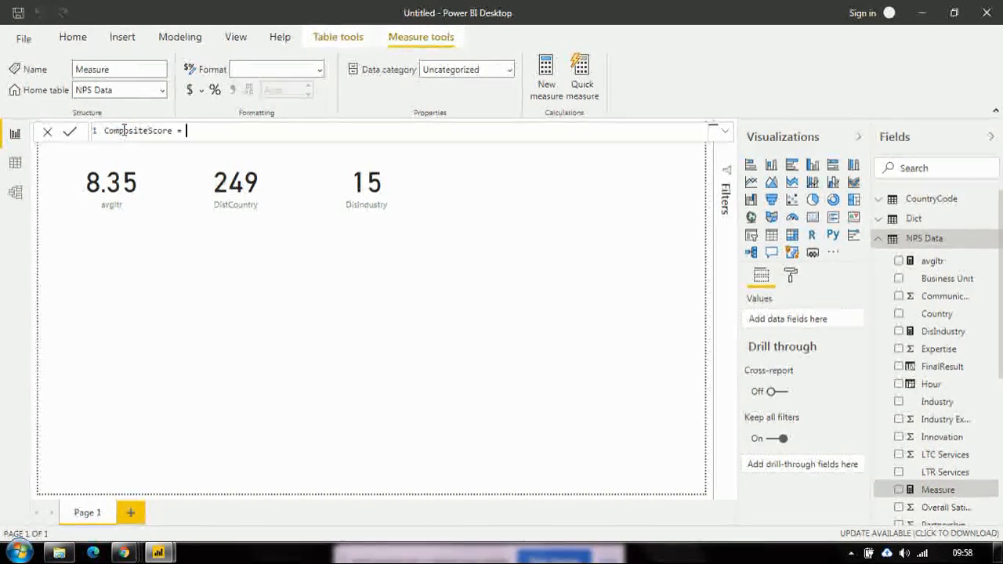
{"action": "key", "text": "alt+Tab"}
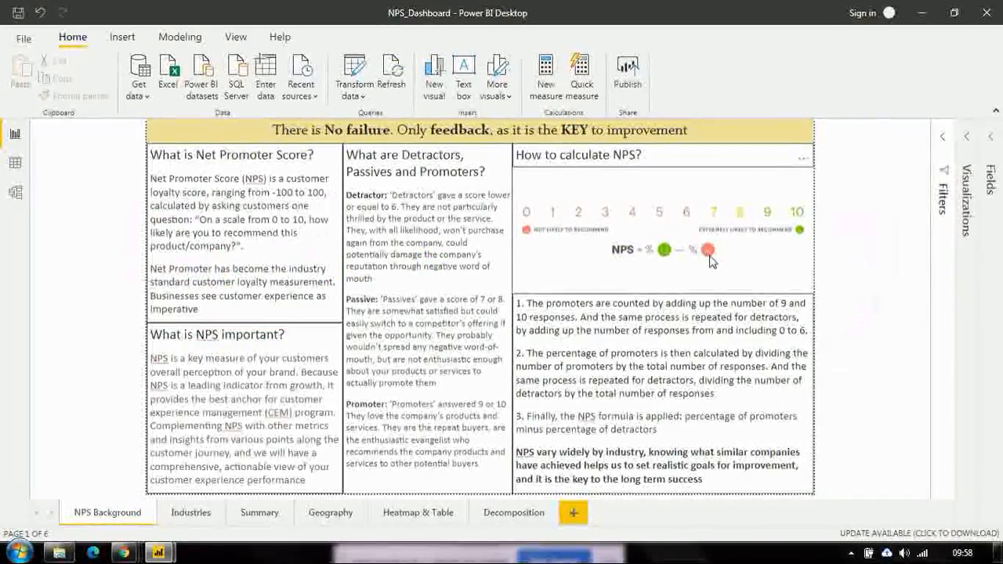
{"action": "key", "text": "alt+Tab"}
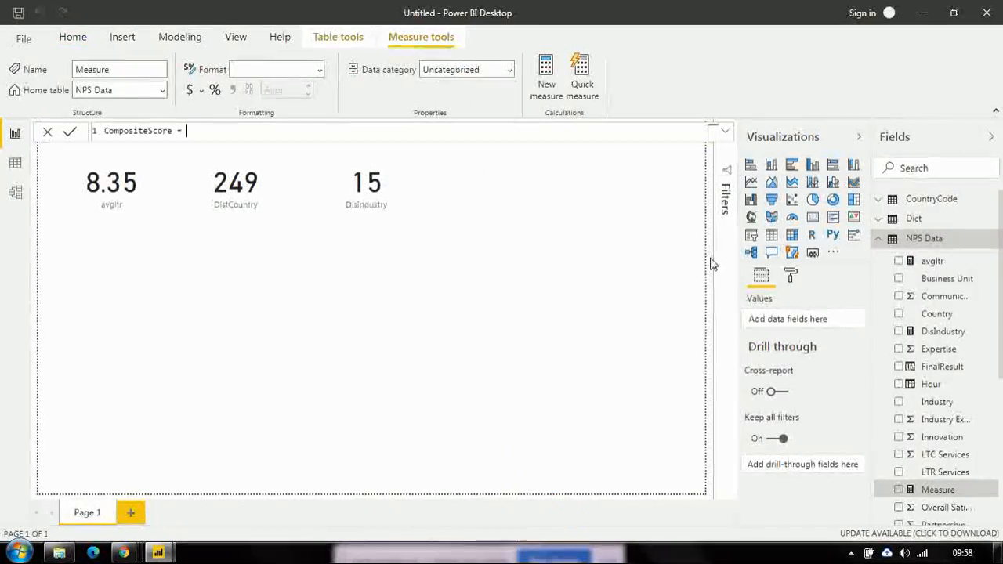
{"action": "left_click", "coordinate": [203, 130]}
{"action": "type", "text": "dis"}
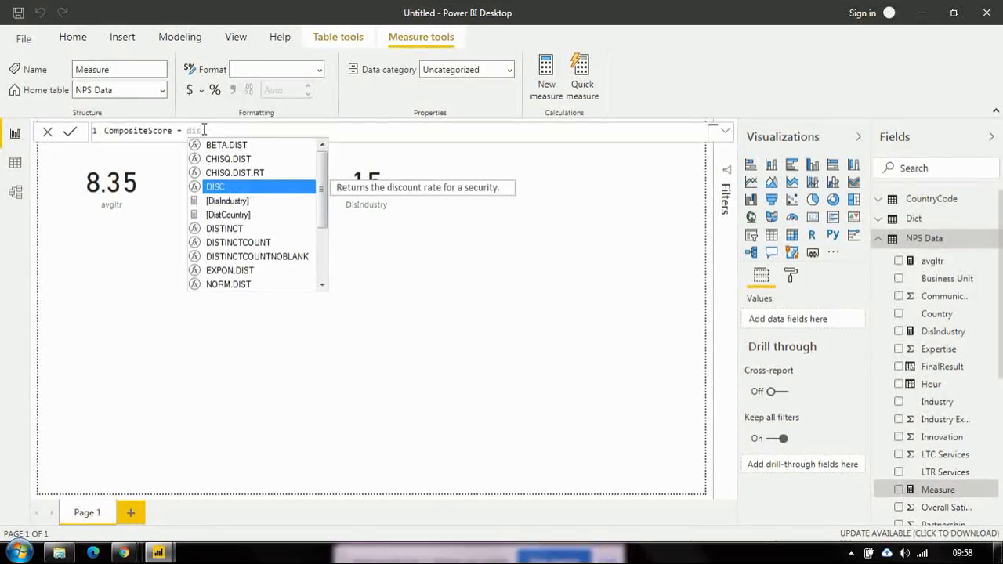
{"action": "double_click", "coordinate": [253, 243]}
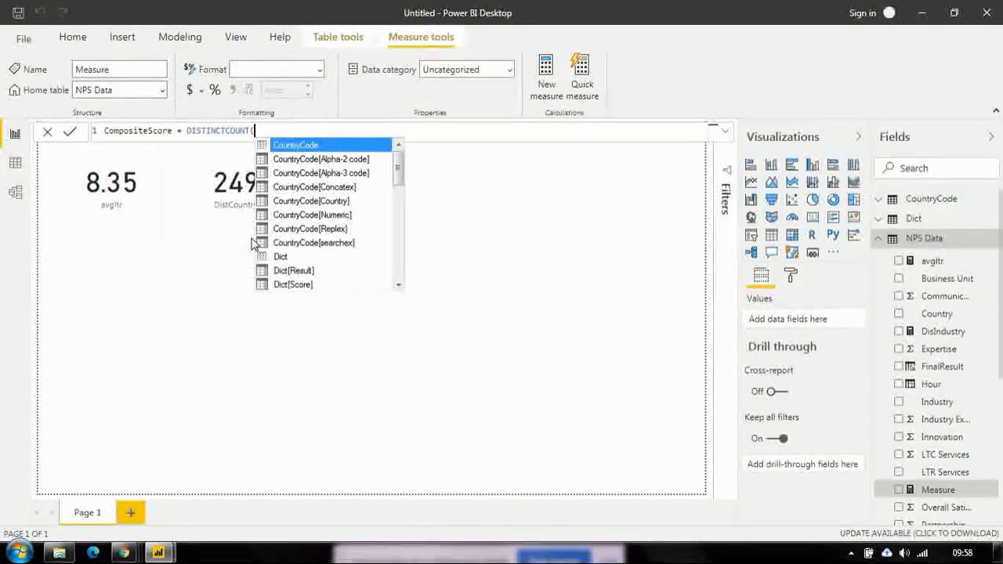
{"action": "type", "text": "fina"}
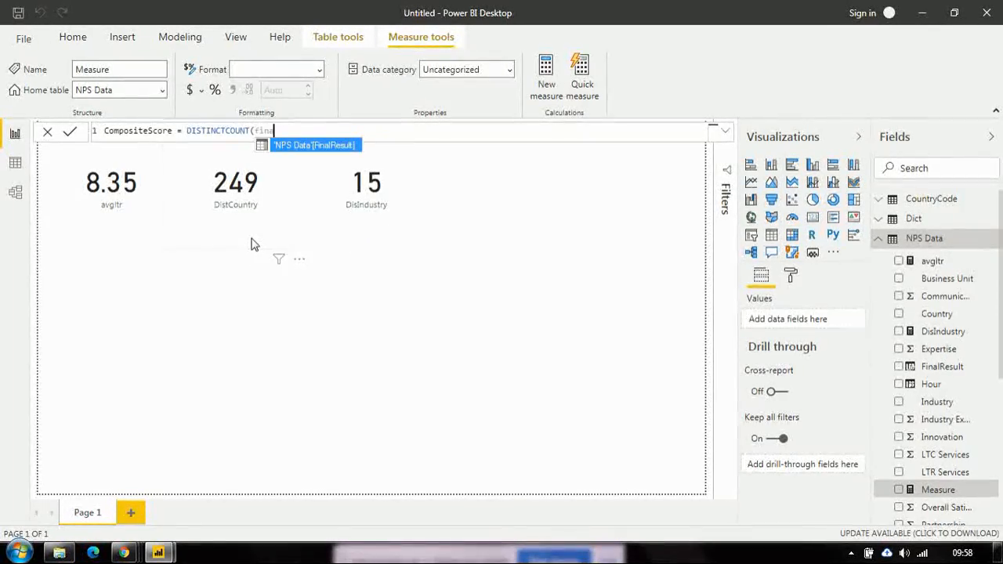
{"action": "double_click", "coordinate": [305, 150]}
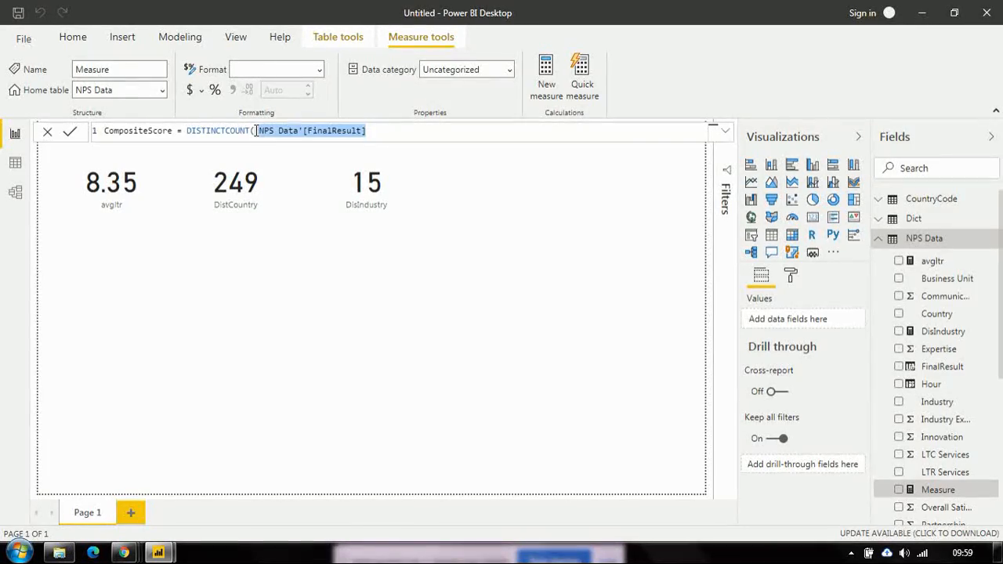
{"action": "type", "text": "uni"}
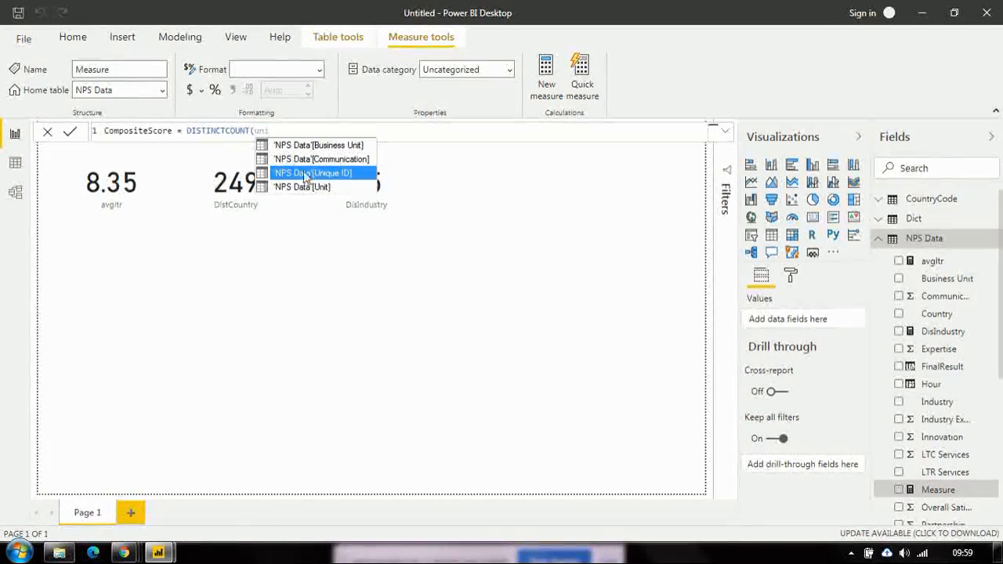
{"action": "key", "text": "Tab"}
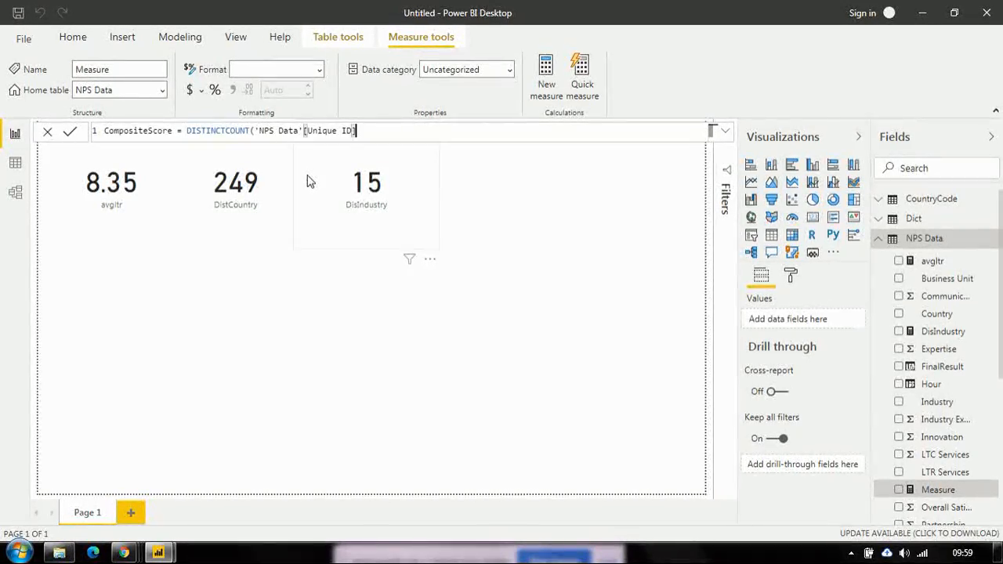
{"action": "type", "text": ","}
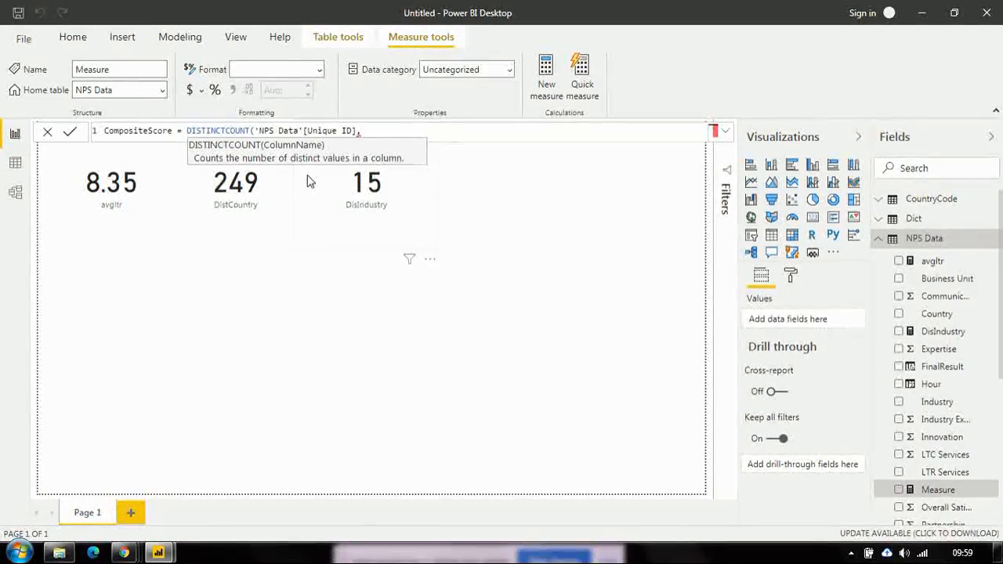
{"action": "key", "text": "BackSpace"}
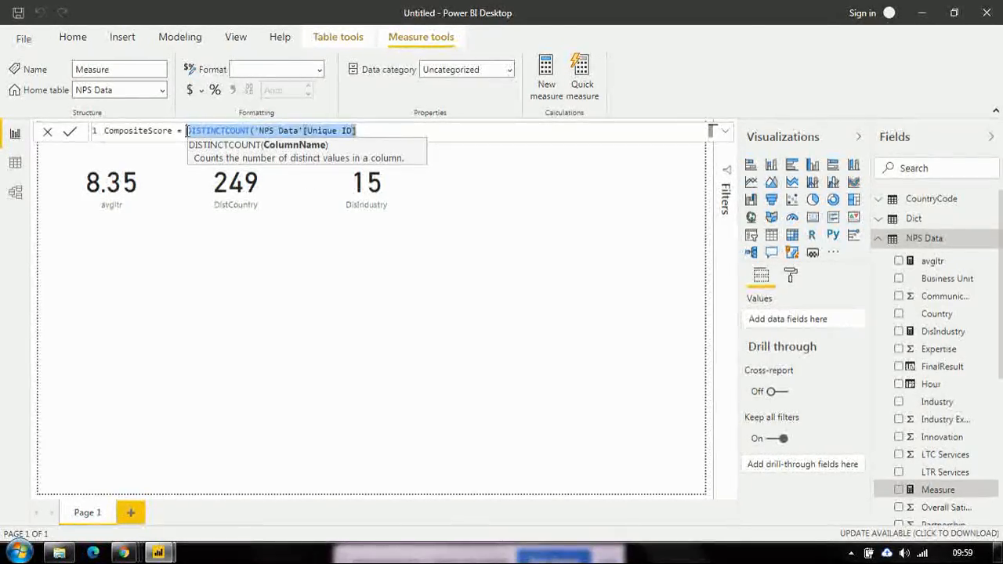
{"action": "key", "text": "BackSpace"}
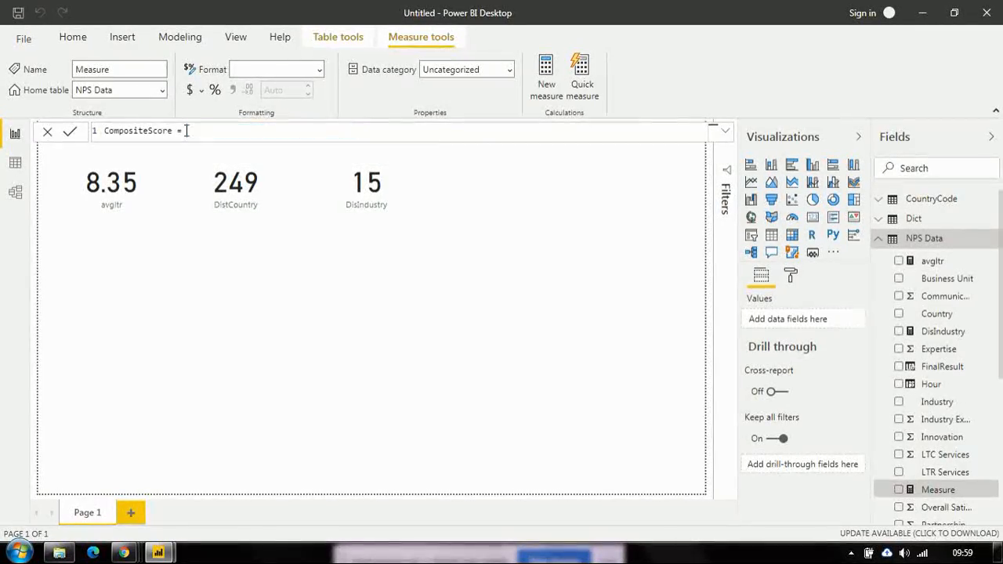
Begin the CompositeScore formula with the CALCULATE function.
{"action": "type", "text": "cal"}
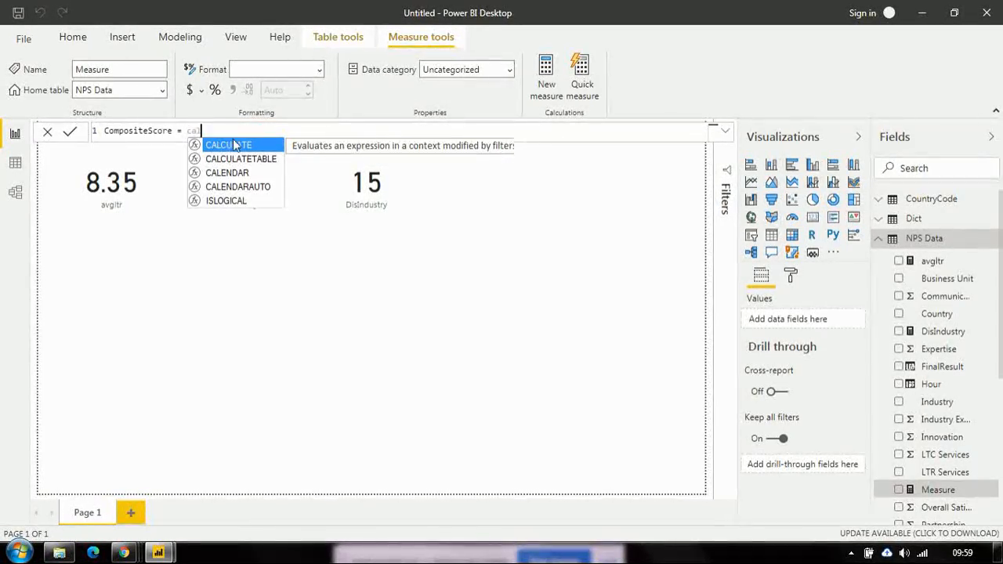
{"action": "left_click", "coordinate": [233, 146]}
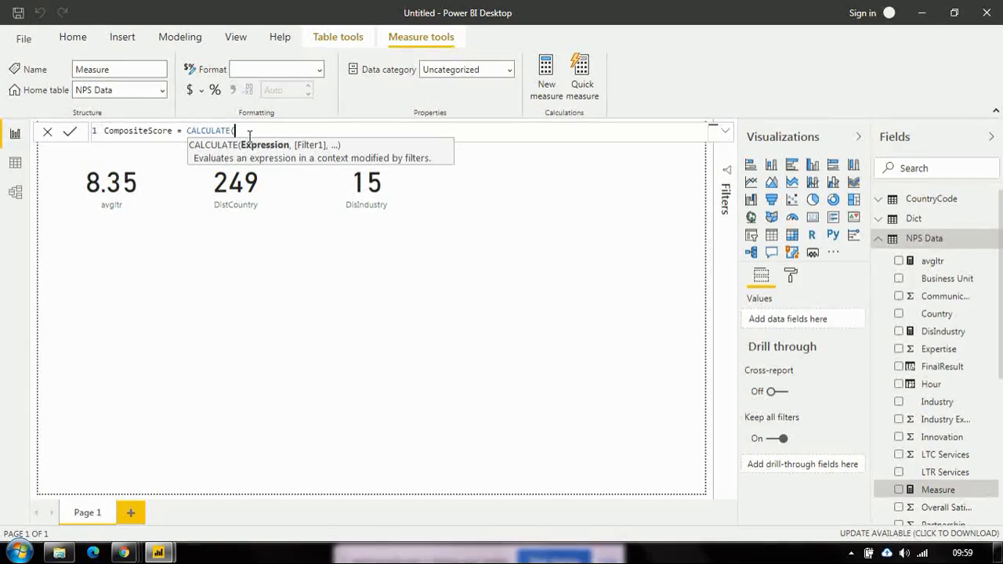
{"action": "type", "text": "DISTINCTCOUNT('NPS Data'[Unique ID]"}
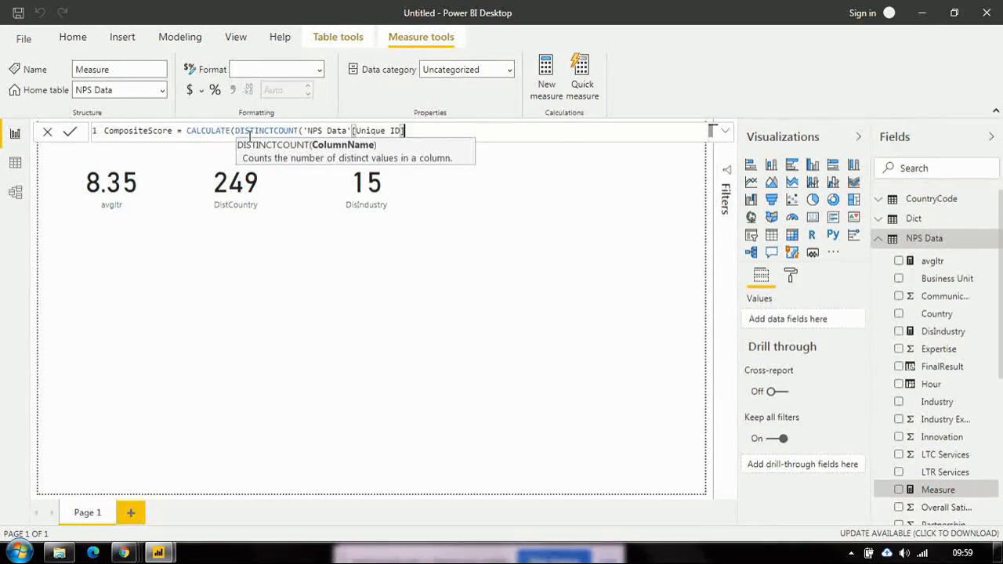
{"action": "type", "text": ","}
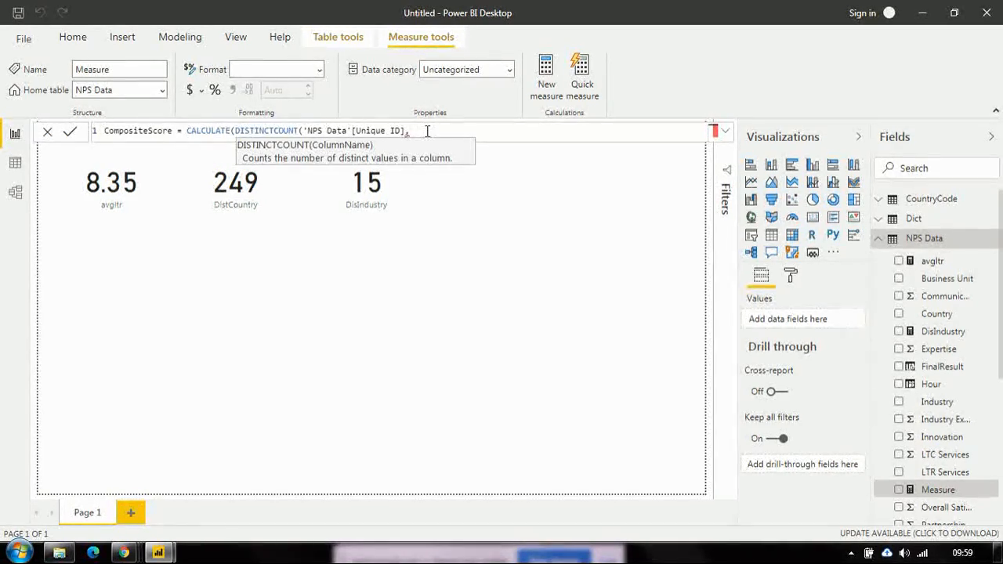
{"action": "key", "text": "BackSpace"}
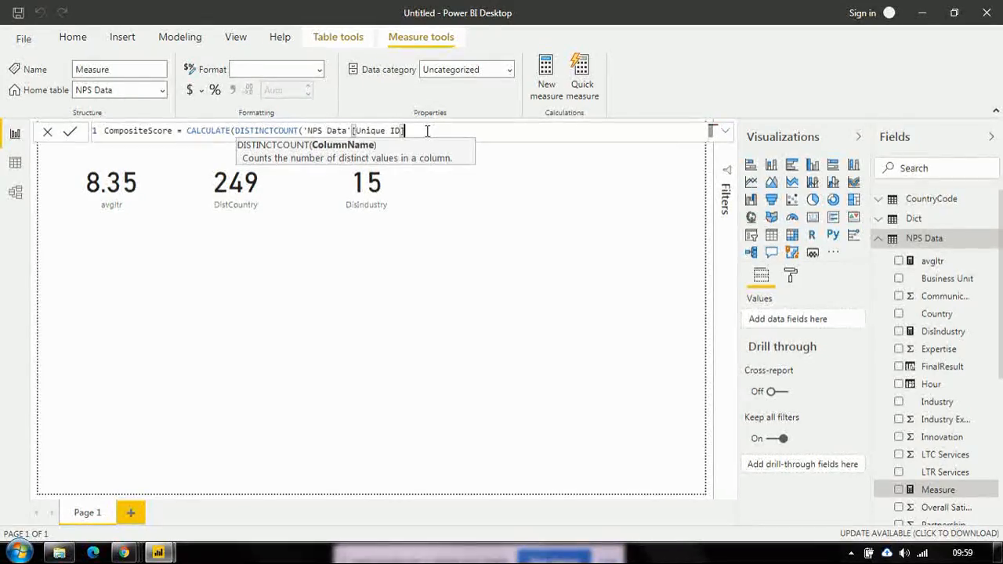
{"action": "type", "text": ")"}
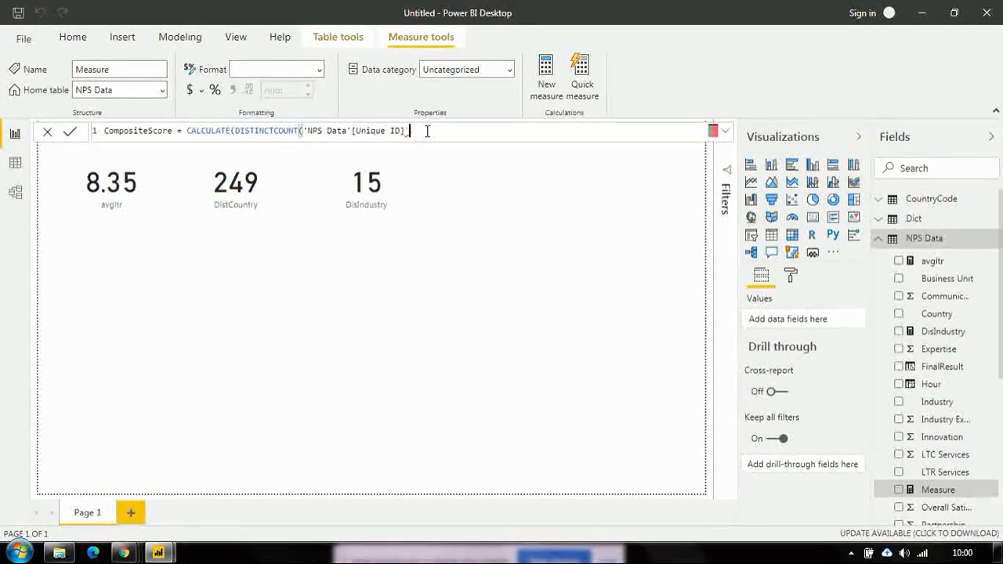
{"action": "key", "text": "BackSpace"}
{"action": "key", "text": "BackSpace"}
{"action": "key", "text": "BackSpace"}
{"action": "key", "text": "BackSpace"}
{"action": "key", "text": "BackSpace"}
{"action": "key", "text": "BackSpace"}
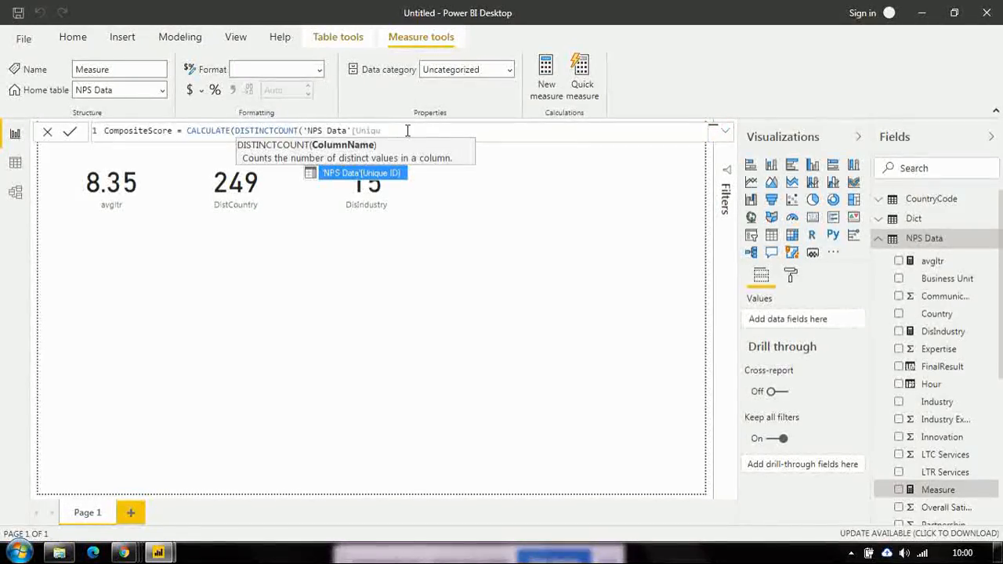
{"action": "triple_click", "coordinate": [243, 130]}
{"action": "left_click_drag", "start_coordinate": [239, 130], "coordinate": [235, 130]}
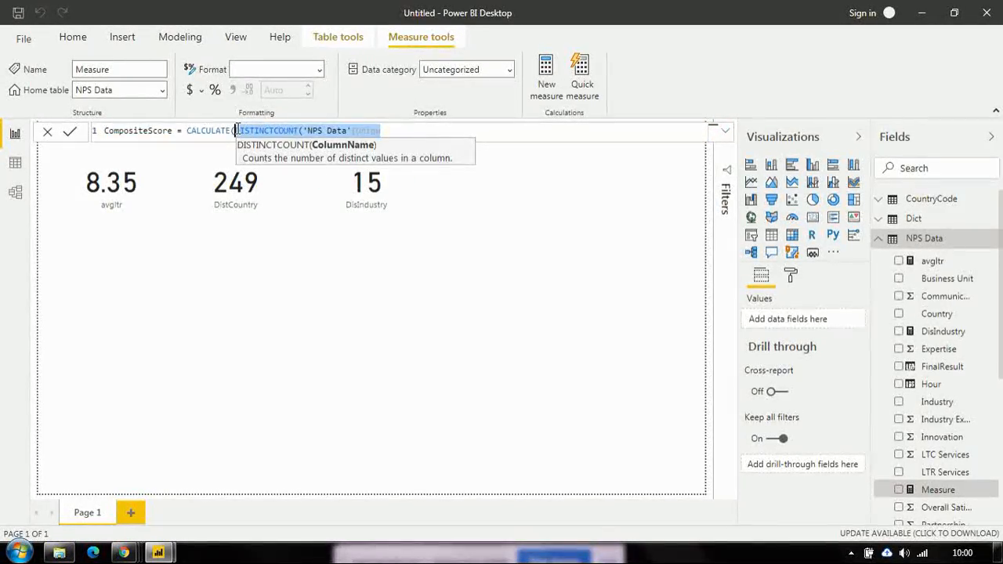
{"action": "key", "text": "BackSpace"}
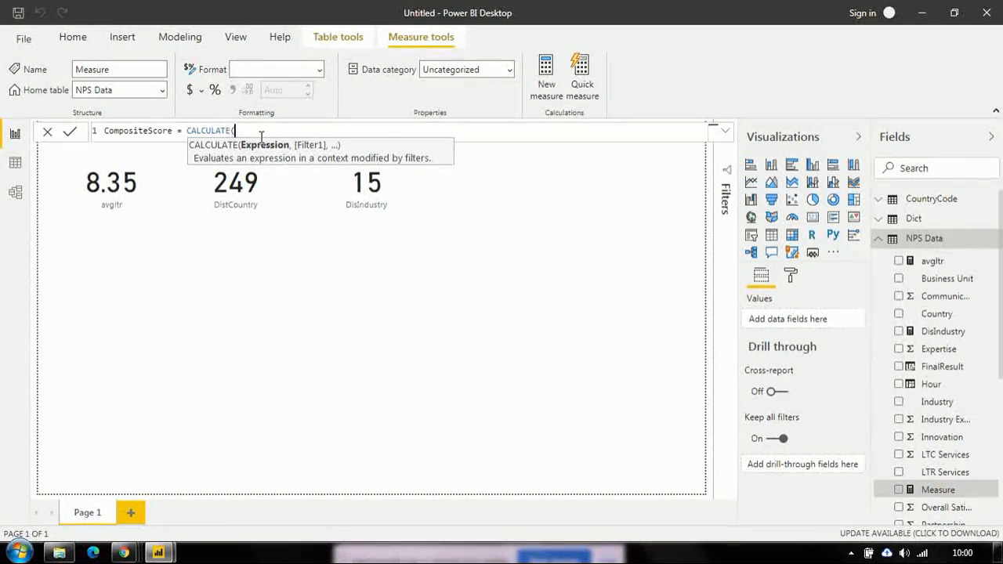
Enter DISTINCTCOUNT('NPS Data'[Unique ID]) as the expression inside CALCULATE.
{"action": "type", "text": "fi"}
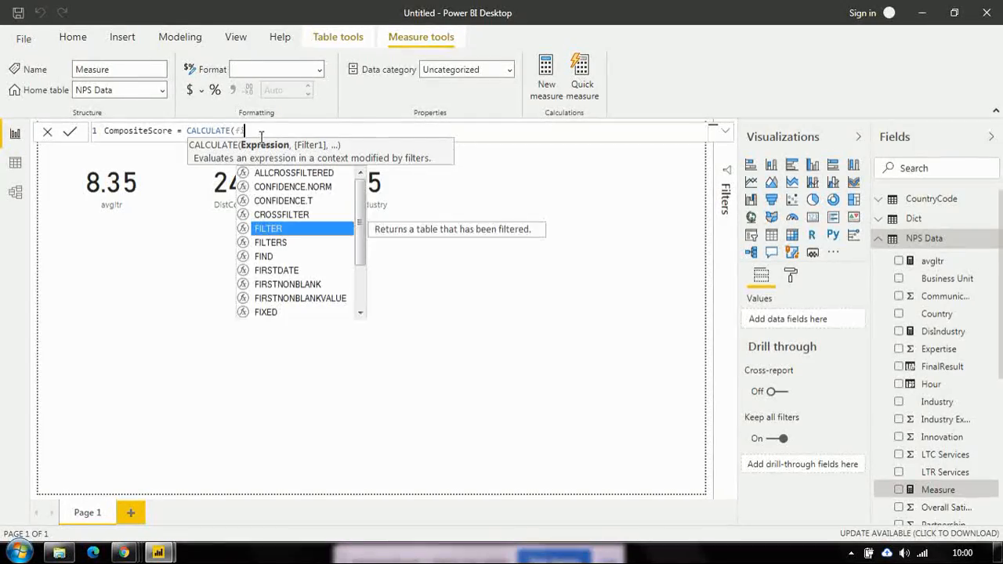
{"action": "key", "text": "Escape"}
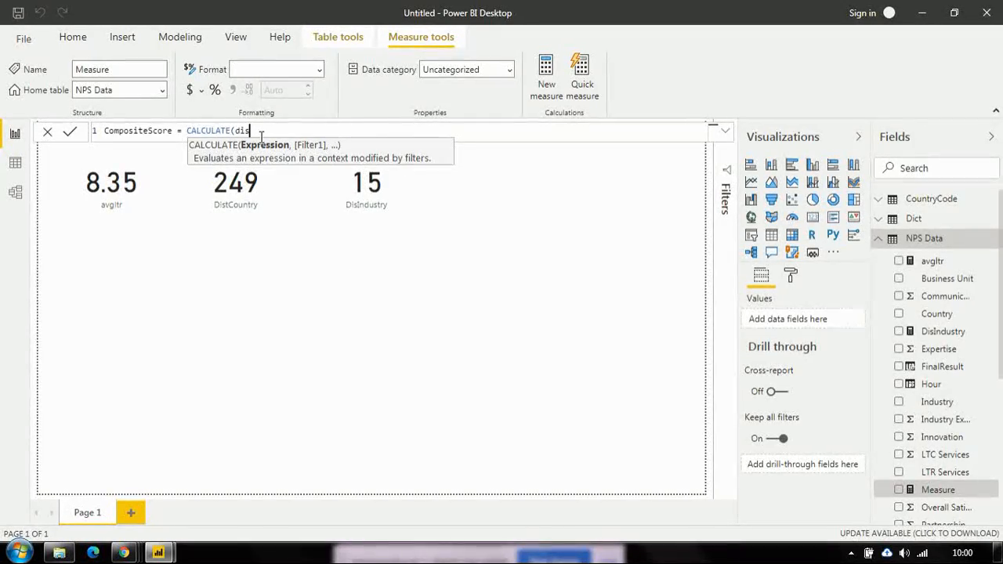
{"action": "type", "text": "ist"}
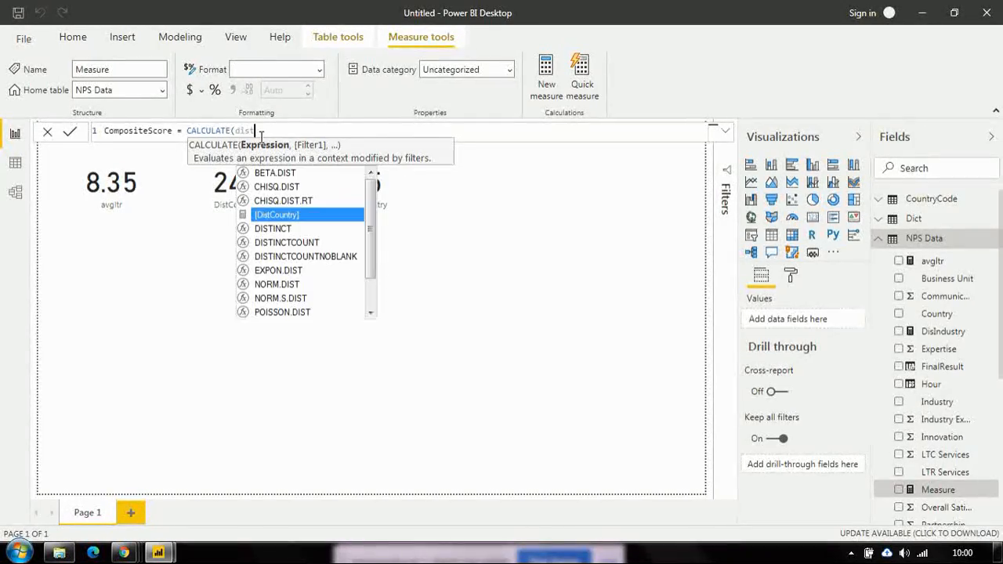
{"action": "double_click", "coordinate": [287, 242]}
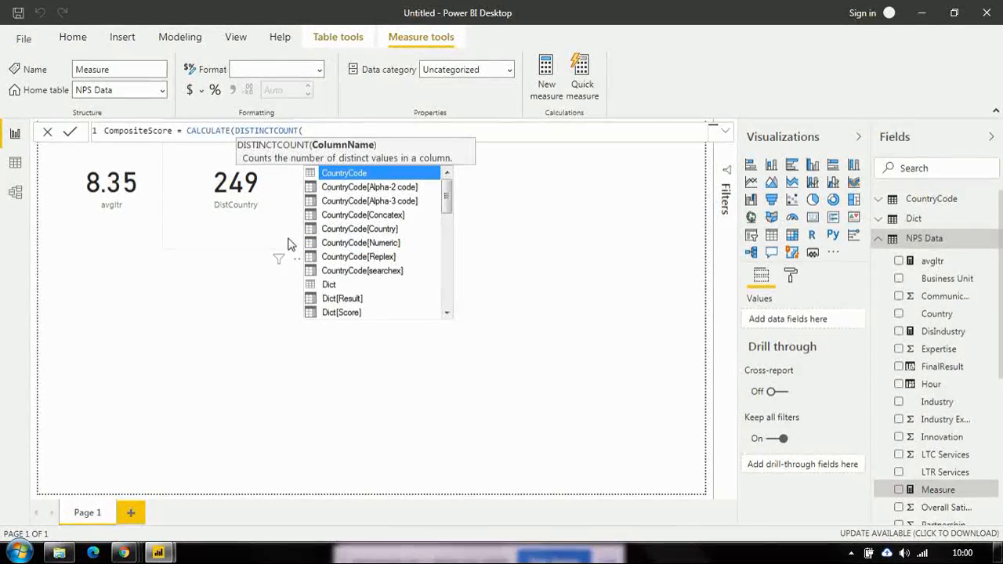
{"action": "type", "text": "'uni"}
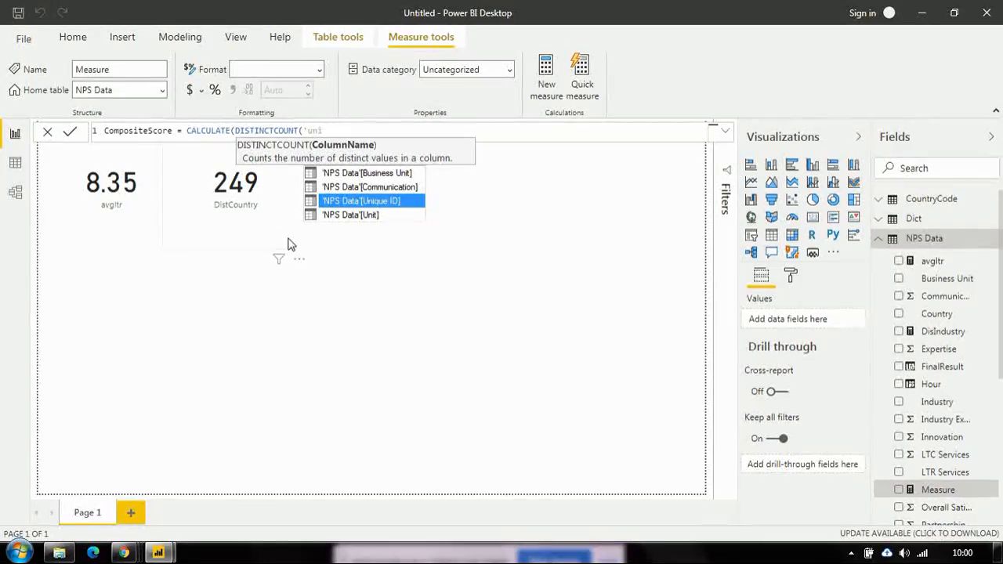
{"action": "key", "text": "Tab"}
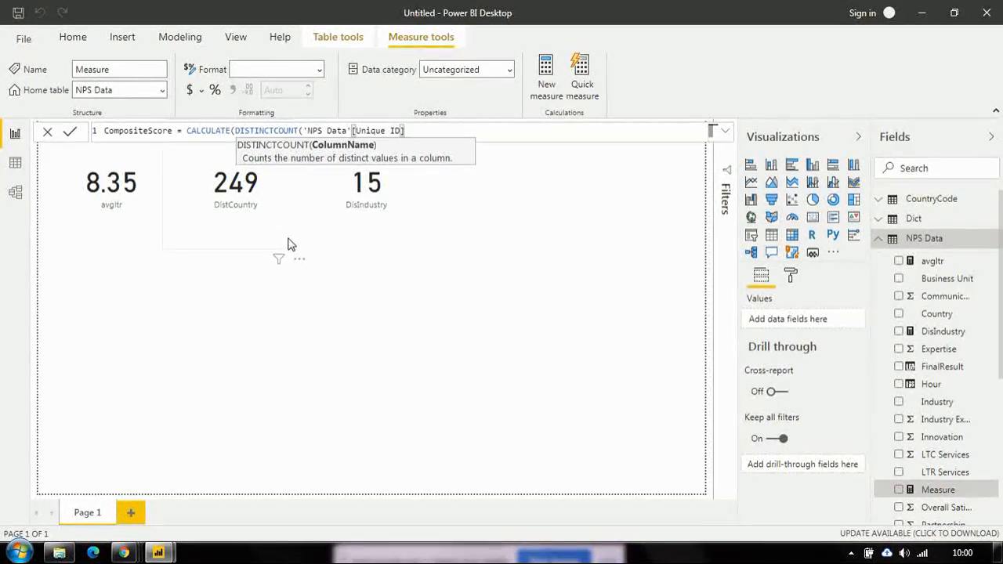
{"action": "type", "text": ")"}
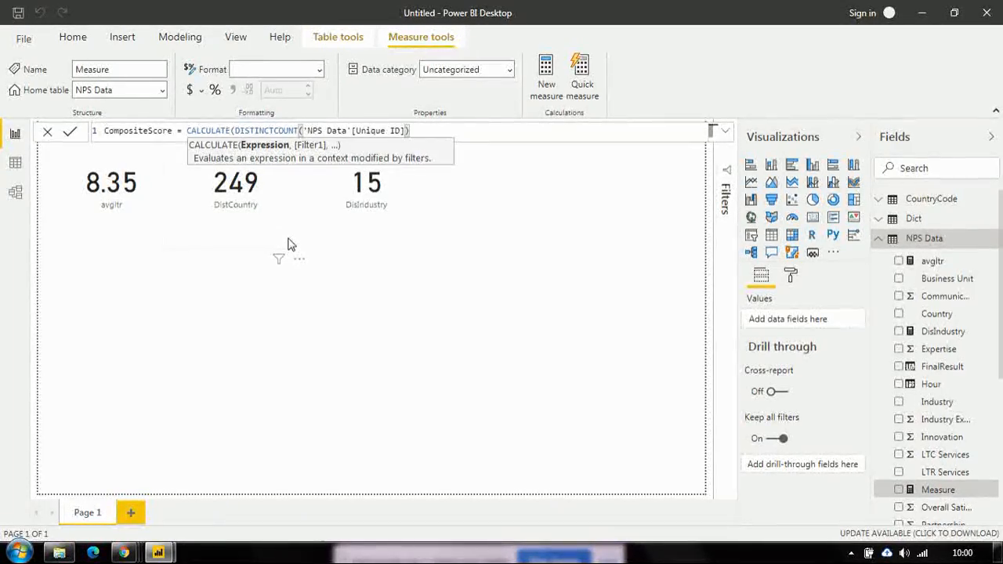
Add the filter 'NPS Data'[FinalResult]="Promoter" to CALCULATE and close the function.
{"action": "type", "text": ","}
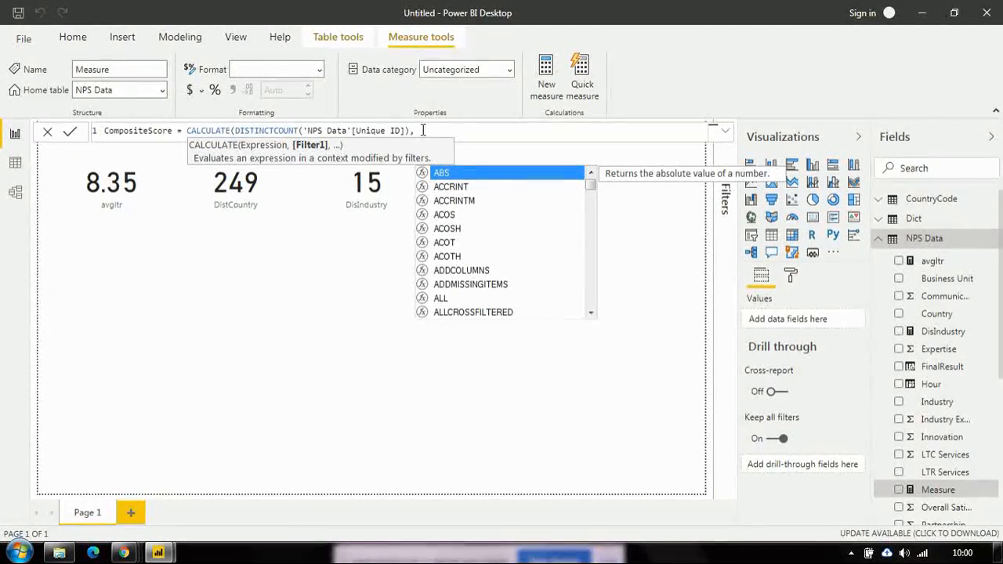
{"action": "type", "text": "fin"}
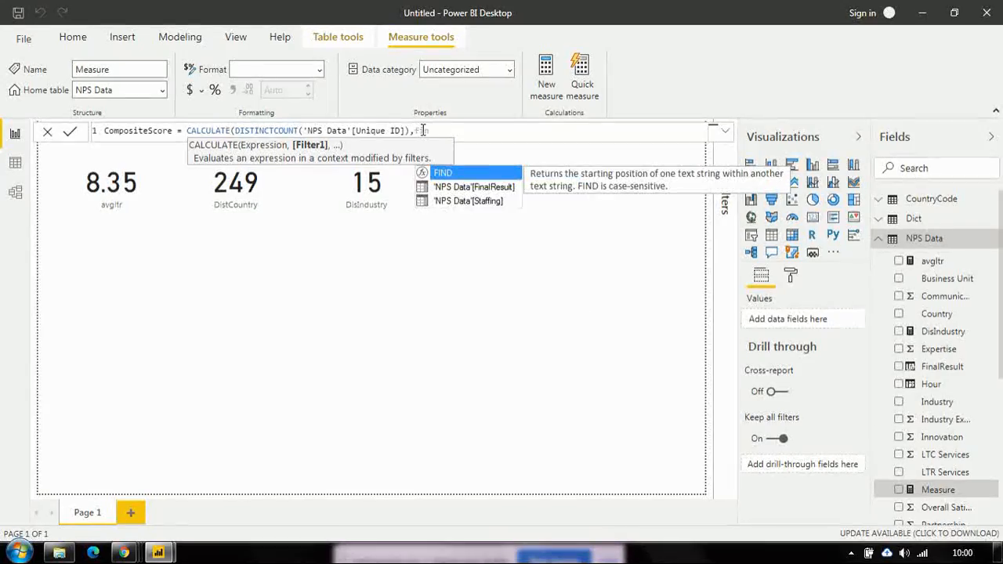
{"action": "left_click", "coordinate": [480, 188]}
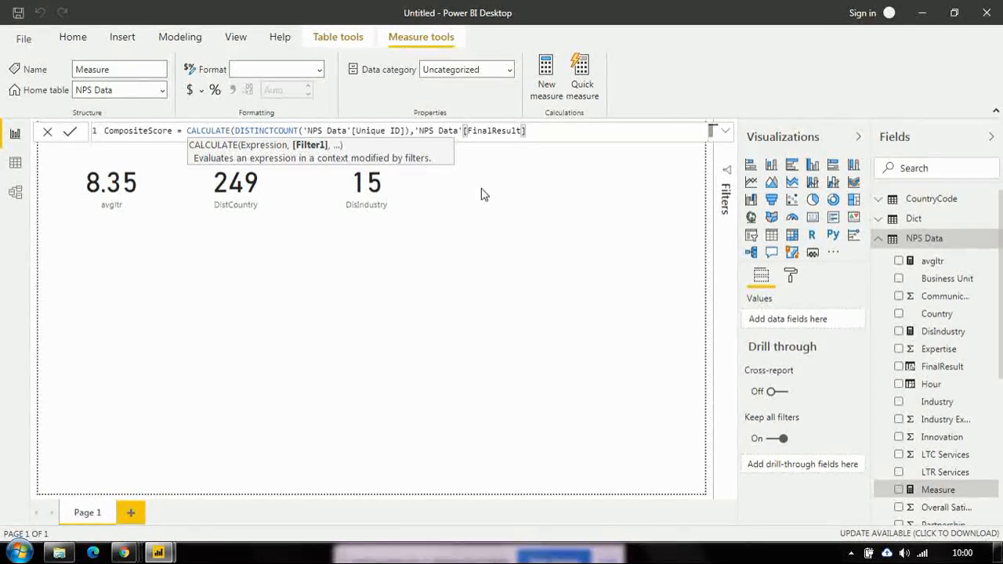
{"action": "type", "text": "=\"Promoter\"Detractor\""}
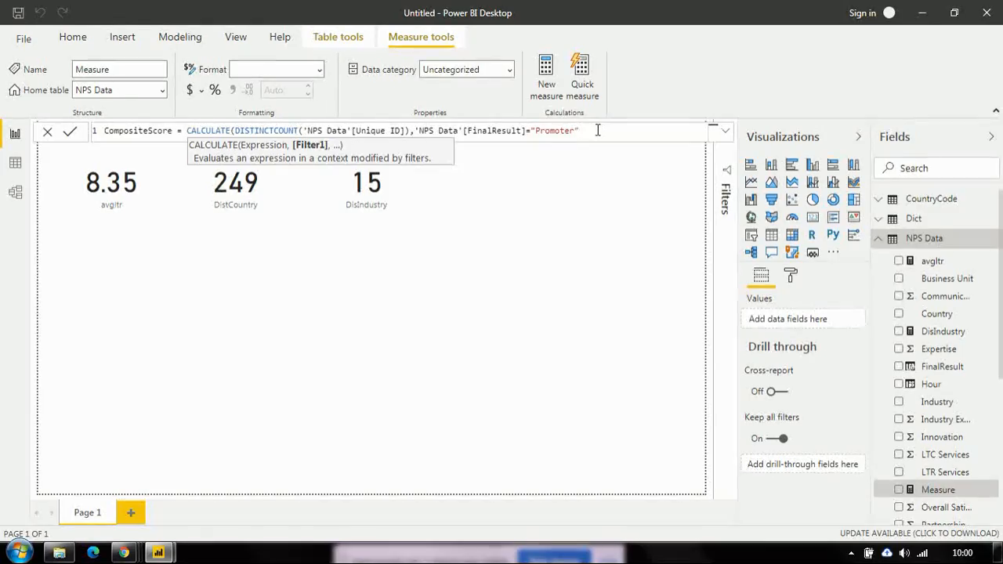
{"action": "type", "text": ")"}
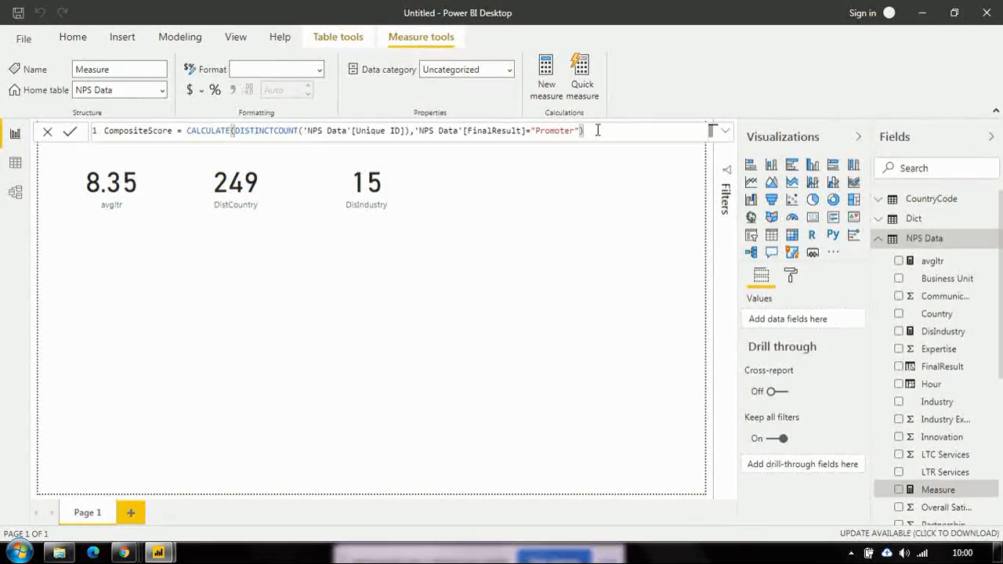
Divide the CALCULATE expression by COUNT('NPS Data'[Unique ID]) and enclose the whole division in parentheses.
{"action": "type", "text": "/count"}
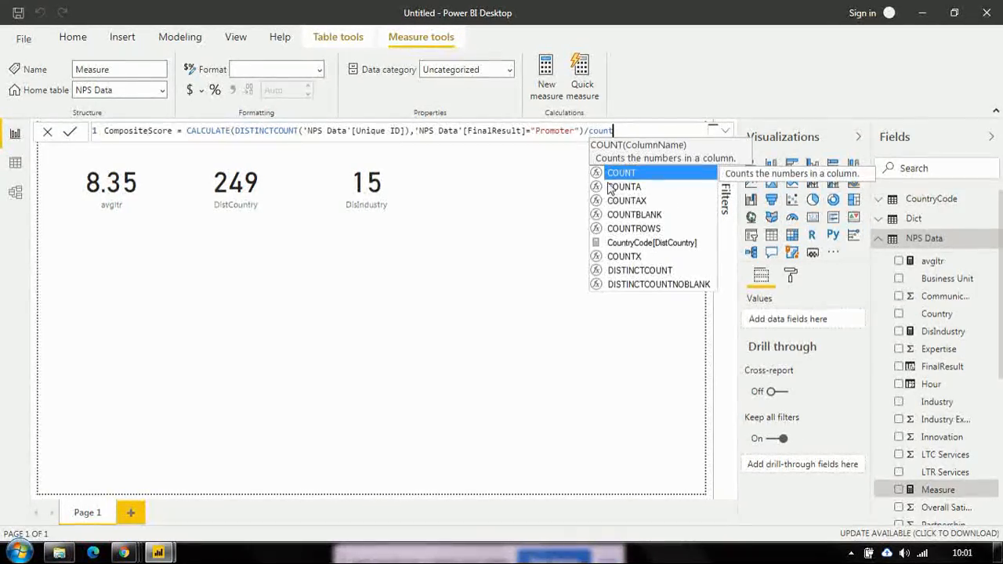
{"action": "left_click", "coordinate": [615, 174]}
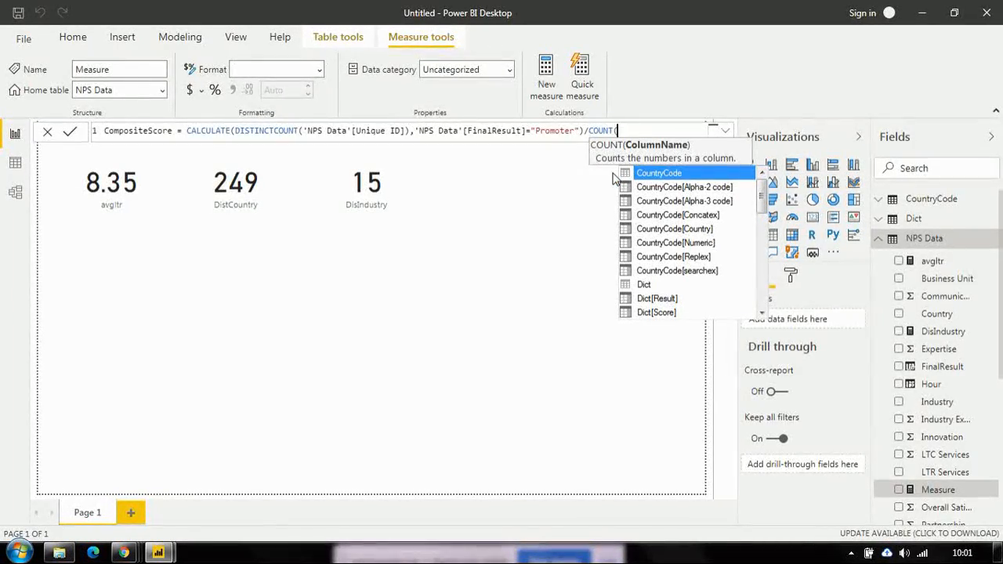
{"action": "type", "text": "uni"}
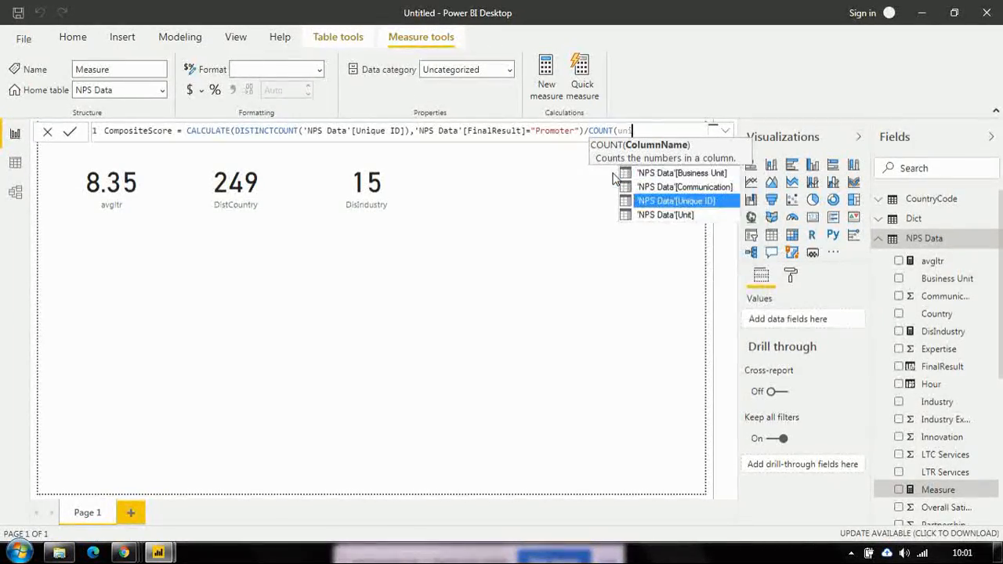
{"action": "left_click", "coordinate": [690, 201]}
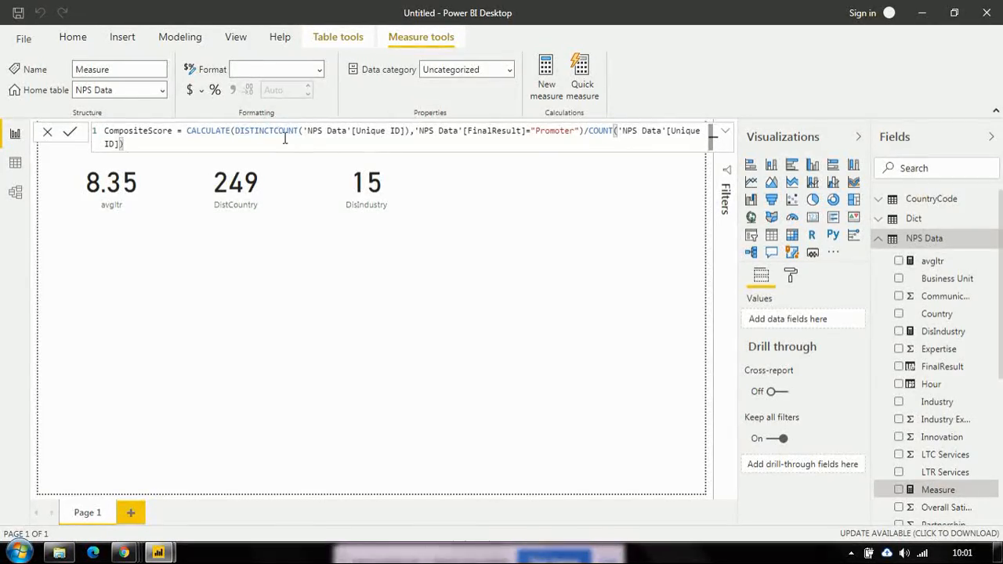
{"action": "left_click", "coordinate": [234, 134]}
{"action": "type", "text": ")"}
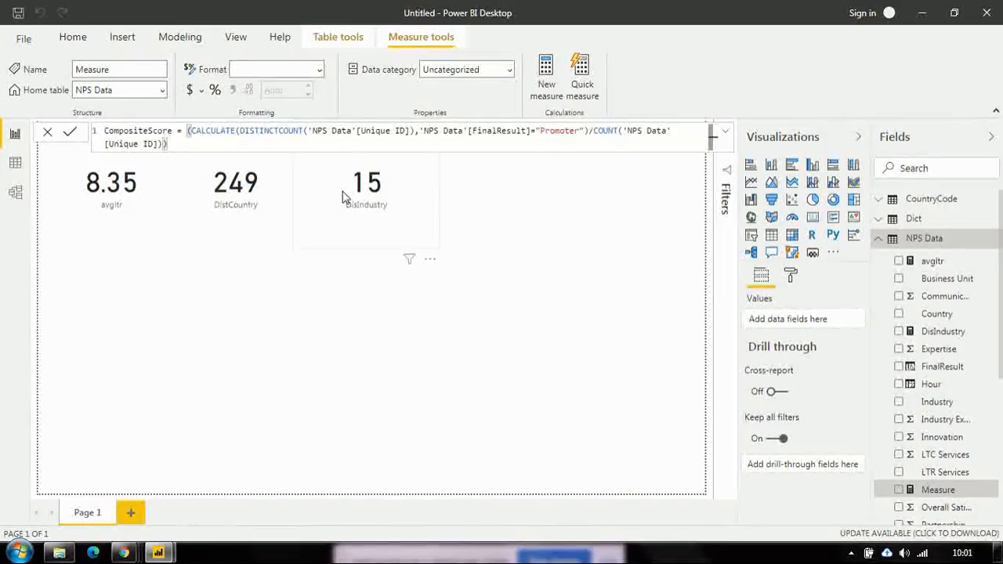
Subtract a copy of the parenthesised promoter division from CompositeScore, change the copy's filter value to "Detractor", and commit the measure.
{"action": "type", "text": "-"}
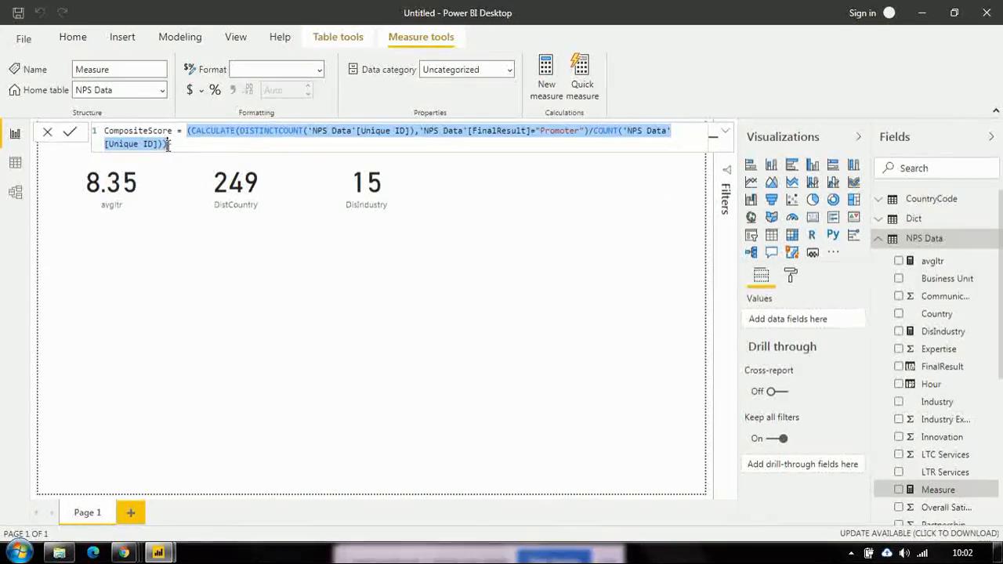
{"action": "left_click", "coordinate": [186, 146]}
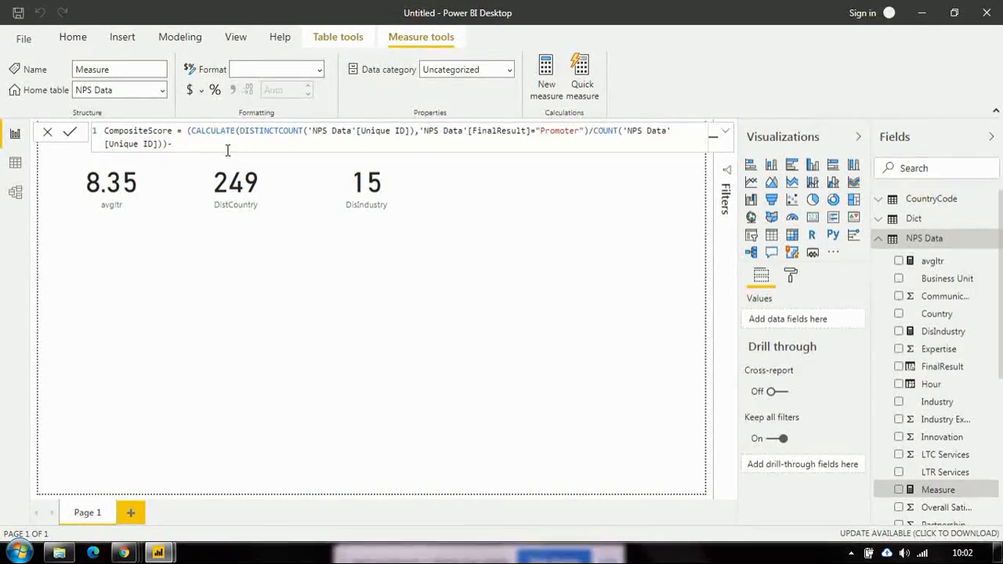
{"action": "type", "text": "(CALCULATE(DISTINCTCOUNT('NPS Data'[Unique ID]),'NPS Data'[FinalResult]=\"Promoter\")/COUNT('NPS Data'[Unique ID]))"}
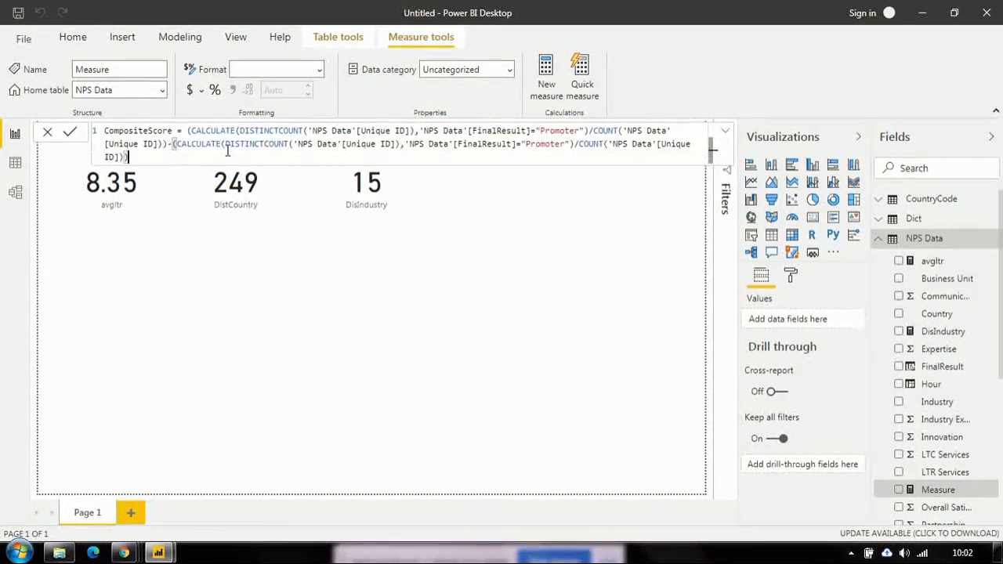
{"action": "double_click", "coordinate": [551, 145]}
{"action": "type", "text": "Detractor"}
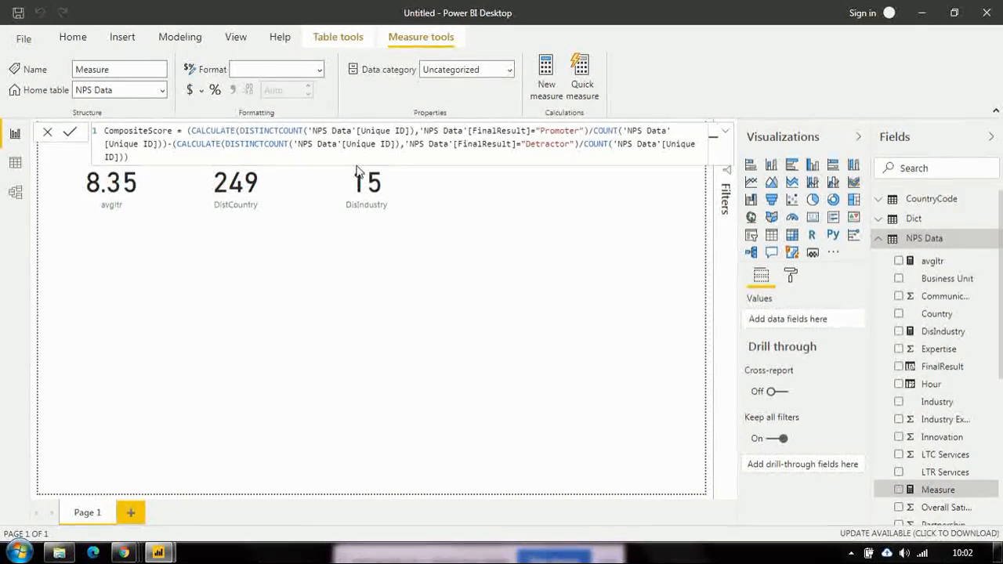
{"action": "left_click", "coordinate": [336, 157]}
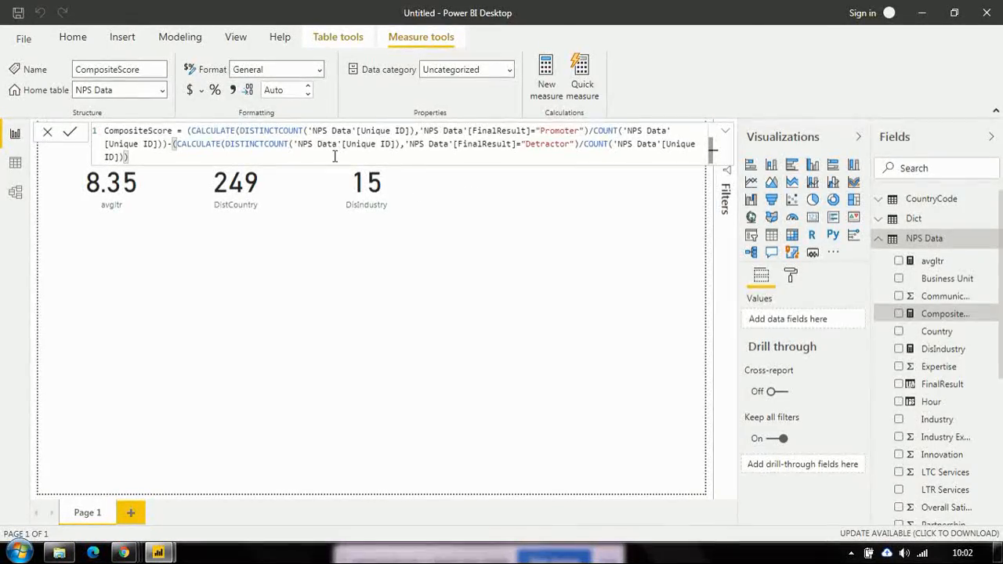
{"action": "left_click", "coordinate": [427, 321]}
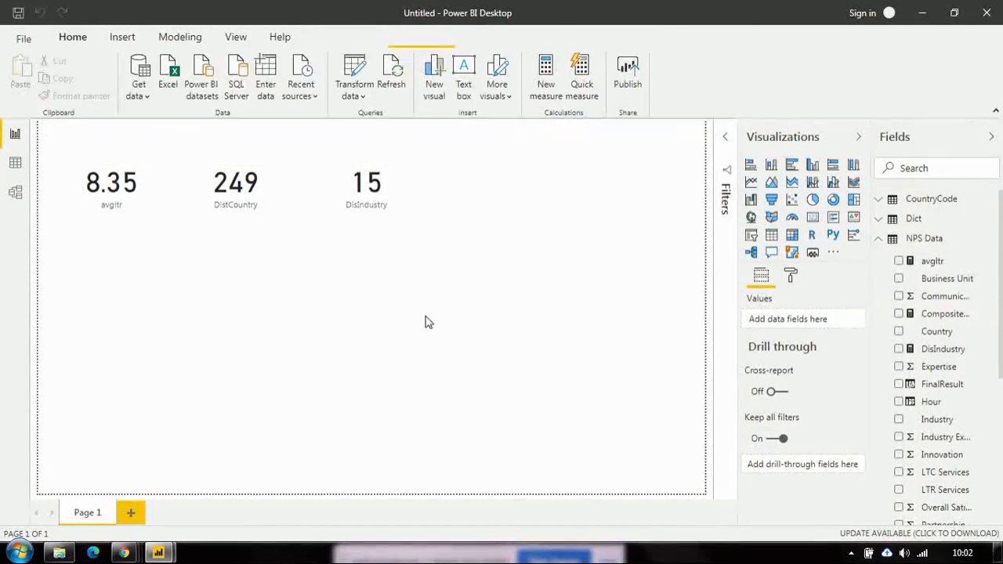
Duplicate the DisIndustry card and place the copy directly beside the original, aligned with the card row.
{"action": "left_click", "coordinate": [407, 172]}
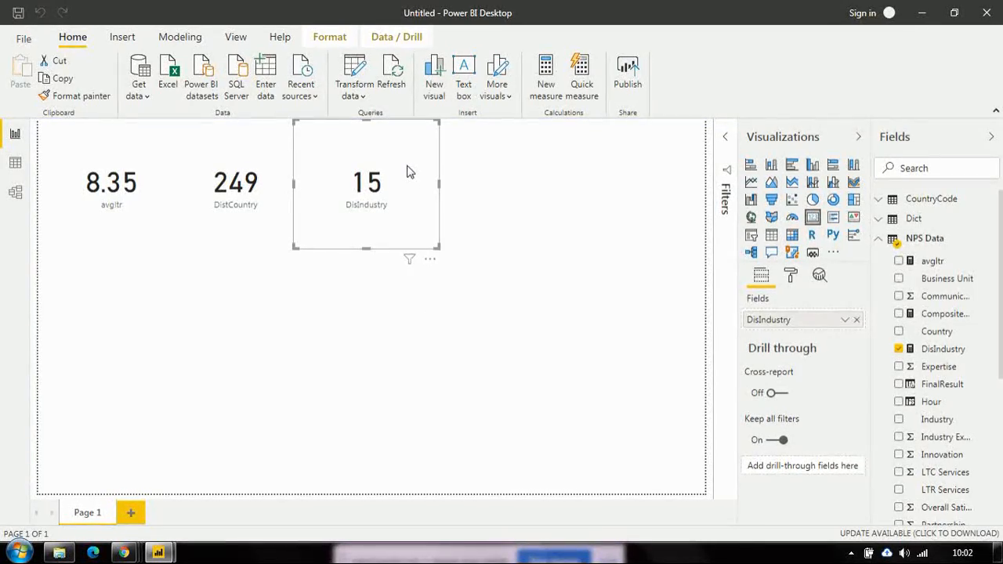
{"action": "left_click_drag", "start_coordinate": [407, 172], "coordinate": [412, 177]}
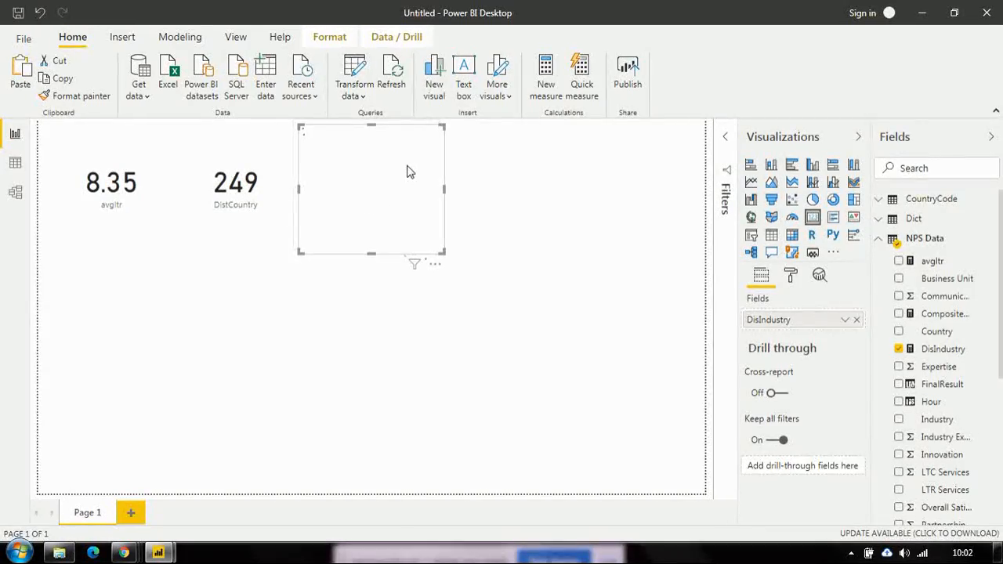
{"action": "key", "text": "ctrl+c"}
{"action": "key", "text": "ctrl+v"}
{"action": "mouse_move", "coordinate": [551, 162]}
{"action": "left_mouse_down"}
{"action": "mouse_move", "coordinate": [570, 156]}
{"action": "mouse_move", "coordinate": [551, 150]}
{"action": "left_mouse_up"}
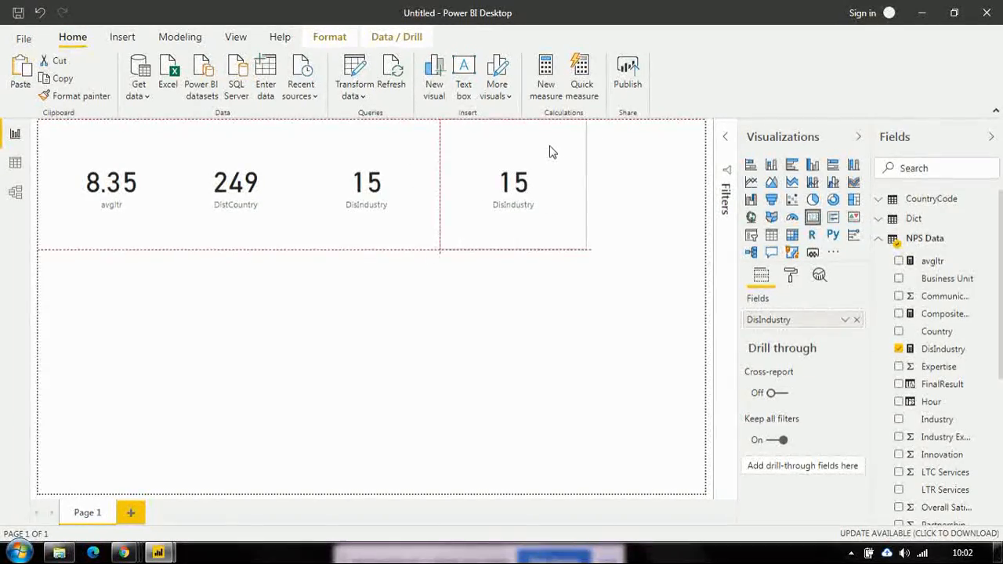
Find the CompositeScore measure with "com" and use it in the duplicated card in place of DisIndustry.
{"action": "left_click", "coordinate": [943, 169]}
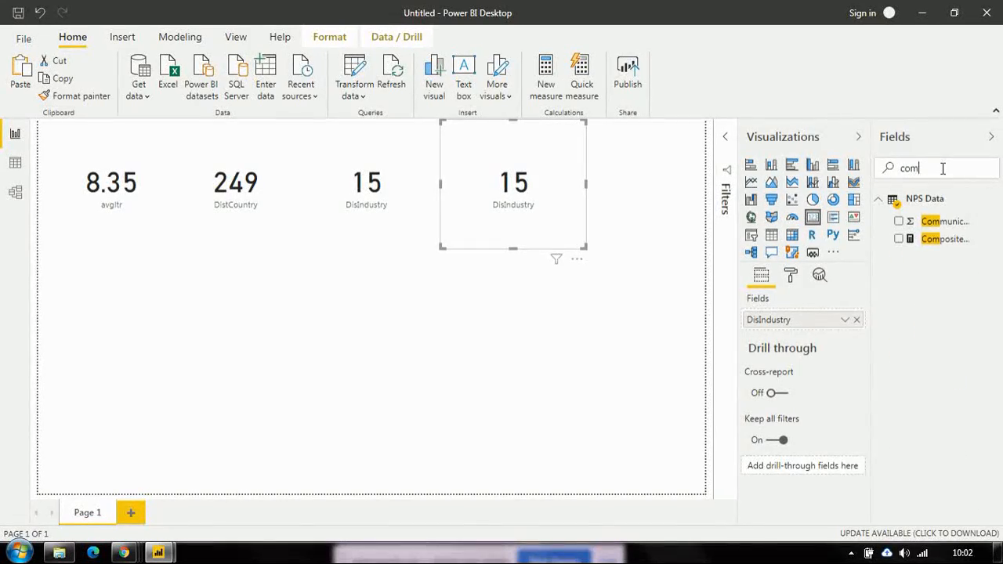
{"action": "left_click", "coordinate": [858, 323]}
{"action": "left_click_drag", "start_coordinate": [933, 239], "coordinate": [812, 321]}
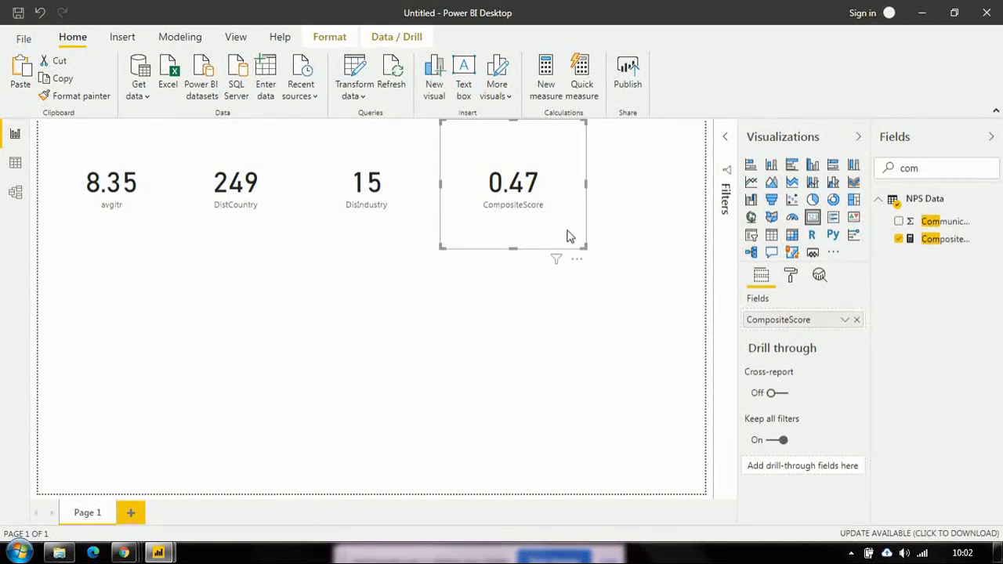
Add a table of Industry and CompositeScore below the cards, enlarged to fit all industries.
{"action": "left_click", "coordinate": [670, 286]}
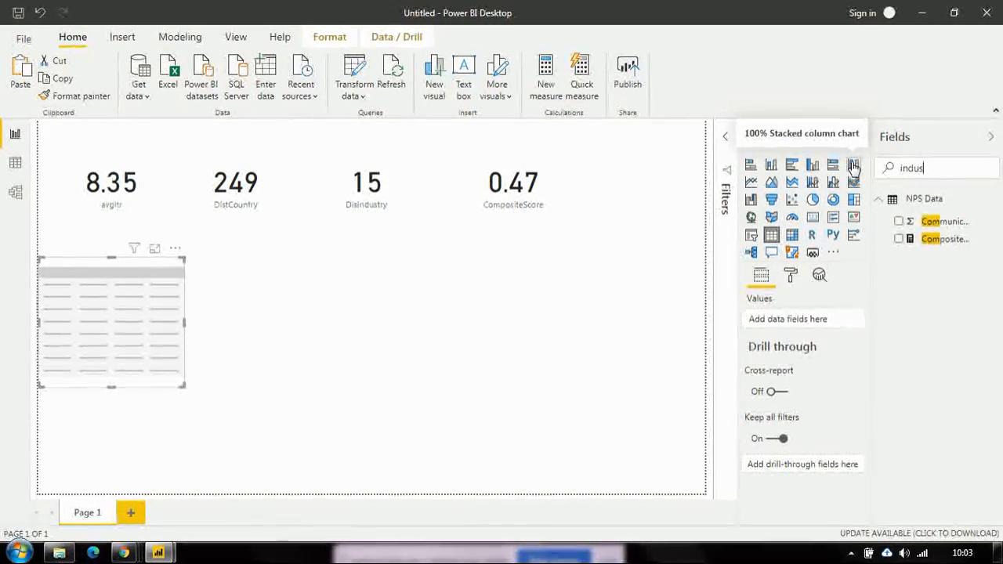
{"action": "left_click_drag", "start_coordinate": [922, 242], "coordinate": [789, 320]}
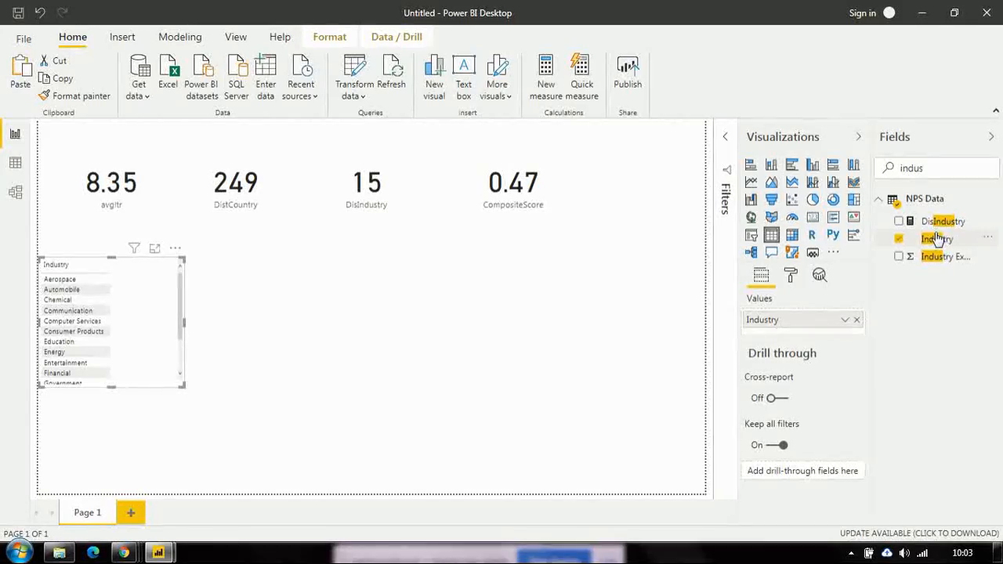
{"action": "left_click_drag", "start_coordinate": [181, 387], "coordinate": [169, 475]}
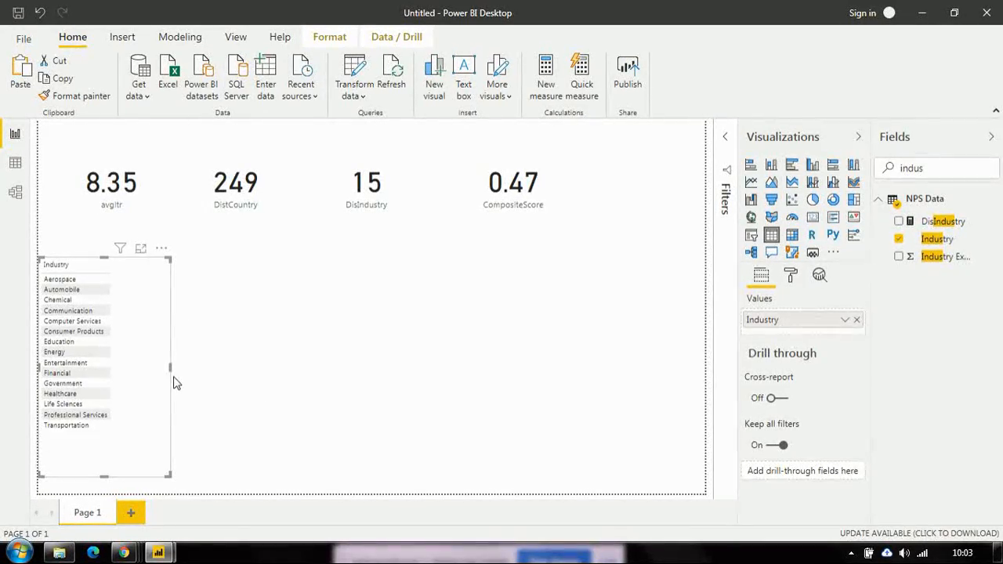
{"action": "left_click_drag", "start_coordinate": [171, 369], "coordinate": [215, 374]}
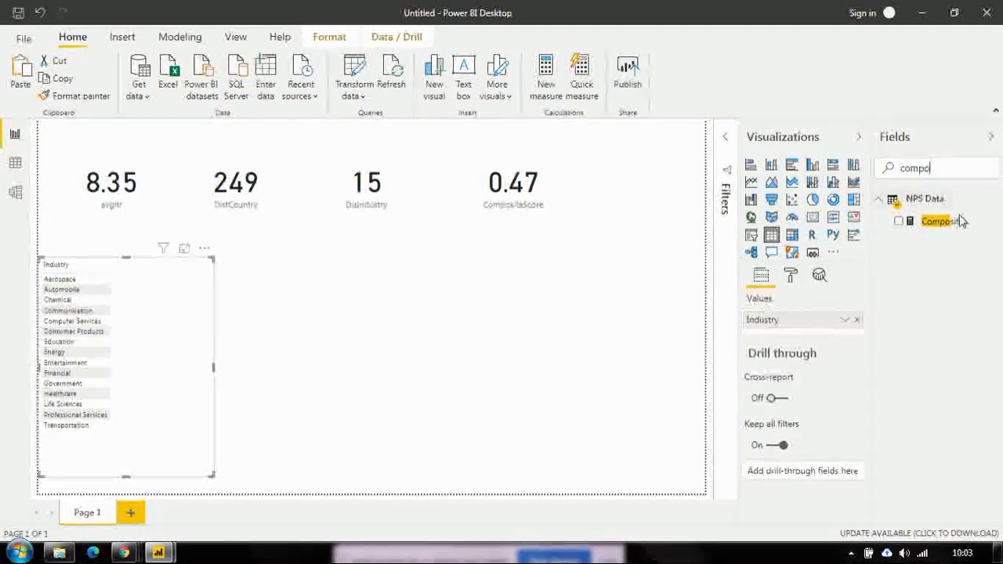
{"action": "left_click_drag", "start_coordinate": [921, 224], "coordinate": [797, 332]}
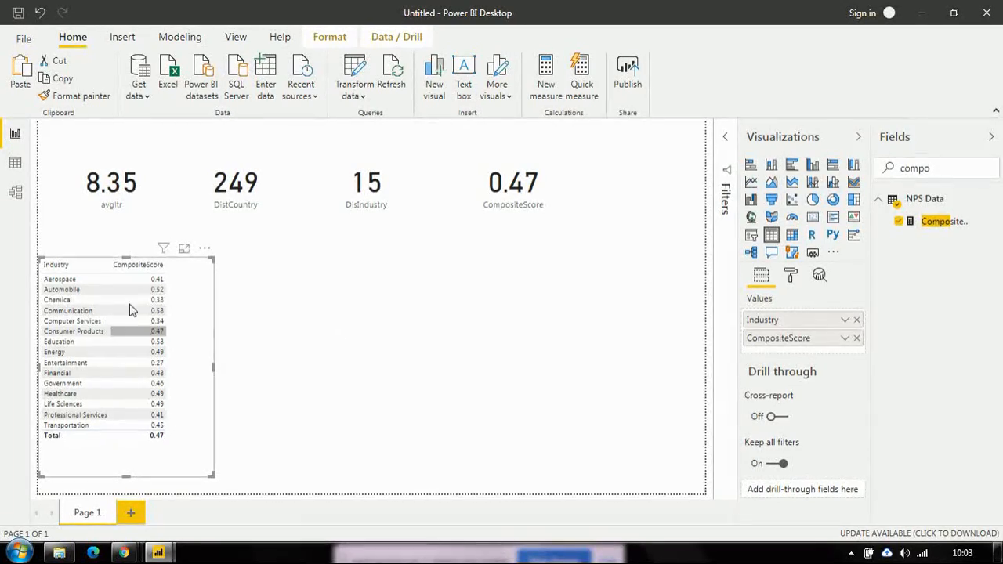
Enclose the whole CompositeScore formula in parentheses, multiply it by 100, and commit the measure.
{"action": "left_click", "coordinate": [946, 223]}
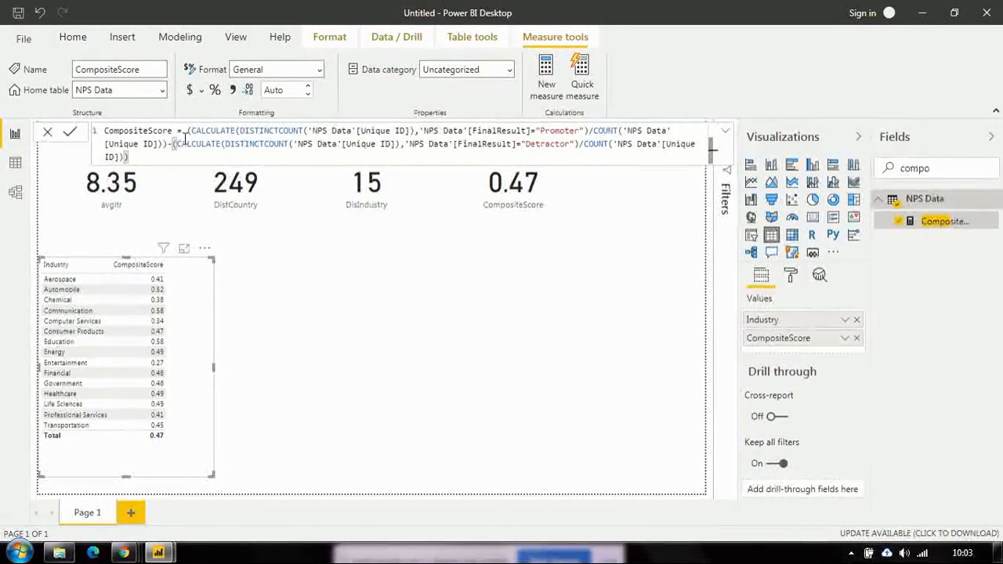
{"action": "left_click", "coordinate": [187, 132]}
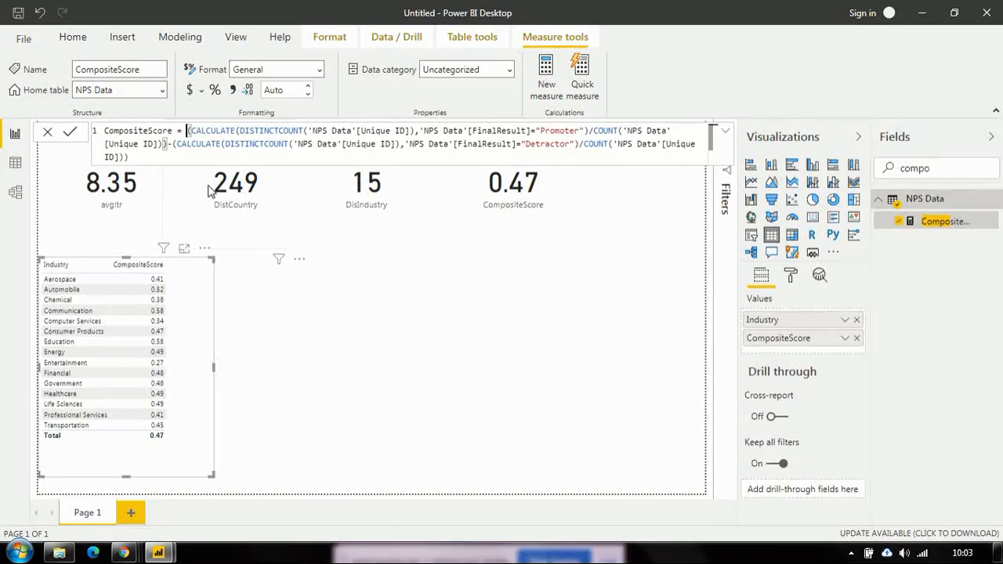
{"action": "type", "text": "("}
{"action": "type", "text": "("}
{"action": "left_click", "coordinate": [163, 143]}
{"action": "type", "text": ")"}
{"action": "left_click", "coordinate": [149, 159]}
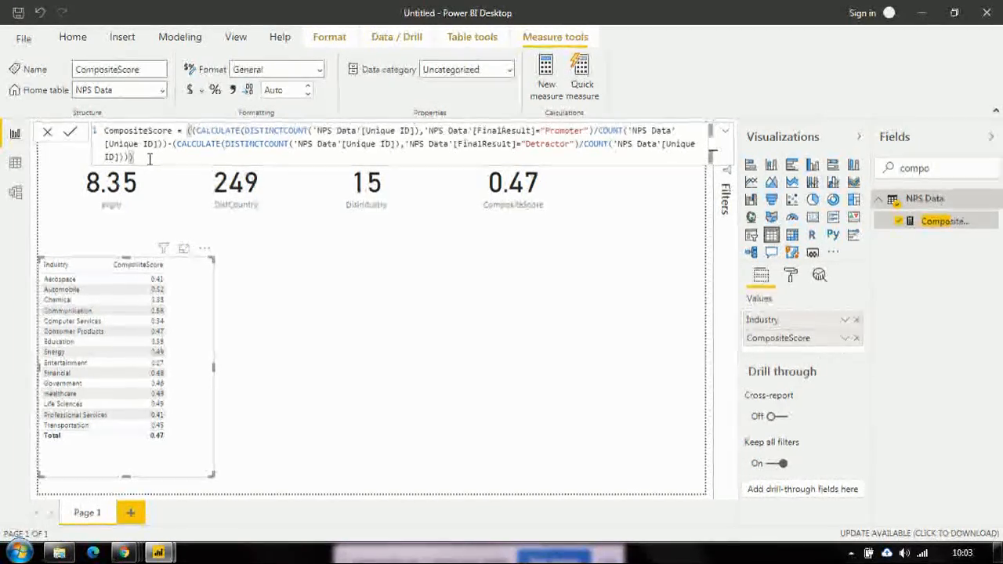
{"action": "type", "text": ")*100"}
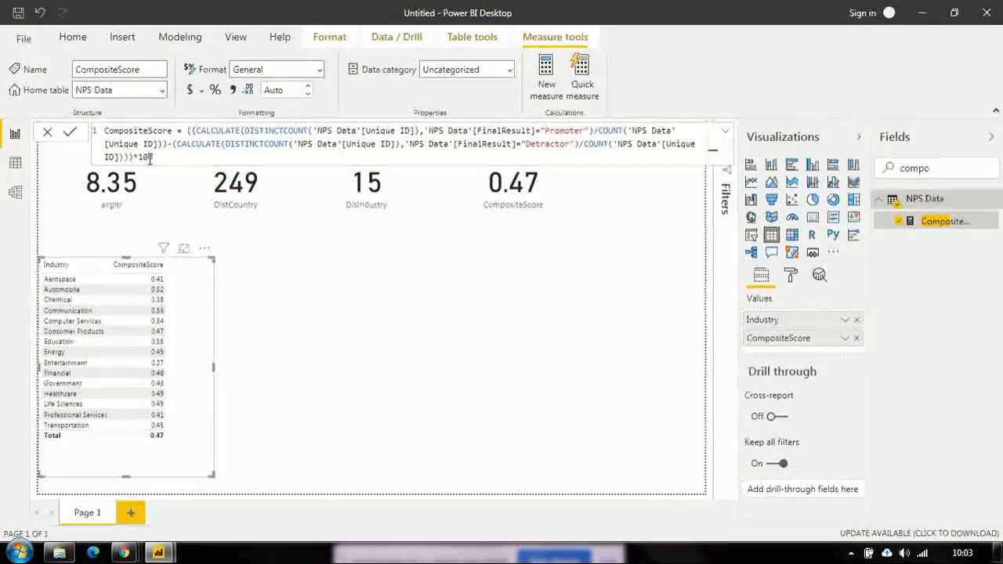
{"action": "key", "text": "Return"}
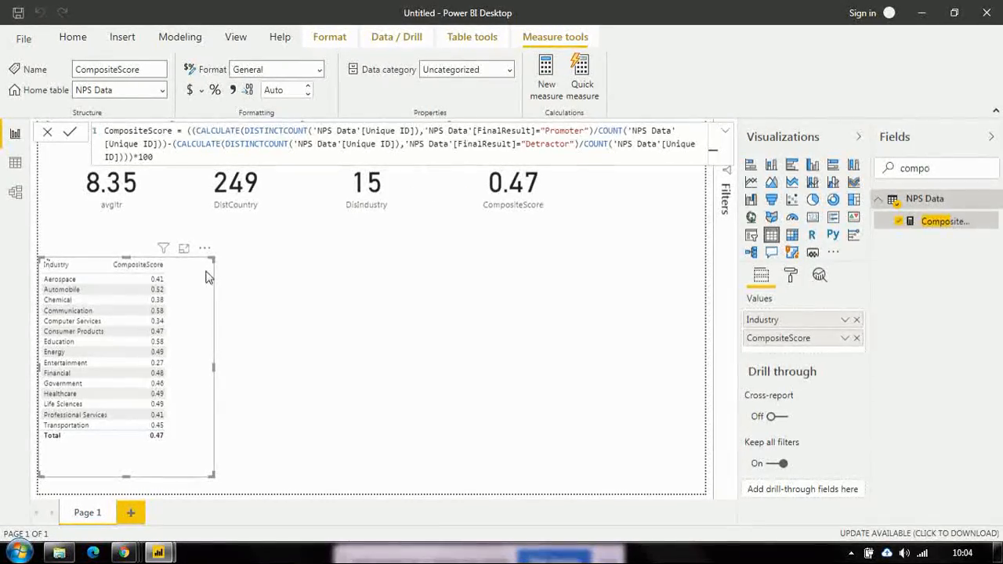
{"action": "left_click", "coordinate": [451, 269]}
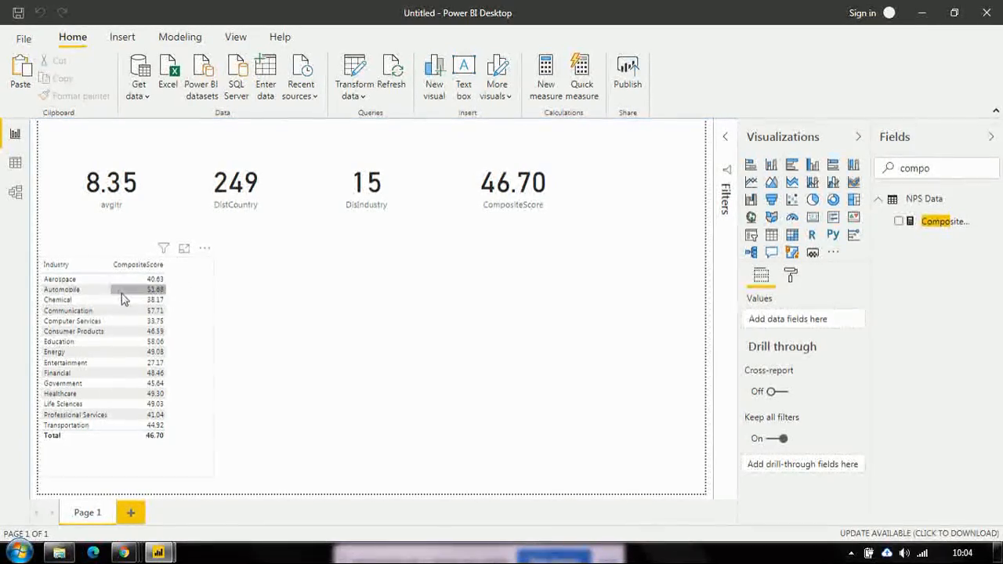
Narrow the Industry table so its frame fits more closely around the two columns.
{"action": "left_click", "coordinate": [186, 289]}
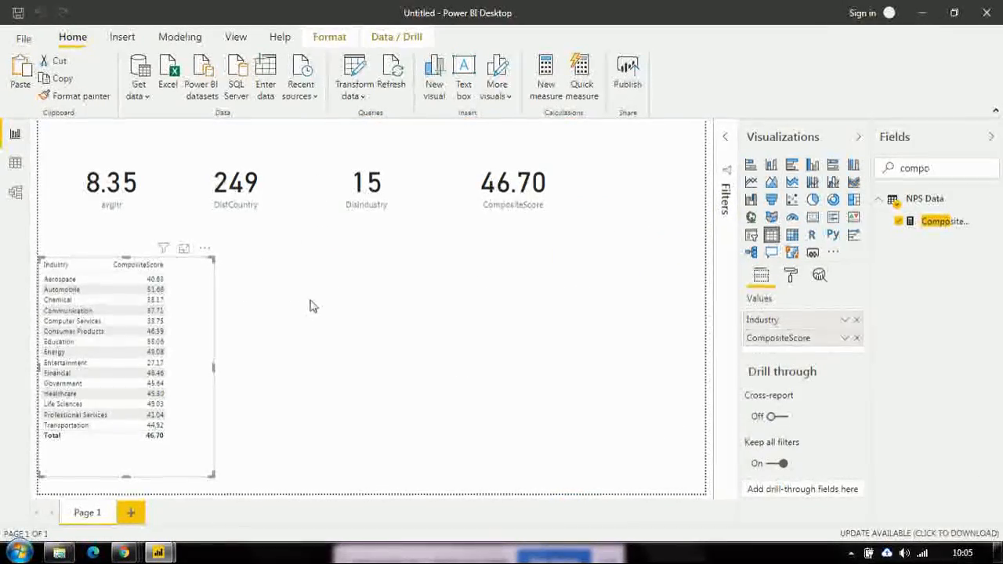
{"action": "left_click_drag", "start_coordinate": [213, 365], "coordinate": [187, 368]}
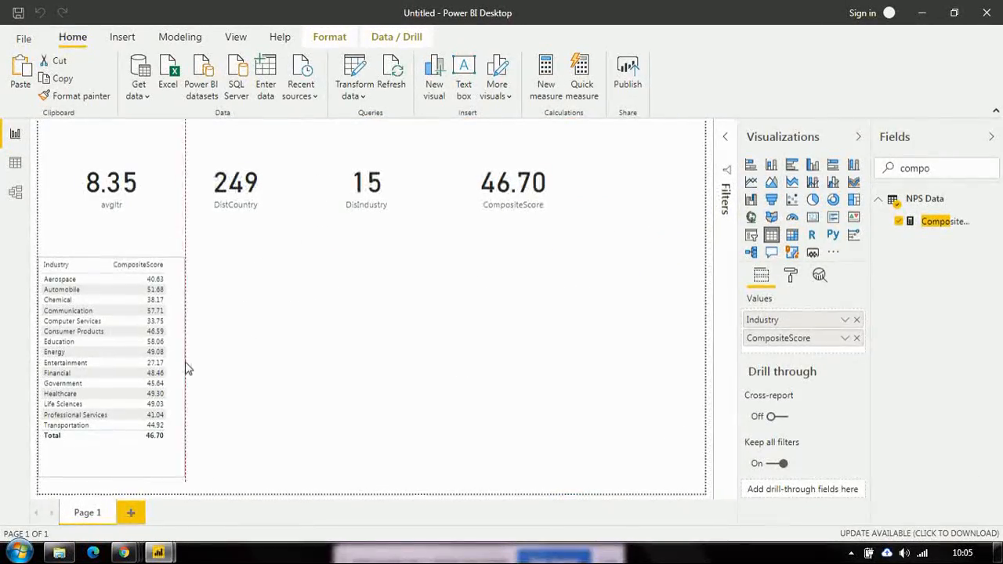
{"action": "left_click", "coordinate": [236, 364]}
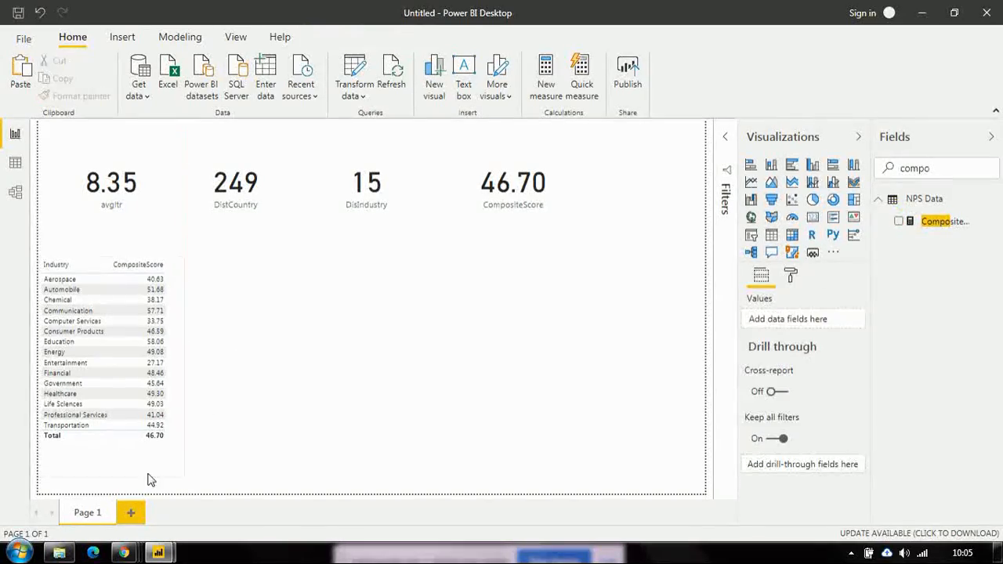
Add a second page to the report.
{"action": "left_click", "coordinate": [130, 516]}
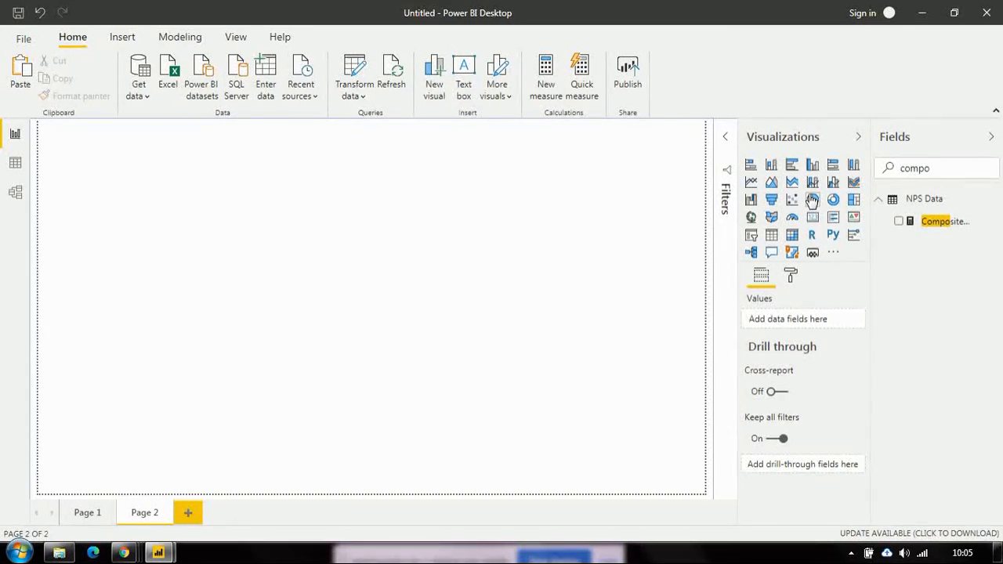
{"action": "left_click", "coordinate": [834, 254]}
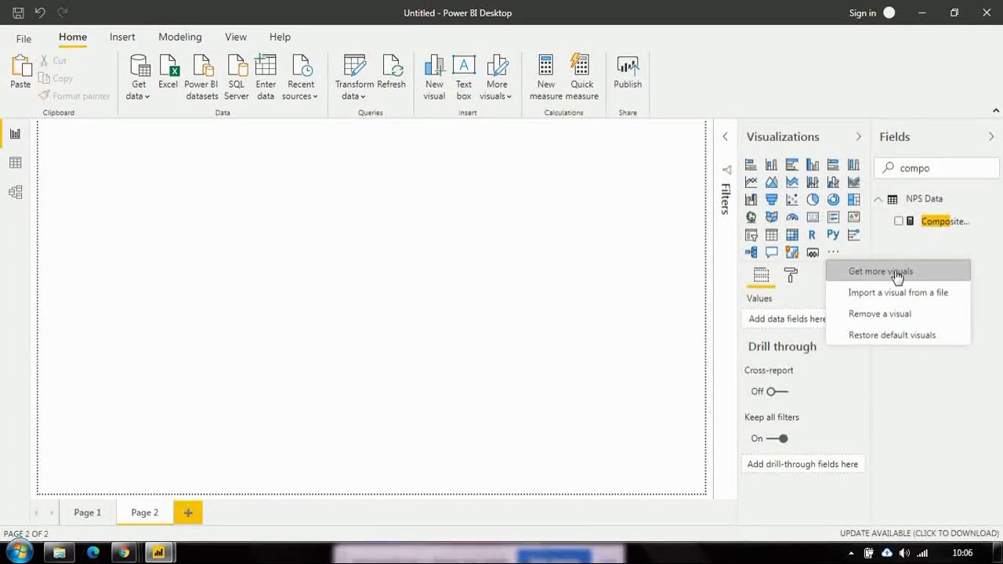
{"action": "left_click", "coordinate": [384, 280]}
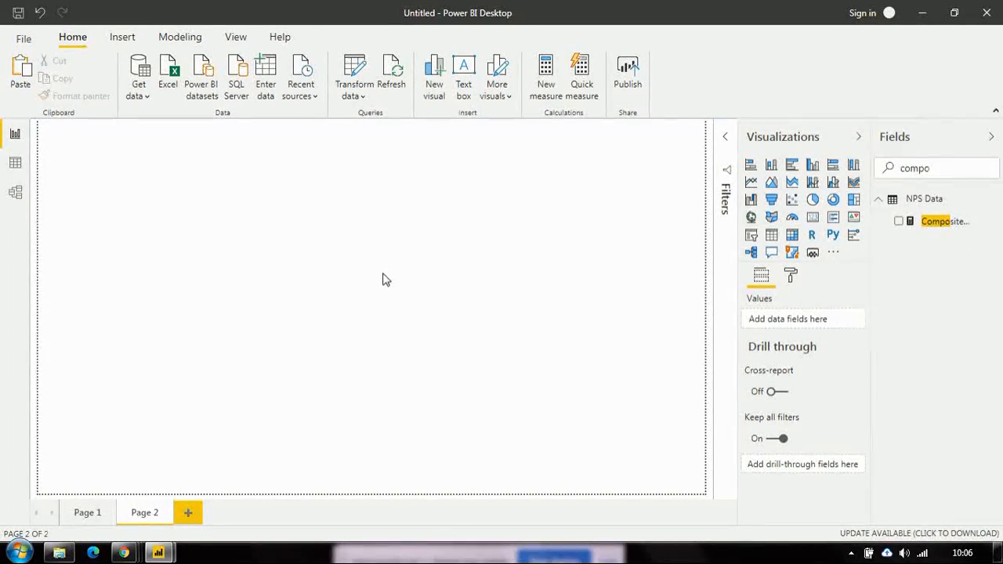
Insert an empty stacked bar chart on Page 2 and align it with the page's upper-left corner.
{"action": "left_click", "coordinate": [750, 166]}
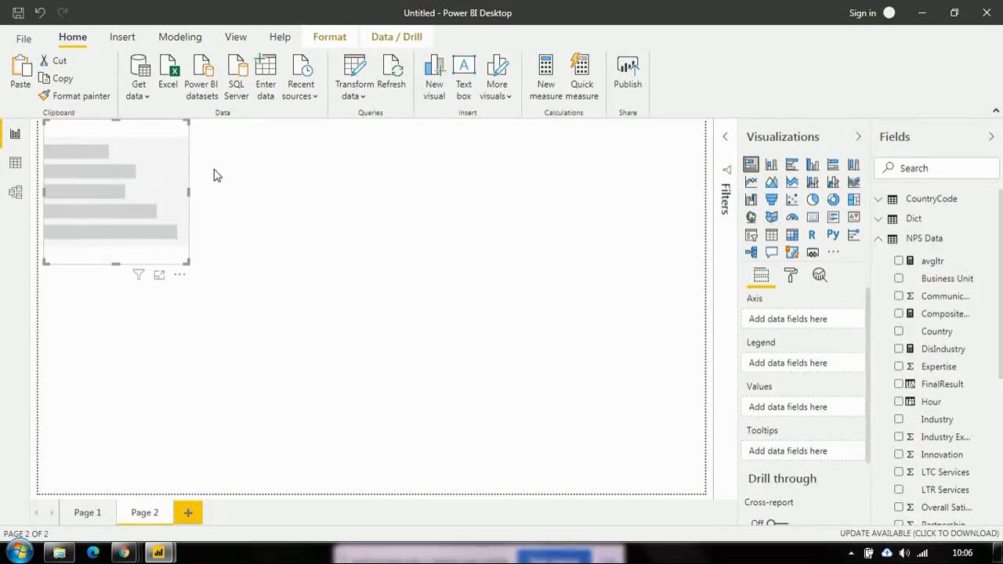
{"action": "left_click", "coordinate": [290, 185]}
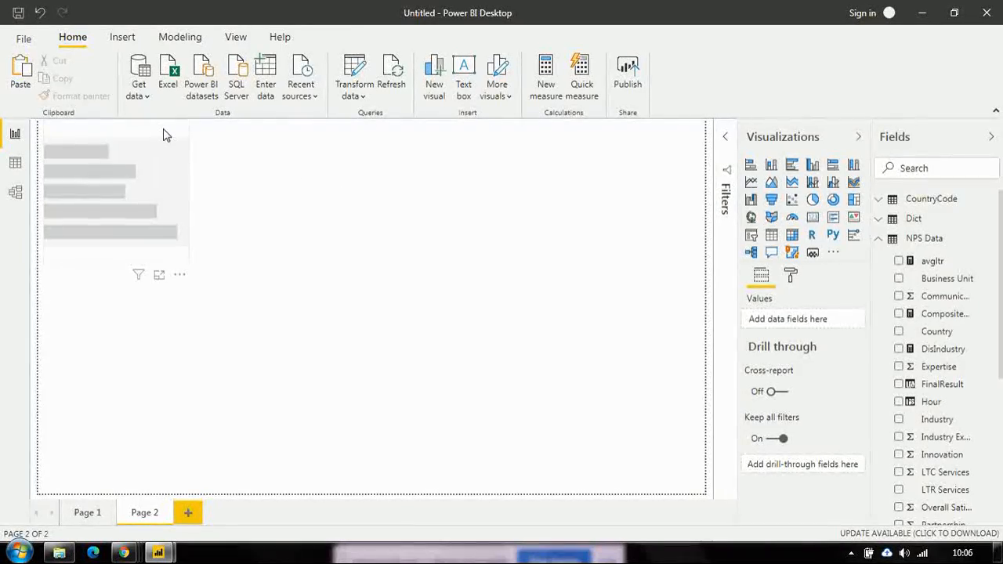
{"action": "mouse_move", "coordinate": [163, 134]}
{"action": "left_mouse_down"}
{"action": "mouse_move", "coordinate": [146, 130]}
{"action": "mouse_move", "coordinate": [154, 142]}
{"action": "left_mouse_up"}
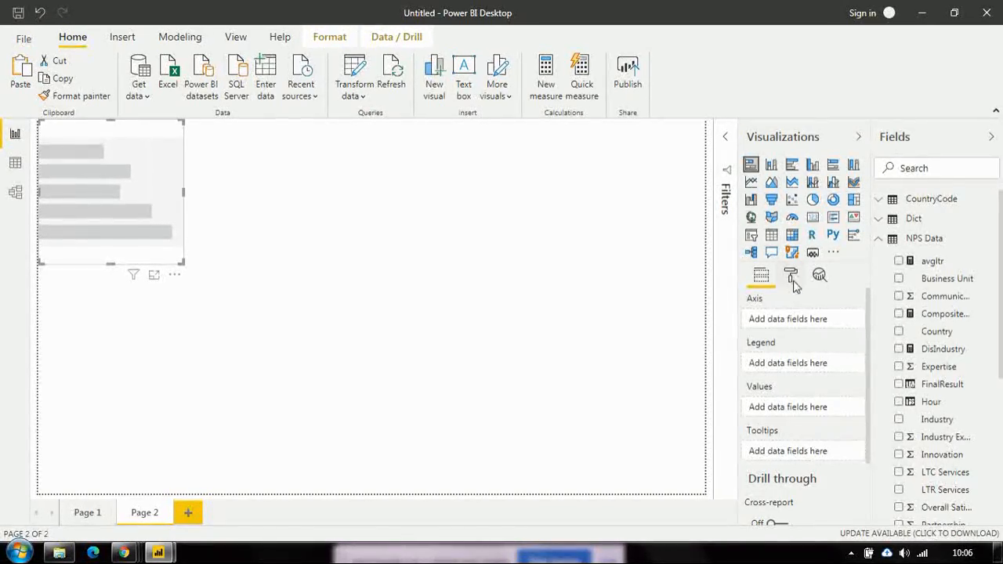
Search the data fields for "sury" with the stacked bar chart selected.
{"action": "left_click", "coordinate": [970, 167]}
{"action": "type", "text": "surv"}
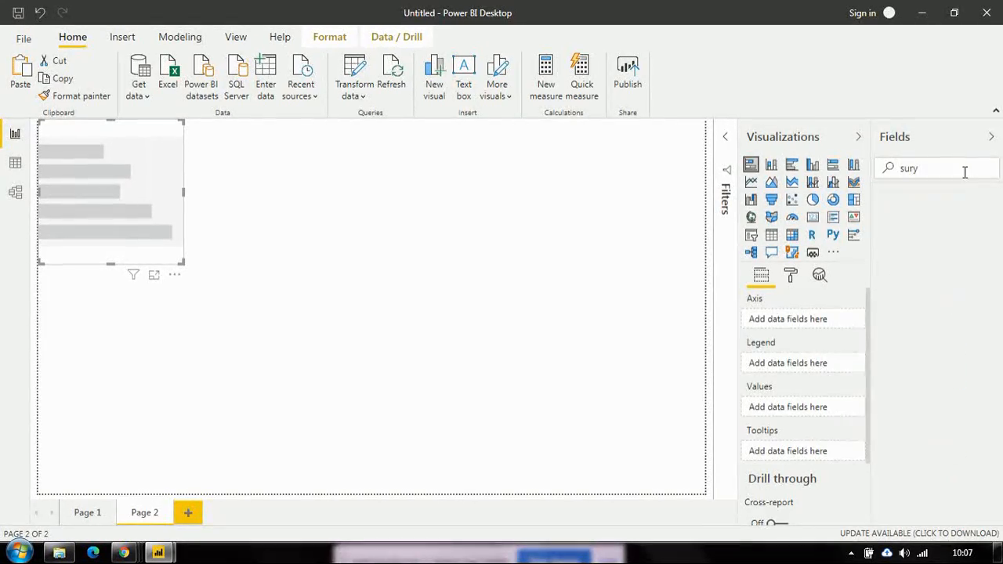
Search the fields for "type" and use Survey Type as the bar chart's axis.
{"action": "key", "text": "BackSpace"}
{"action": "key", "text": "BackSpace"}
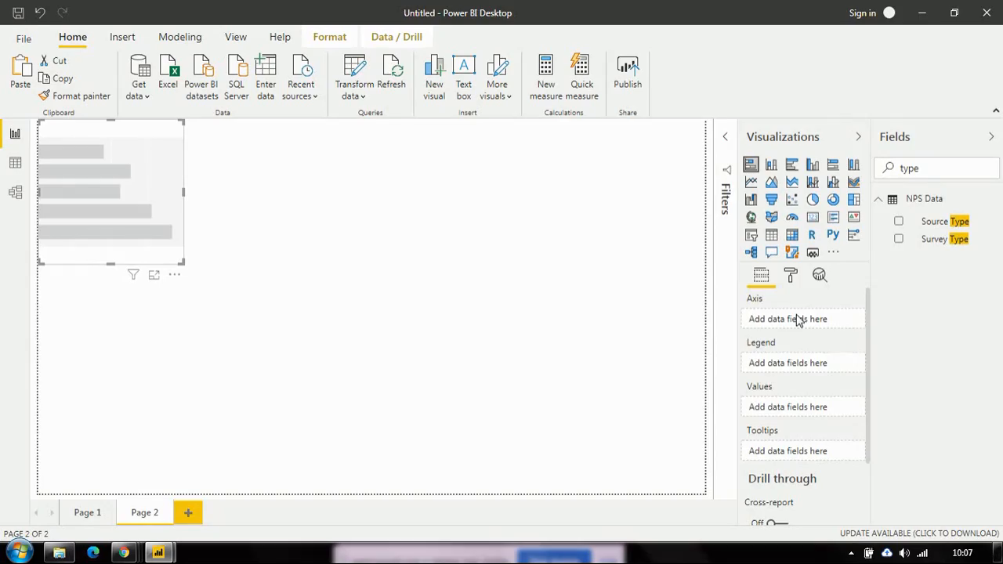
{"action": "left_click_drag", "start_coordinate": [798, 320], "coordinate": [799, 321]}
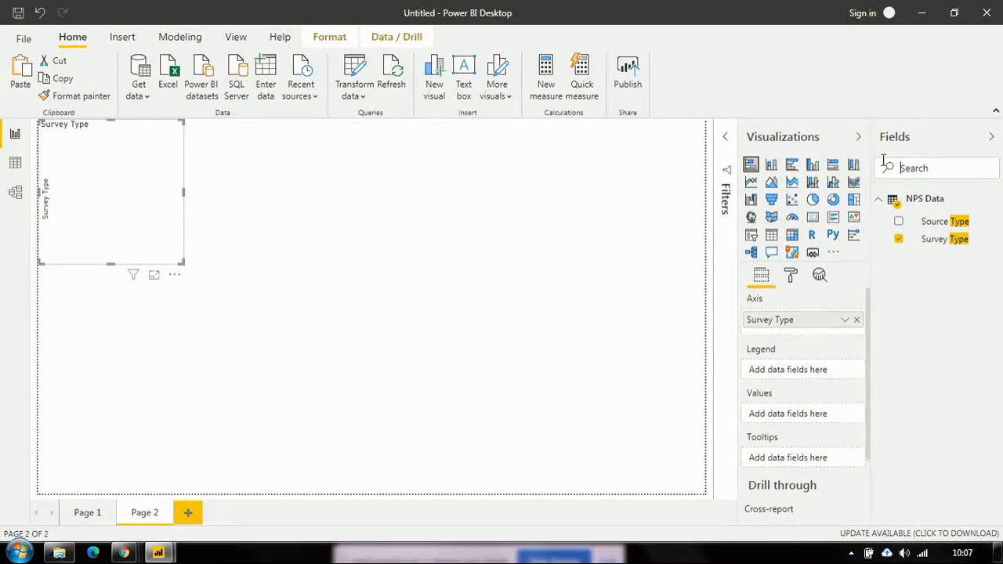
Search the fields for "uni", add Unique ID to the bar chart's values, and enlarge the chart.
{"action": "type", "text": "uni"}
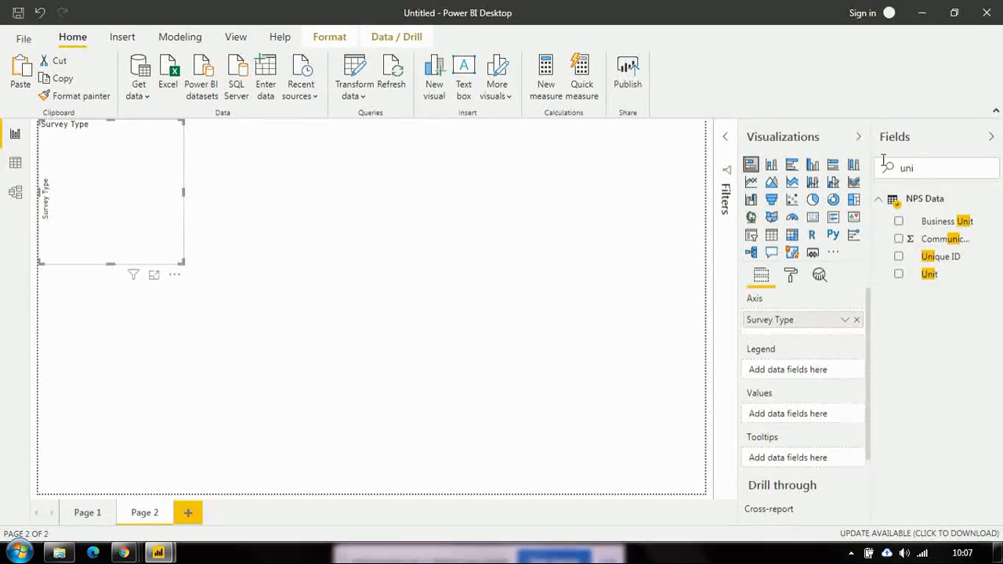
{"action": "left_click_drag", "start_coordinate": [870, 316], "coordinate": [808, 416]}
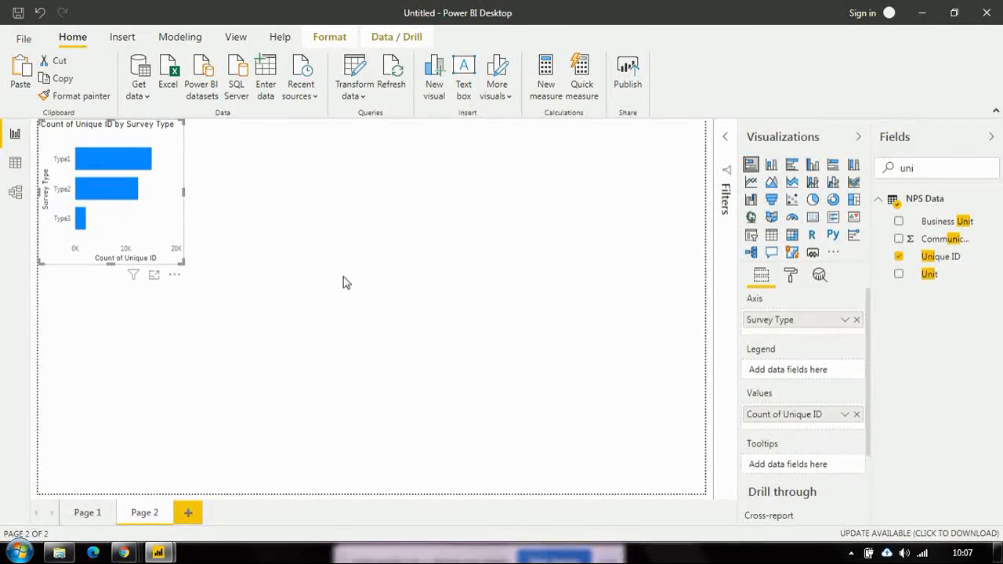
{"action": "left_click_drag", "start_coordinate": [181, 263], "coordinate": [306, 363]}
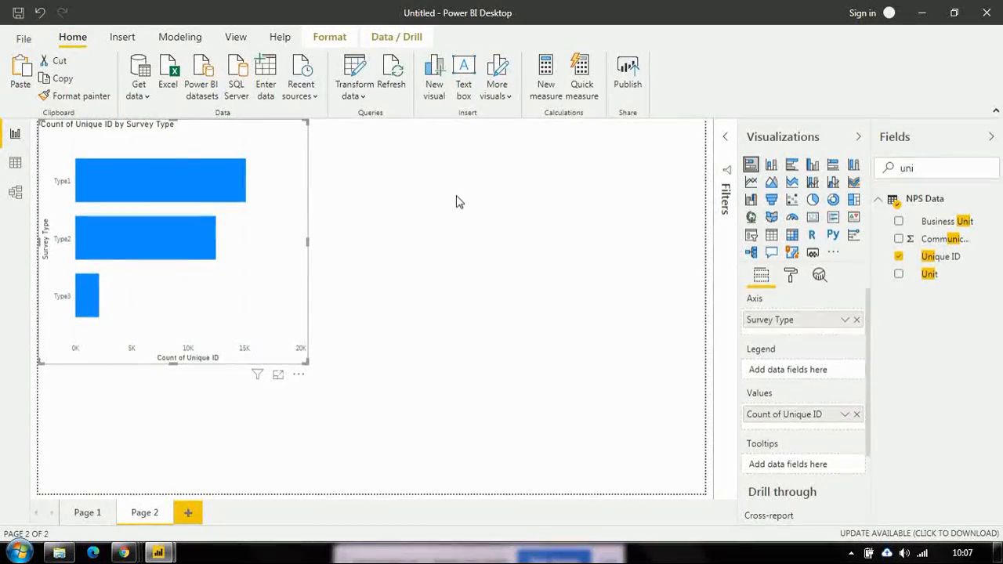
Turn on the border and the shadow for the bar chart and look over the shadow options.
{"action": "left_click", "coordinate": [791, 276]}
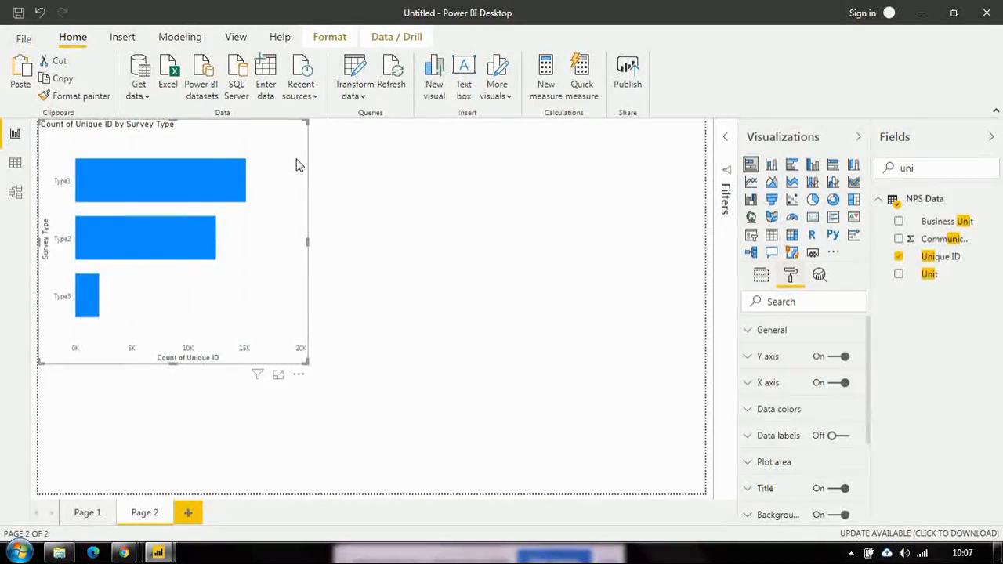
{"action": "left_click_drag", "start_coordinate": [867, 345], "coordinate": [869, 436]}
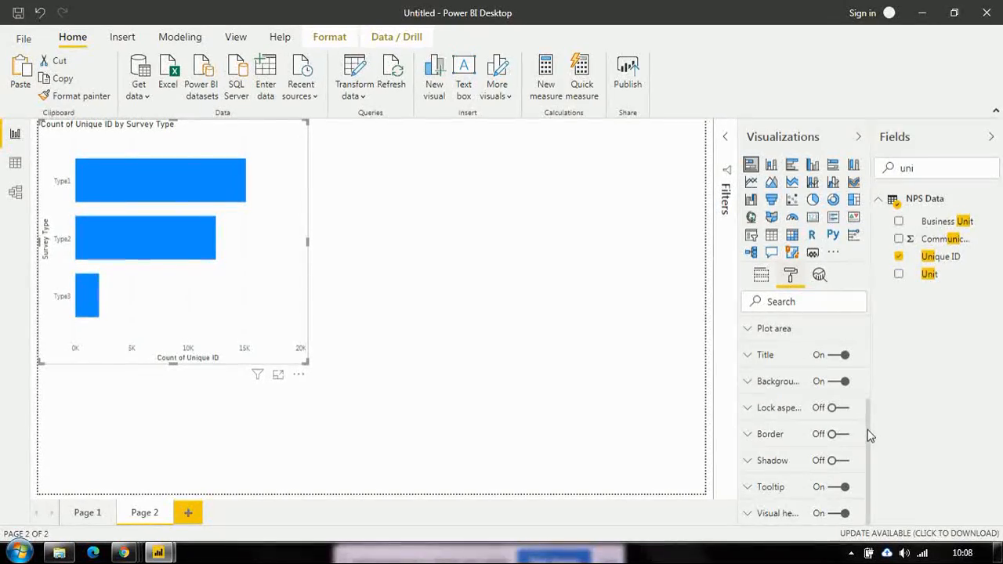
{"action": "left_click", "coordinate": [842, 436]}
{"action": "left_click", "coordinate": [842, 463]}
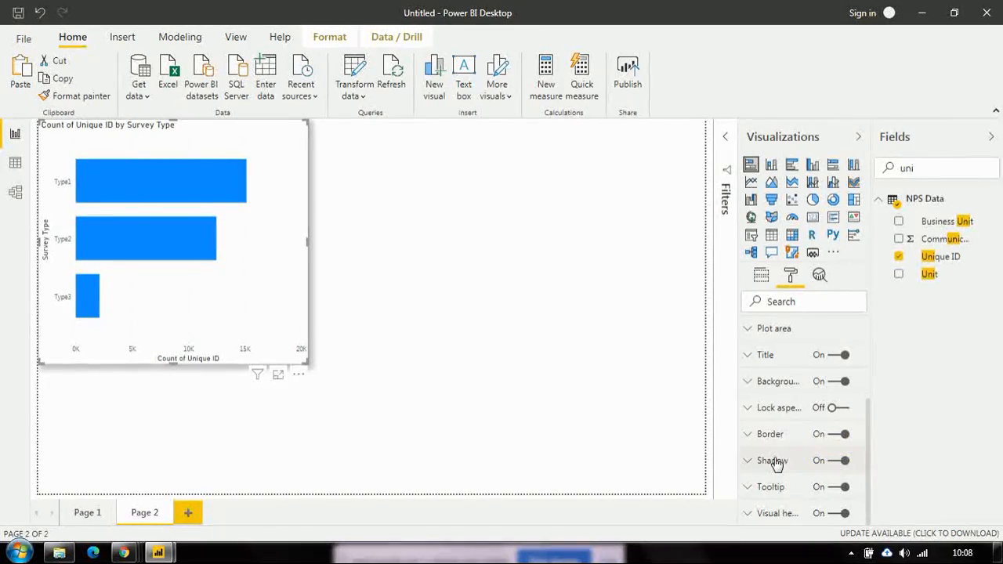
{"action": "left_click_drag", "start_coordinate": [870, 414], "coordinate": [872, 462]}
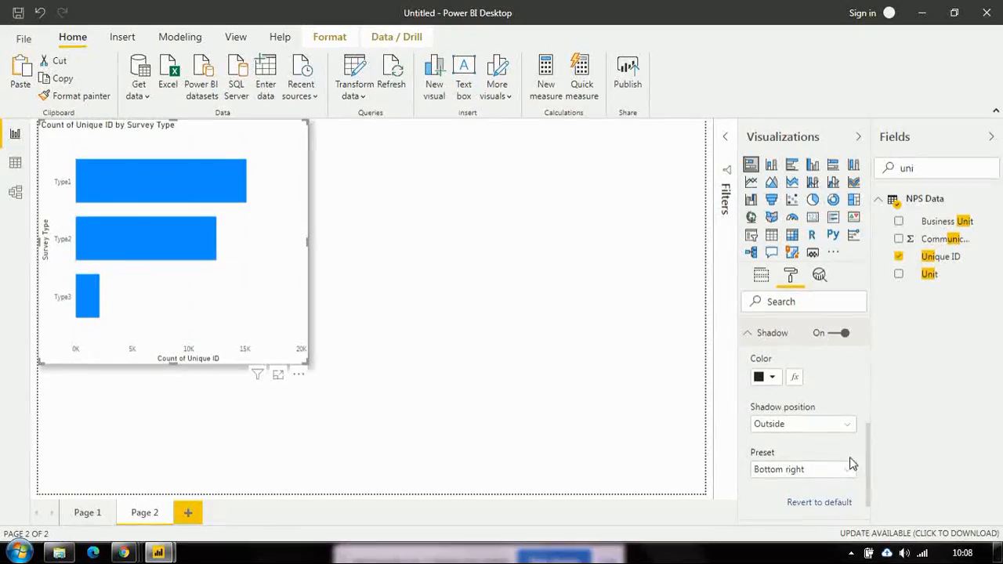
{"action": "left_click", "coordinate": [764, 336]}
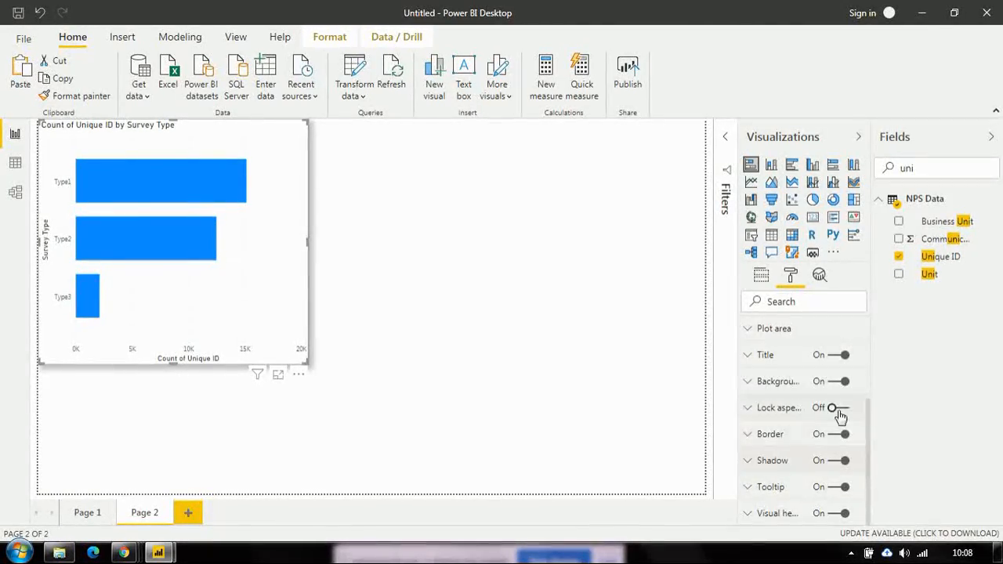
{"action": "left_click", "coordinate": [788, 384]}
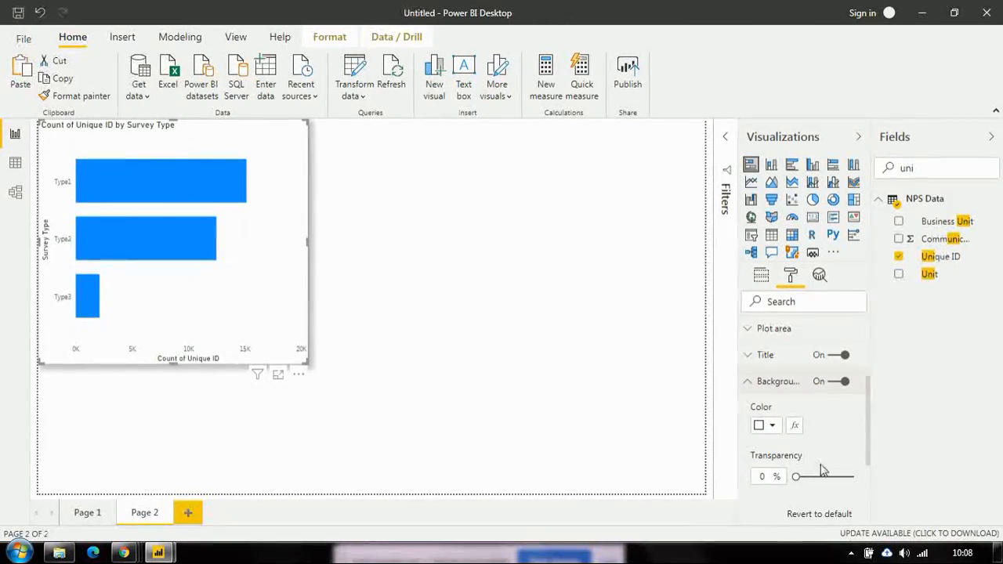
{"action": "scroll", "coordinate": [871, 404], "scroll_direction": "down", "scroll_amount": 2}
{"action": "scroll", "coordinate": [871, 392], "scroll_direction": "up", "scroll_amount": 5}
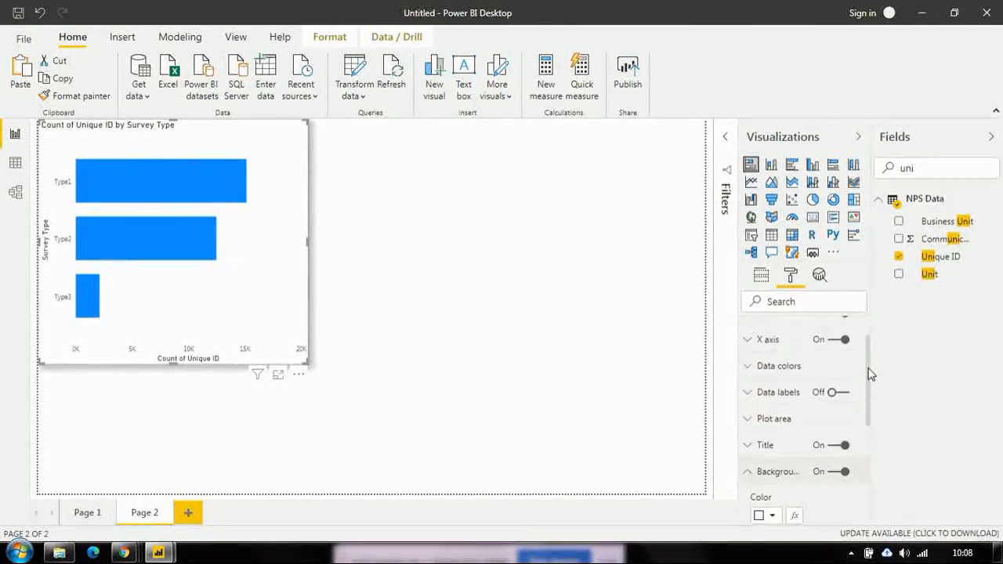
{"action": "left_click", "coordinate": [764, 472]}
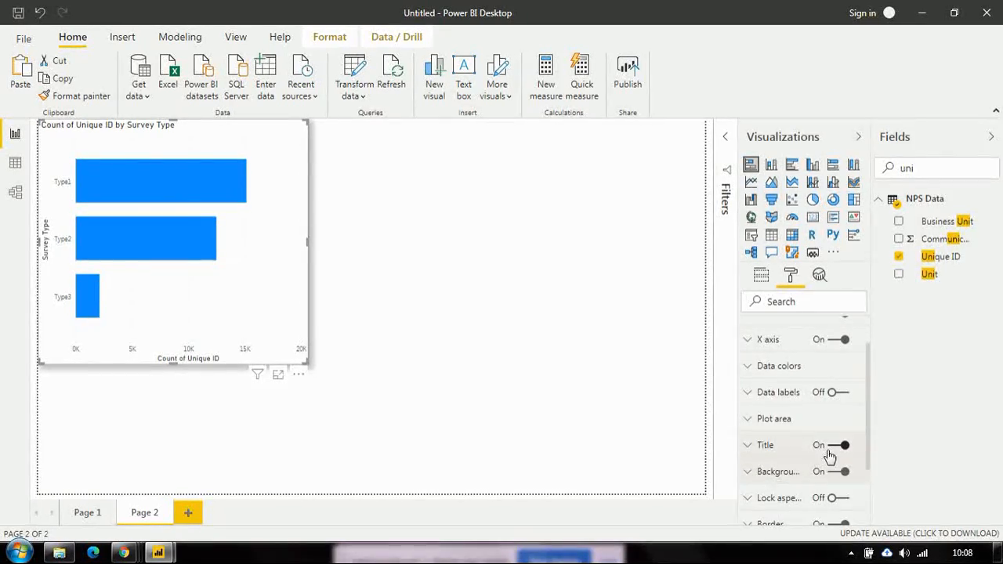
Change the bar chart's title text to "Count for each Survey Type".
{"action": "left_click", "coordinate": [764, 447]}
{"action": "left_click_drag", "start_coordinate": [870, 376], "coordinate": [870, 416]}
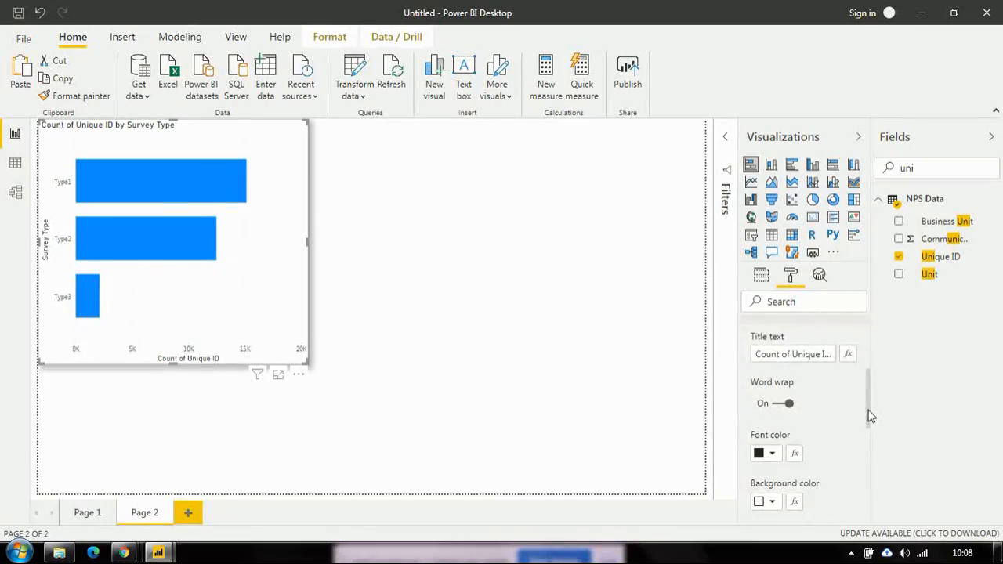
{"action": "left_click_drag", "start_coordinate": [872, 405], "coordinate": [869, 389]}
{"action": "left_click", "coordinate": [794, 415]}
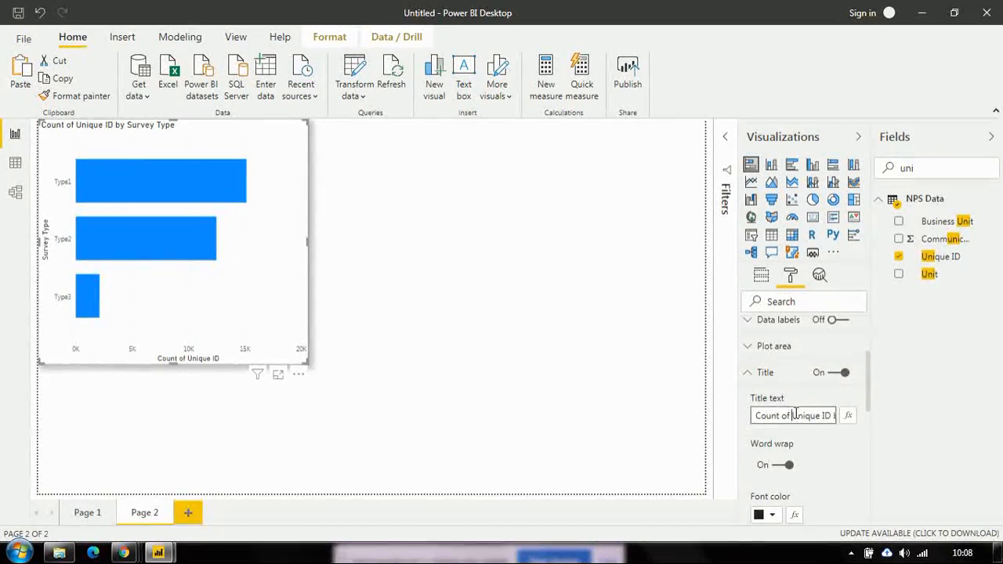
{"action": "triple_click", "coordinate": [796, 415]}
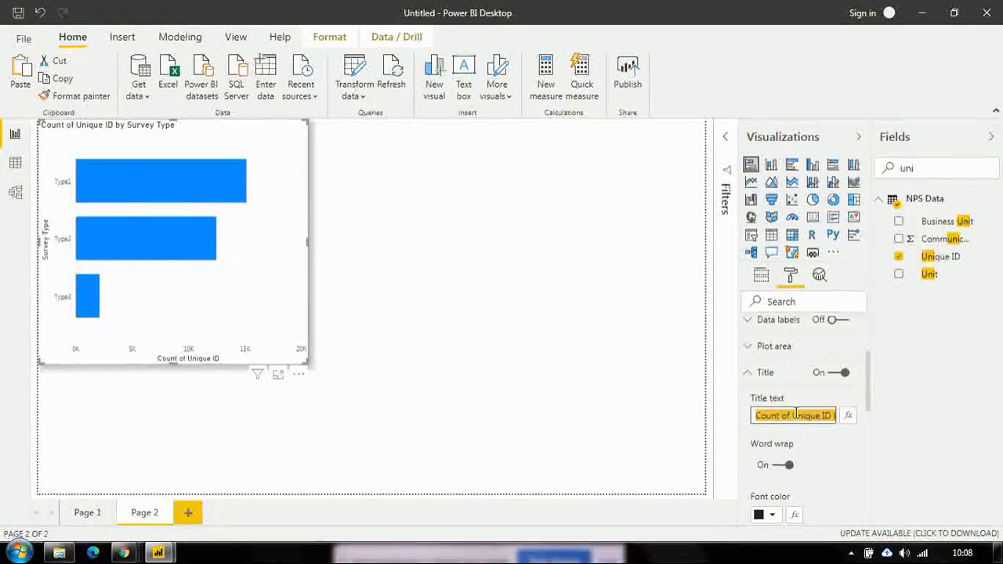
{"action": "type", "text": "Count for"}
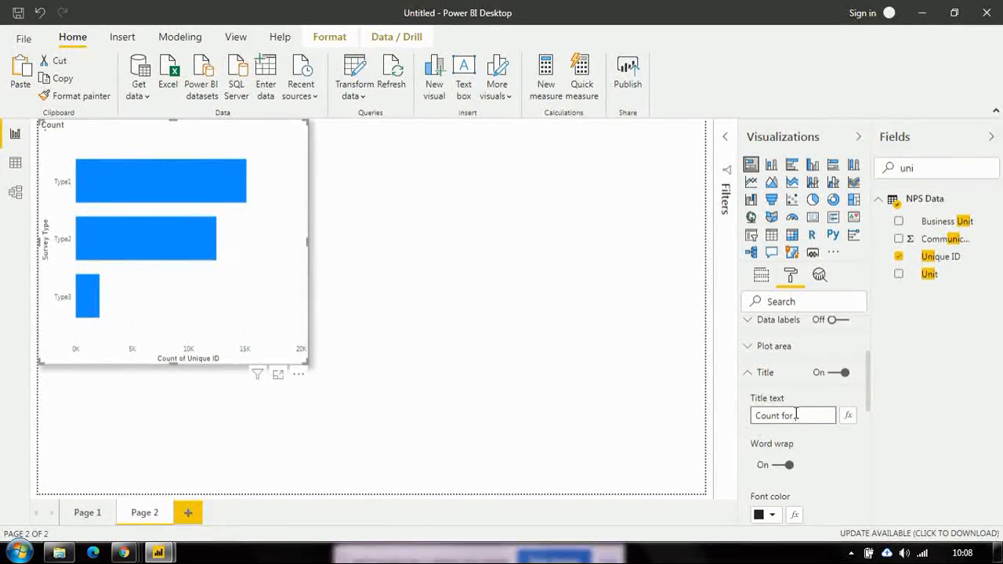
{"action": "type", "text": " each Survey Type"}
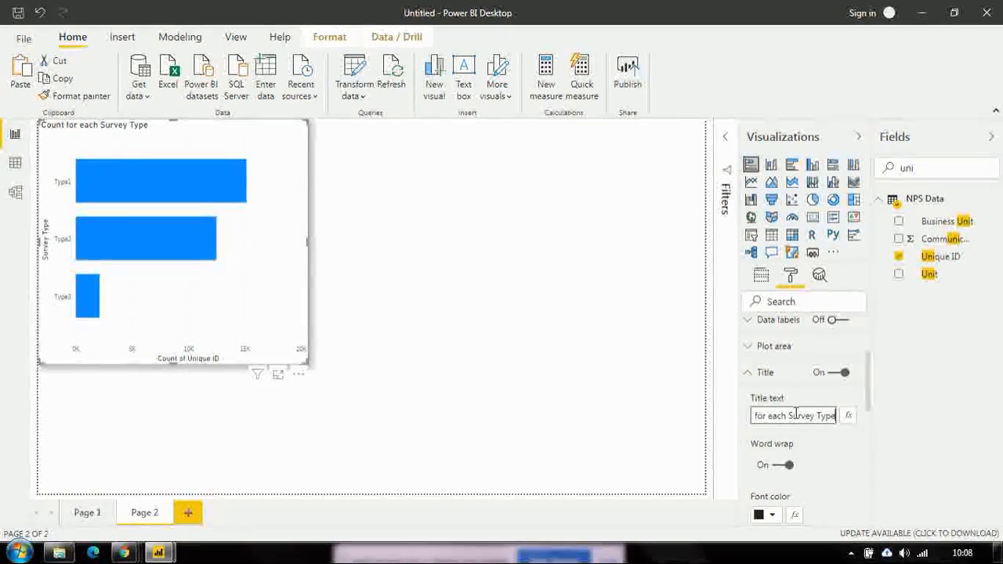
Set the chart title's font color to dark blue and its alignment to center.
{"action": "left_click_drag", "start_coordinate": [872, 389], "coordinate": [869, 426]}
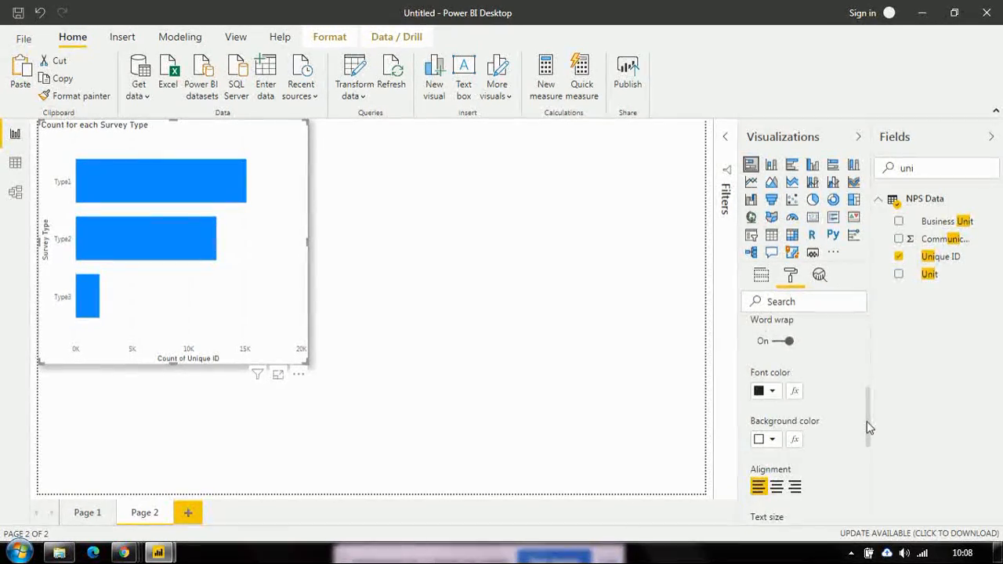
{"action": "left_click", "coordinate": [772, 395]}
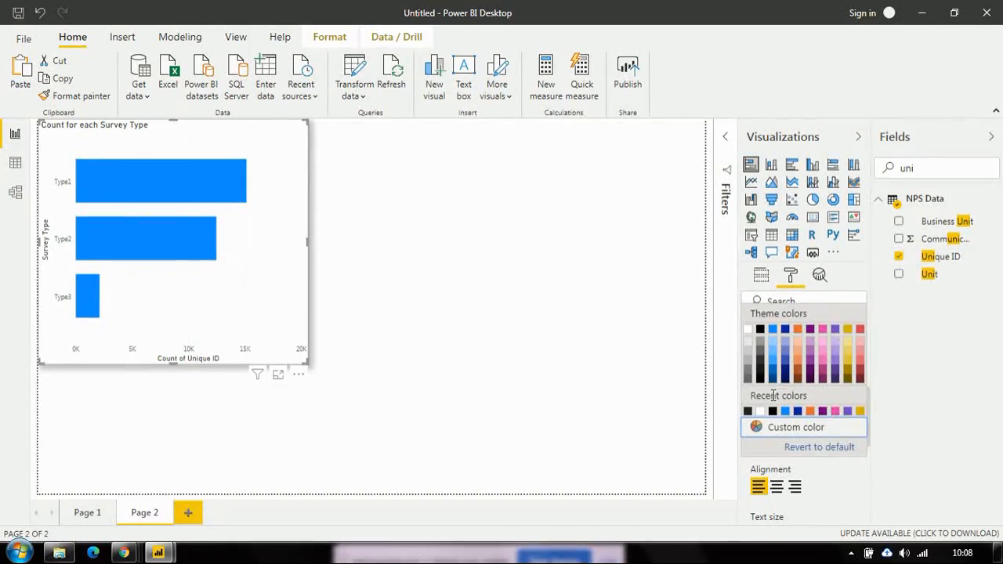
{"action": "left_click", "coordinate": [786, 330]}
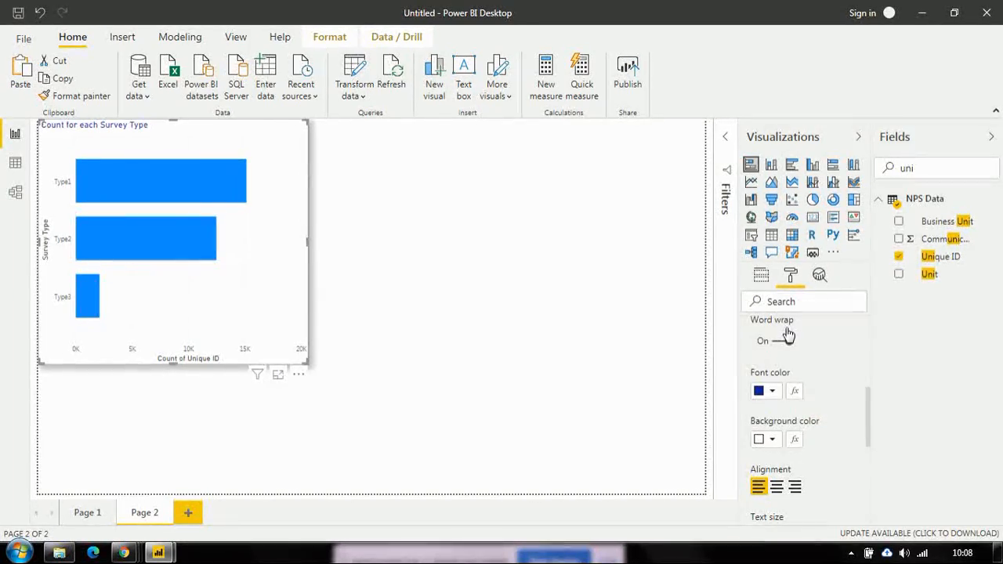
{"action": "left_click", "coordinate": [777, 488]}
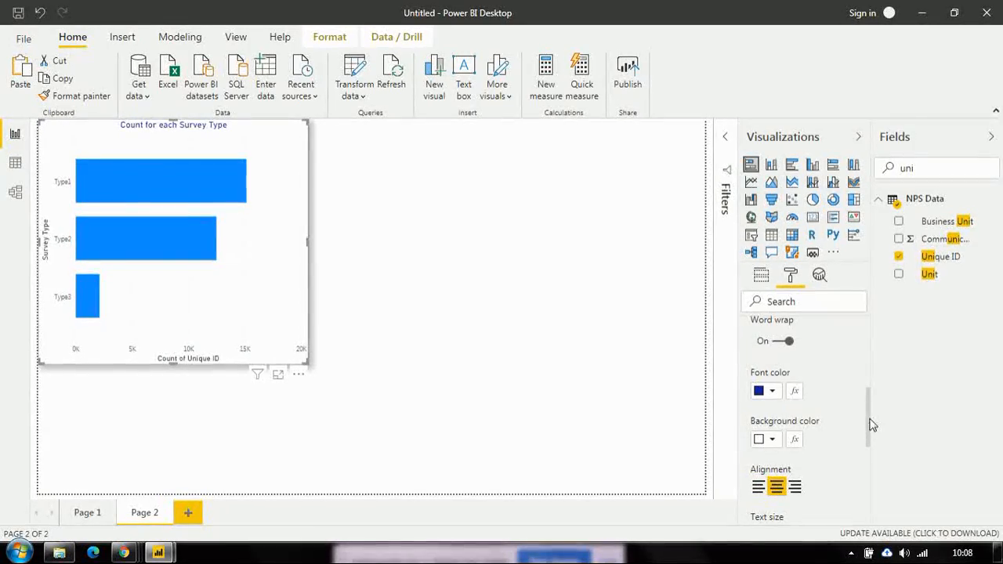
Set the chart title's text size to 17 pt and its font family to Comic Sans MS, and collapse the title settings.
{"action": "left_click_drag", "start_coordinate": [869, 419], "coordinate": [870, 457]}
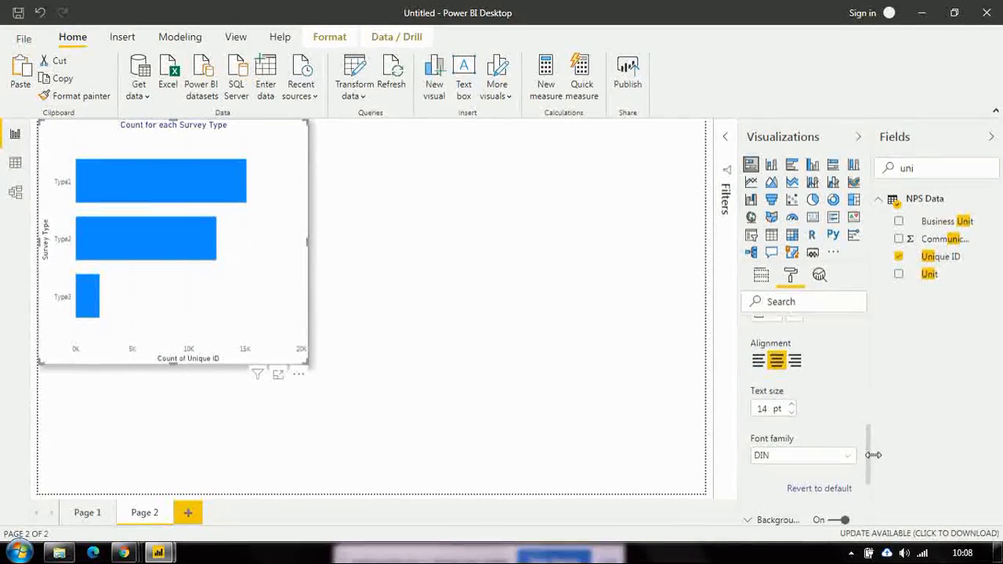
{"action": "left_click", "coordinate": [792, 403]}
{"action": "left_click", "coordinate": [792, 403]}
{"action": "left_click", "coordinate": [792, 403]}
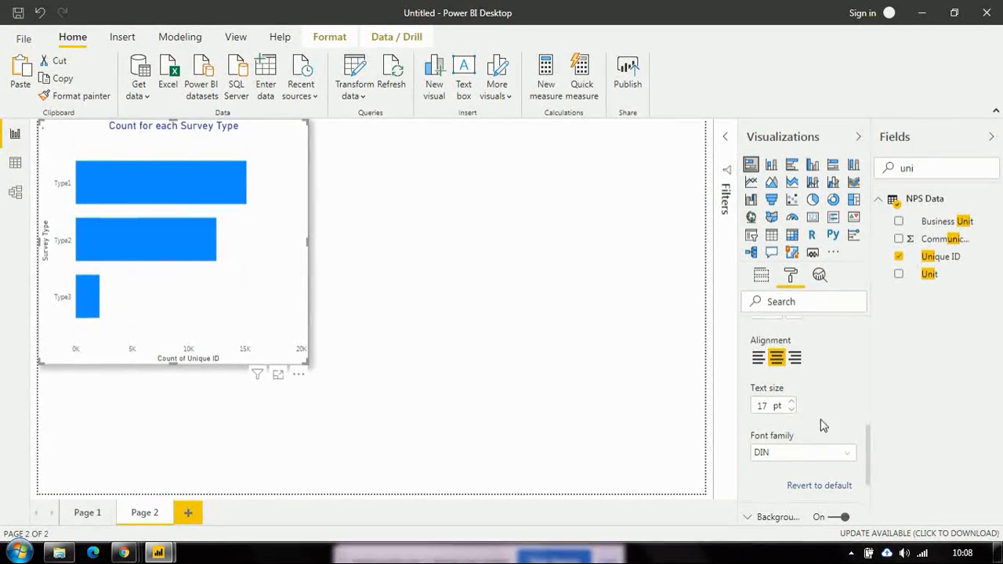
{"action": "left_click", "coordinate": [848, 458]}
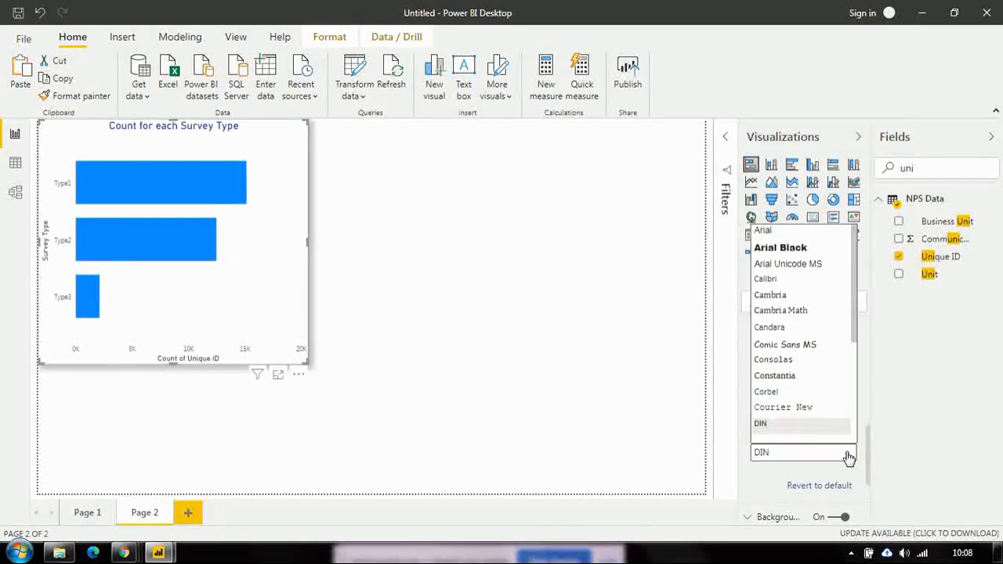
{"action": "left_click", "coordinate": [795, 346]}
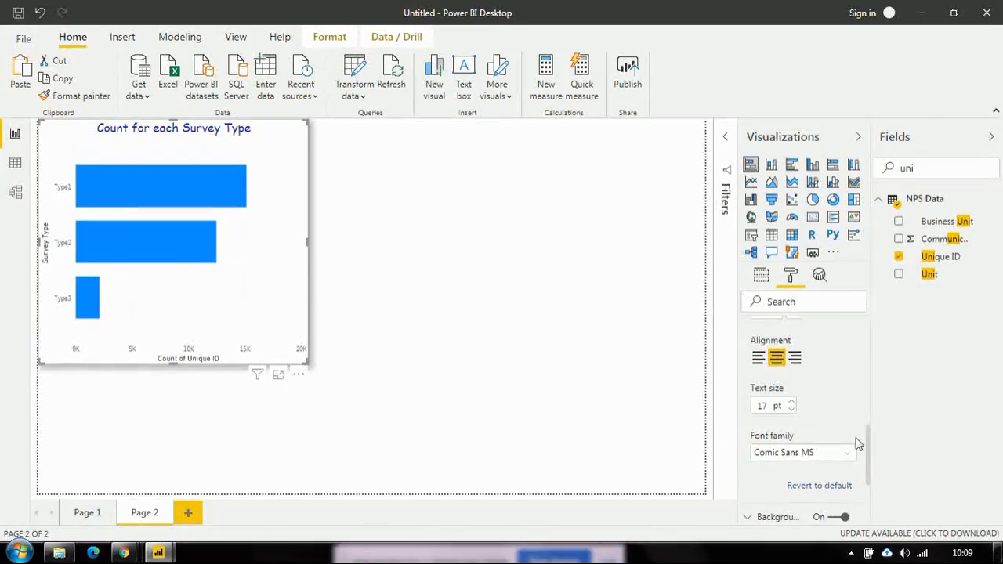
{"action": "left_click_drag", "start_coordinate": [871, 450], "coordinate": [867, 369]}
{"action": "left_click", "coordinate": [751, 388]}
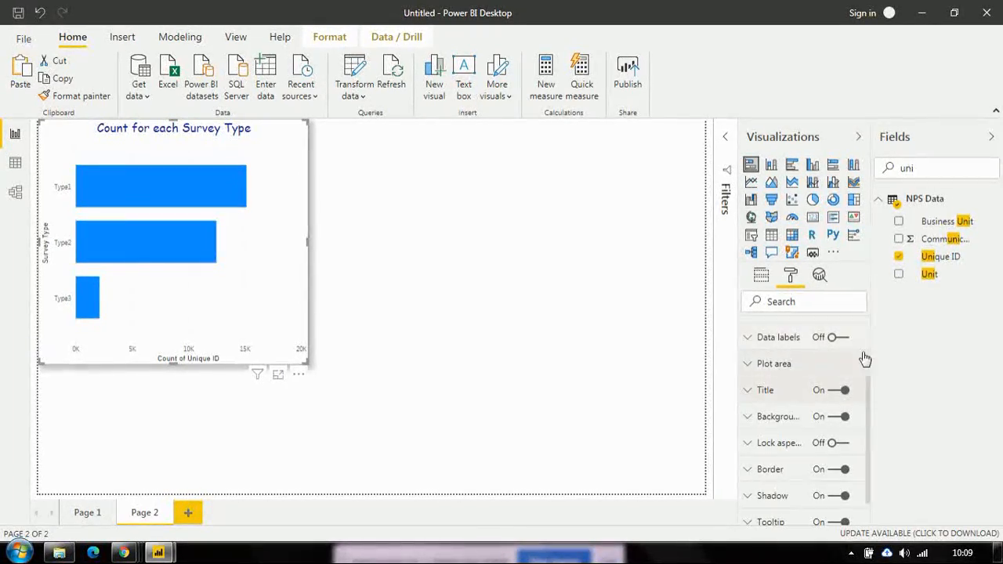
Turn on the bar chart's data labels and set their display units to None.
{"action": "left_click_drag", "start_coordinate": [871, 385], "coordinate": [871, 367]}
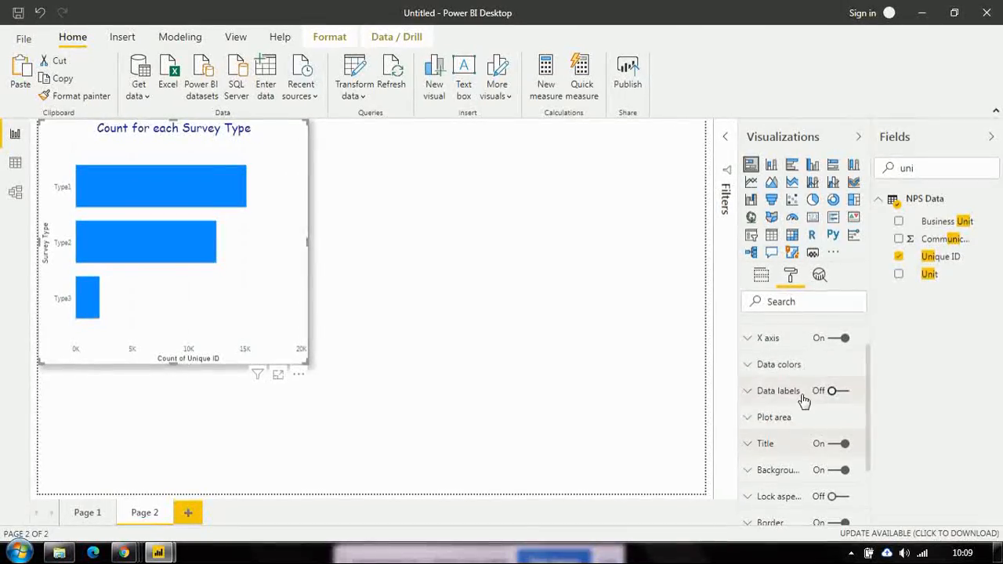
{"action": "left_click", "coordinate": [842, 392]}
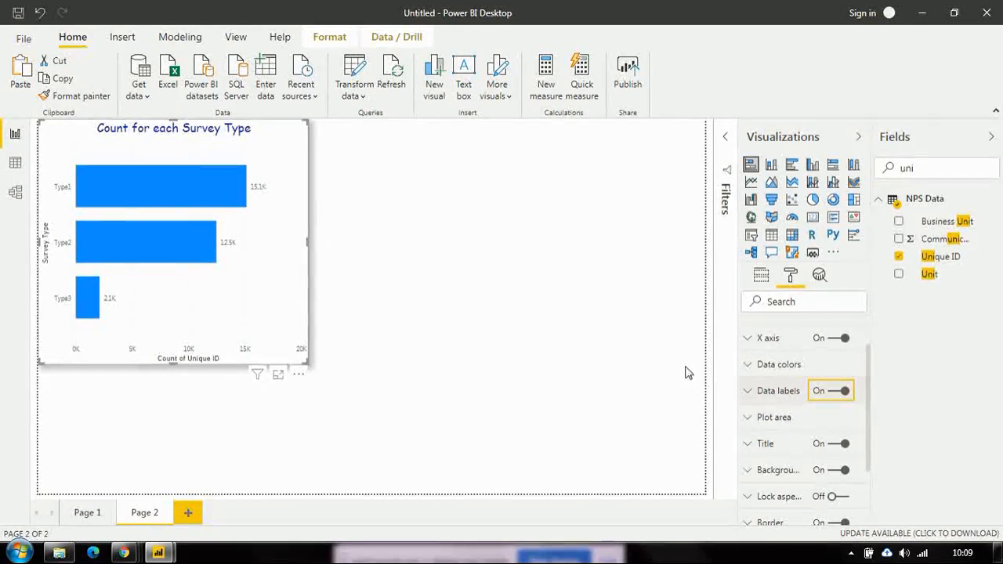
{"action": "left_click", "coordinate": [771, 396]}
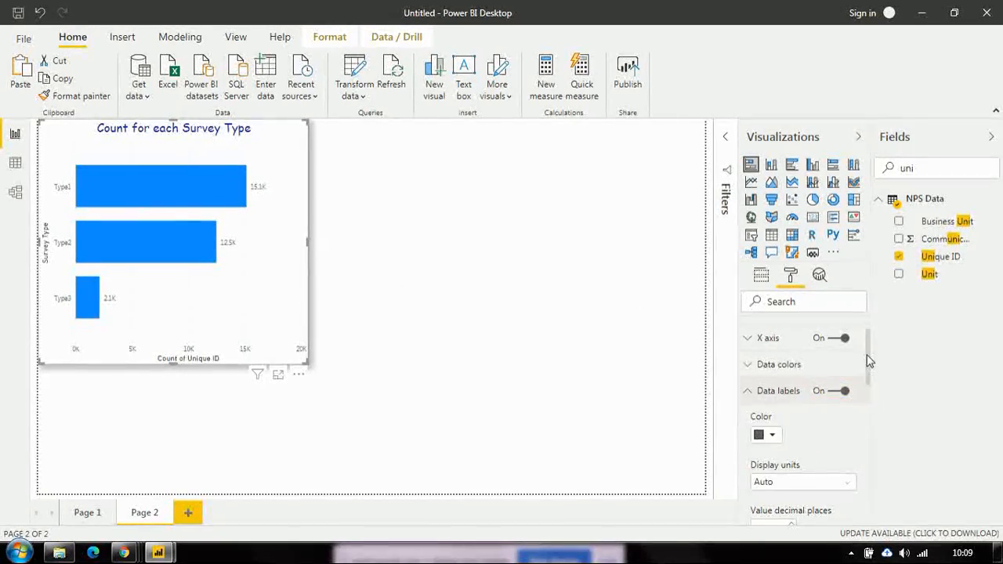
{"action": "scroll", "coordinate": [869, 360], "scroll_direction": "down", "scroll_amount": 3}
{"action": "left_click", "coordinate": [813, 373]}
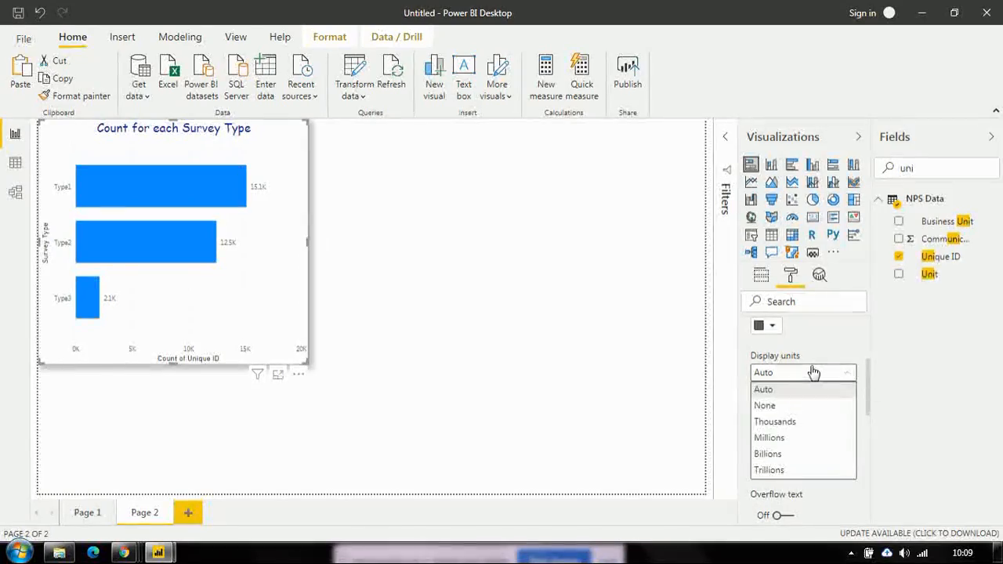
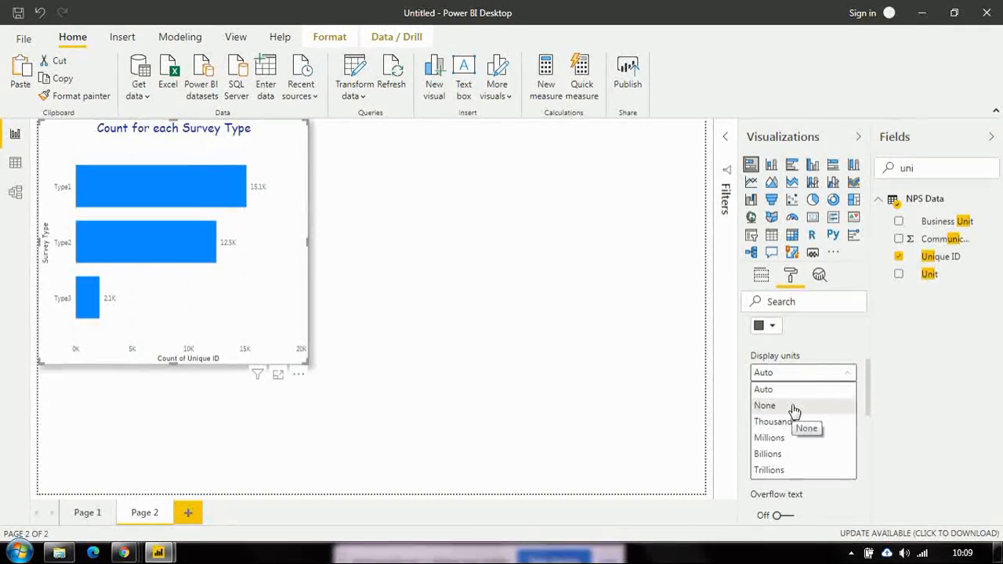
{"action": "left_click", "coordinate": [794, 408]}
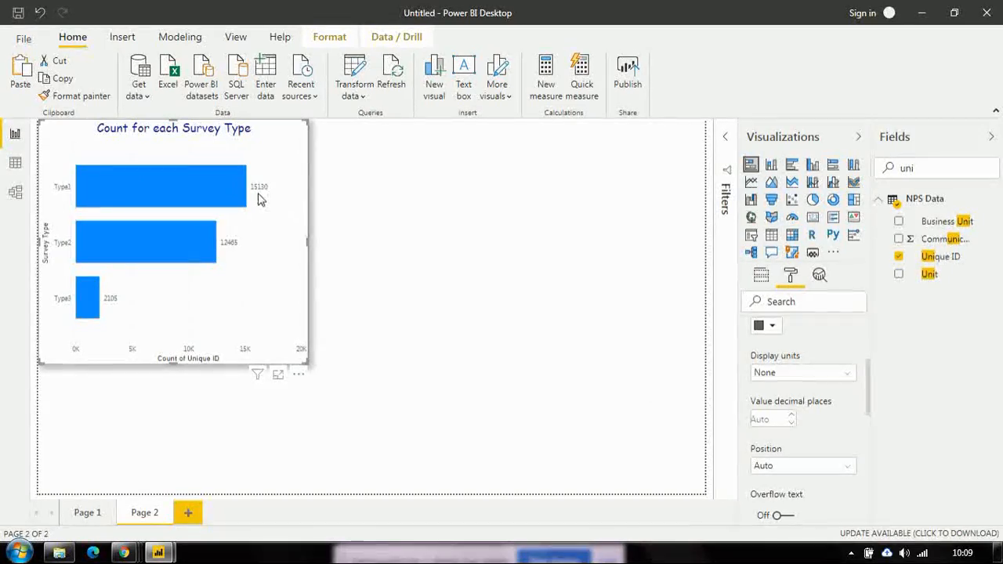
Change the data labels' display units to Millions.
{"action": "left_click", "coordinate": [831, 374]}
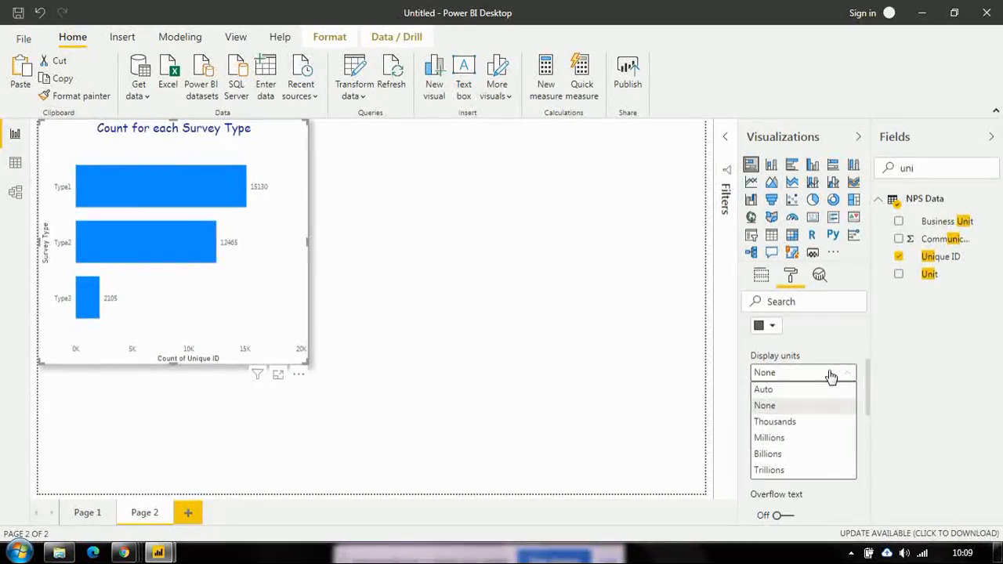
{"action": "left_click", "coordinate": [803, 439]}
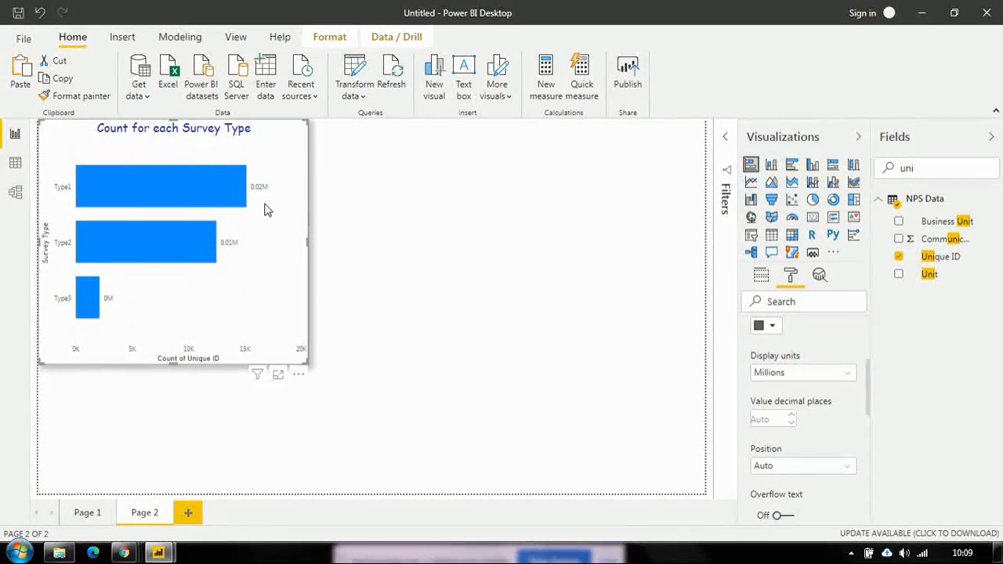
Set the data labels' display units to None and collapse the data label settings.
{"action": "left_click", "coordinate": [841, 381]}
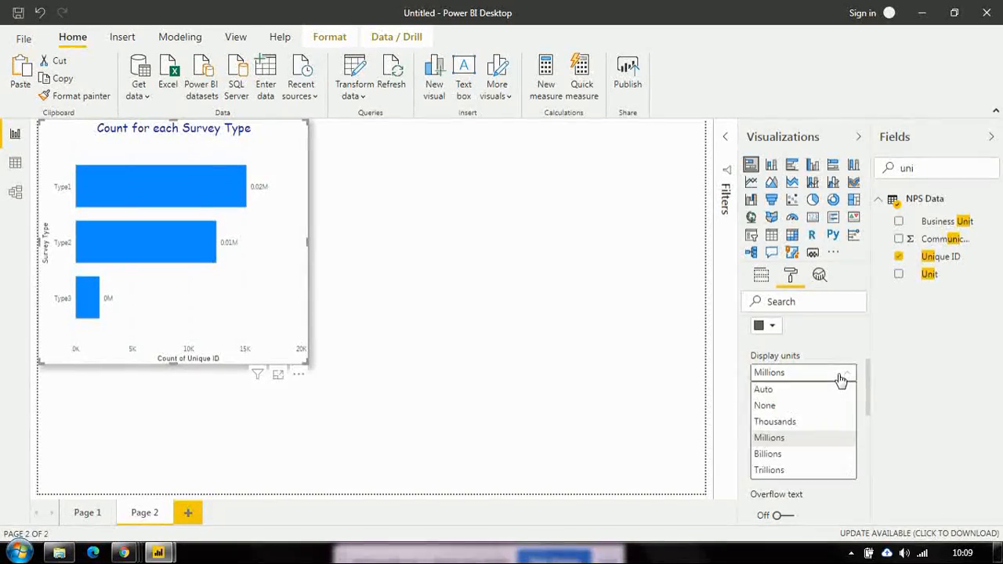
{"action": "left_click", "coordinate": [804, 406]}
{"action": "left_click_drag", "start_coordinate": [869, 379], "coordinate": [869, 340]}
{"action": "left_click", "coordinate": [786, 421]}
Enable individual data colors for all survey types and color the Type1 bar orange.
{"action": "left_click", "coordinate": [768, 398]}
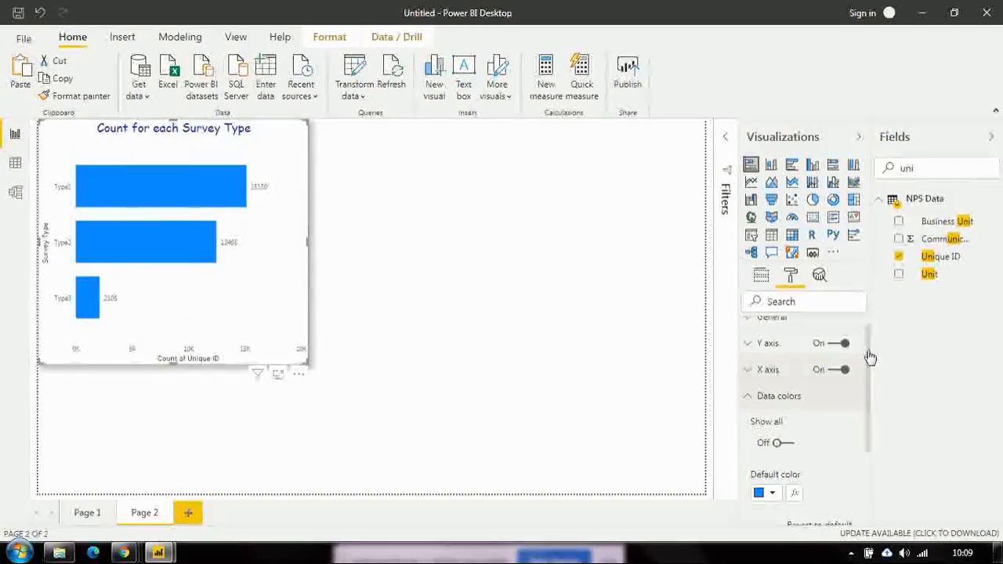
{"action": "left_click_drag", "start_coordinate": [871, 347], "coordinate": [868, 397]}
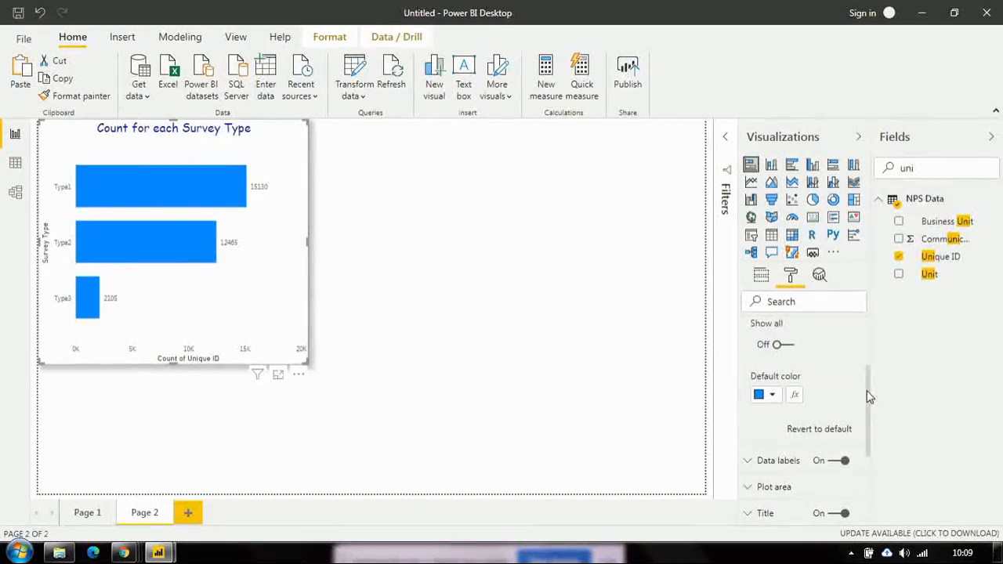
{"action": "left_click", "coordinate": [792, 346]}
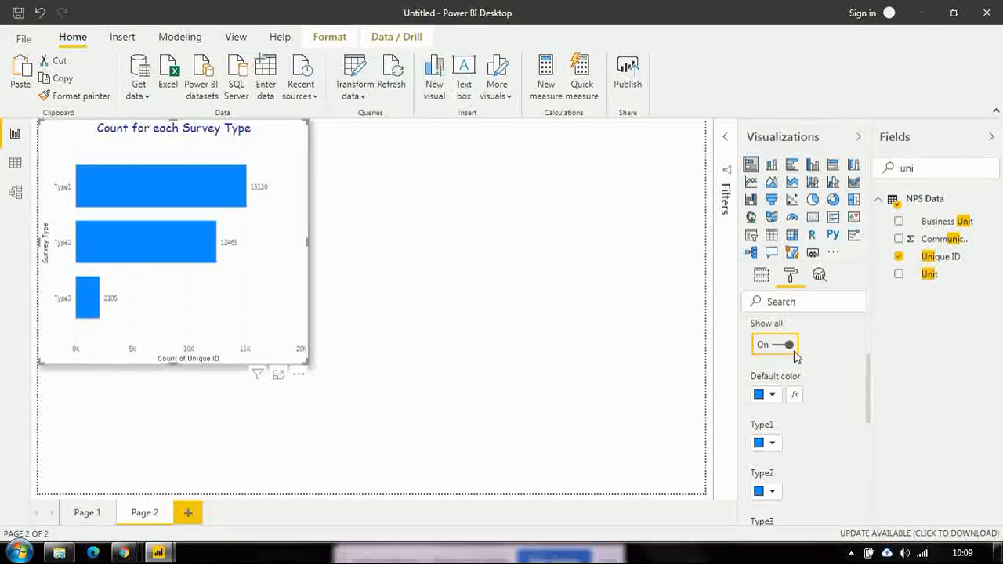
{"action": "left_click", "coordinate": [772, 444]}
{"action": "left_click", "coordinate": [798, 306]}
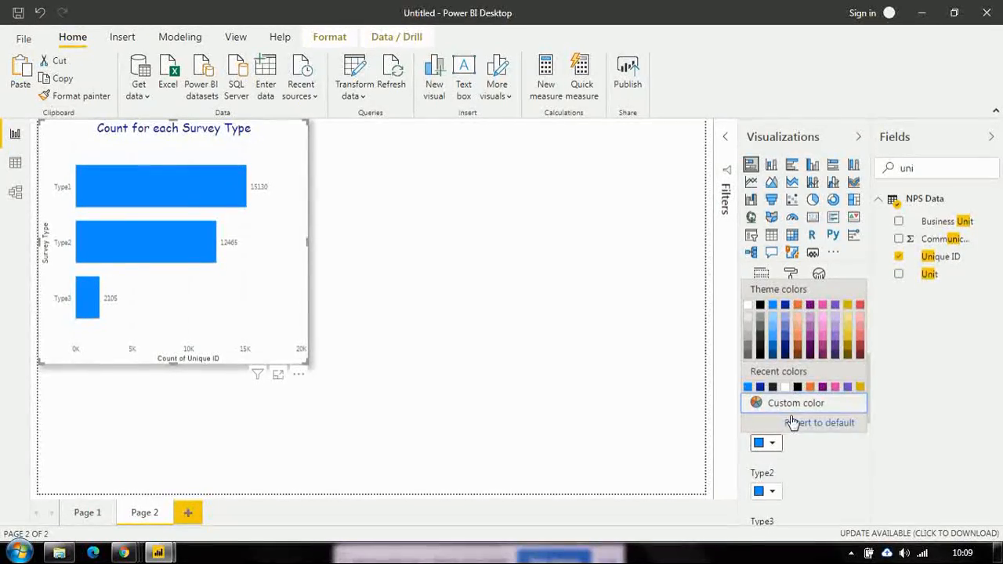
Color the Type2 bar pink and the Type3 bar black, and collapse the data color settings.
{"action": "left_click", "coordinate": [773, 492]}
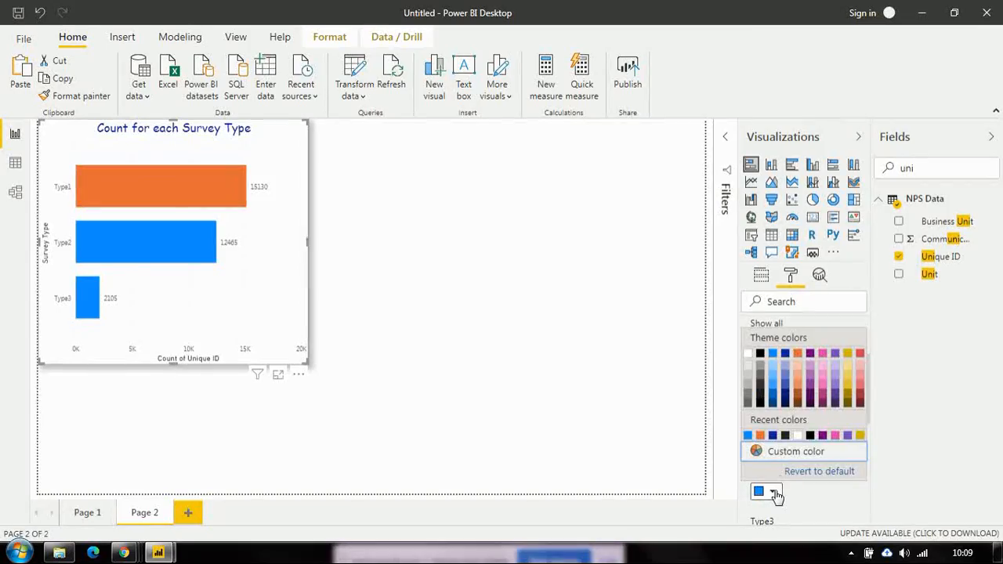
{"action": "left_click", "coordinate": [823, 354]}
{"action": "left_click_drag", "start_coordinate": [865, 369], "coordinate": [871, 411]}
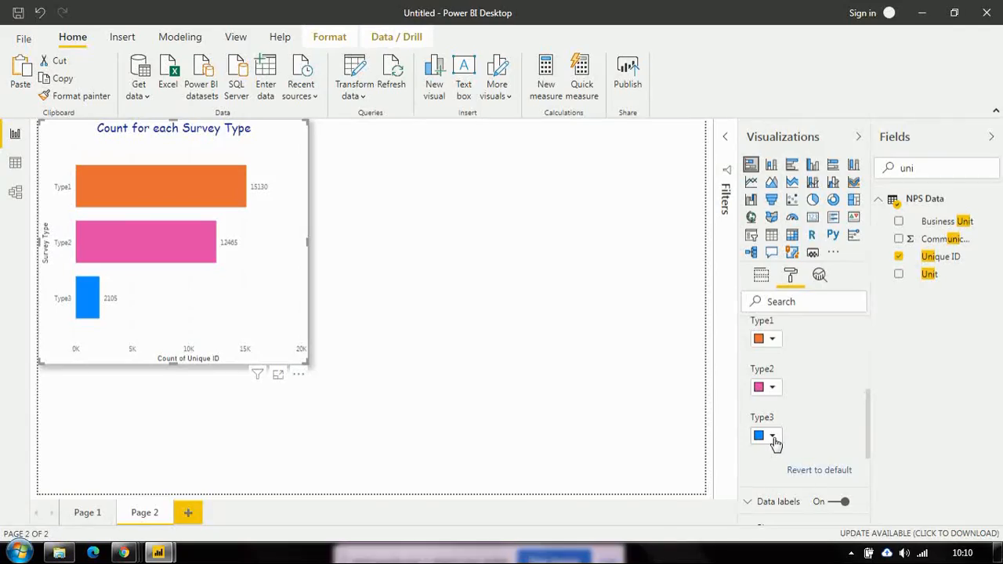
{"action": "left_click", "coordinate": [772, 437]}
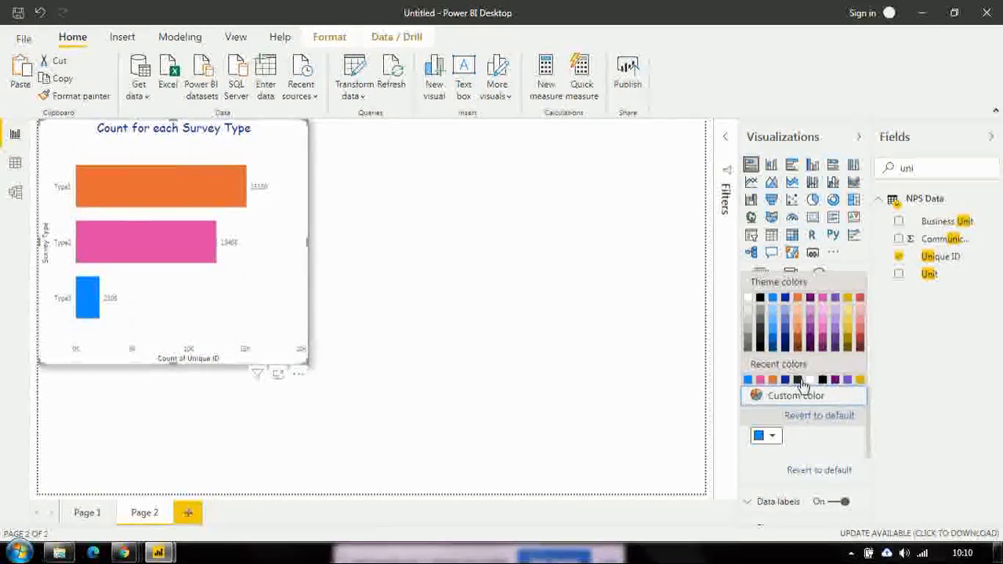
{"action": "left_click", "coordinate": [800, 380]}
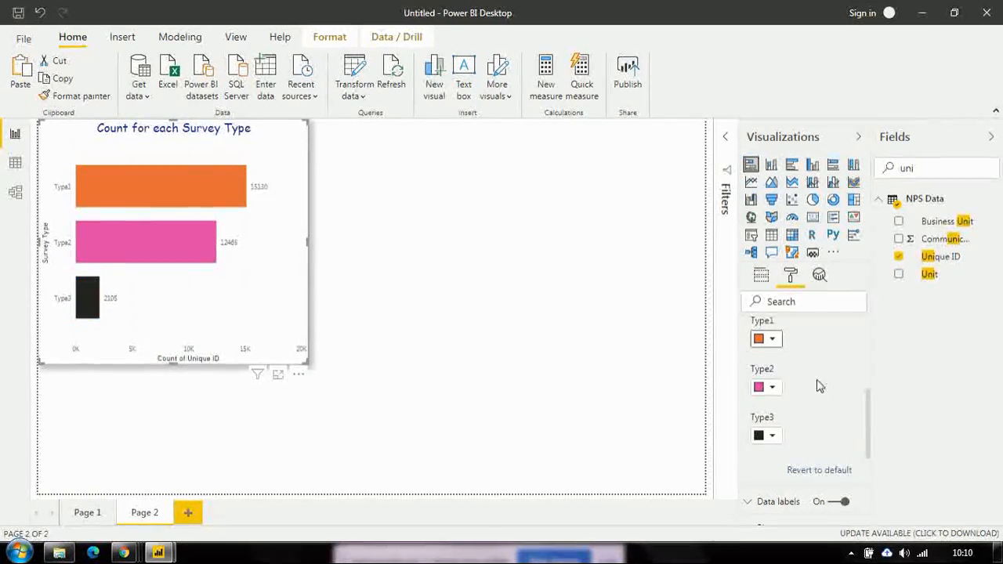
{"action": "left_click_drag", "start_coordinate": [870, 417], "coordinate": [871, 365]}
{"action": "left_click", "coordinate": [757, 406]}
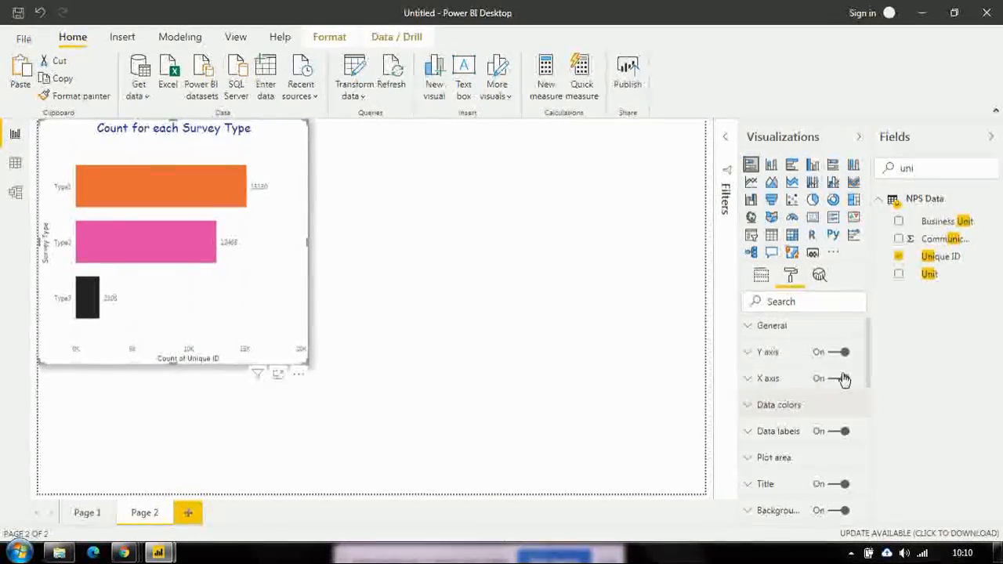
Set the start value of the chart's X axis to 5000.
{"action": "left_click", "coordinate": [764, 352]}
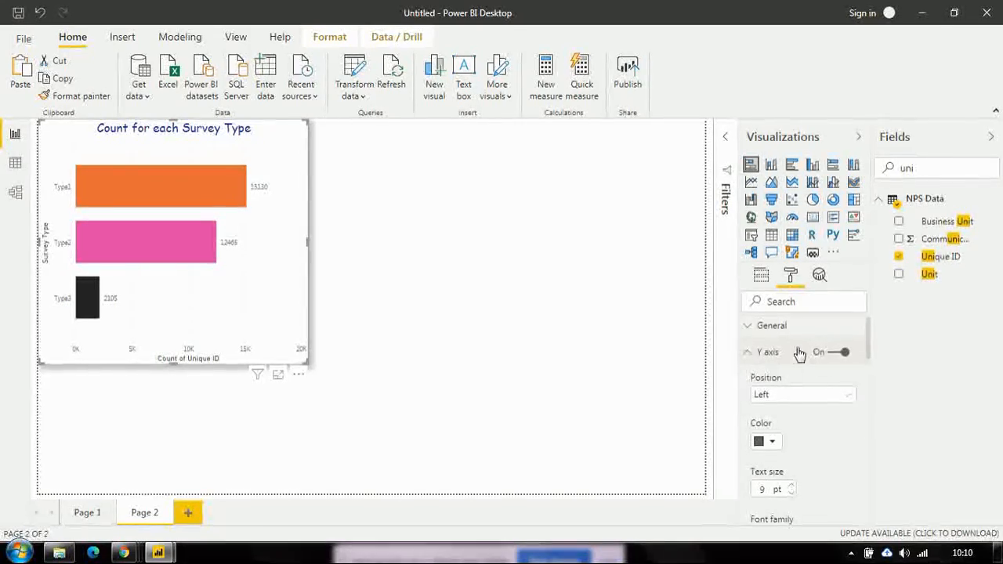
{"action": "left_click", "coordinate": [768, 353]}
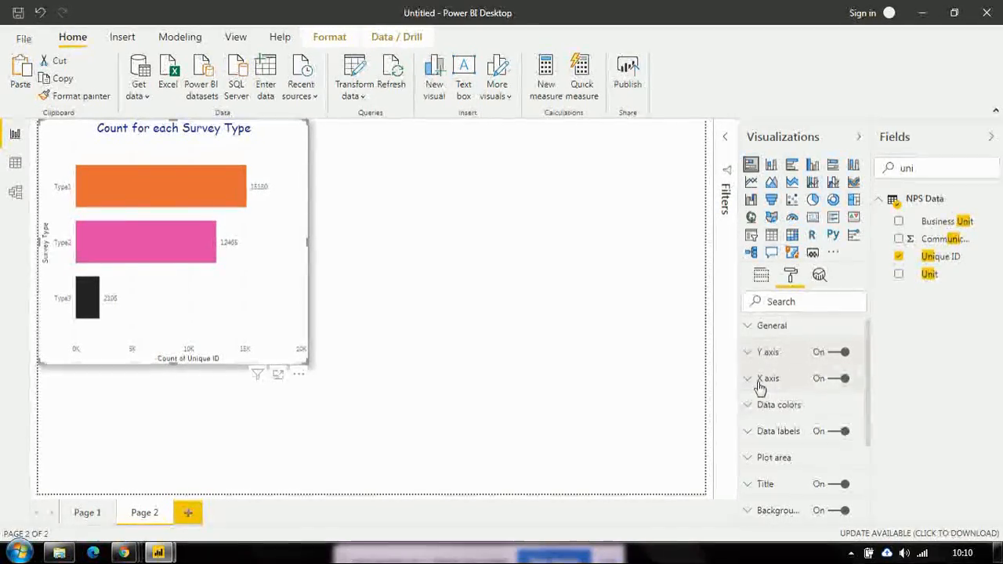
{"action": "left_click", "coordinate": [861, 384]}
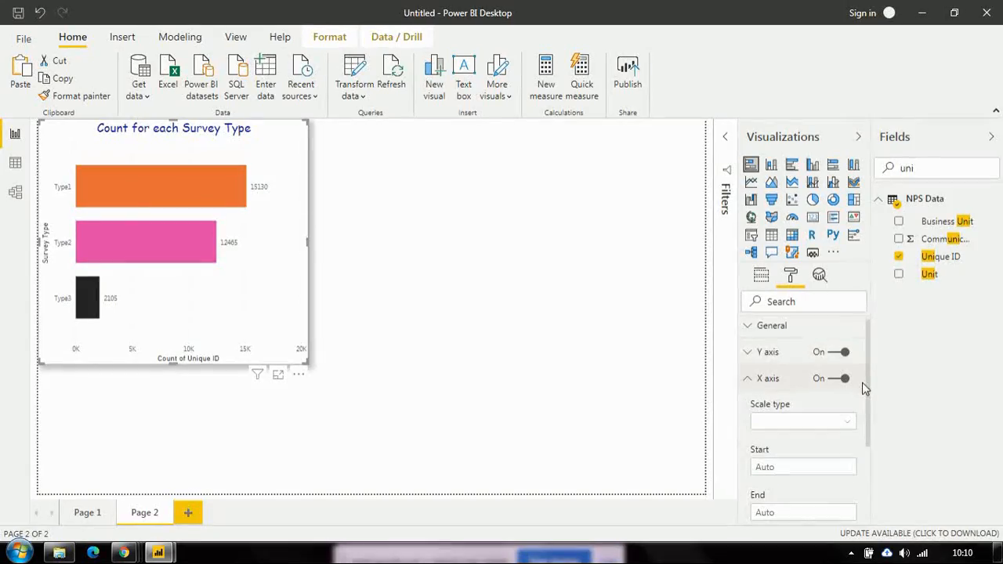
{"action": "scroll", "coordinate": [870, 392], "scroll_direction": "down", "scroll_amount": 3}
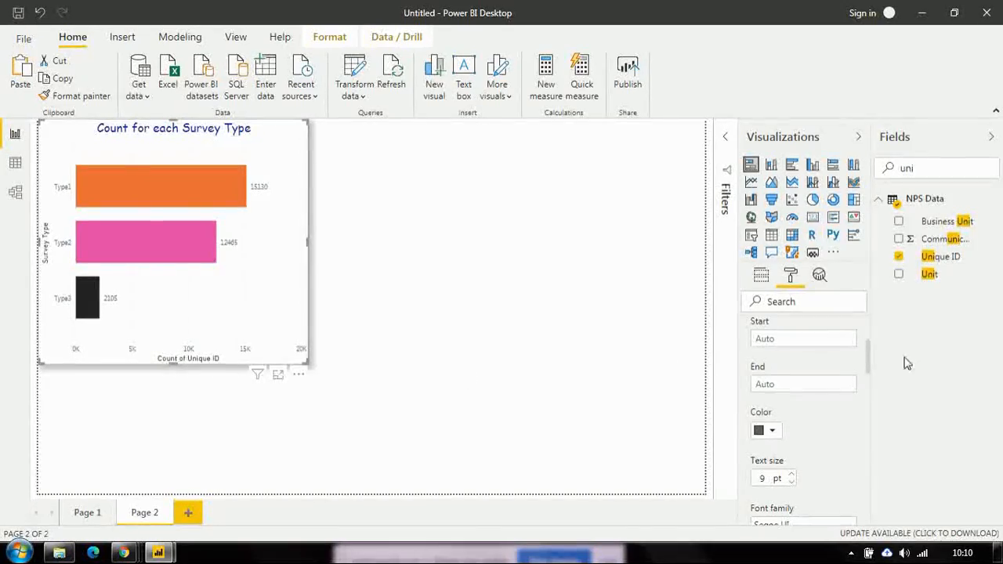
{"action": "scroll", "coordinate": [868, 342], "scroll_direction": "up", "scroll_amount": 2}
{"action": "scroll", "coordinate": [820, 369], "scroll_direction": "down", "scroll_amount": 1}
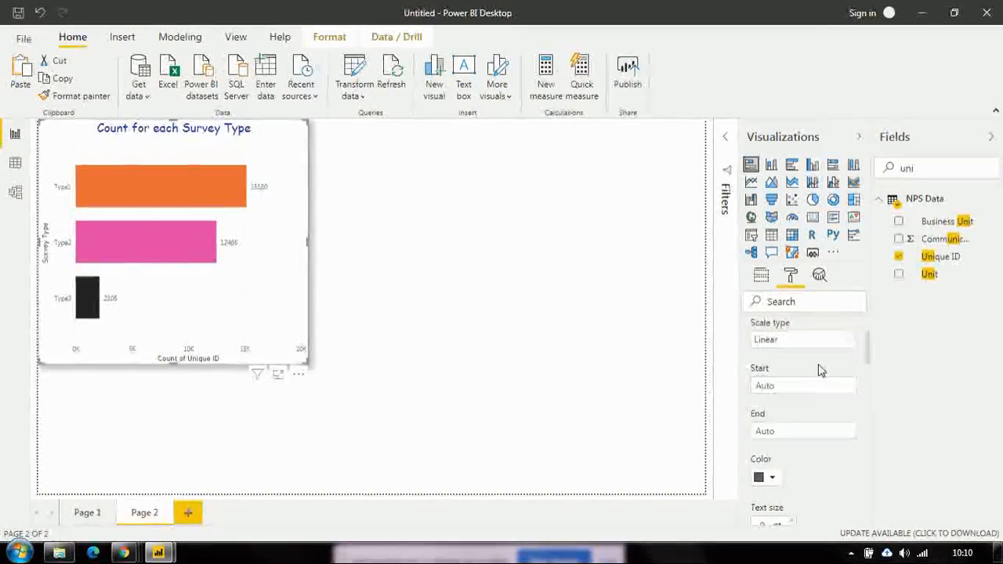
{"action": "left_click", "coordinate": [799, 385]}
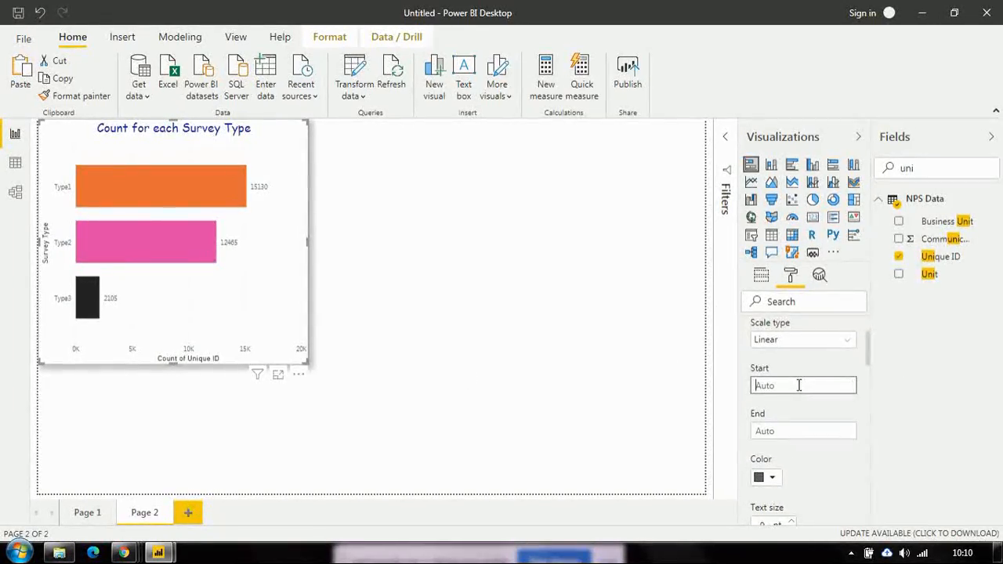
{"action": "type", "text": "5"}
{"action": "key", "text": "Return"}
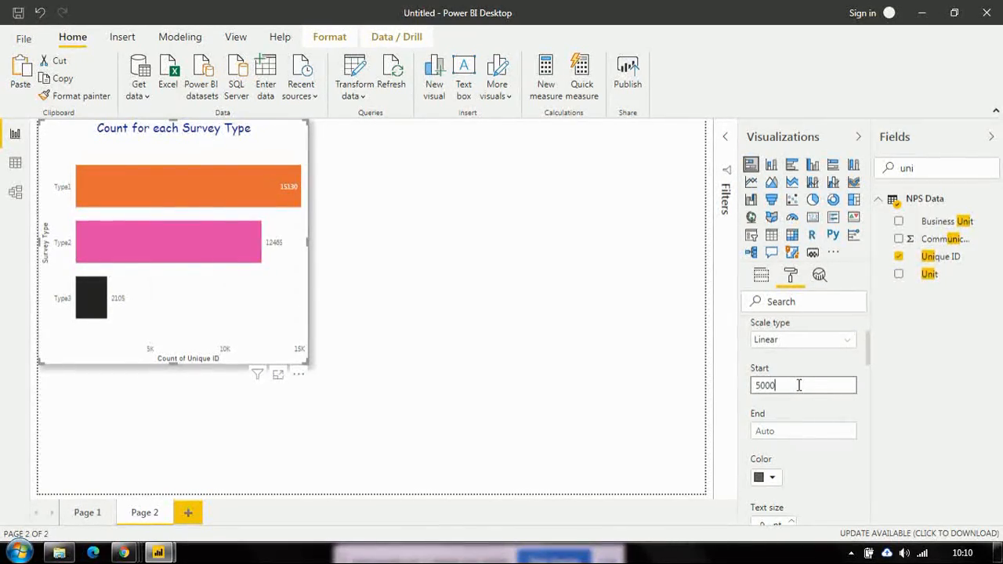
{"action": "key", "text": "Return"}
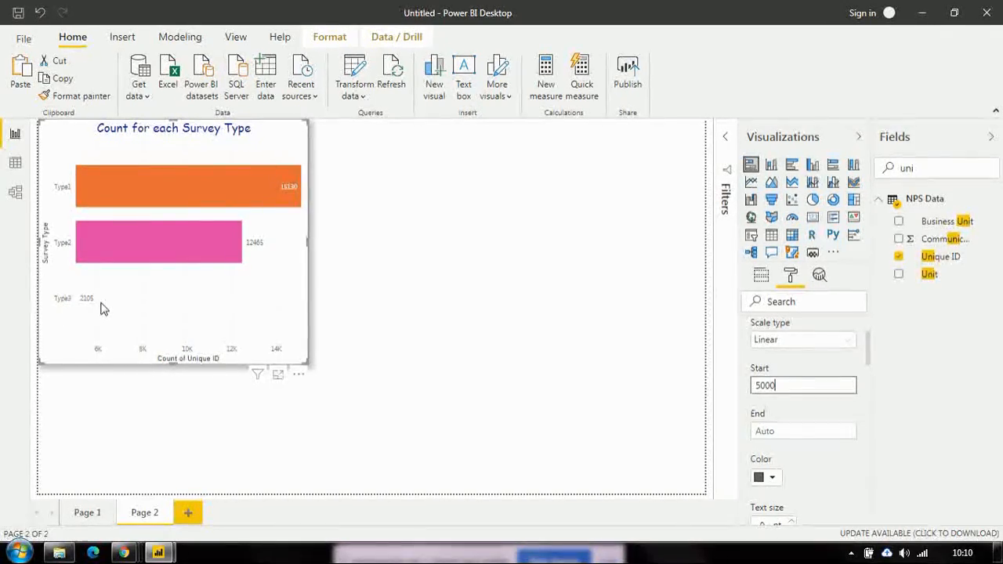
Clear the X axis start value so it uses Auto, and collapse the X axis settings.
{"action": "key", "text": "BackSpace"}
{"action": "key", "text": "BackSpace"}
{"action": "key", "text": "BackSpace"}
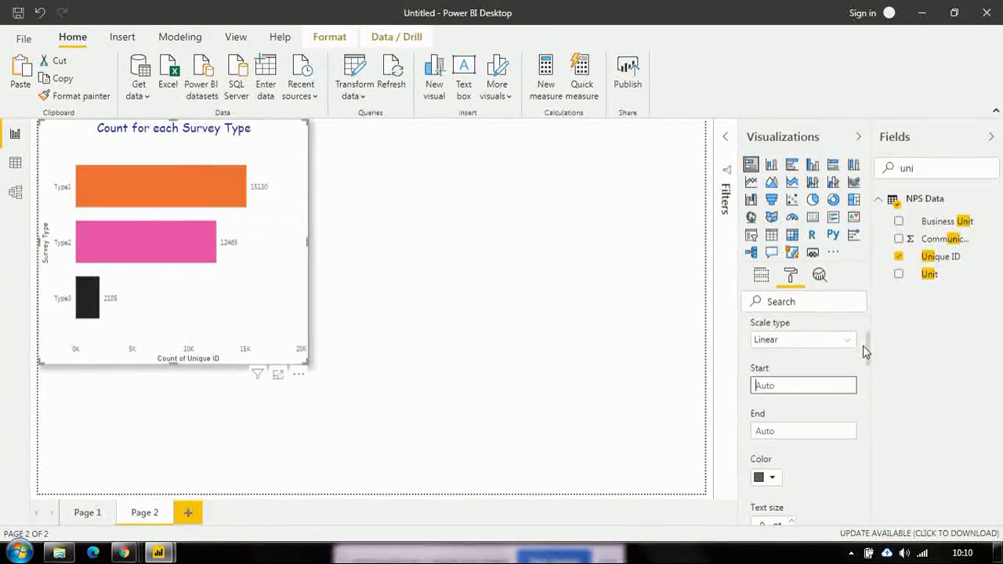
{"action": "scroll", "coordinate": [868, 345], "scroll_direction": "up", "scroll_amount": 2}
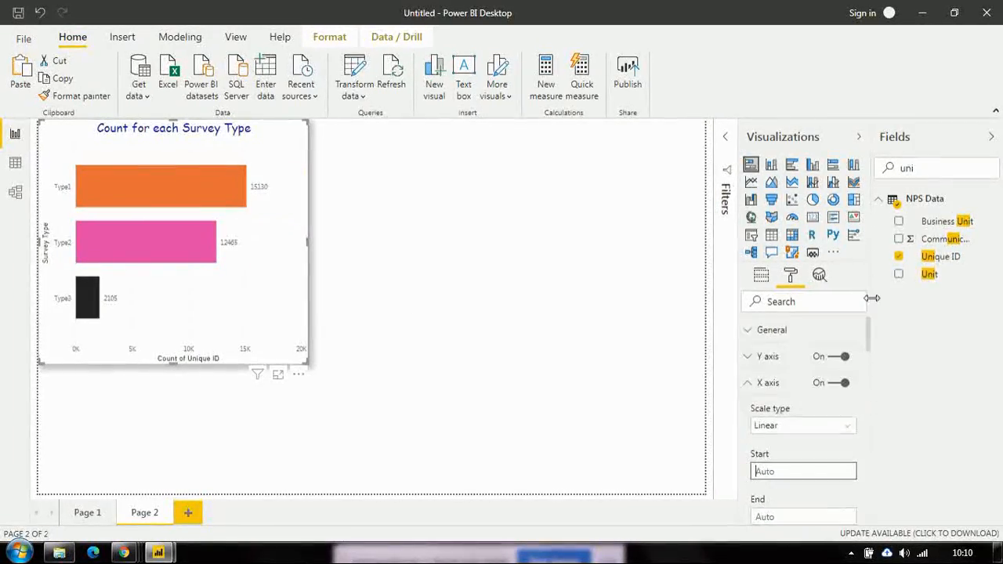
{"action": "left_click", "coordinate": [773, 383]}
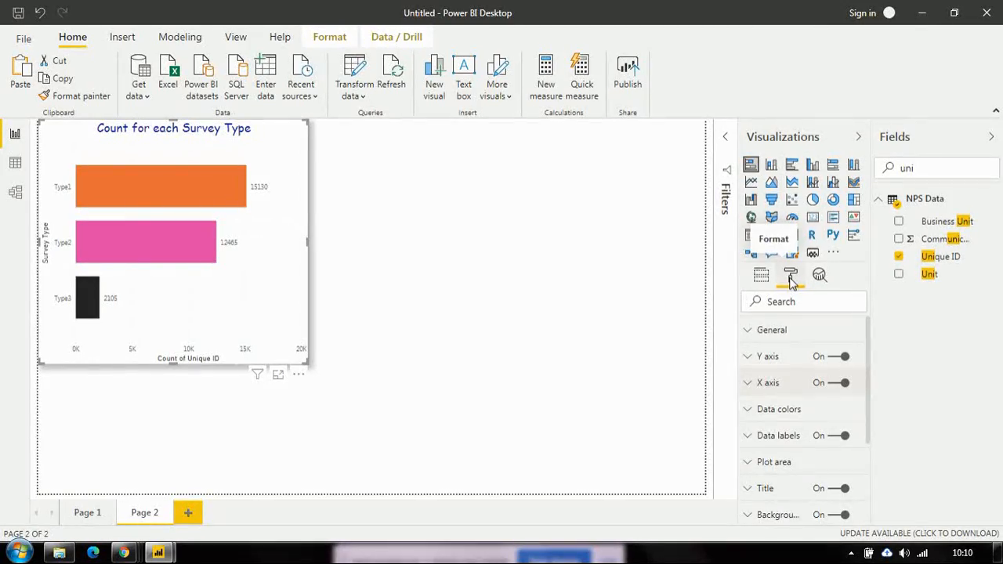
{"action": "left_click", "coordinate": [766, 276]}
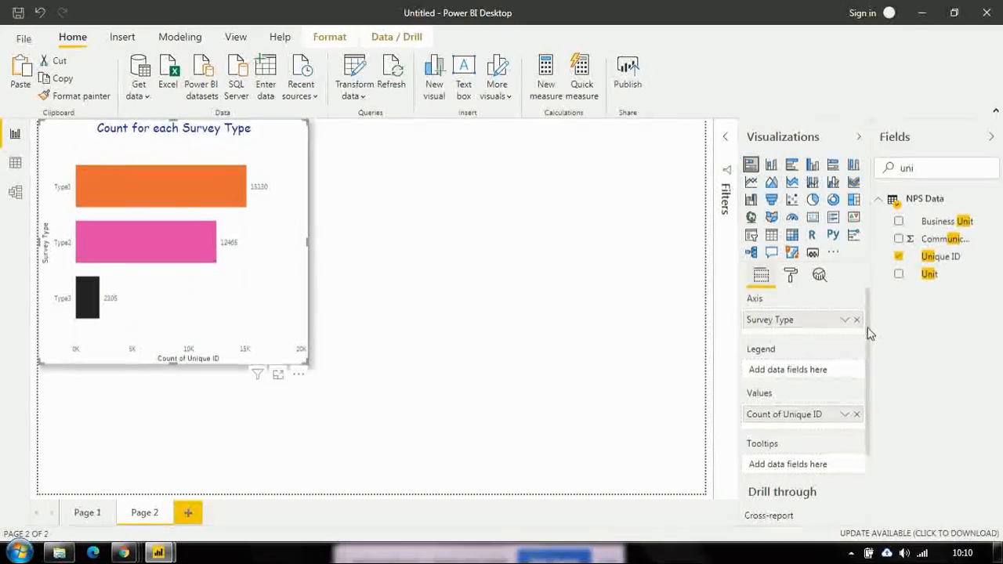
{"action": "scroll", "coordinate": [872, 343], "scroll_direction": "down", "scroll_amount": 1}
{"action": "left_click_drag", "start_coordinate": [873, 344], "coordinate": [871, 306]}
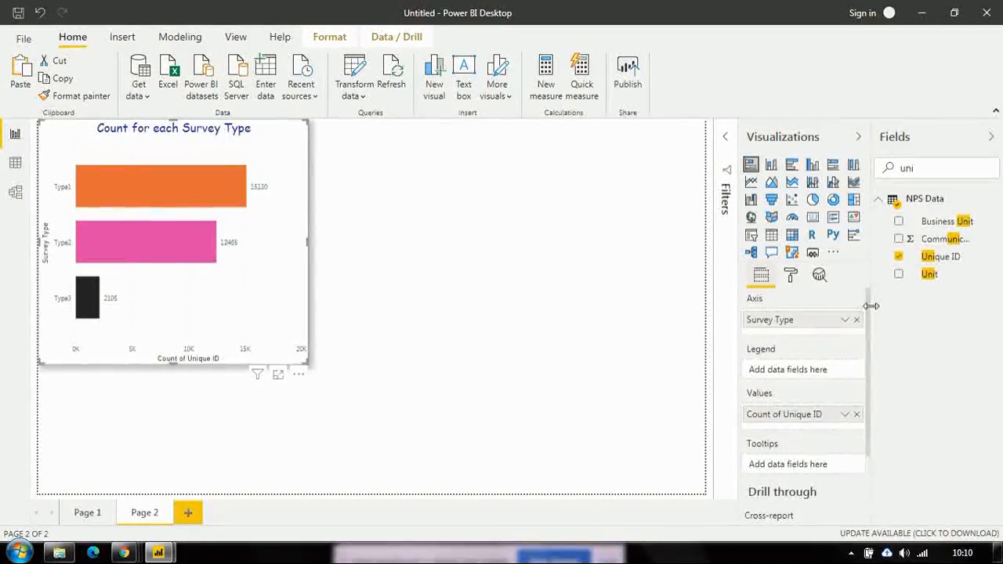
Add a constant line to the bar chart through its analytics options and collapse the line's settings.
{"action": "left_click", "coordinate": [820, 276]}
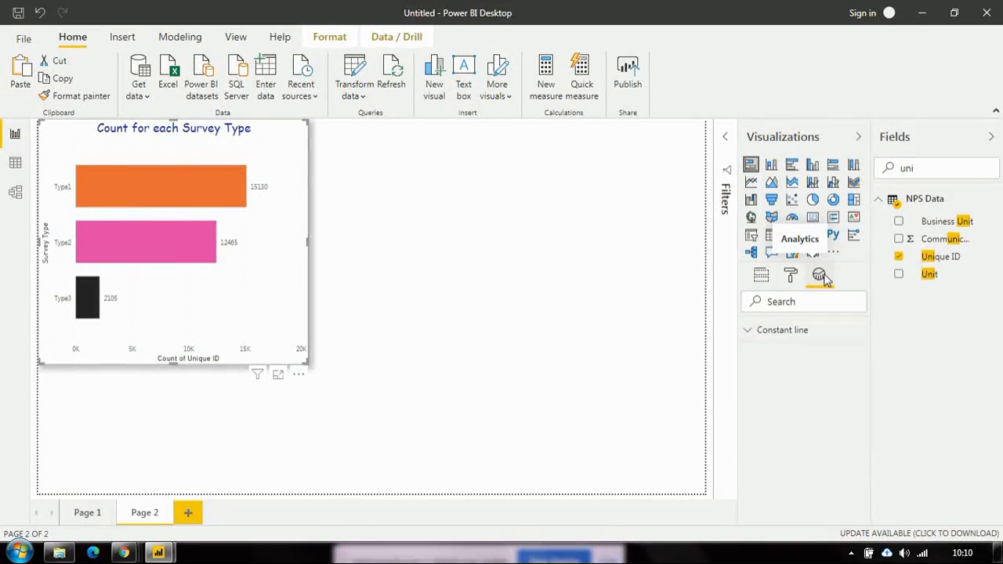
{"action": "left_click", "coordinate": [774, 331]}
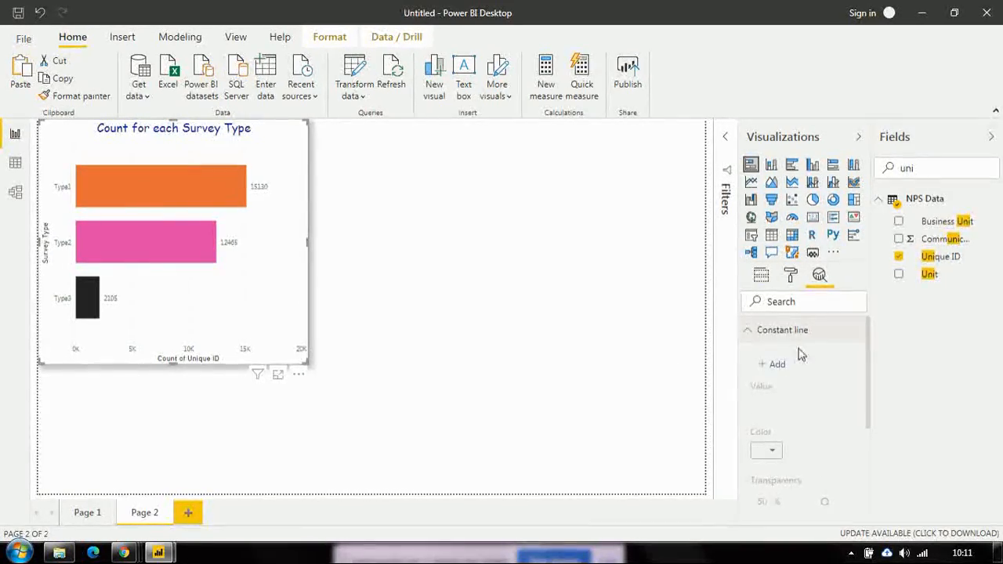
{"action": "left_click", "coordinate": [774, 366]}
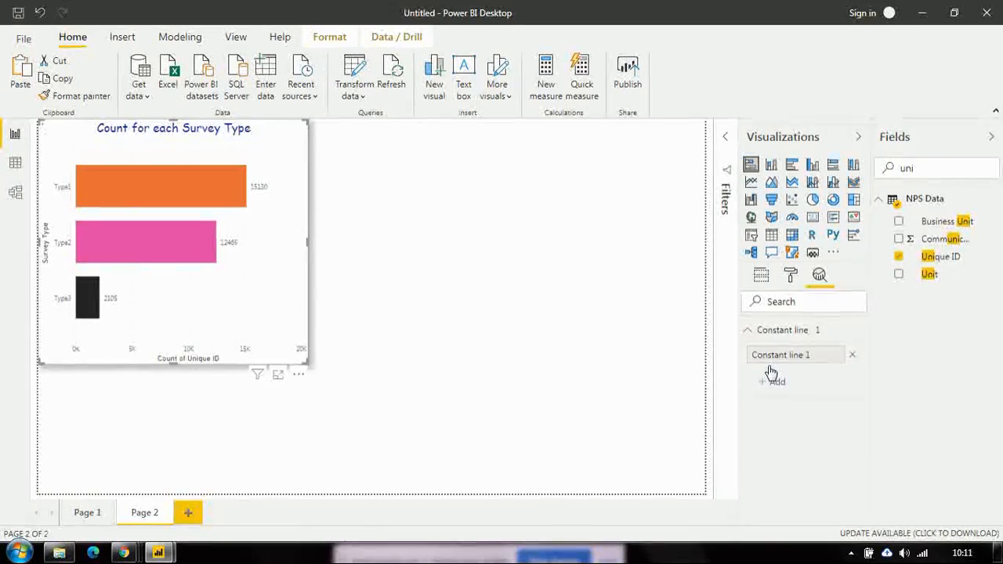
{"action": "left_click", "coordinate": [829, 359]}
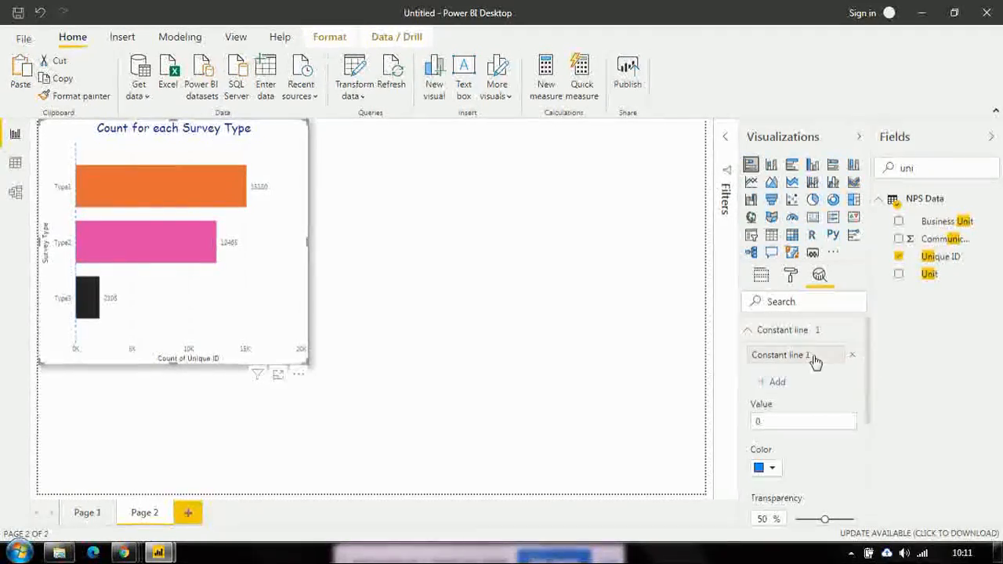
{"action": "scroll", "coordinate": [870, 354], "scroll_direction": "down", "scroll_amount": 1}
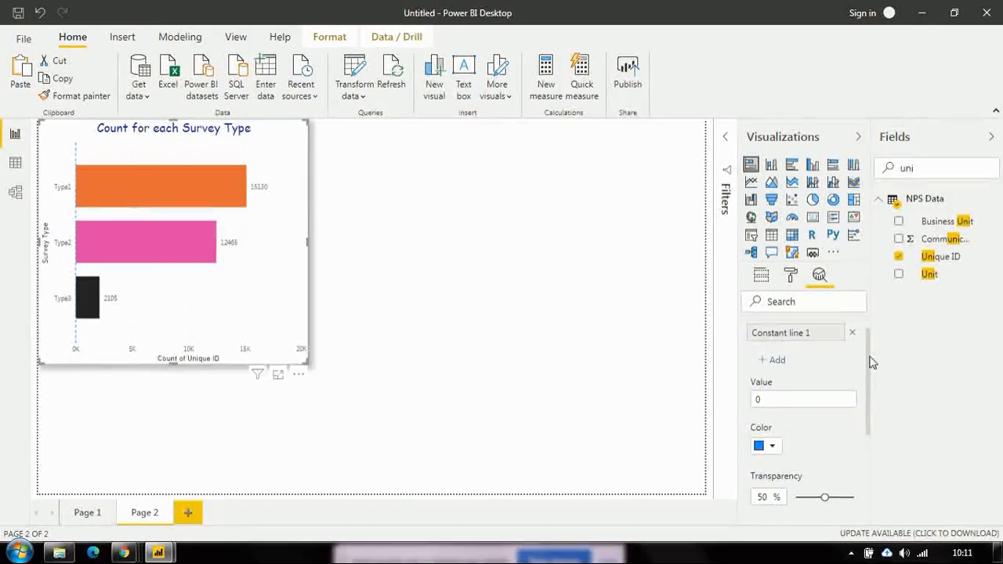
{"action": "scroll", "coordinate": [872, 355], "scroll_direction": "up", "scroll_amount": 1}
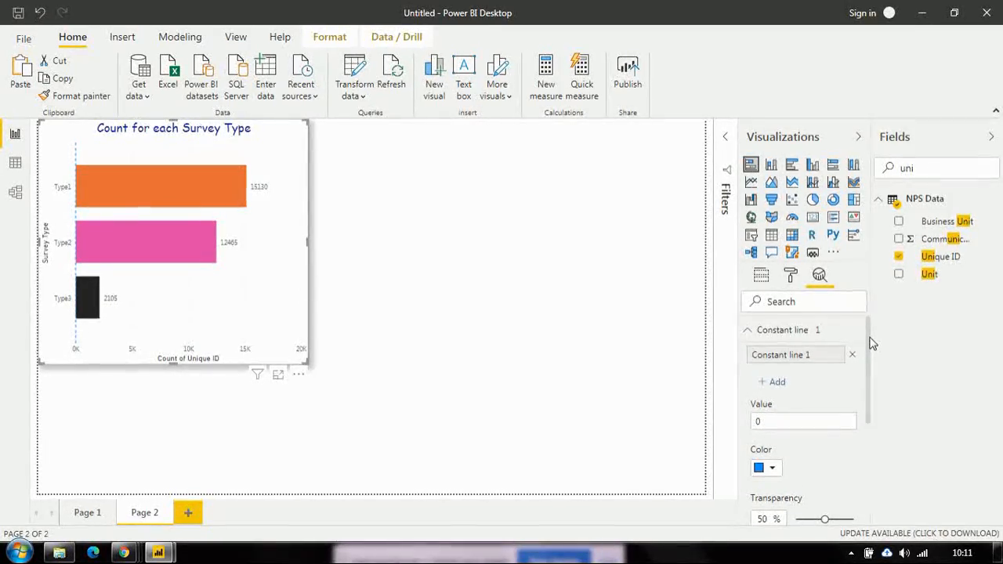
{"action": "left_click", "coordinate": [749, 330]}
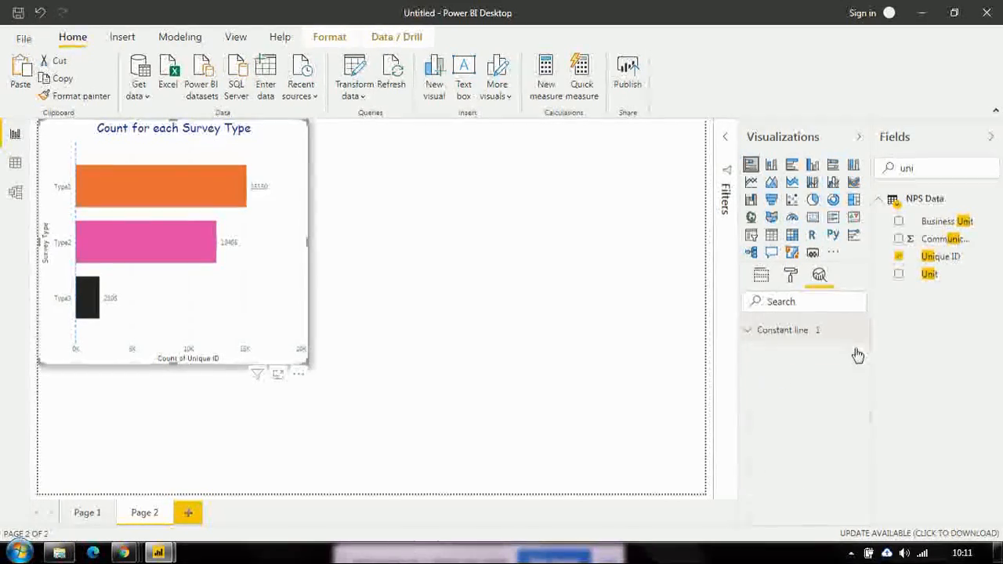
Duplicate the bar chart and place the copy directly to the right of the original.
{"action": "left_click", "coordinate": [492, 226]}
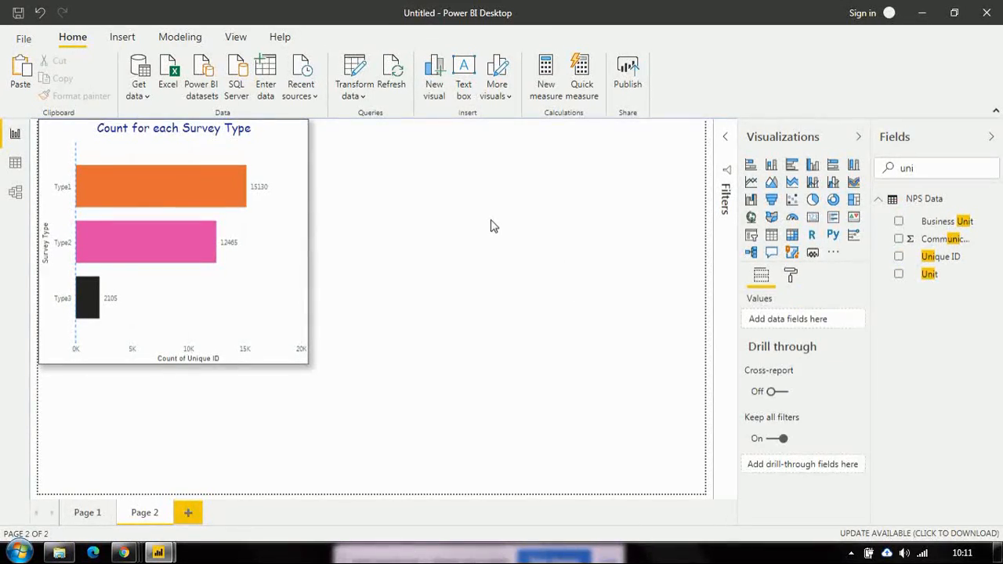
{"action": "left_click", "coordinate": [287, 130]}
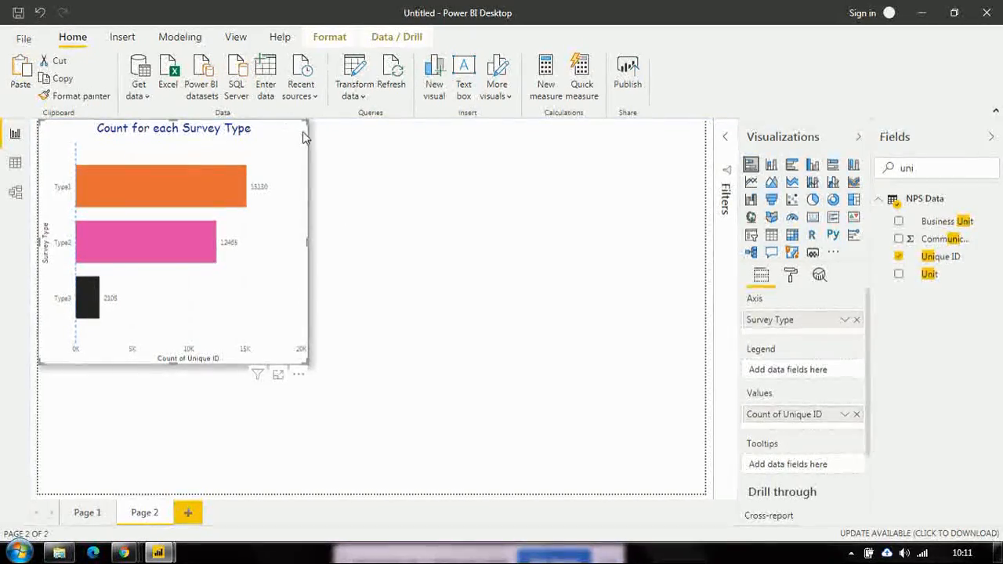
{"action": "left_click", "coordinate": [341, 158]}
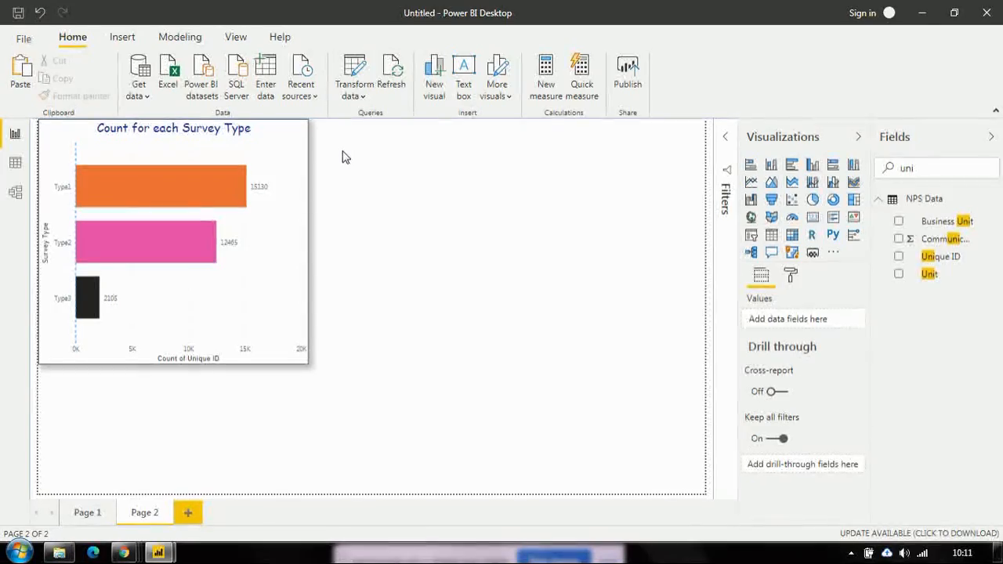
{"action": "left_click", "coordinate": [299, 147]}
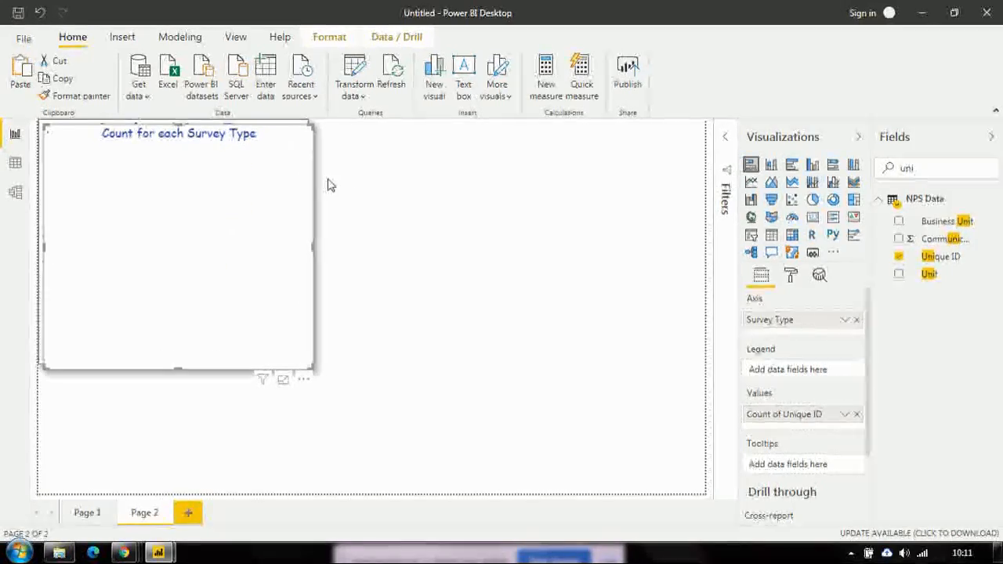
{"action": "key", "text": "ctrl+v"}
{"action": "left_click_drag", "start_coordinate": [377, 147], "coordinate": [562, 139]}
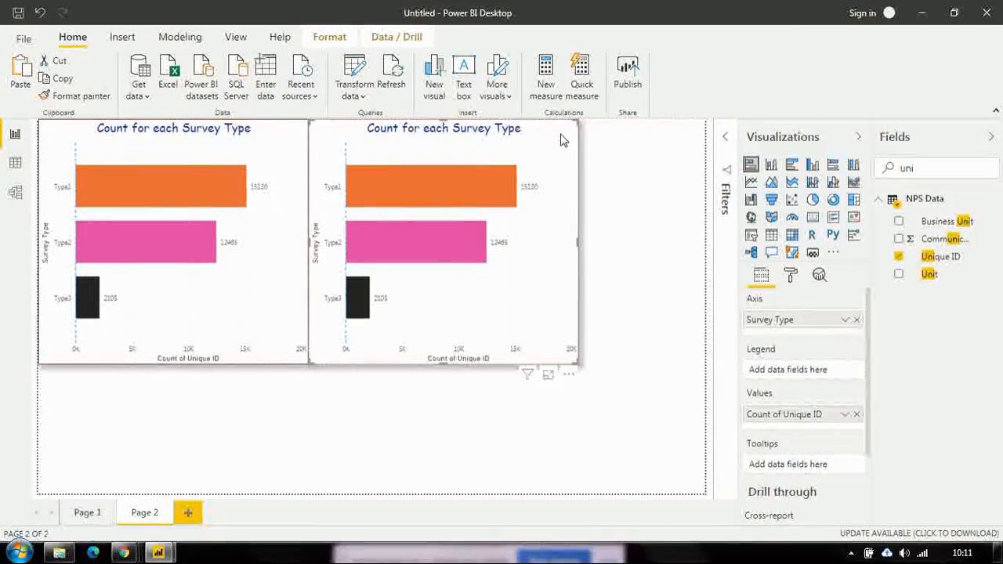
Convert the duplicated bar chart to a stacked column chart and shrink it to about half its height.
{"action": "left_click", "coordinate": [772, 170]}
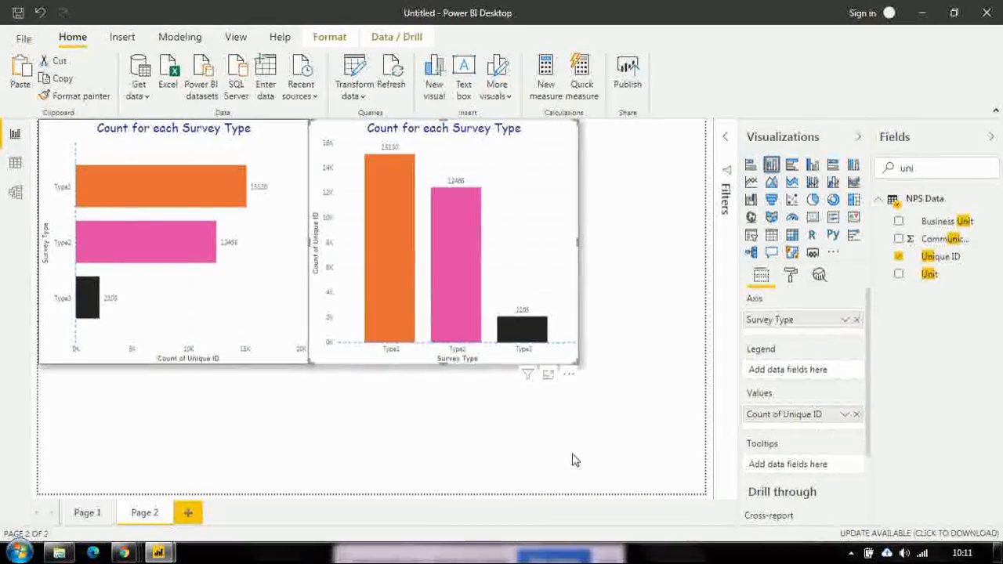
{"action": "left_click_drag", "start_coordinate": [580, 367], "coordinate": [495, 249]}
{"action": "left_click", "coordinate": [667, 207]}
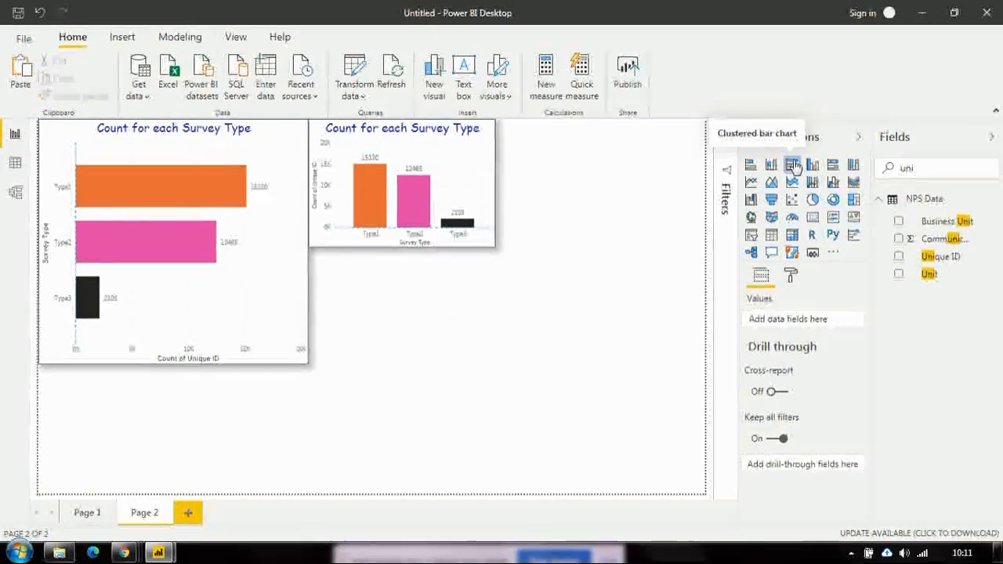
Insert a clustered bar chart with the count of Unique ID as values and Industry on the axis.
{"action": "left_click", "coordinate": [794, 166]}
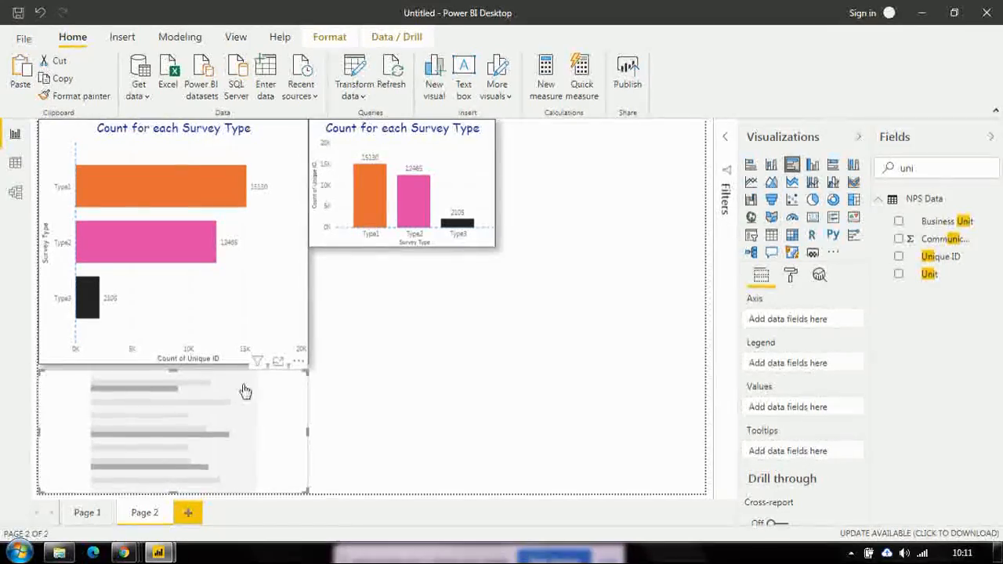
{"action": "left_click_drag", "start_coordinate": [938, 256], "coordinate": [812, 406]}
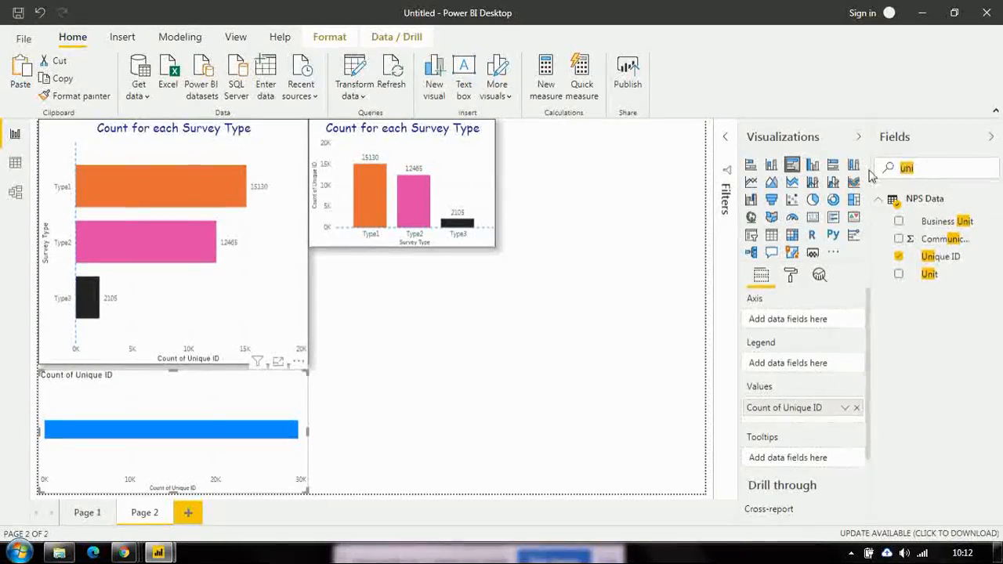
{"action": "type", "text": "indu"}
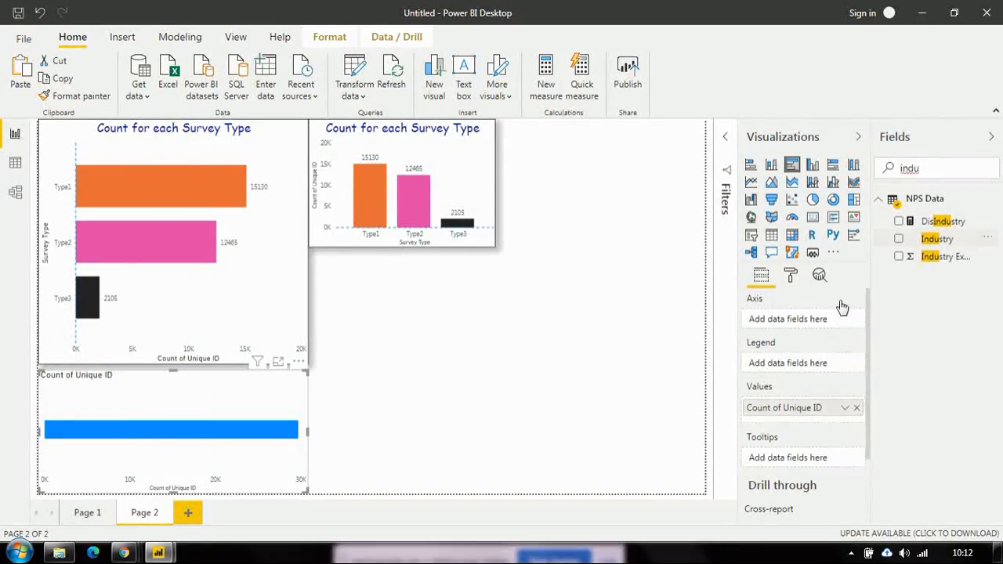
{"action": "left_click_drag", "start_coordinate": [815, 319], "coordinate": [815, 319]}
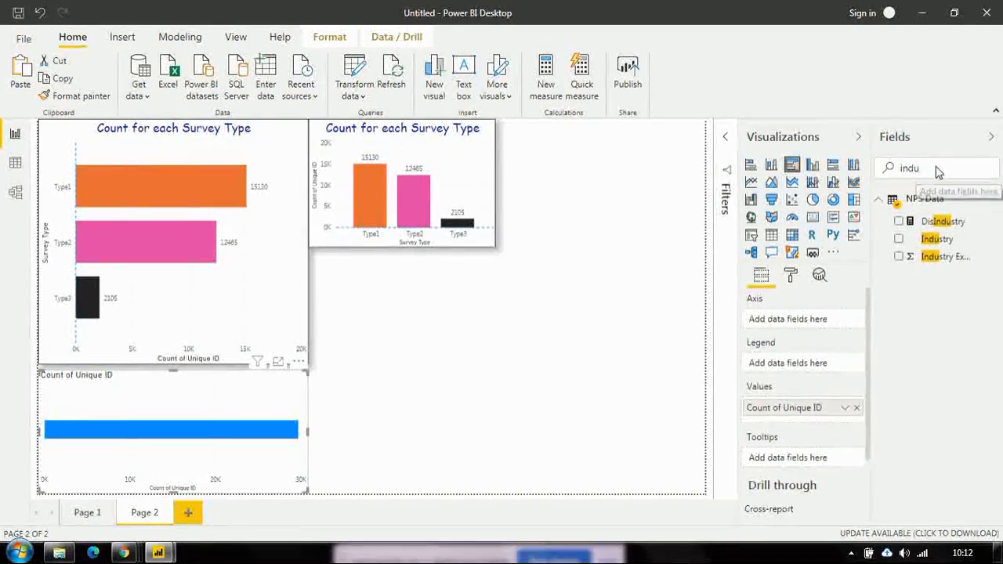
Find the Survey Type field and set it as the legend of the clustered bar chart.
{"action": "double_click", "coordinate": [909, 168]}
{"action": "key", "text": "BackSpace"}
{"action": "type", "text": "su"}
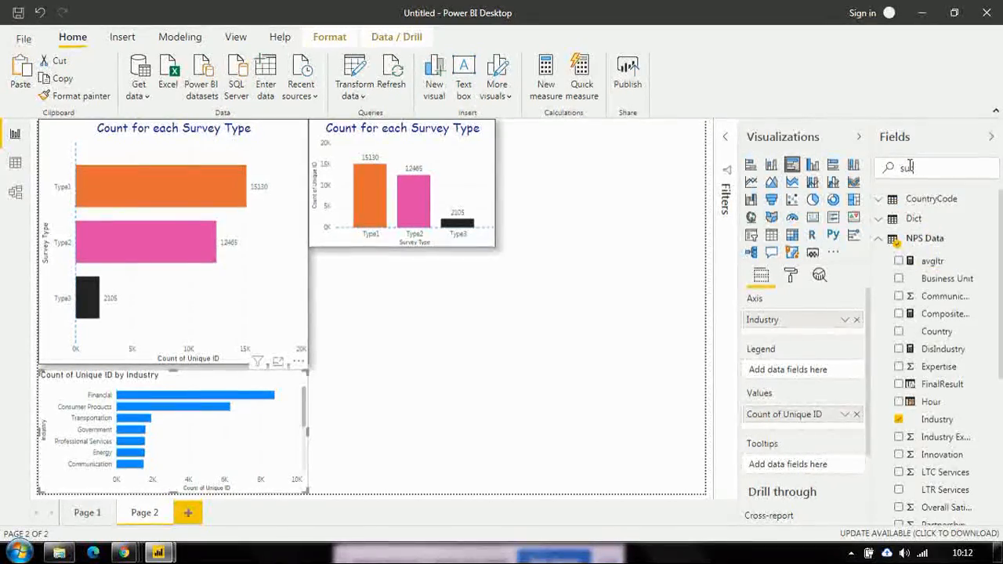
{"action": "type", "text": "rv"}
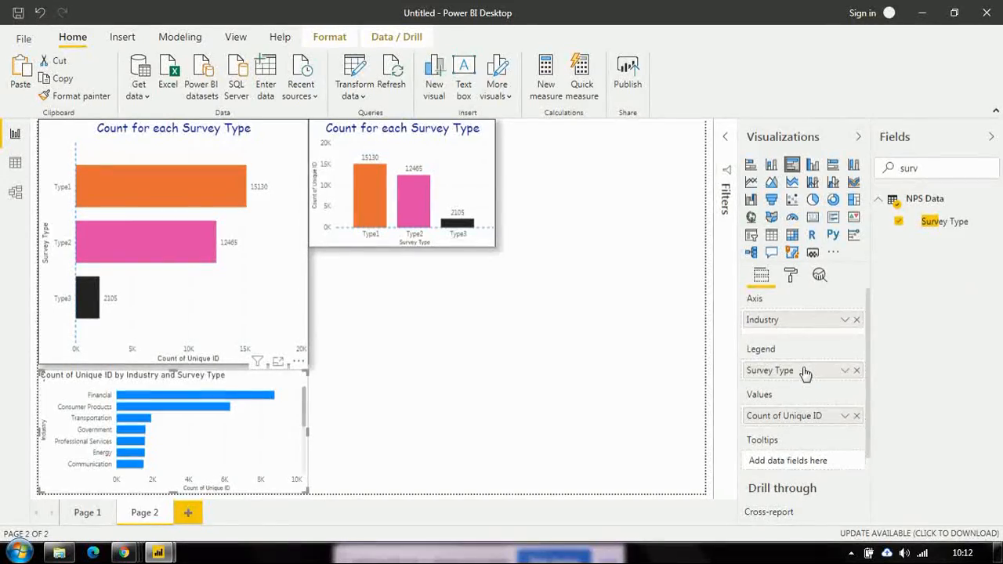
Move the clustered bar chart to the right edge of the page and stretch it to the full page height.
{"action": "left_click_drag", "start_coordinate": [185, 369], "coordinate": [684, 394]}
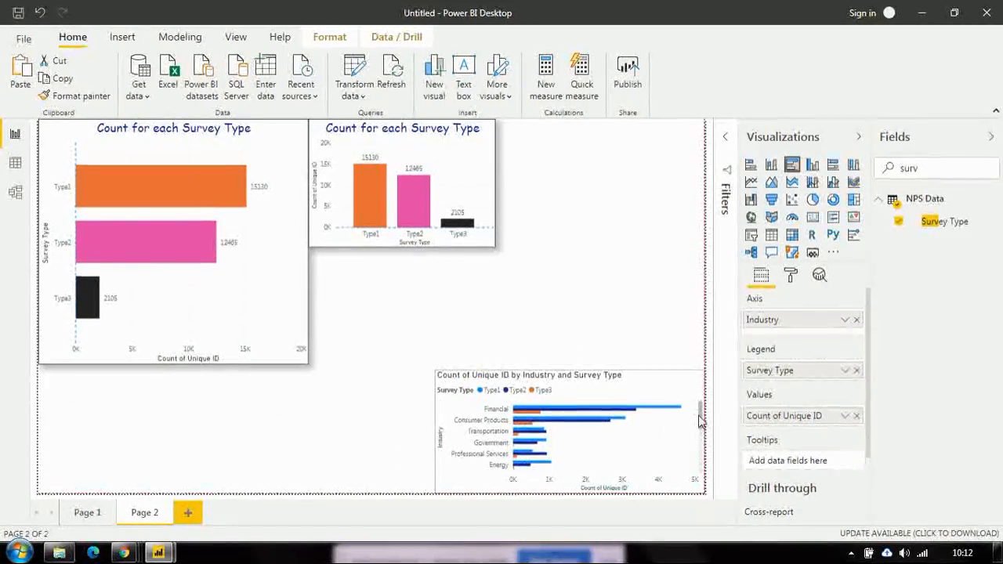
{"action": "left_click_drag", "start_coordinate": [566, 367], "coordinate": [570, 121]}
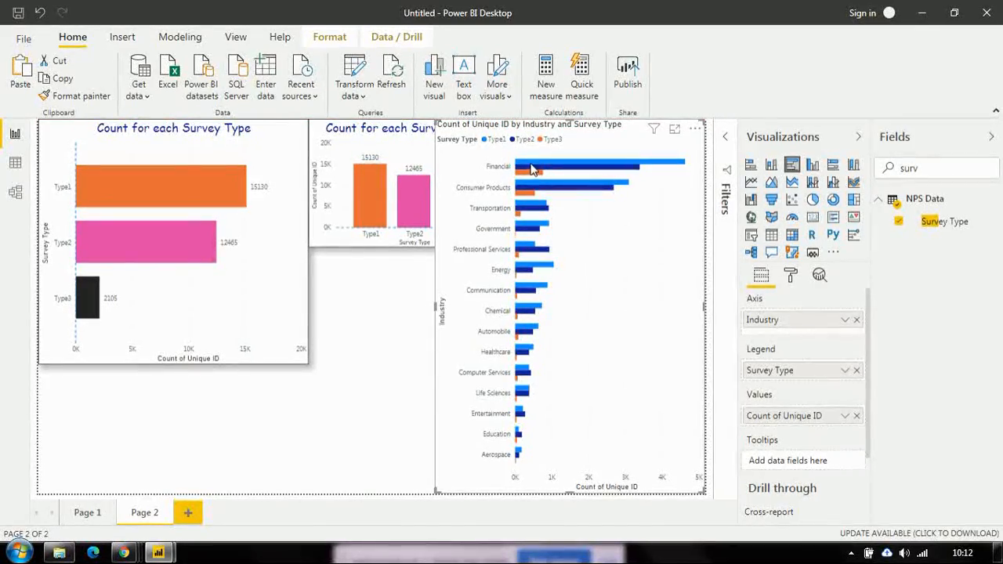
{"action": "mouse_move", "coordinate": [533, 176]}
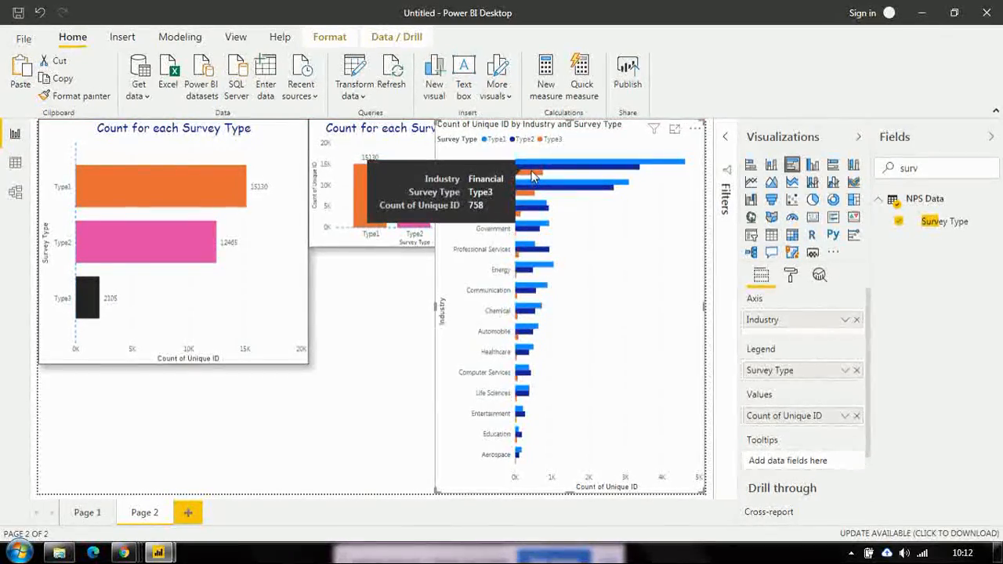
Change the Industry chart to a 100% stacked bar chart and check the share shown for one bar segment.
{"action": "left_click", "coordinate": [833, 165]}
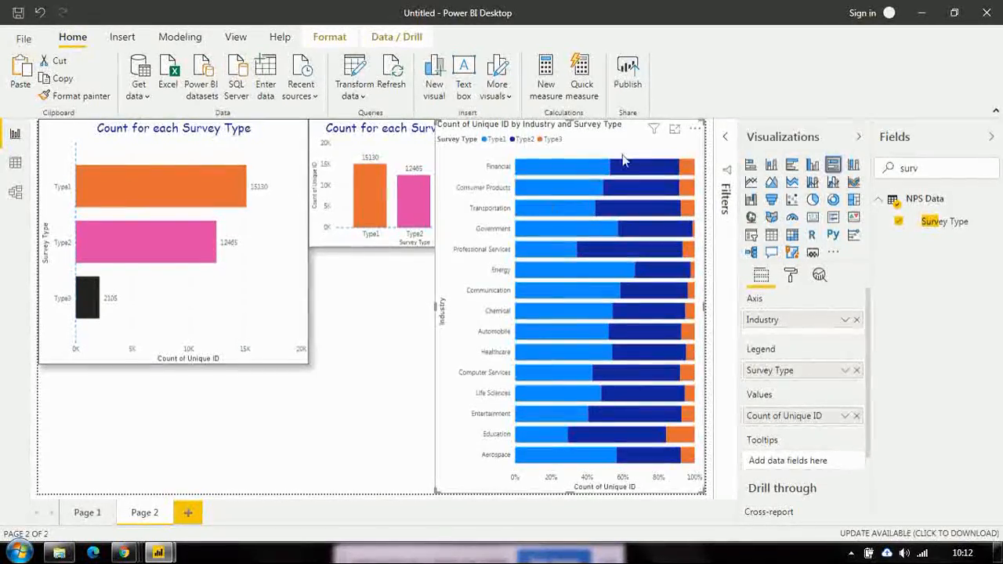
{"action": "mouse_move", "coordinate": [592, 196]}
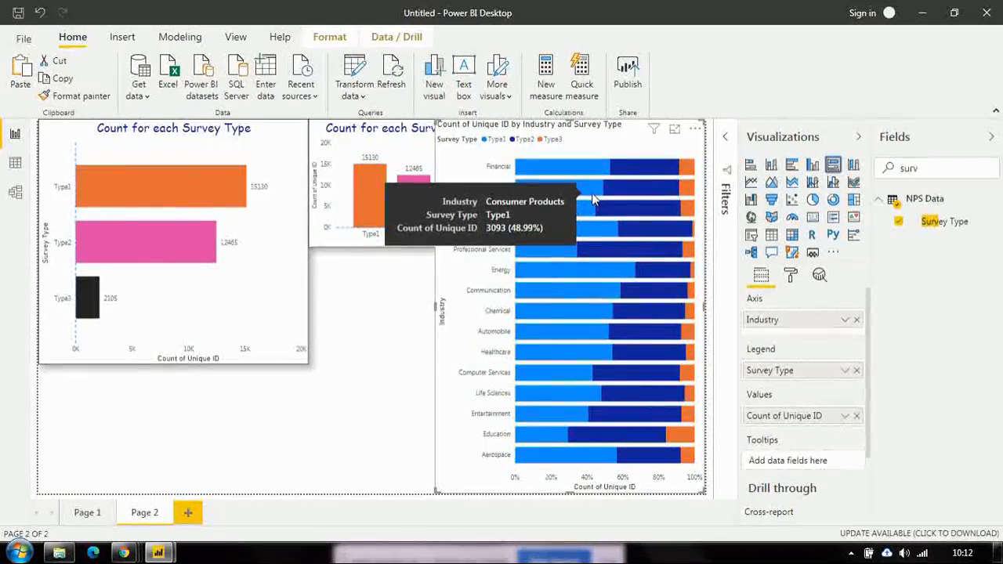
{"action": "left_click", "coordinate": [352, 349]}
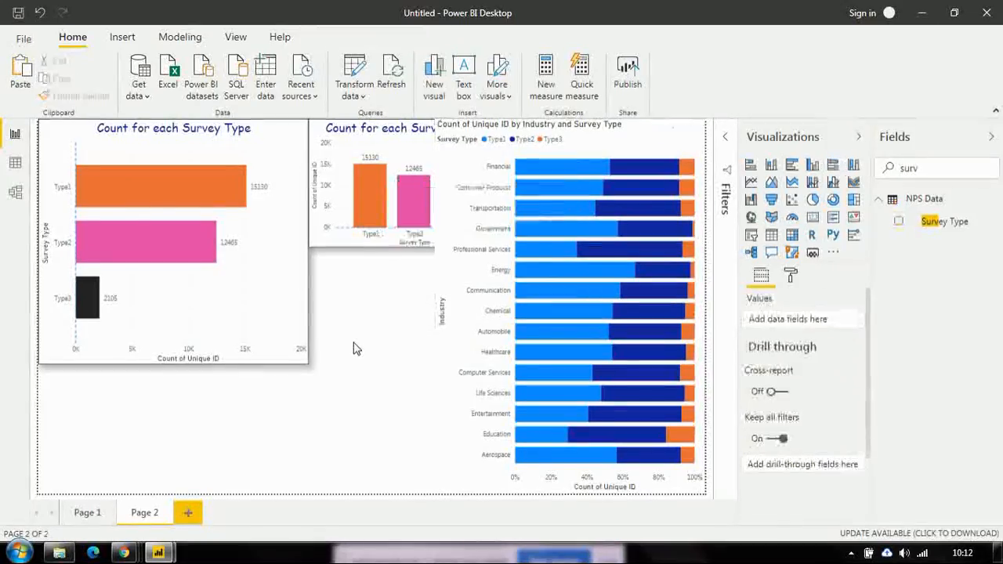
Copy the 100% stacked bar chart to a new report page and convert the copy to a funnel chart.
{"action": "left_click", "coordinate": [441, 367]}
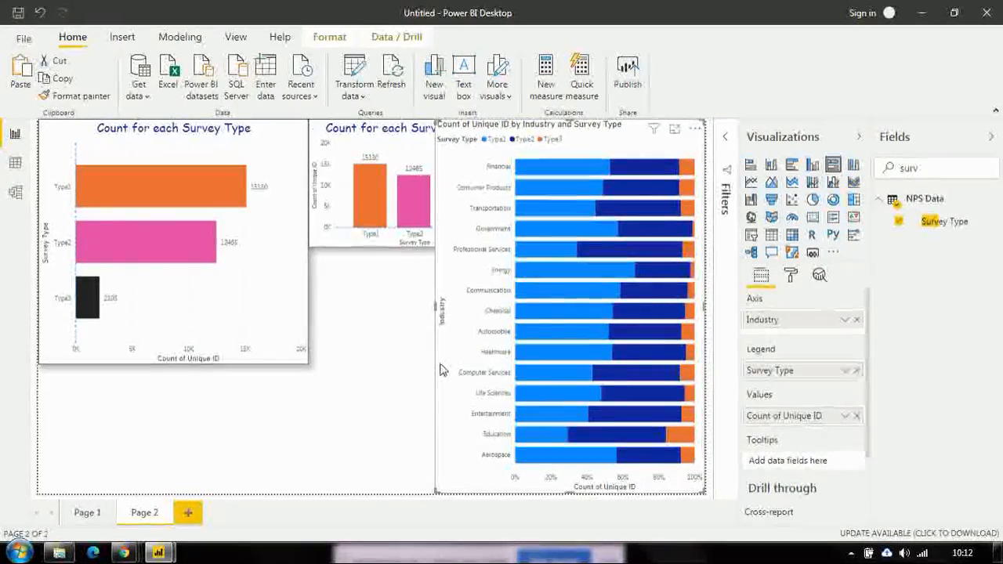
{"action": "left_click", "coordinate": [188, 514]}
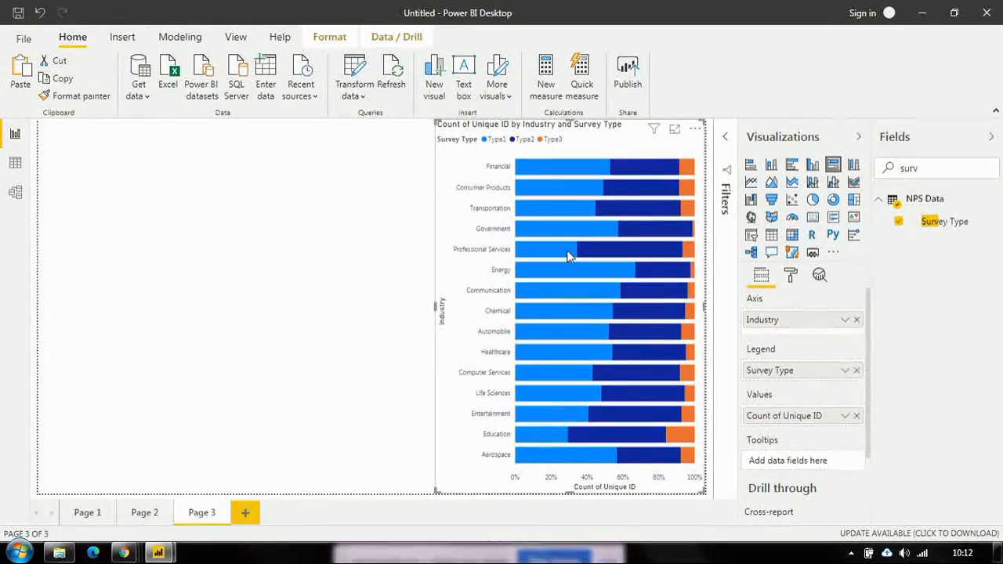
{"action": "left_click", "coordinate": [772, 202]}
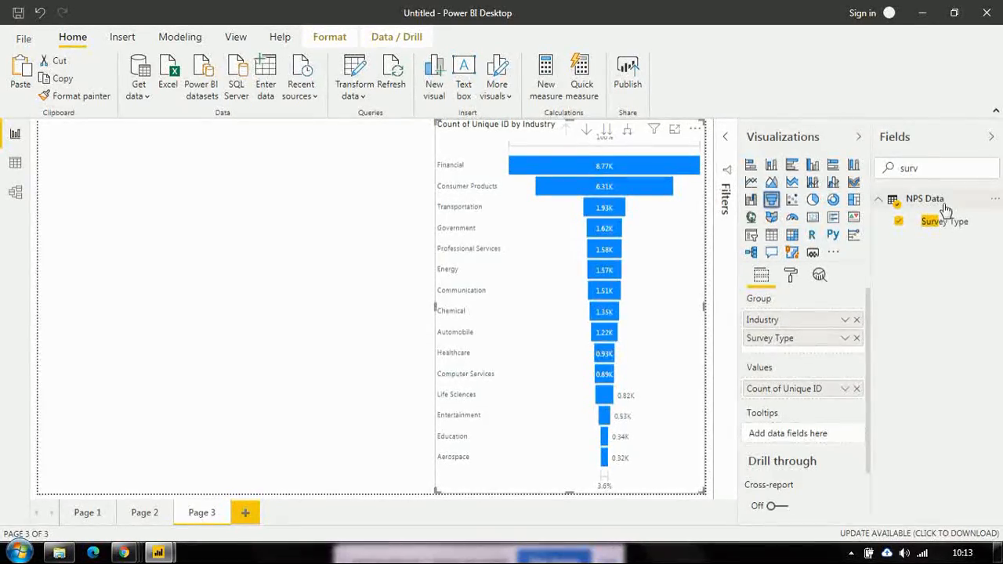
Find the Source Type field and add it to the funnel chart's group below Survey Type.
{"action": "double_click", "coordinate": [909, 168]}
{"action": "key", "text": "BackSpace"}
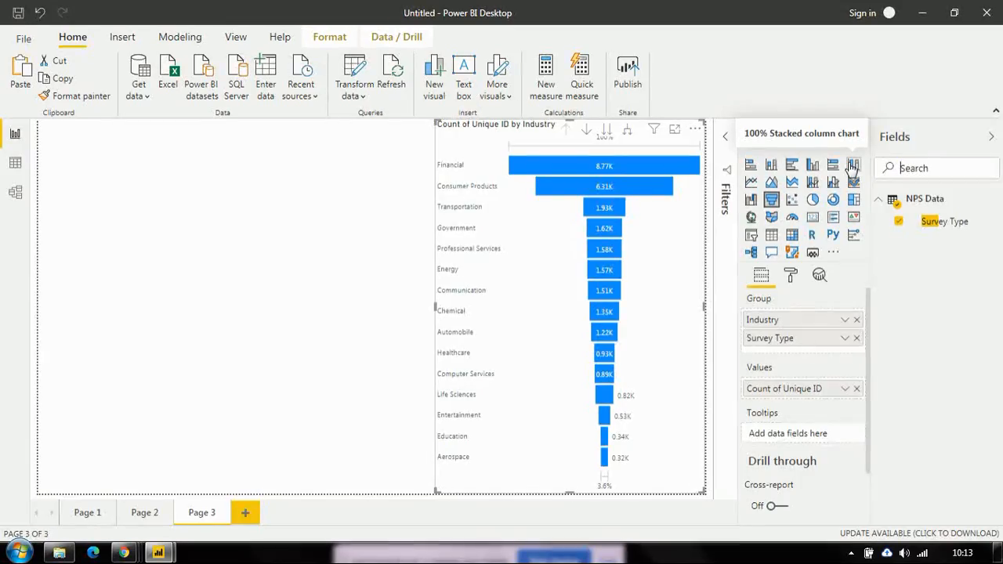
{"action": "type", "text": "sour"}
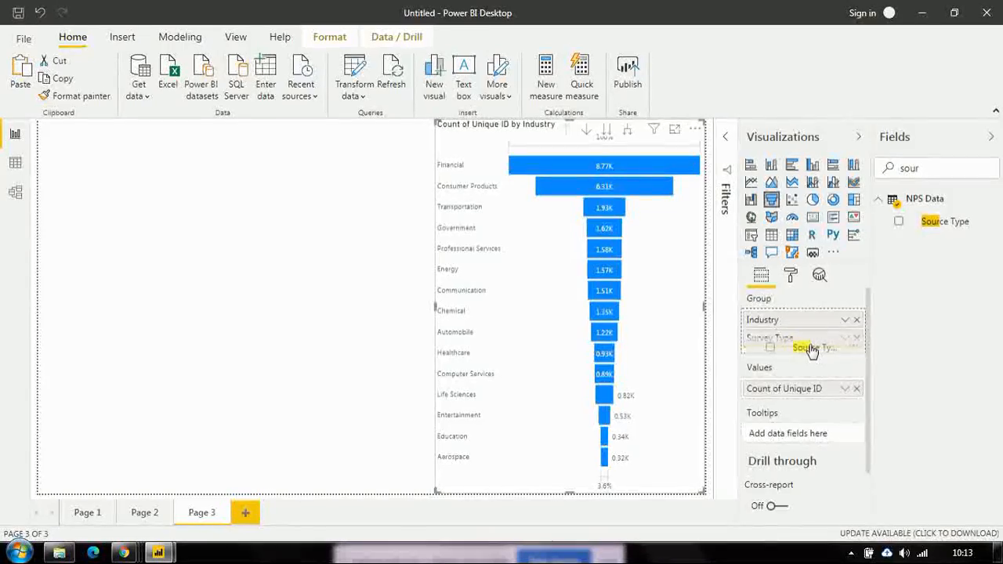
{"action": "left_click_drag", "start_coordinate": [812, 351], "coordinate": [812, 353]}
Switch to the Google Meet call in Chrome to check it, and return to Power BI Desktop.
{"action": "mouse_move", "coordinate": [123, 552]}
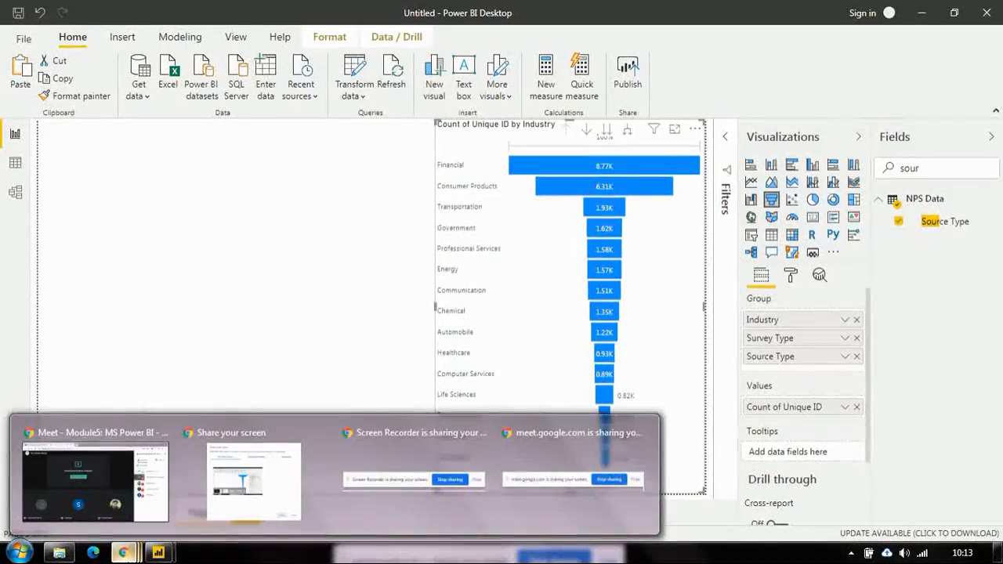
{"action": "left_click", "coordinate": [102, 497]}
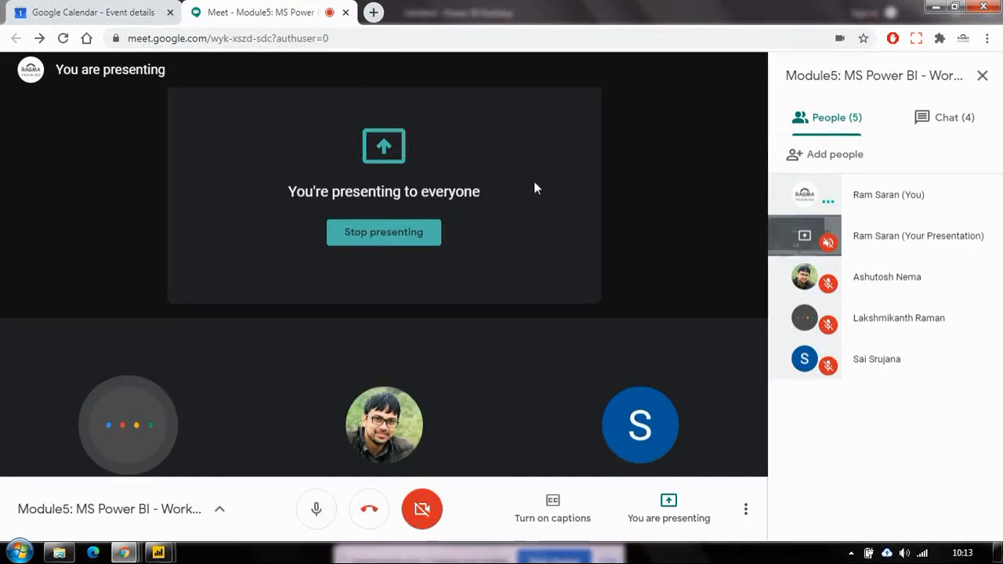
{"action": "left_click", "coordinate": [934, 7]}
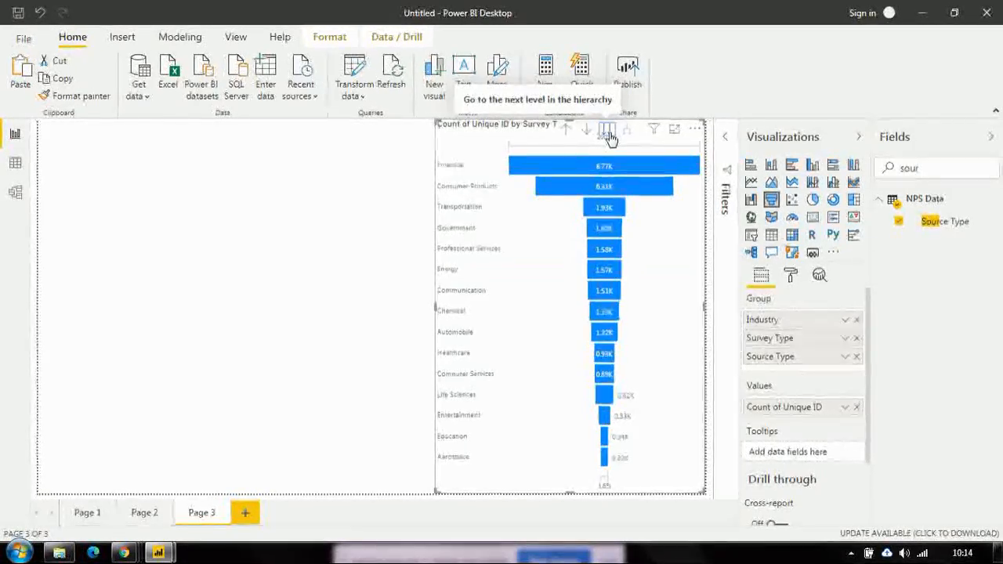
Step the funnel chart through its hierarchy to view the counts by Survey Type and by Source Type.
{"action": "left_click", "coordinate": [609, 133]}
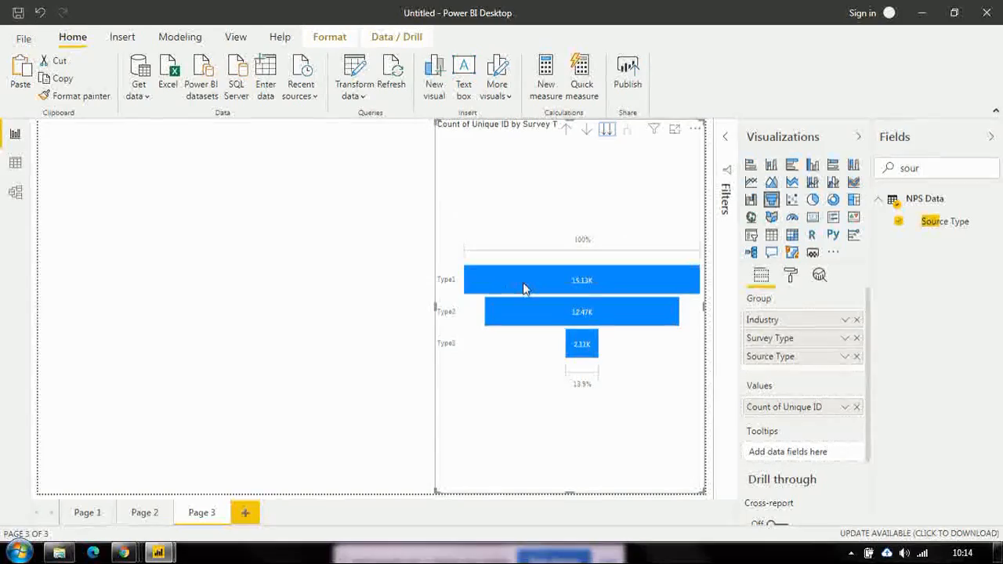
{"action": "mouse_move", "coordinate": [525, 289]}
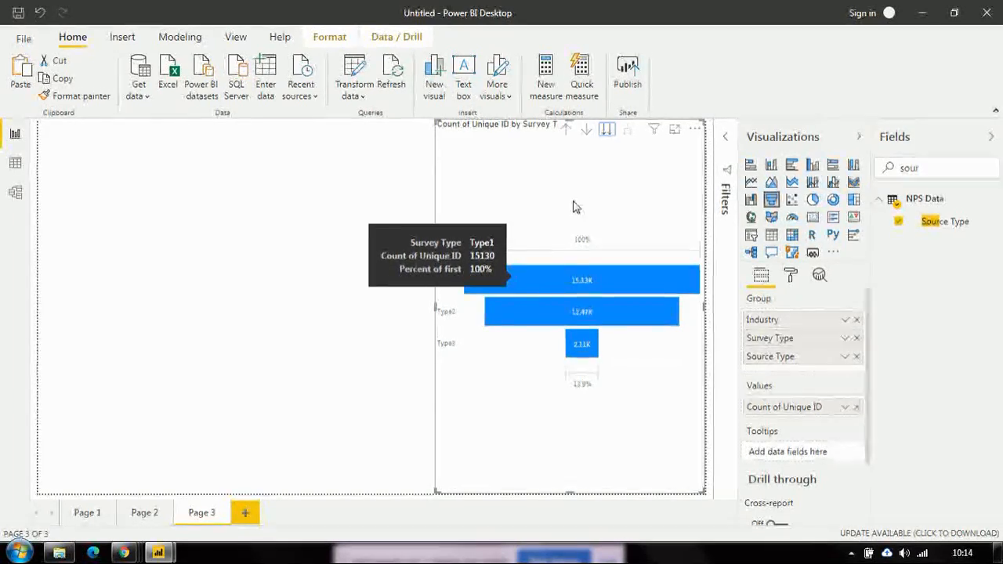
{"action": "left_click", "coordinate": [610, 135]}
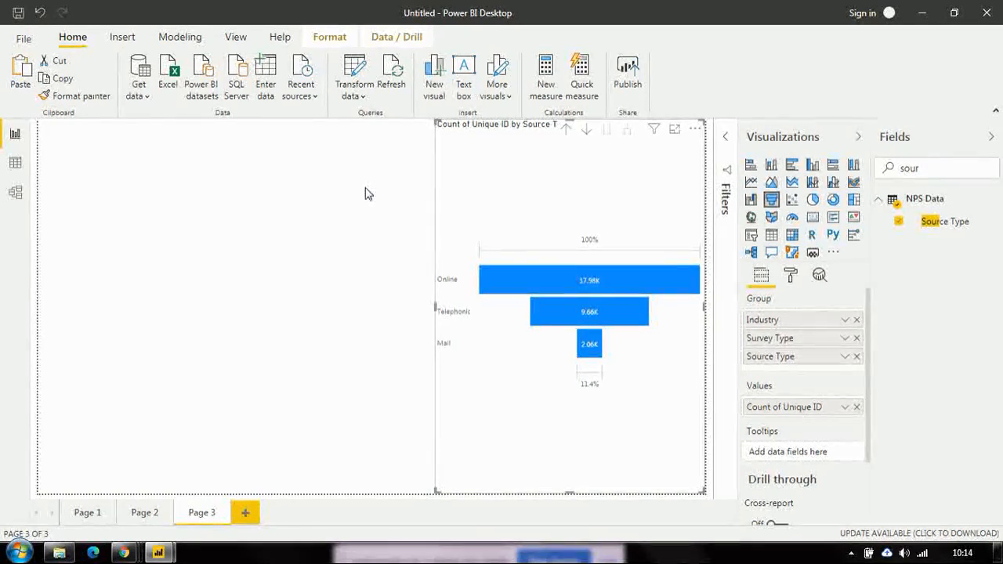
Replace the funnel chart with a line chart that has Year, Quarter and Month of Response Date on its axis.
{"action": "key", "text": "Escape"}
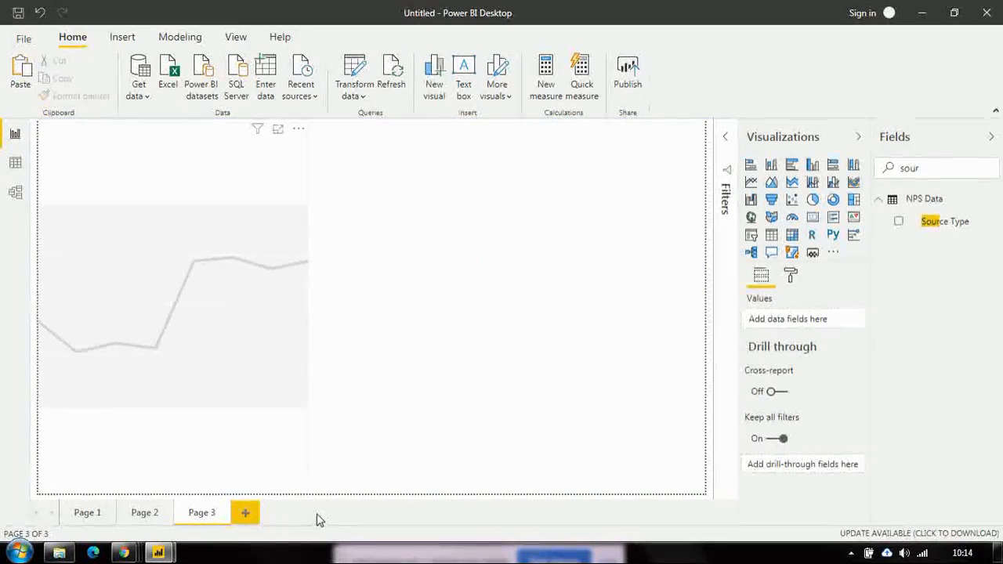
{"action": "type", "text": "mon"}
{"action": "key", "text": "BackSpace"}
{"action": "key", "text": "BackSpace"}
{"action": "key", "text": "BackSpace"}
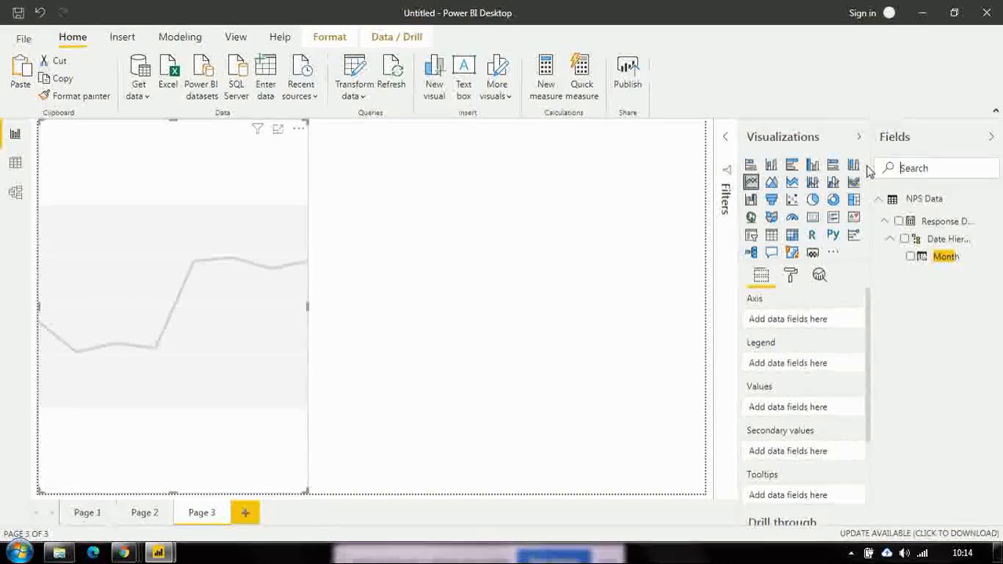
{"action": "type", "text": "year"}
{"action": "type", "text": "respon"}
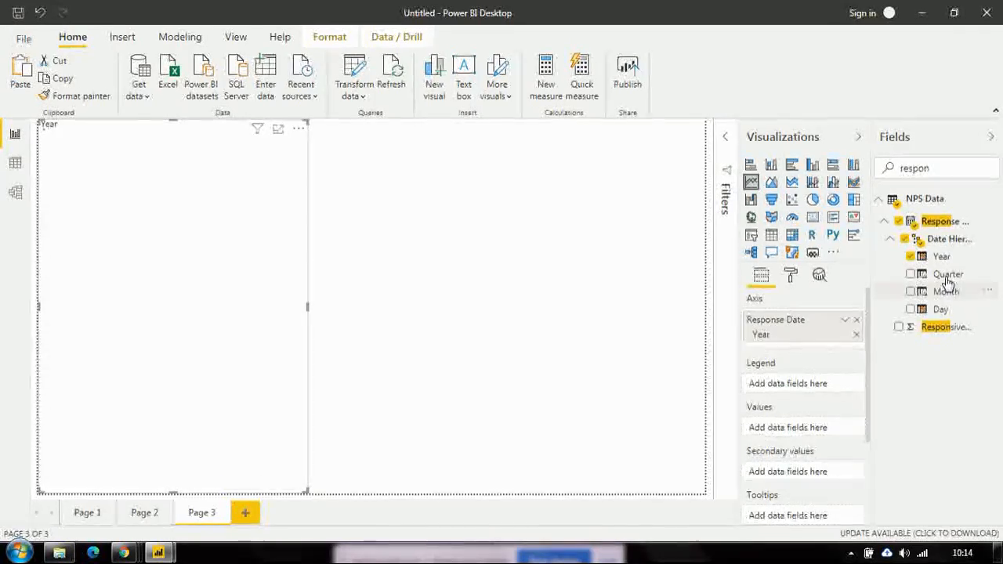
{"action": "left_click_drag", "start_coordinate": [945, 274], "coordinate": [820, 347]}
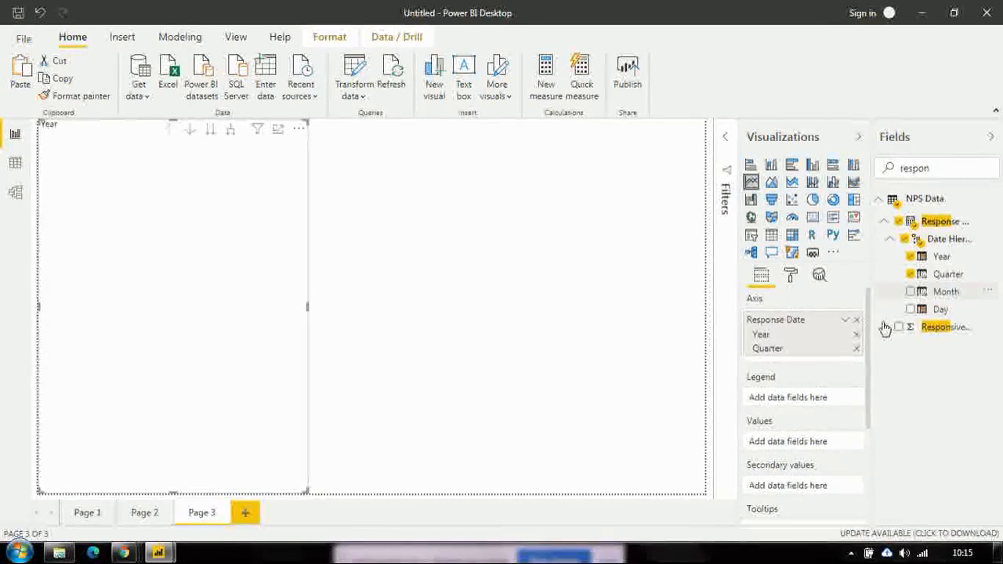
{"action": "left_click_drag", "start_coordinate": [947, 291], "coordinate": [805, 366]}
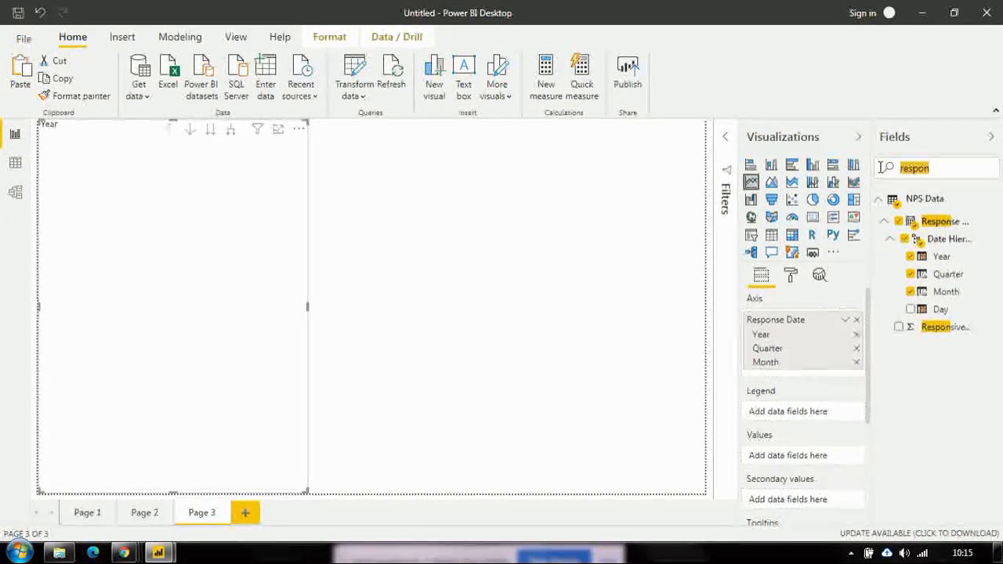
Add the count of Unique ID as the line chart's values and widen the chart across the page while reducing its height.
{"action": "type", "text": "uniq"}
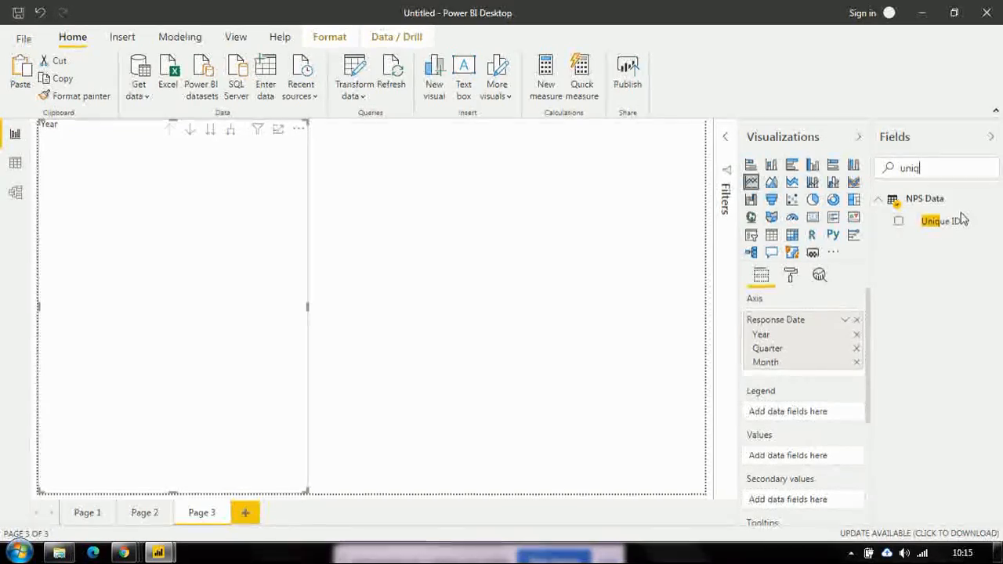
{"action": "left_click_drag", "start_coordinate": [845, 339], "coordinate": [800, 454]}
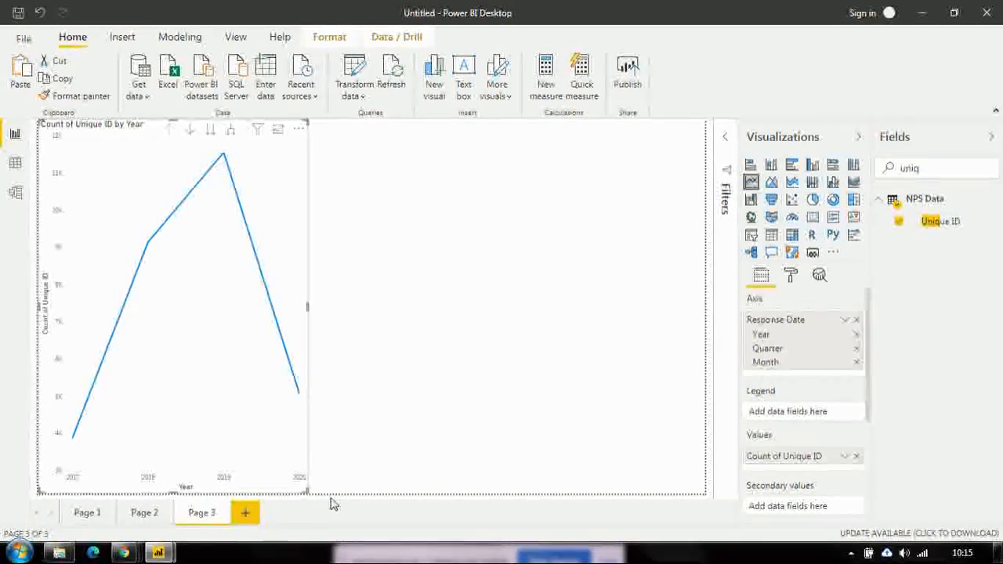
{"action": "left_click_drag", "start_coordinate": [306, 490], "coordinate": [704, 392]}
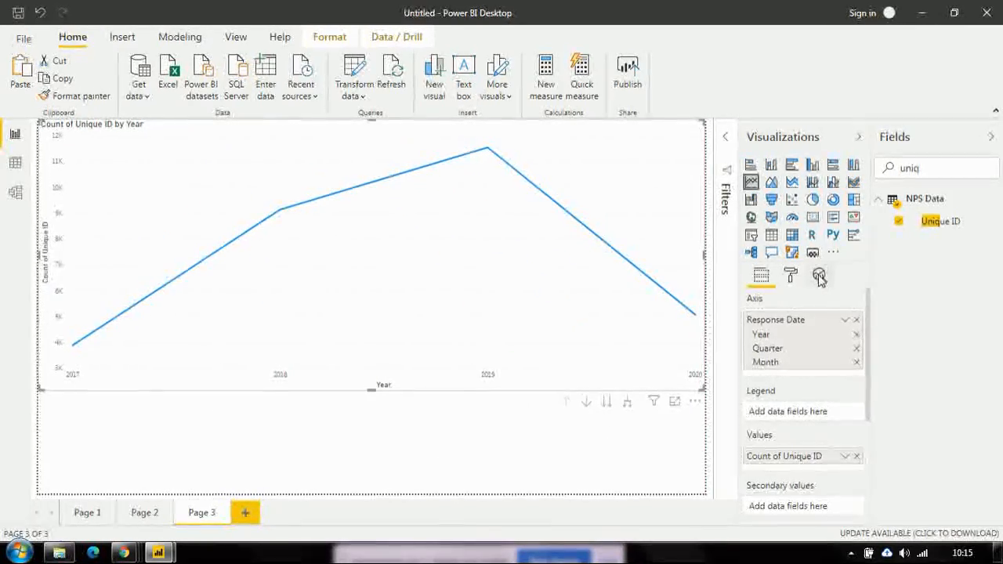
Add an average line for the count of Unique ID to the line chart and colour it orange.
{"action": "left_click", "coordinate": [819, 277]}
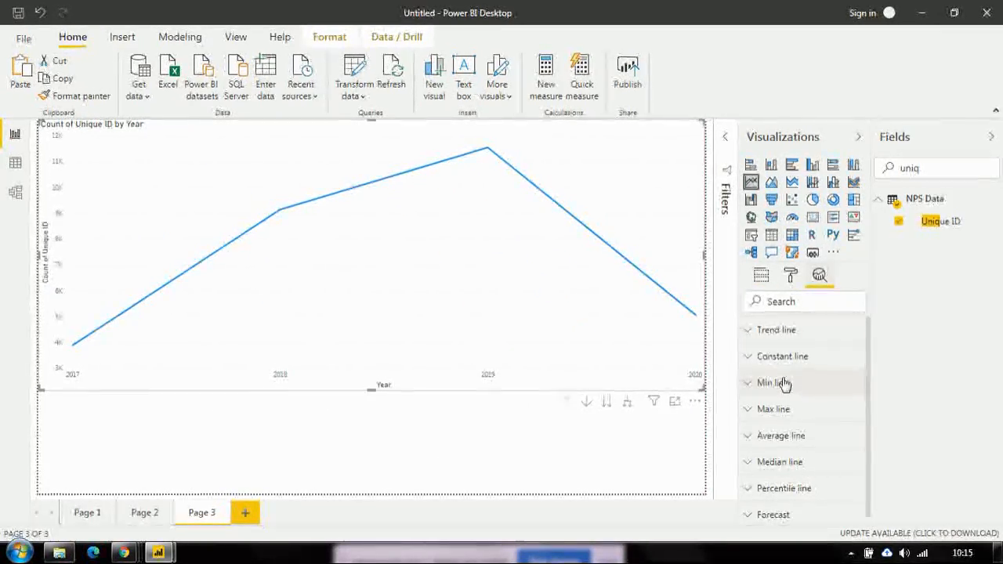
{"action": "left_click", "coordinate": [775, 436]}
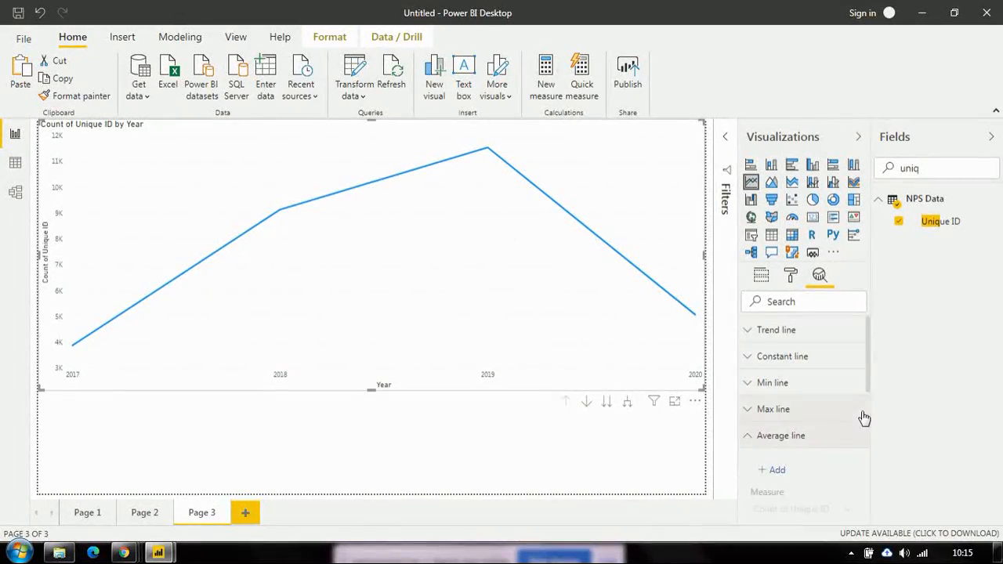
{"action": "left_click", "coordinate": [779, 470]}
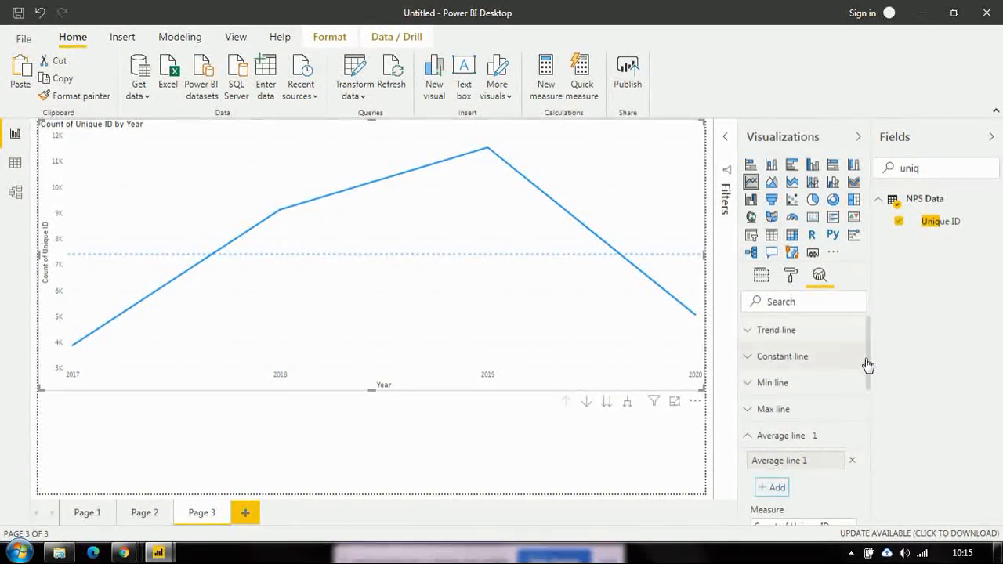
{"action": "left_click_drag", "start_coordinate": [868, 365], "coordinate": [868, 410]}
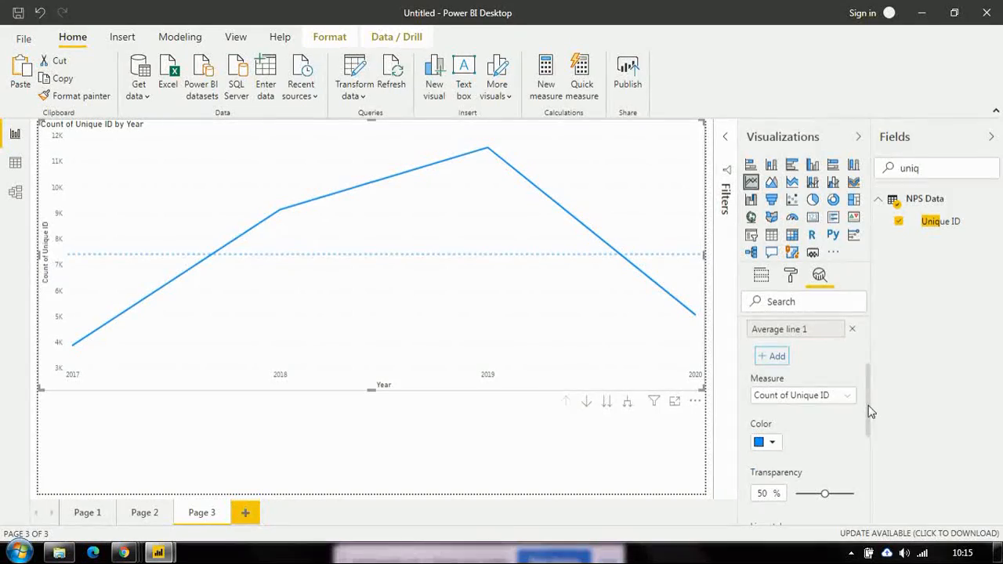
{"action": "left_click", "coordinate": [765, 444]}
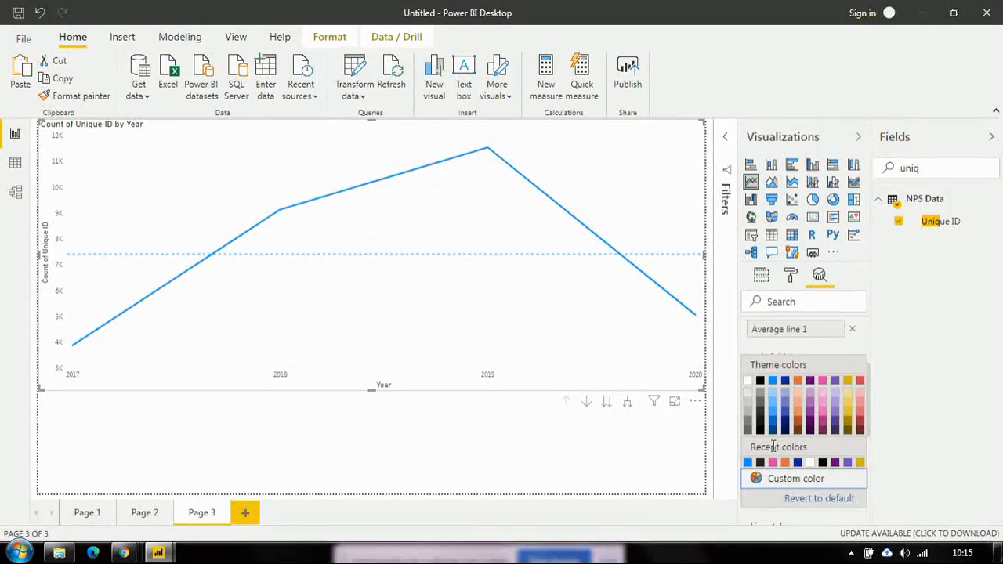
{"action": "left_click", "coordinate": [800, 383]}
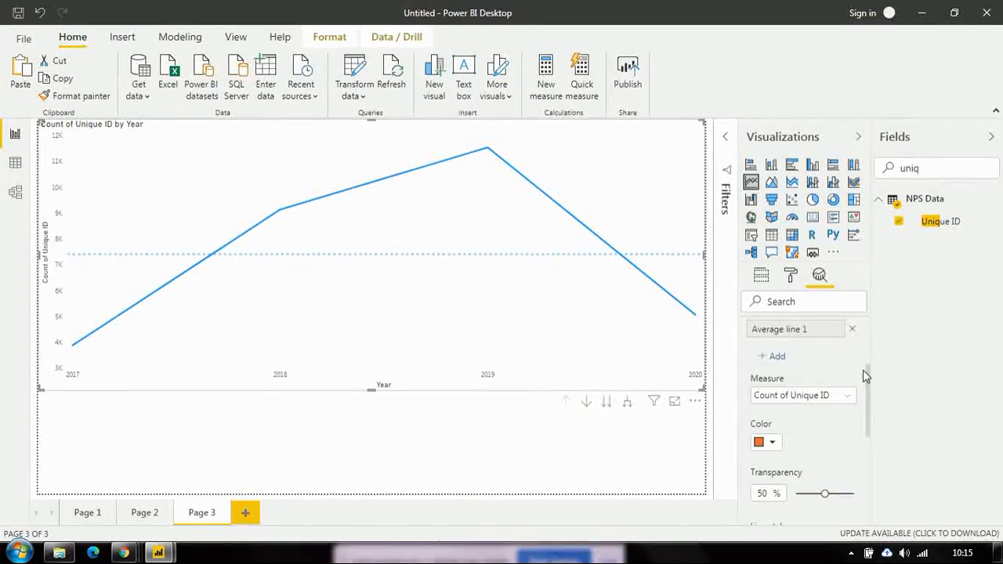
{"action": "left_click_drag", "start_coordinate": [869, 380], "coordinate": [873, 359]}
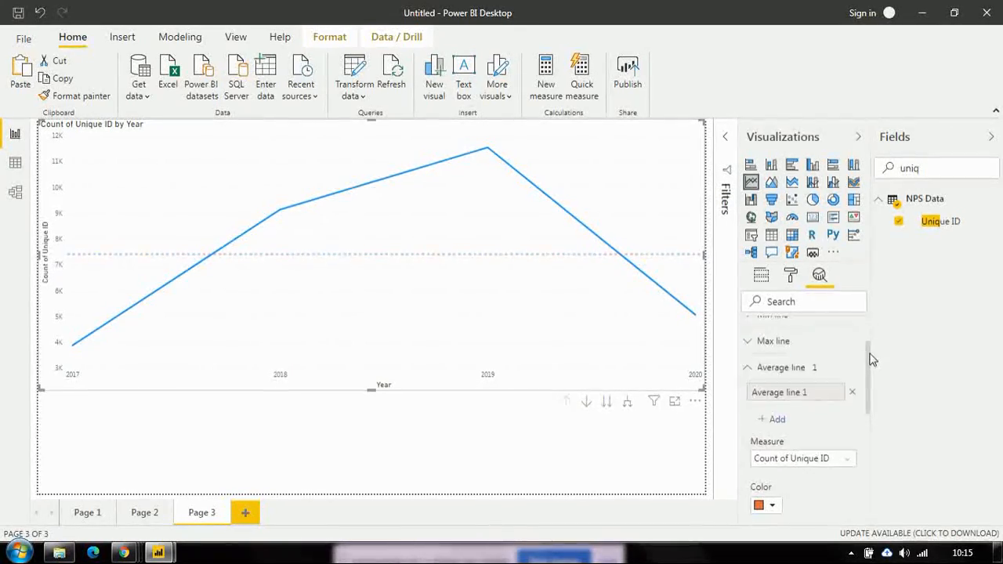
{"action": "left_click", "coordinate": [803, 379]}
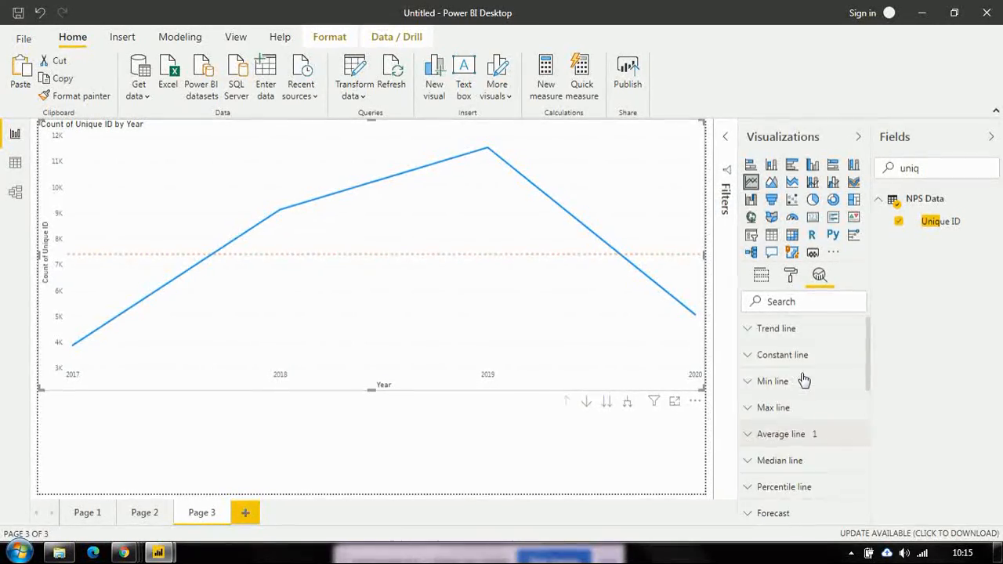
Turn on data labels for the line chart and take its hierarchy down to the Month level.
{"action": "left_click", "coordinate": [763, 276]}
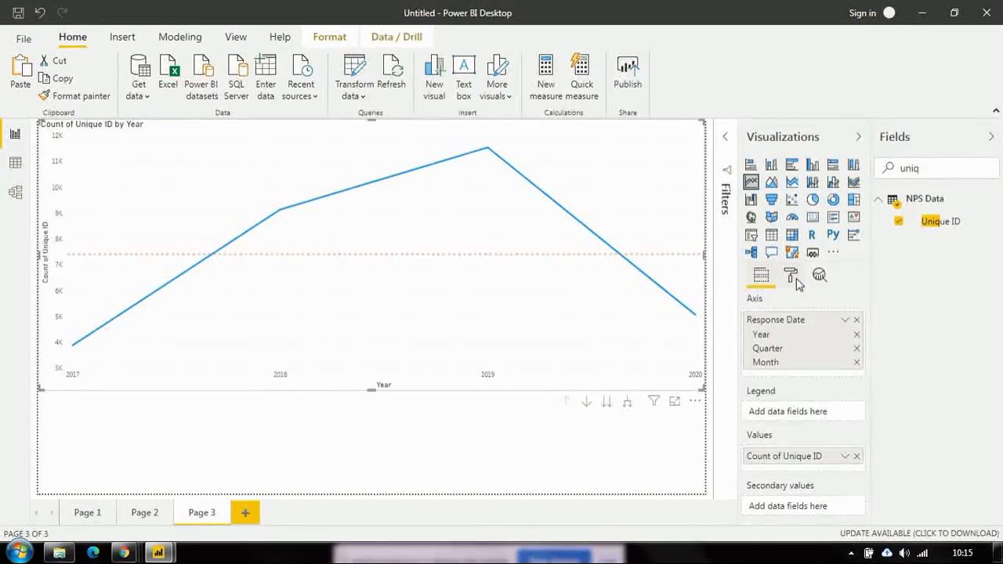
{"action": "left_click", "coordinate": [793, 278]}
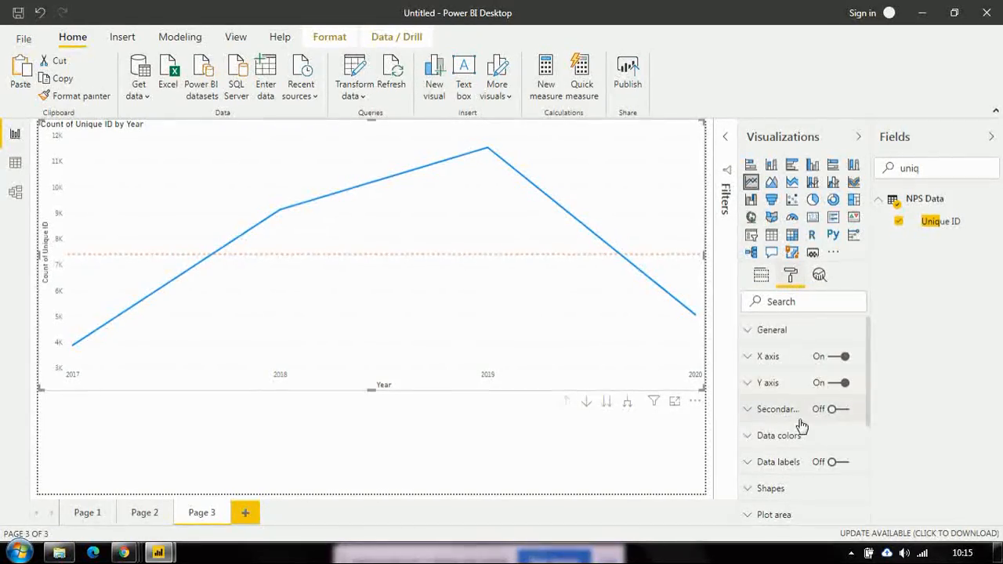
{"action": "left_click", "coordinate": [837, 461]}
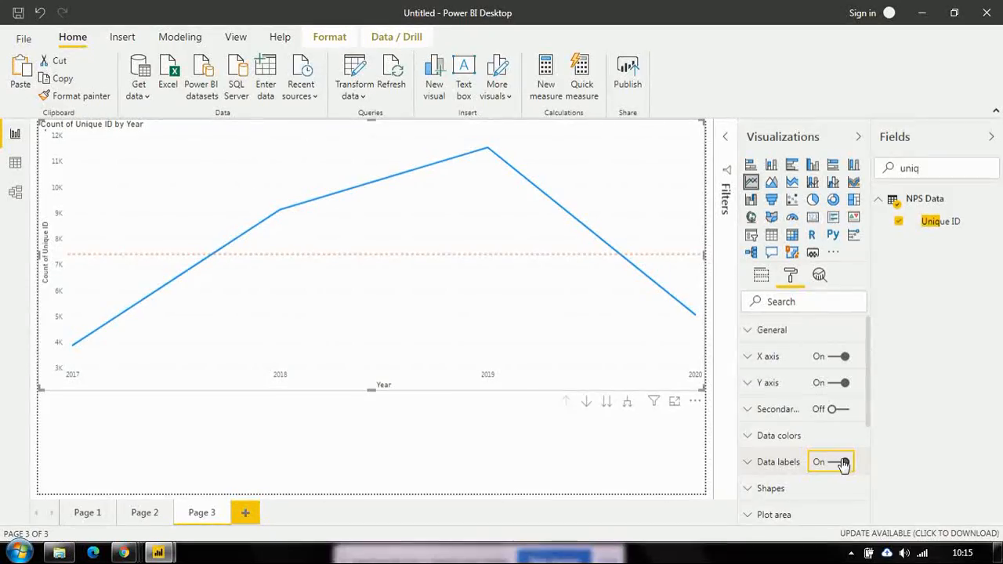
{"action": "left_click", "coordinate": [762, 277]}
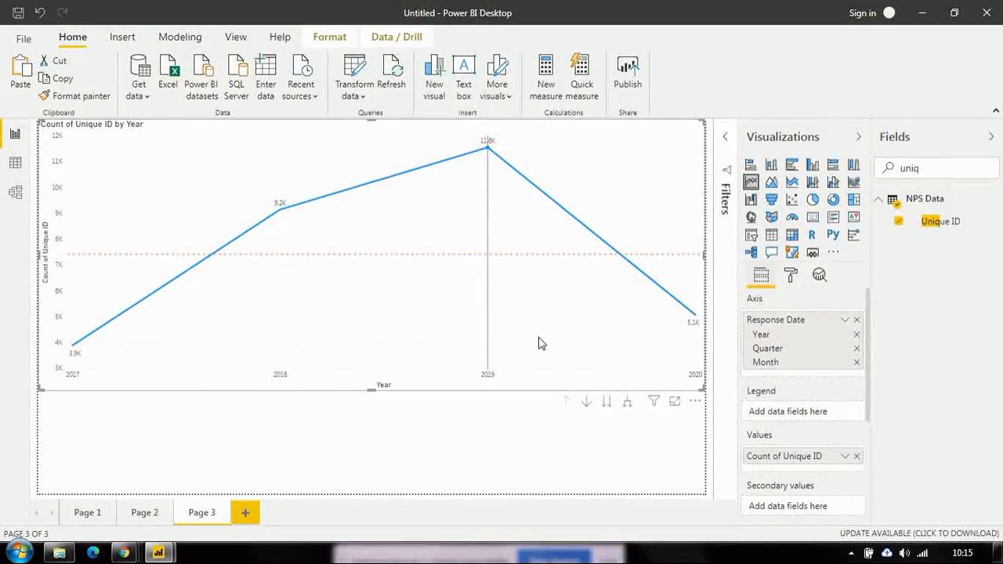
{"action": "left_click", "coordinate": [609, 402]}
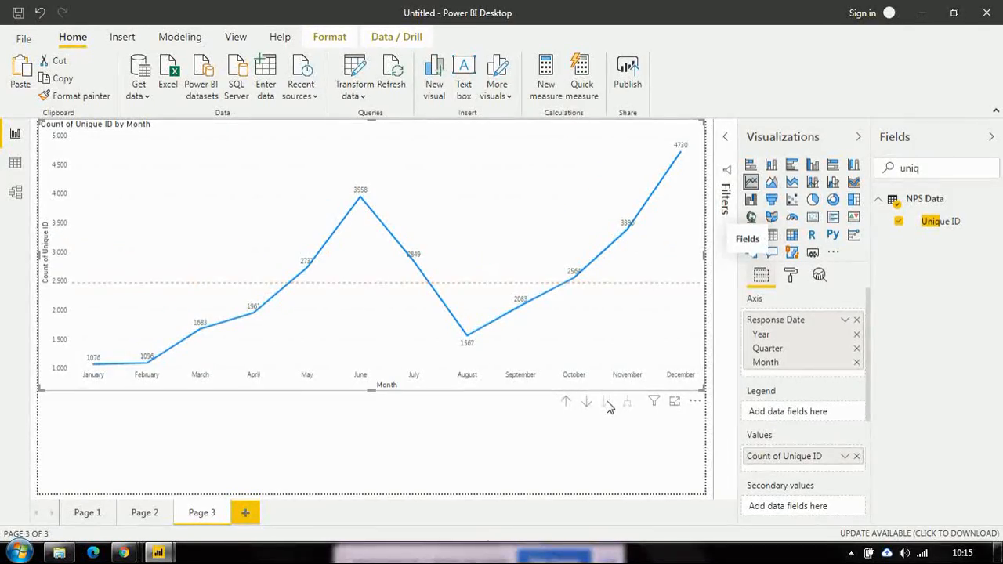
Add the Hour field to the line chart's axis below Response Date and go down to the Hour level.
{"action": "double_click", "coordinate": [934, 176]}
{"action": "type", "text": "hour"}
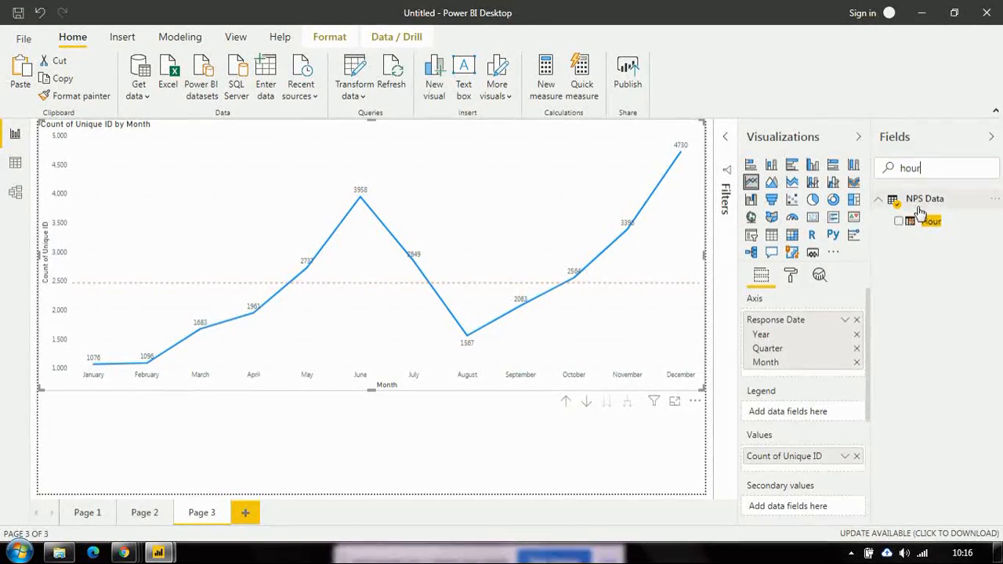
{"action": "left_click_drag", "start_coordinate": [808, 374], "coordinate": [804, 376]}
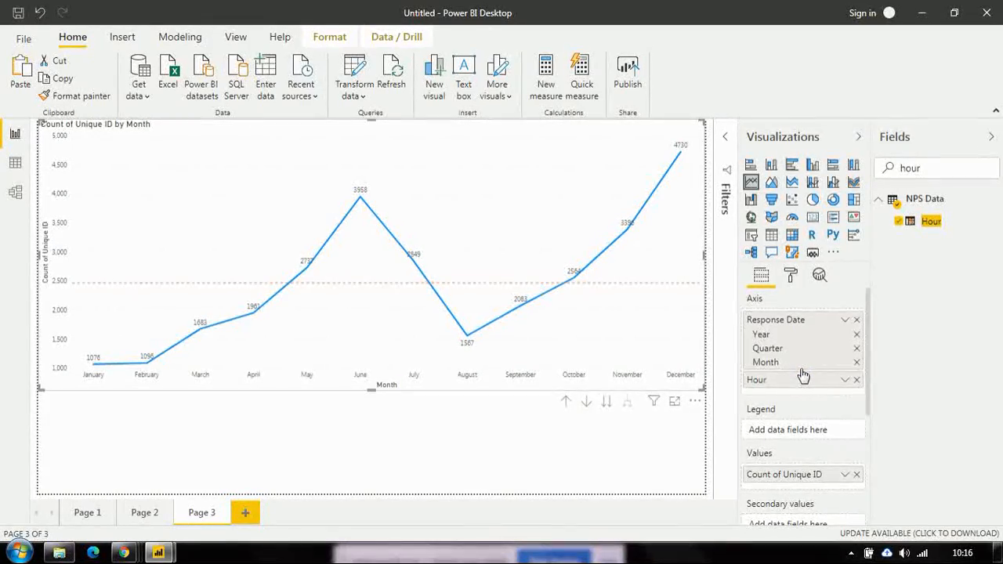
{"action": "left_click", "coordinate": [605, 403]}
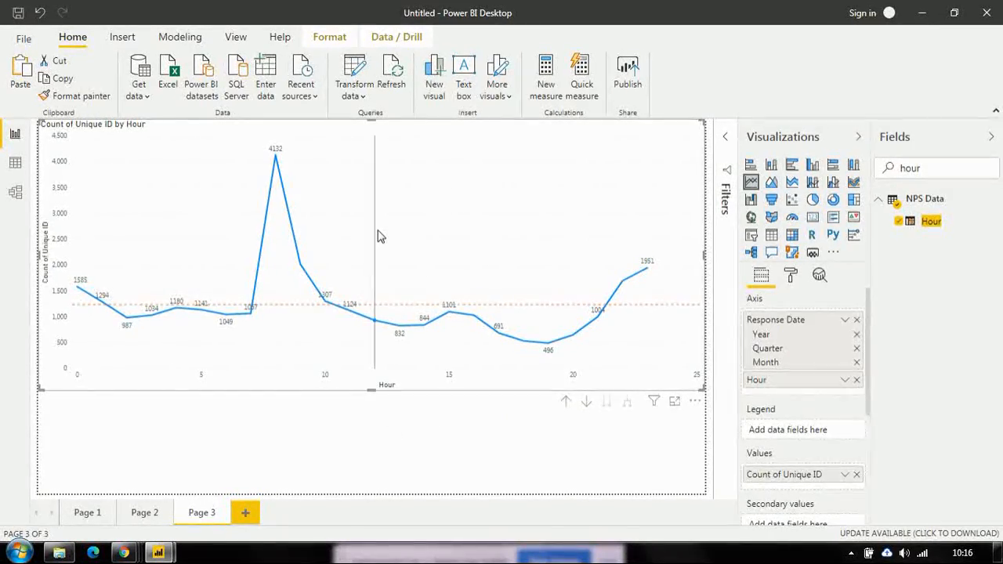
{"action": "mouse_move", "coordinate": [378, 237]}
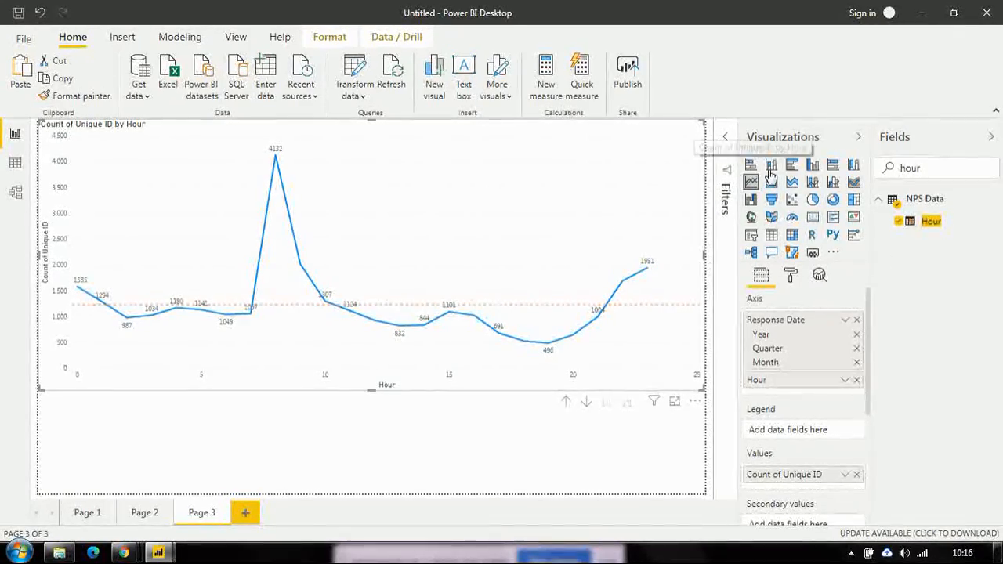
Convert the line chart to a line and stacked column chart and replace its shared axis fields with Industry.
{"action": "left_click", "coordinate": [816, 183]}
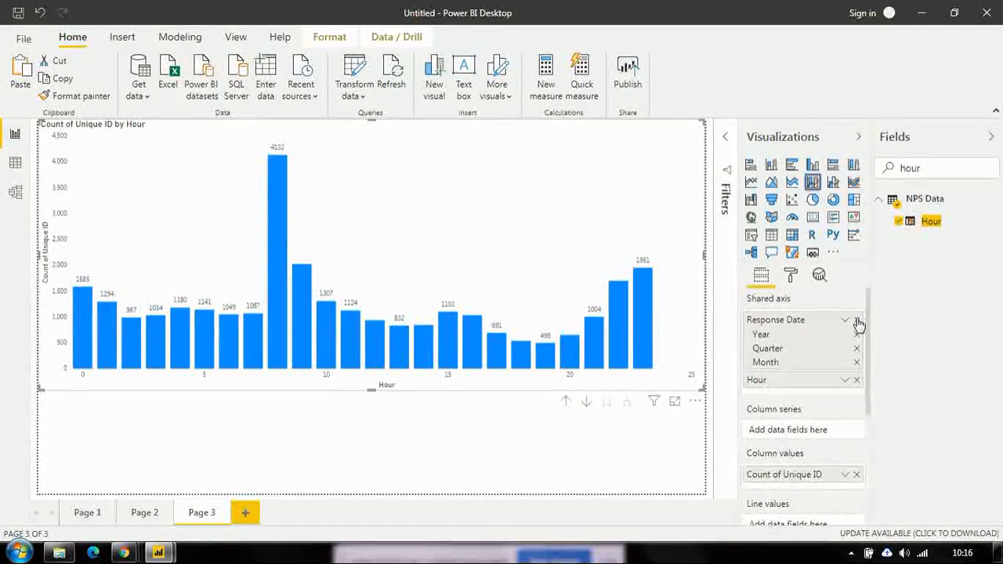
{"action": "left_click", "coordinate": [857, 320]}
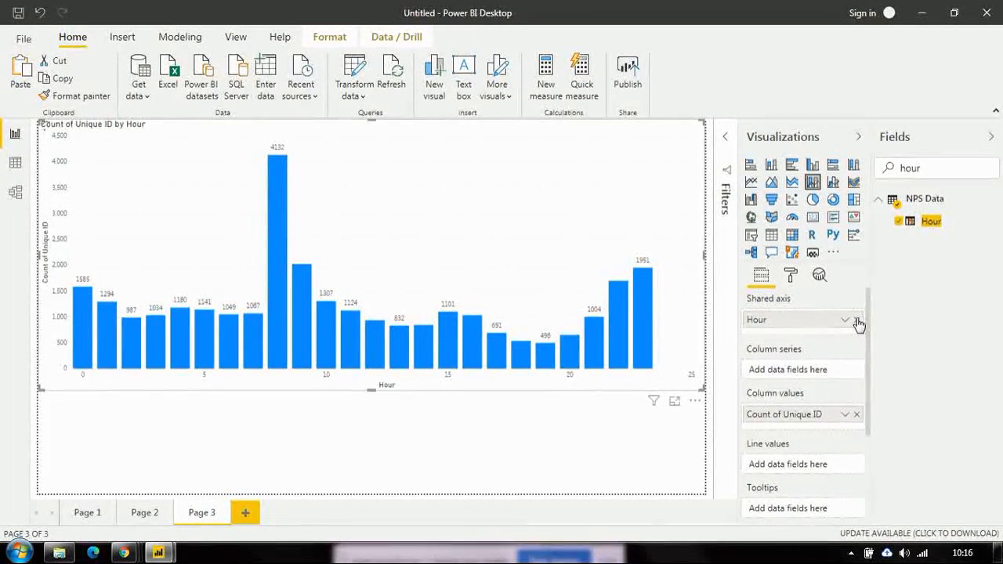
{"action": "left_click", "coordinate": [857, 321]}
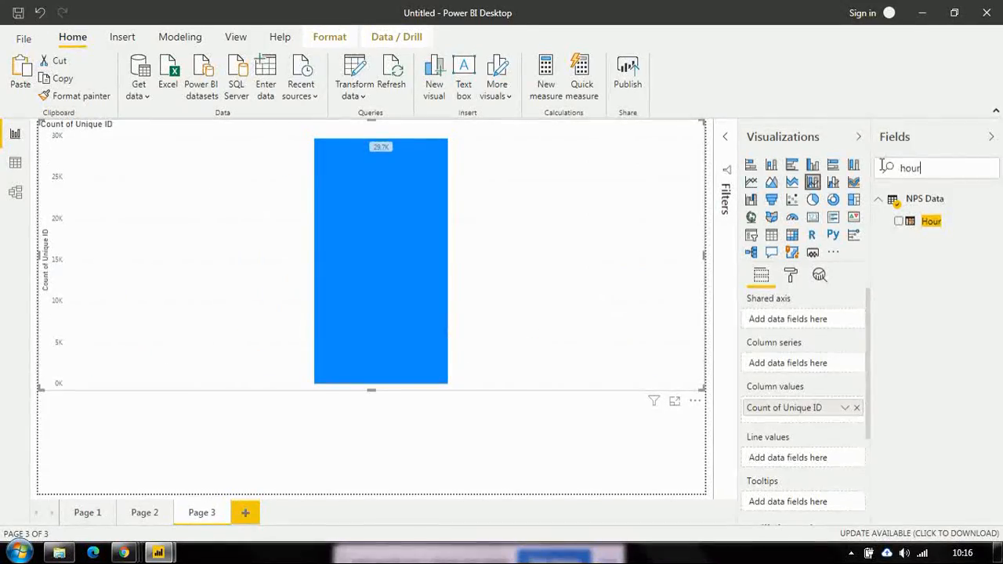
{"action": "type", "text": "indus"}
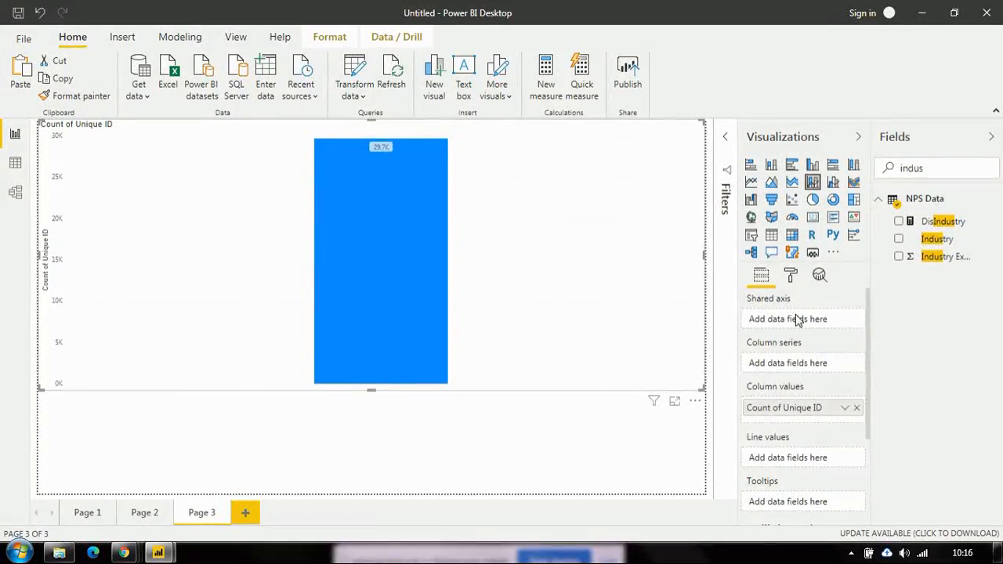
{"action": "left_click_drag", "start_coordinate": [797, 321], "coordinate": [795, 320]}
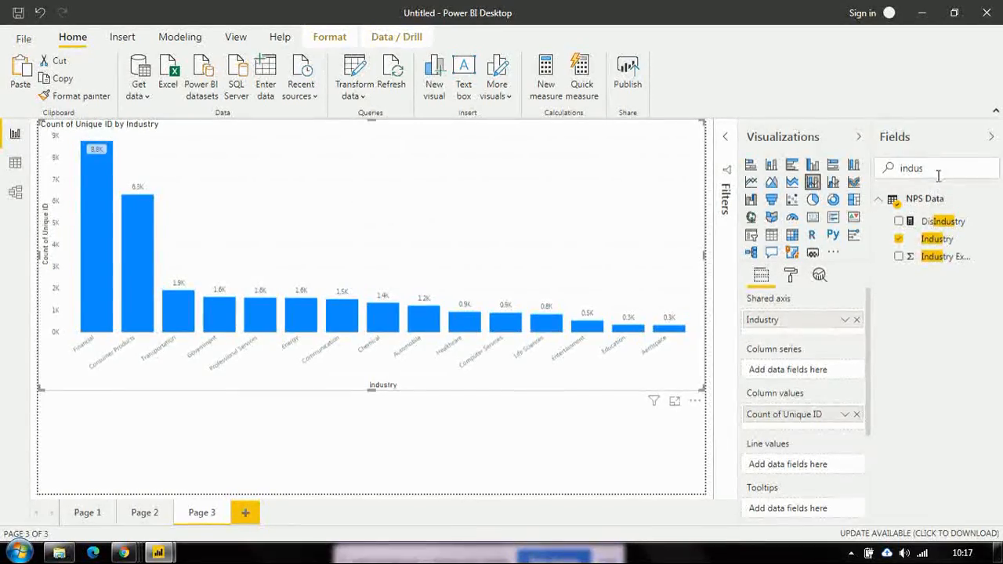
Add the CompositeScore measure as the line values of the combo chart and inspect its points by industry.
{"action": "type", "text": "compo"}
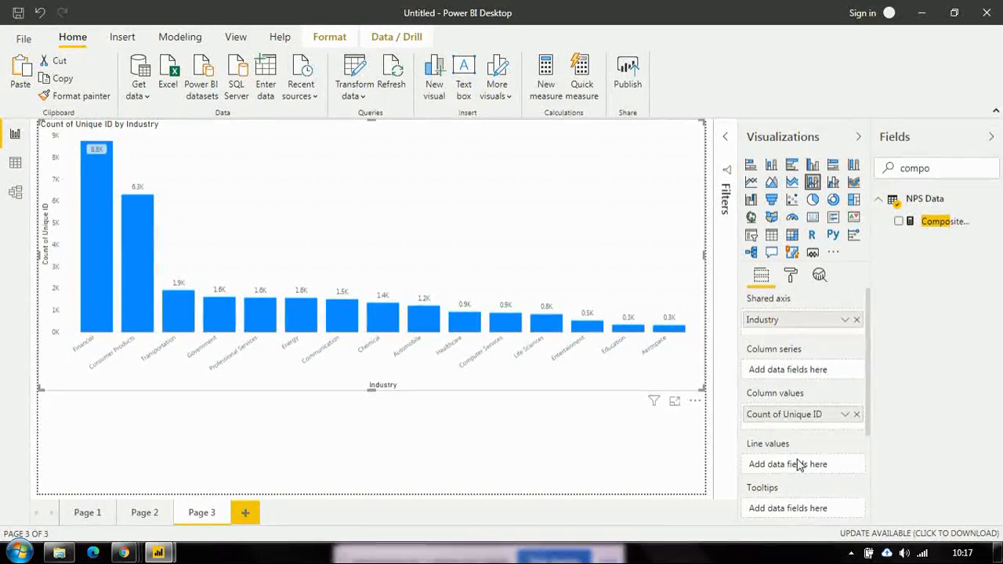
{"action": "left_click_drag", "start_coordinate": [798, 466], "coordinate": [797, 466]}
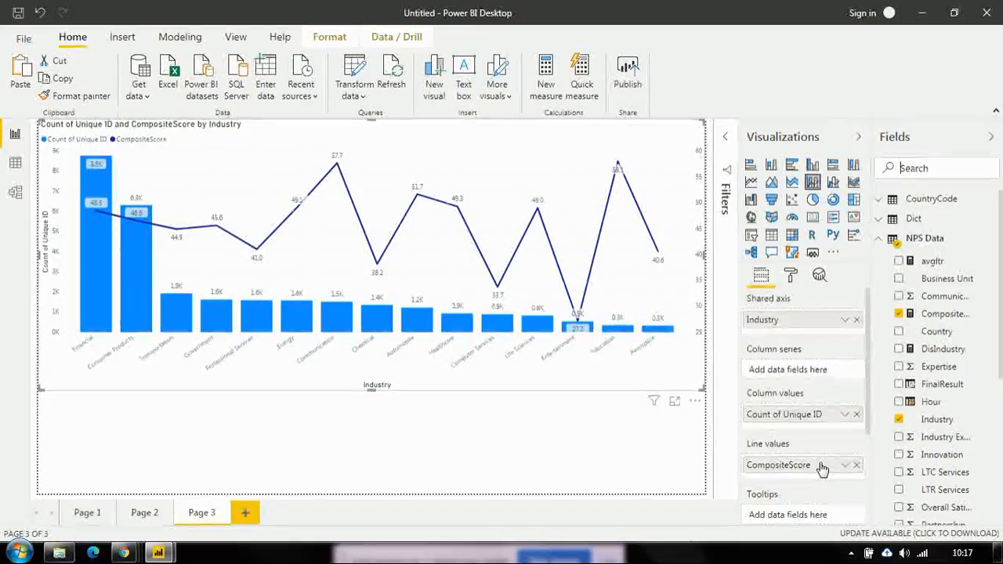
{"action": "left_click_drag", "start_coordinate": [822, 462], "coordinate": [815, 336]}
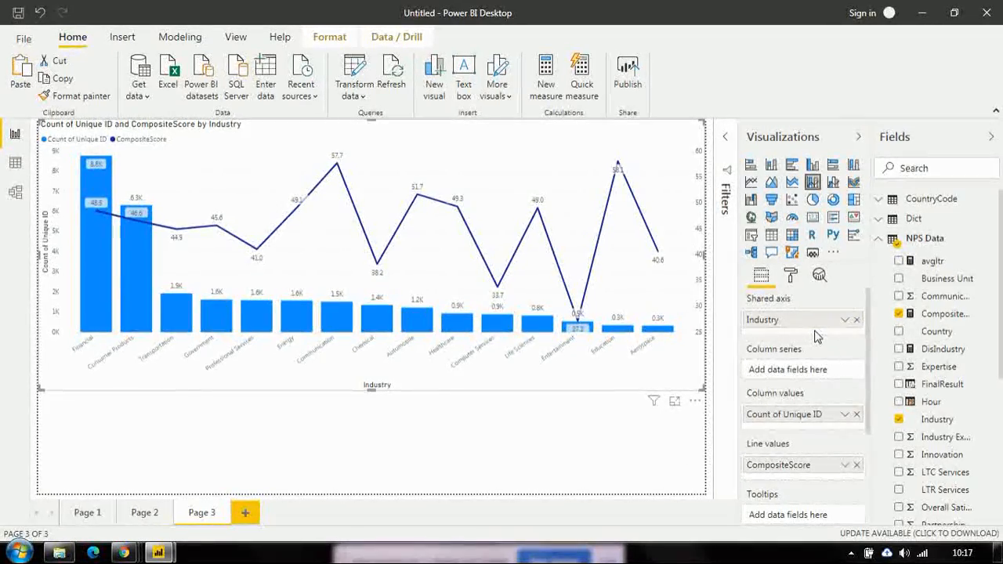
{"action": "left_click_drag", "start_coordinate": [839, 465], "coordinate": [800, 331]}
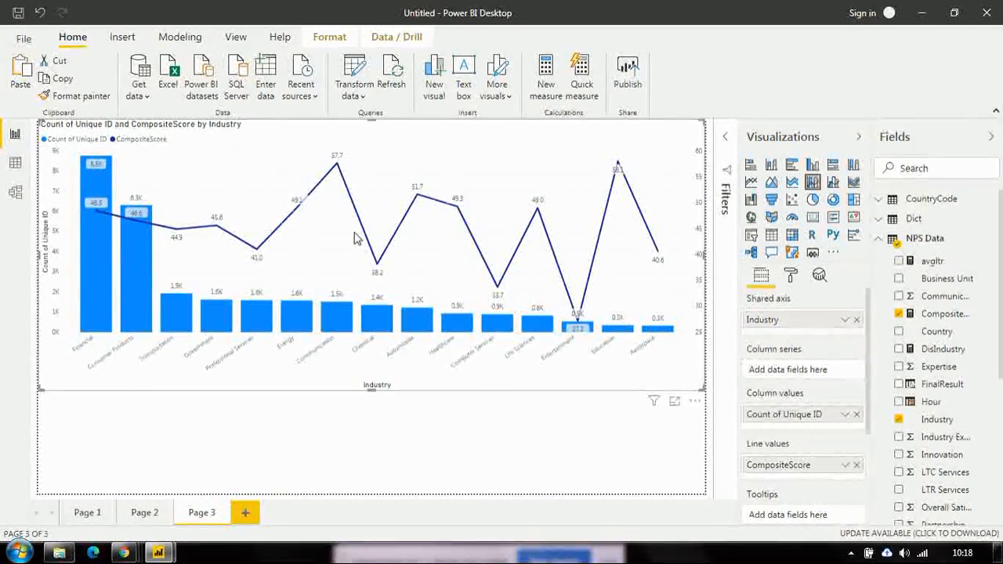
{"action": "mouse_move", "coordinate": [367, 245]}
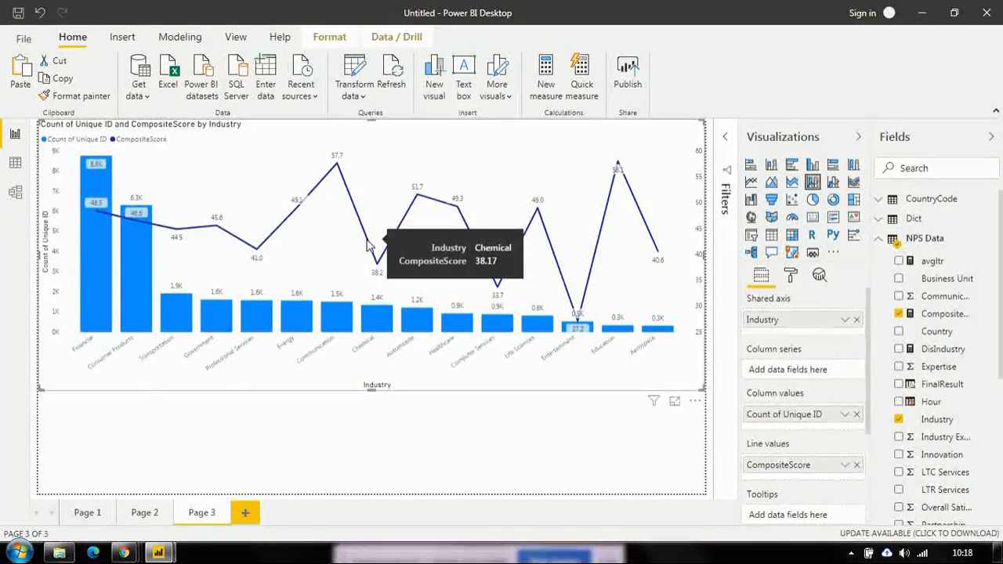
{"action": "mouse_move", "coordinate": [104, 182]}
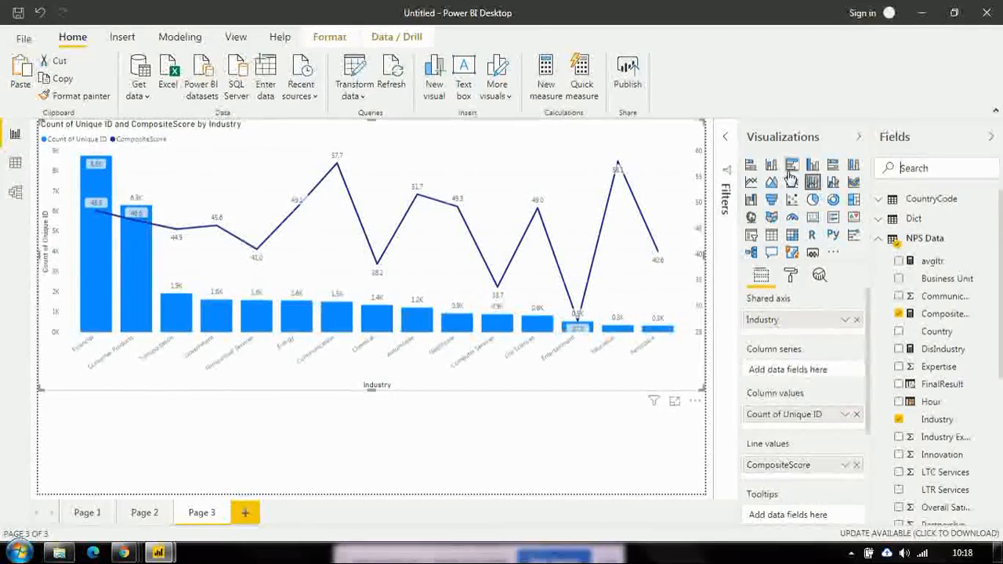
{"action": "type", "text": "compo"}
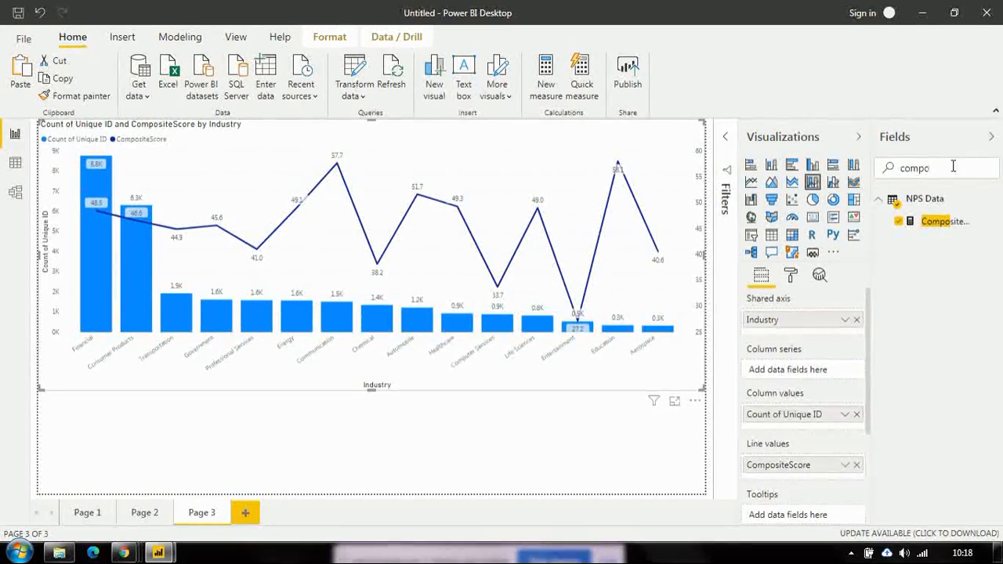
{"action": "key", "text": "BackSpace"}
{"action": "key", "text": "BackSpace"}
{"action": "key", "text": "BackSpace"}
{"action": "key", "text": "BackSpace"}
{"action": "key", "text": "BackSpace"}
Add a new report page with a filled map that uses Country from the CountryCode table as its location.
{"action": "left_click", "coordinate": [246, 512]}
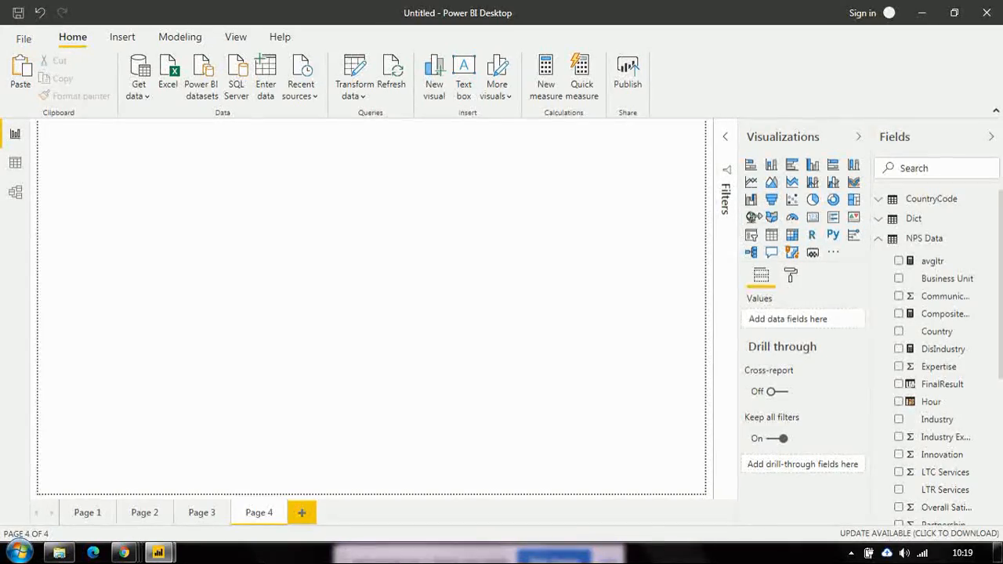
{"action": "left_click", "coordinate": [772, 218]}
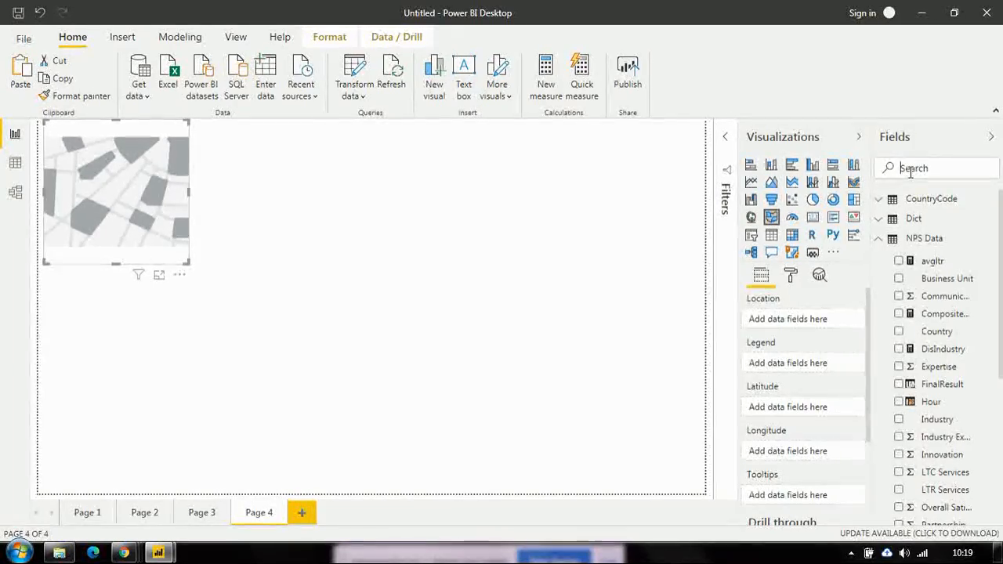
{"action": "type", "text": "count"}
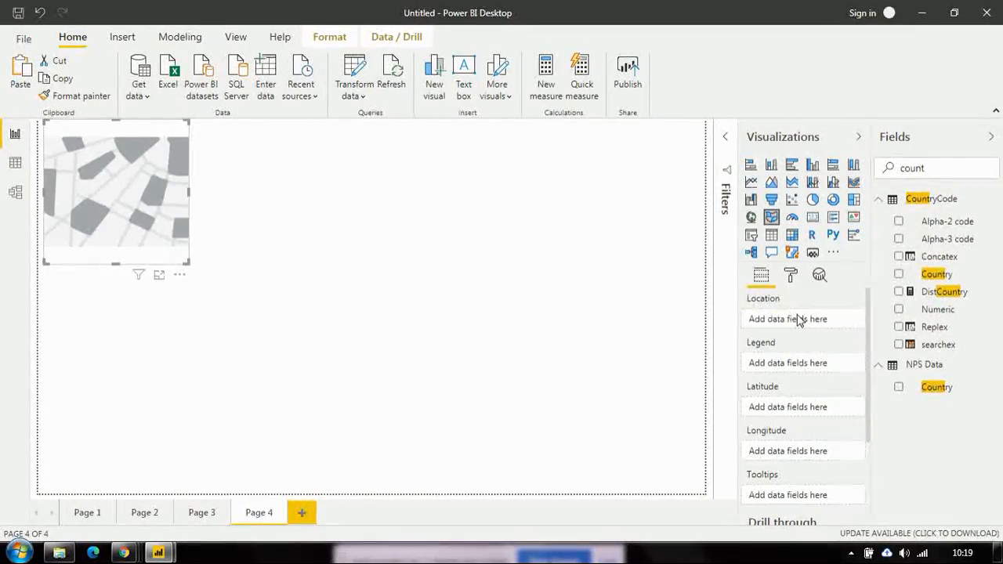
{"action": "left_click_drag", "start_coordinate": [798, 321], "coordinate": [799, 321]}
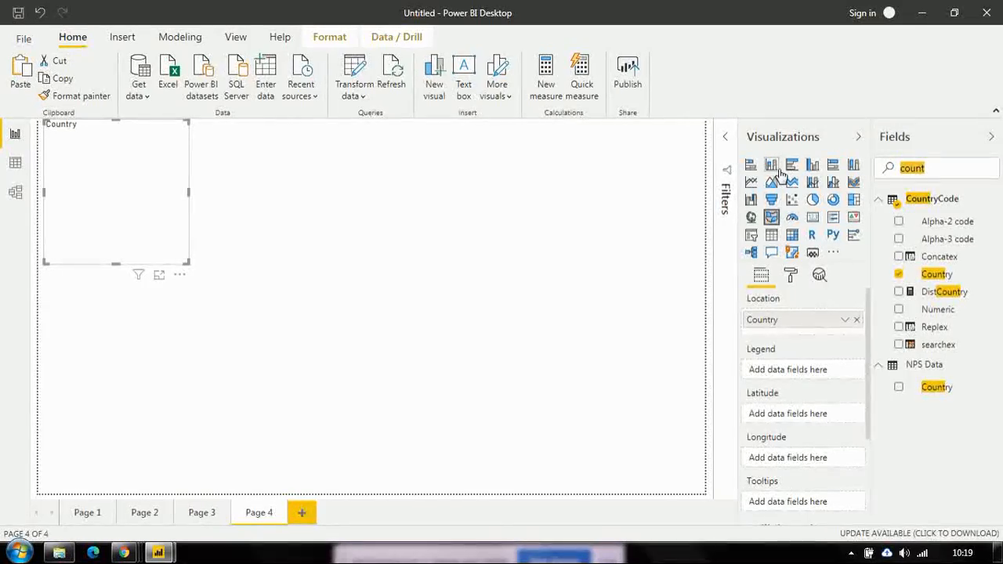
Convert the filled map to a bubble Map visual and enlarge it to fill the report page.
{"action": "type", "text": "uniq"}
{"action": "mouse_move", "coordinate": [947, 226]}
{"action": "left_mouse_down"}
{"action": "mouse_move", "coordinate": [851, 316]}
{"action": "mouse_move", "coordinate": [811, 396]}
{"action": "mouse_move", "coordinate": [805, 445]}
{"action": "mouse_move", "coordinate": [815, 376]}
{"action": "mouse_move", "coordinate": [933, 255]}
{"action": "mouse_move", "coordinate": [938, 227]}
{"action": "left_mouse_up"}
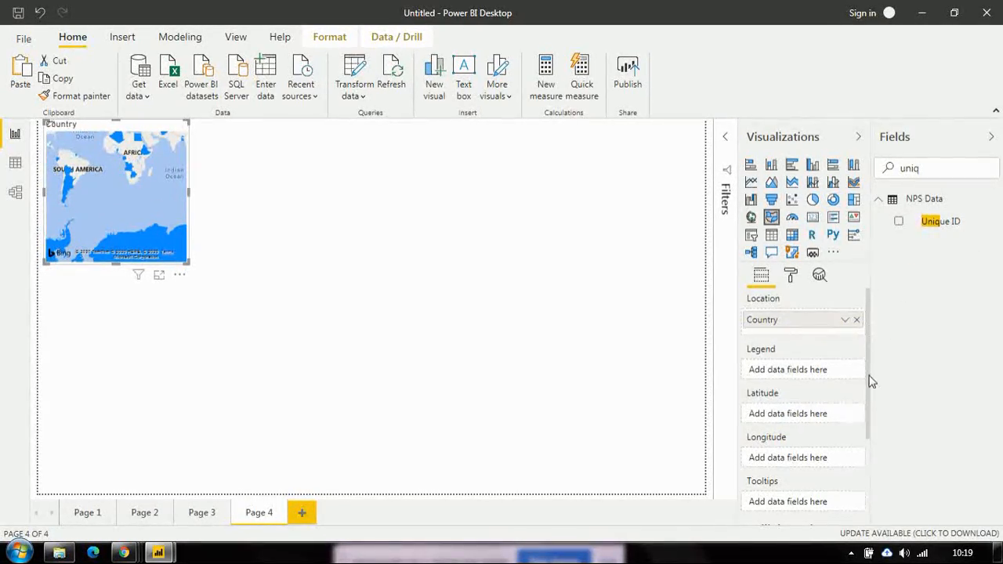
{"action": "scroll", "coordinate": [870, 382], "scroll_direction": "down", "scroll_amount": 1}
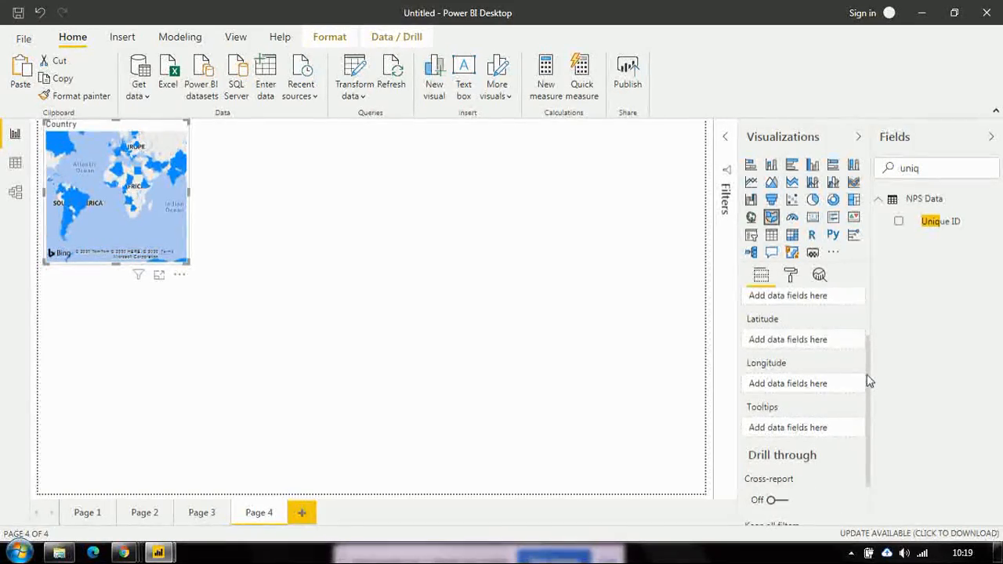
{"action": "scroll", "coordinate": [870, 345], "scroll_direction": "up", "scroll_amount": 1}
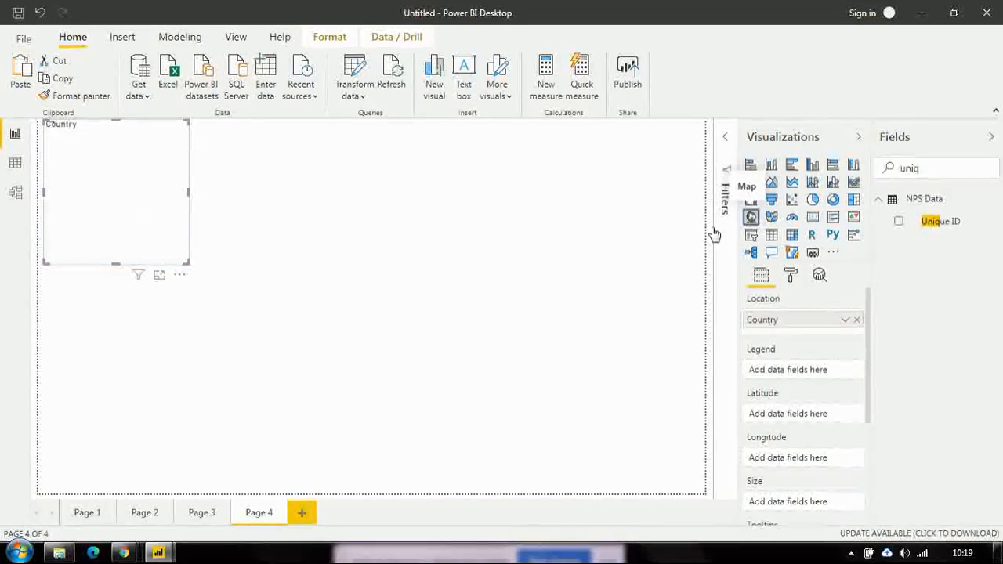
{"action": "left_click_drag", "start_coordinate": [190, 266], "coordinate": [533, 502]}
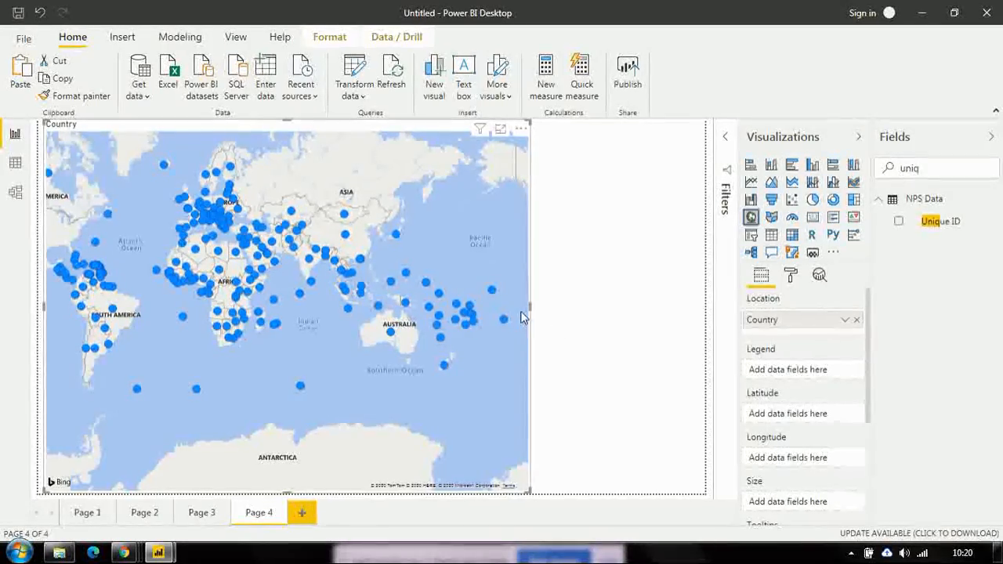
{"action": "left_click_drag", "start_coordinate": [529, 305], "coordinate": [535, 306]}
{"action": "left_click_drag", "start_coordinate": [708, 327], "coordinate": [708, 328]}
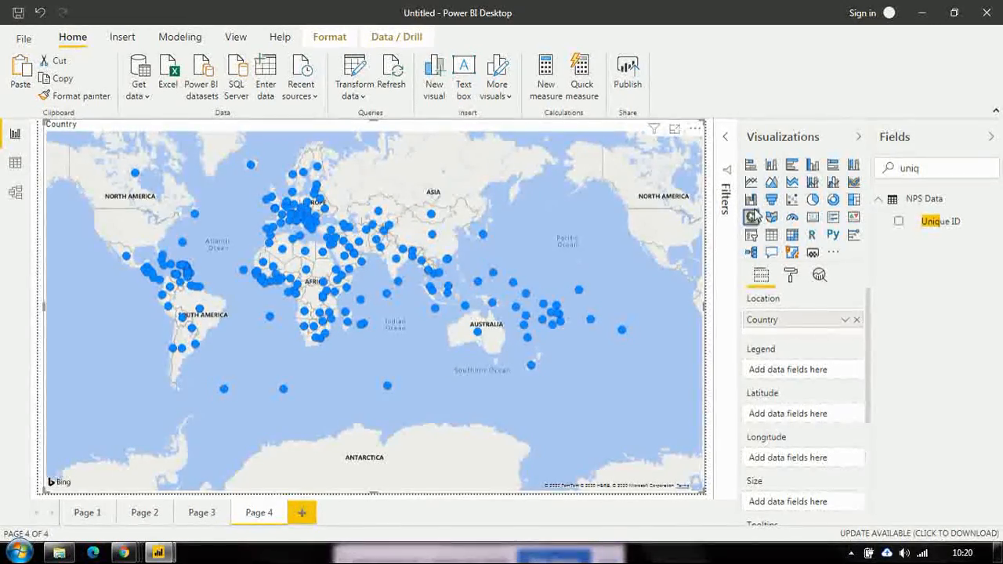
Size the map bubbles by the count of Unique ID and inspect the larger ones in Asia and South America.
{"action": "left_click_drag", "start_coordinate": [938, 227], "coordinate": [922, 243]}
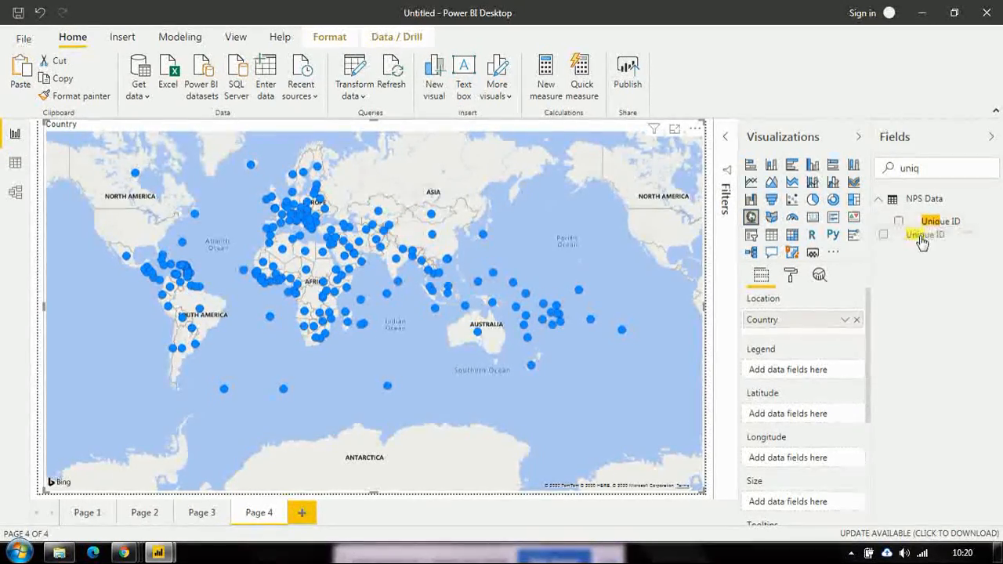
{"action": "left_click_drag", "start_coordinate": [920, 322], "coordinate": [804, 511]}
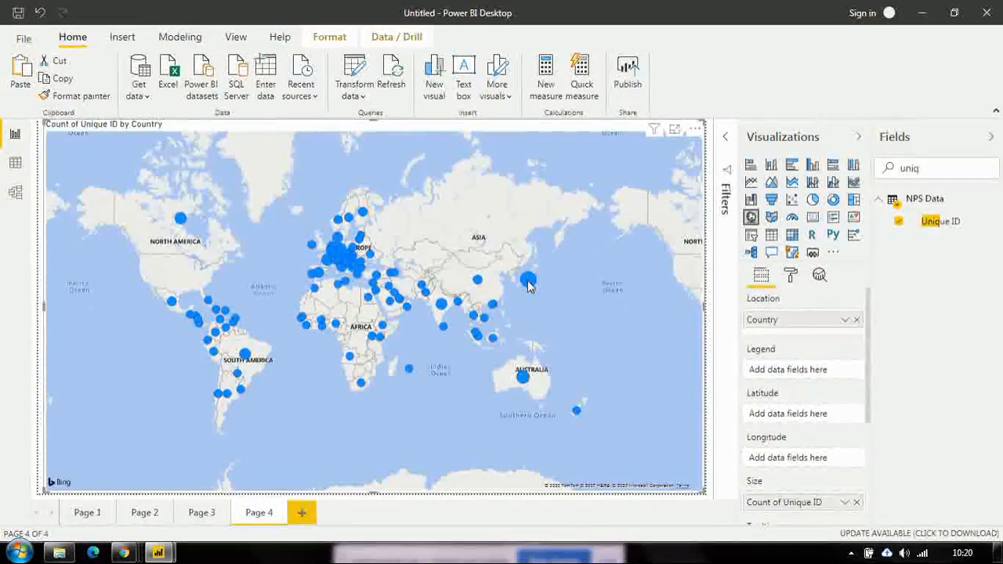
{"action": "mouse_move", "coordinate": [528, 283]}
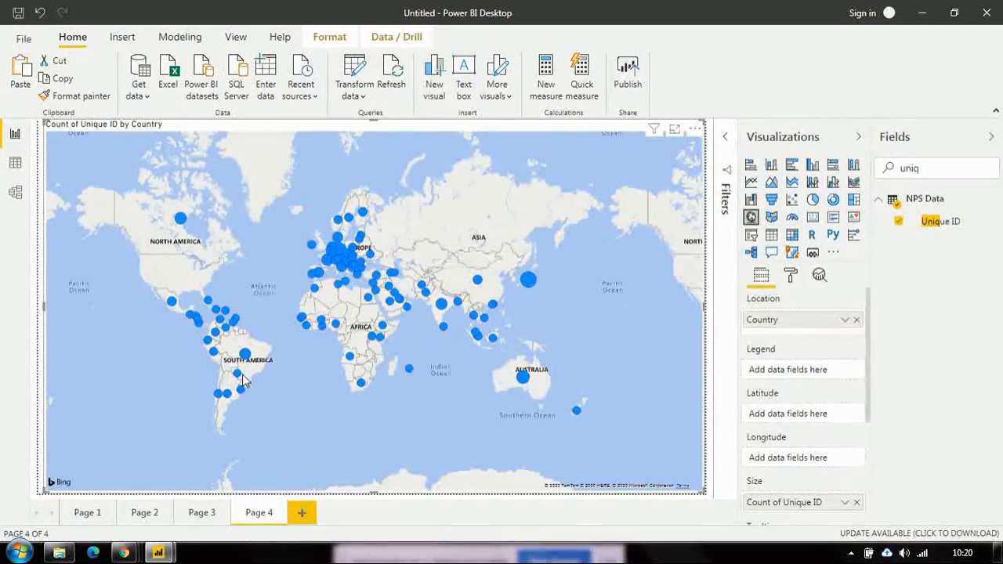
{"action": "mouse_move", "coordinate": [240, 379]}
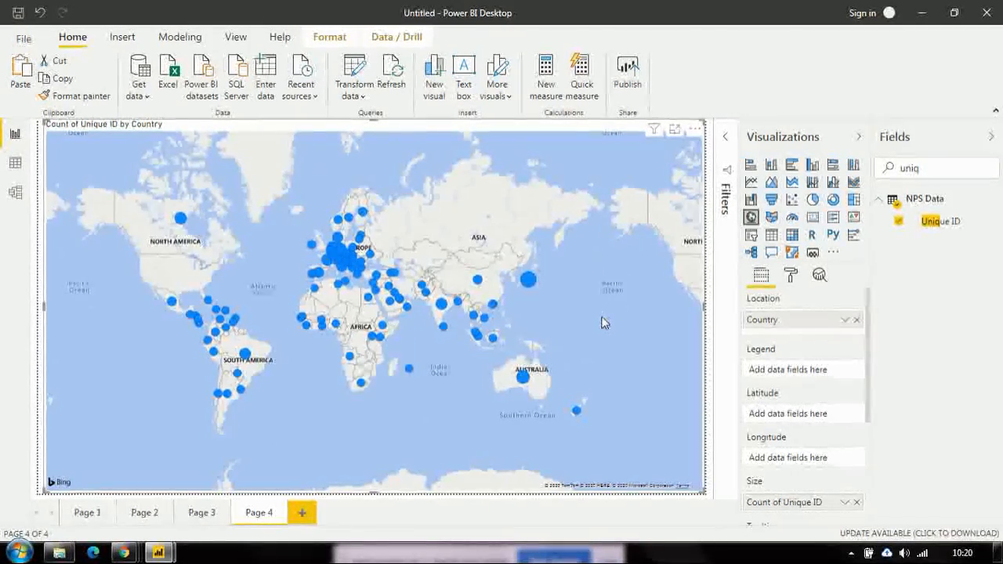
Add a new report page with a decomposition tree and enlarge it to about three quarters of the page width at full height.
{"action": "left_click", "coordinate": [302, 514]}
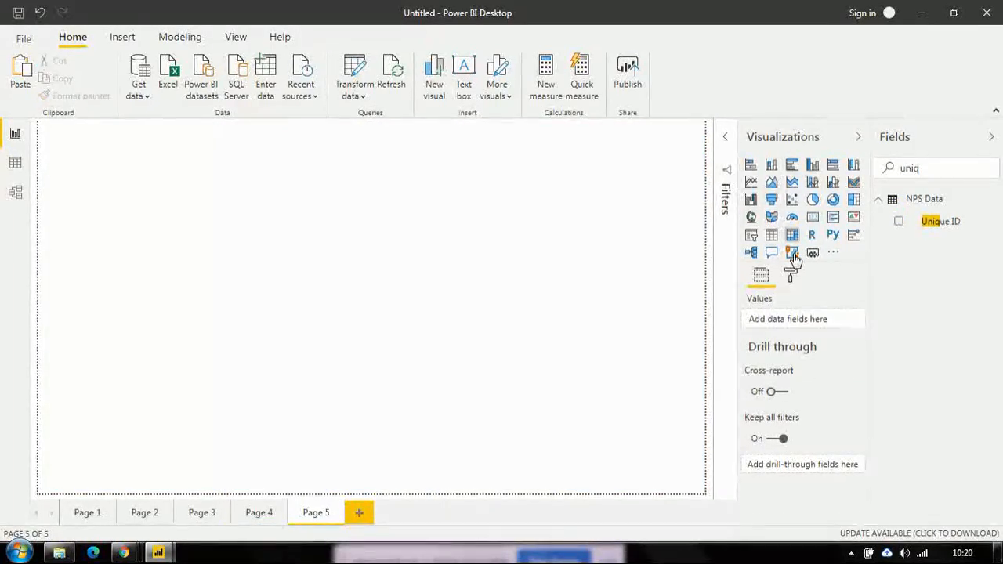
{"action": "left_click", "coordinate": [753, 254]}
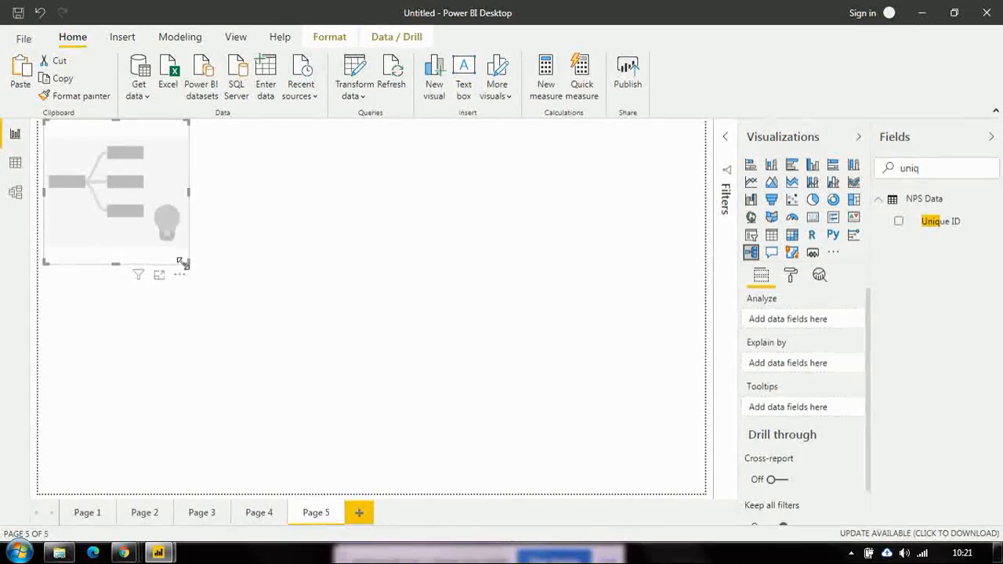
{"action": "left_click_drag", "start_coordinate": [186, 260], "coordinate": [535, 510]}
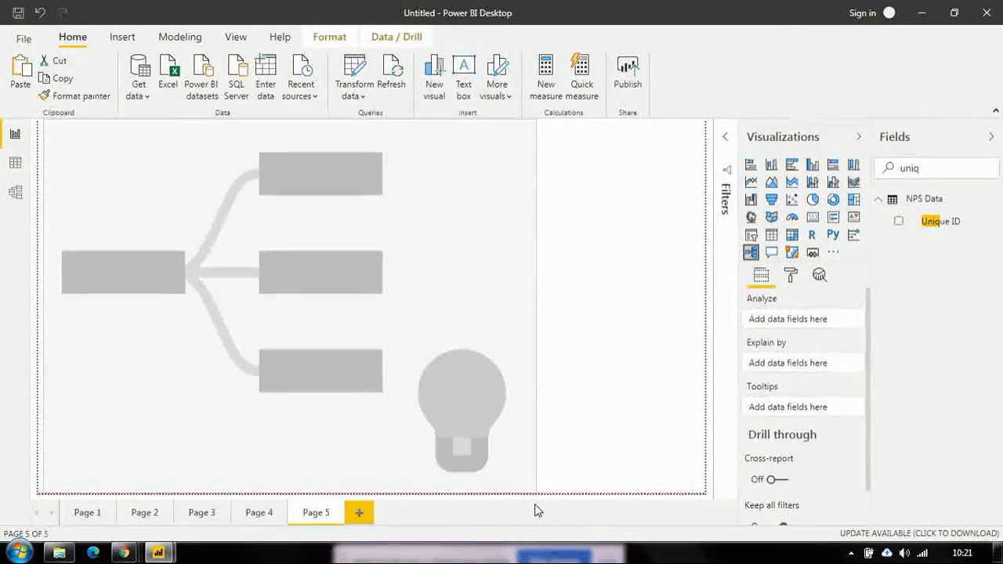
Find the CompositeScore measure and set it as the field the decomposition tree analyzes.
{"action": "double_click", "coordinate": [909, 168]}
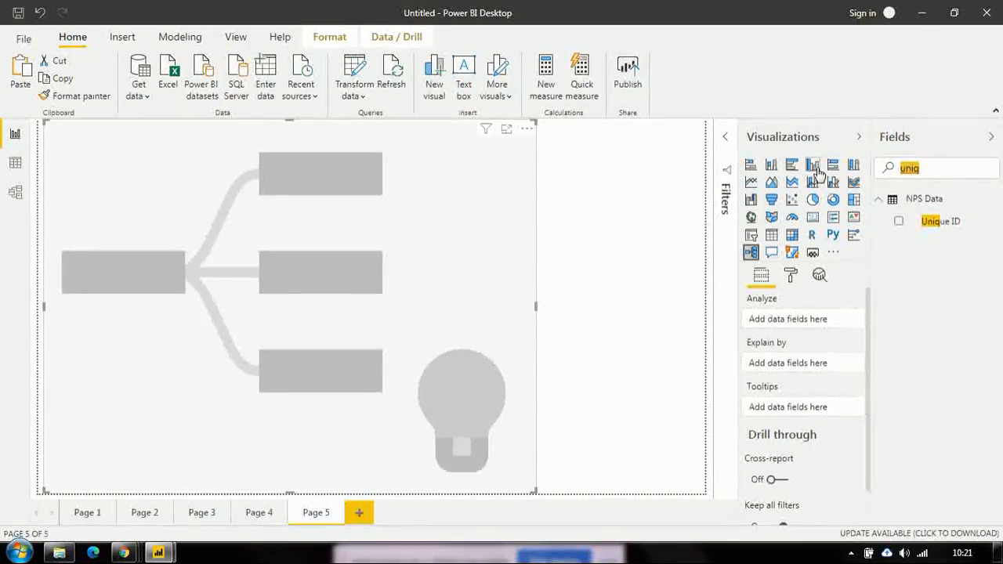
{"action": "key", "text": "BackSpace"}
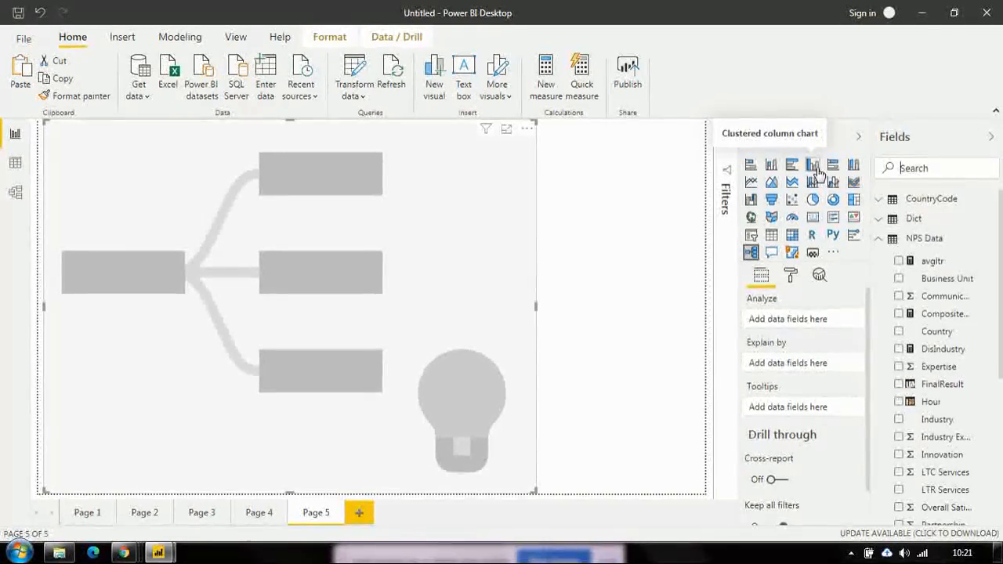
{"action": "type", "text": "compo"}
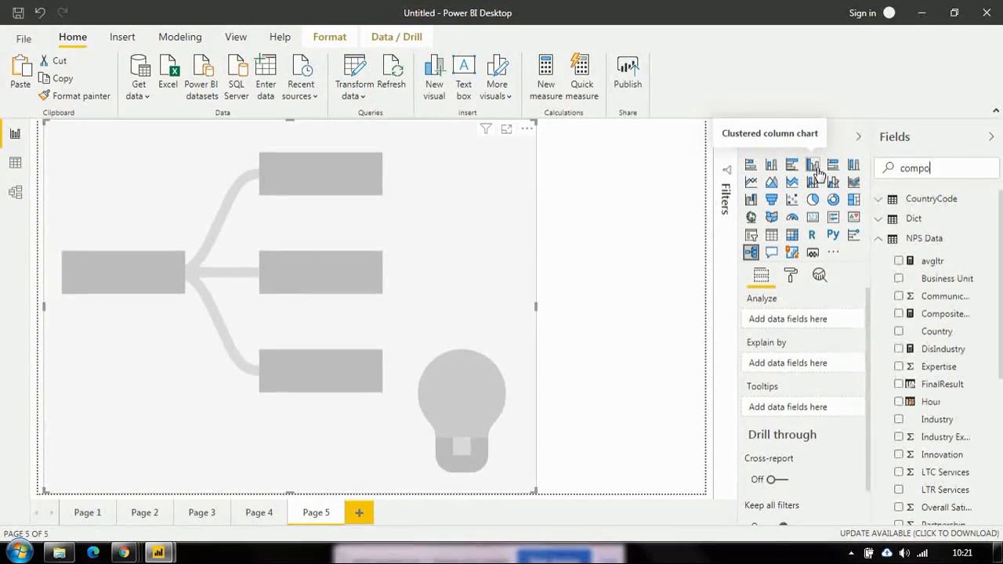
{"action": "left_click_drag", "start_coordinate": [841, 290], "coordinate": [784, 317]}
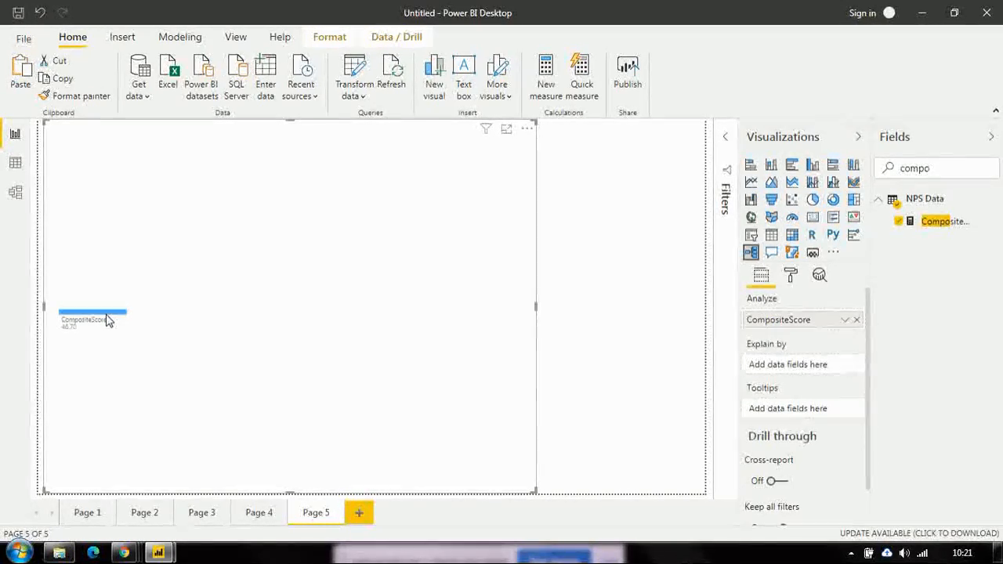
{"action": "mouse_move", "coordinate": [108, 321]}
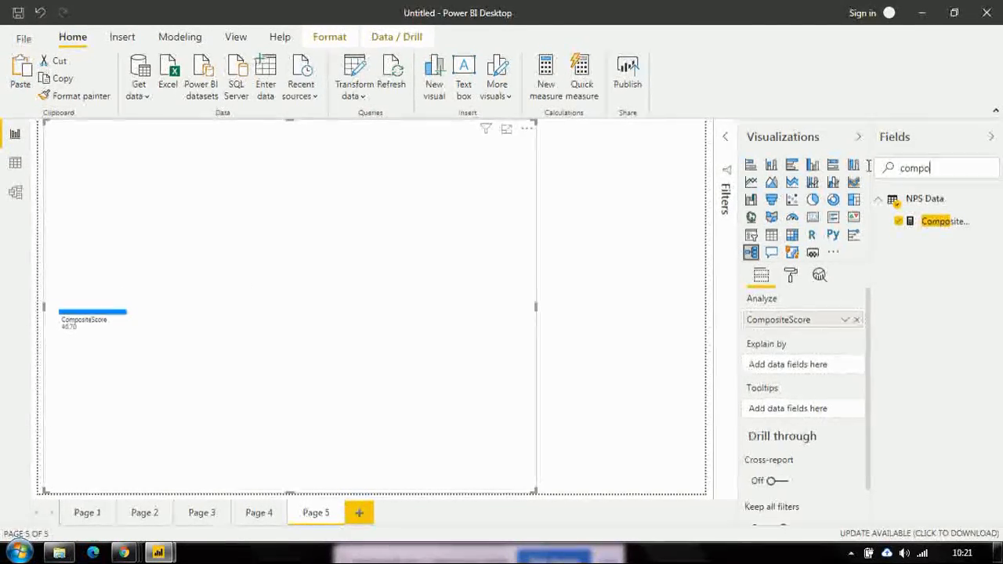
Add Source Type as an Explain by field and split the CompositeScore node by high value.
{"action": "left_click_drag", "start_coordinate": [944, 168], "coordinate": [868, 170]}
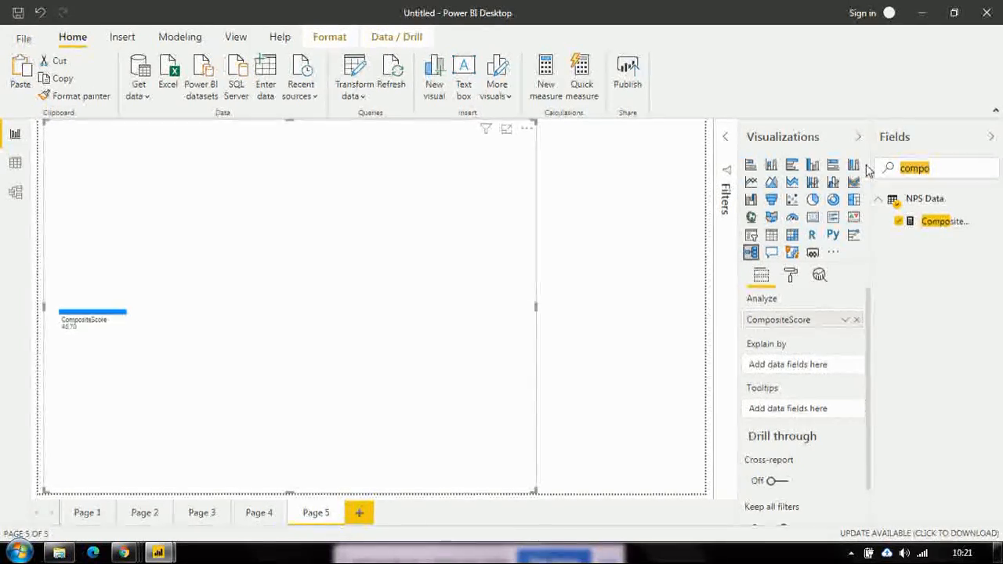
{"action": "type", "text": "sour"}
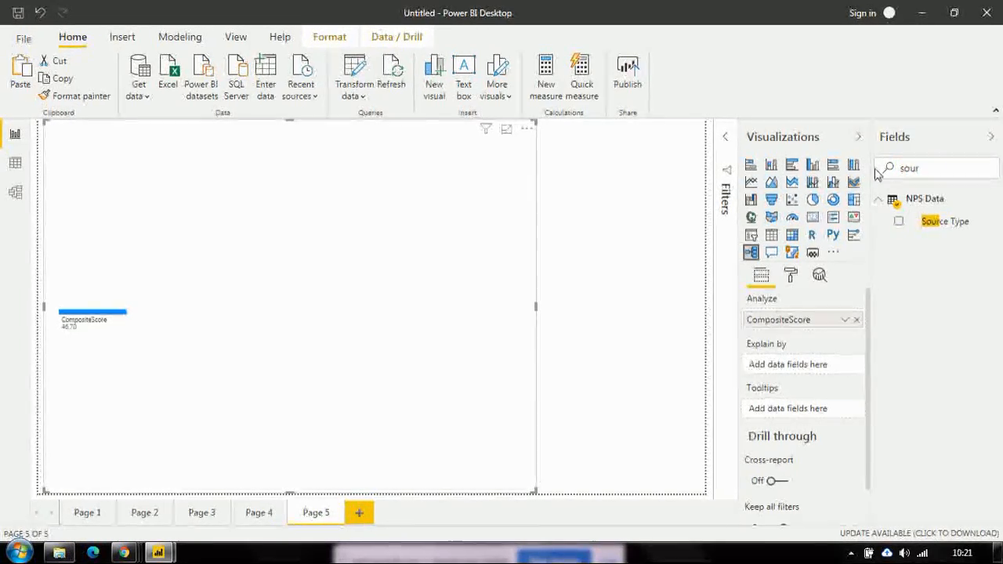
{"action": "left_click_drag", "start_coordinate": [925, 223], "coordinate": [800, 364]}
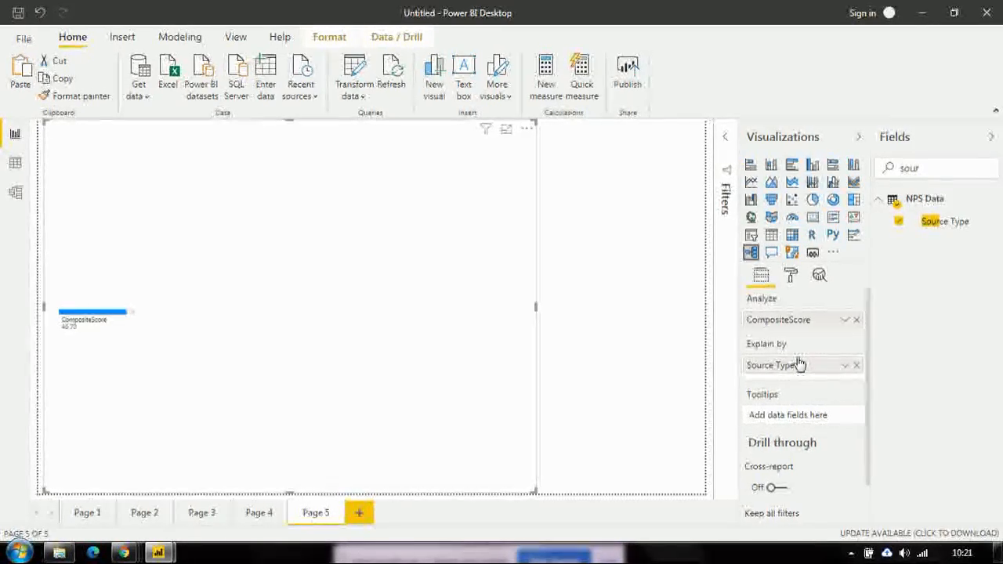
{"action": "left_click", "coordinate": [135, 317]}
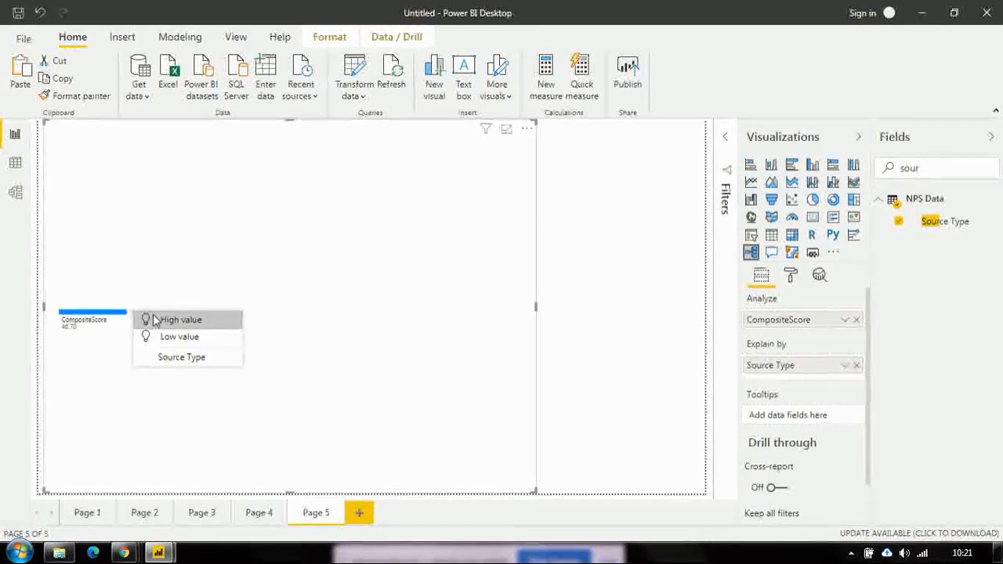
{"action": "left_click", "coordinate": [150, 320]}
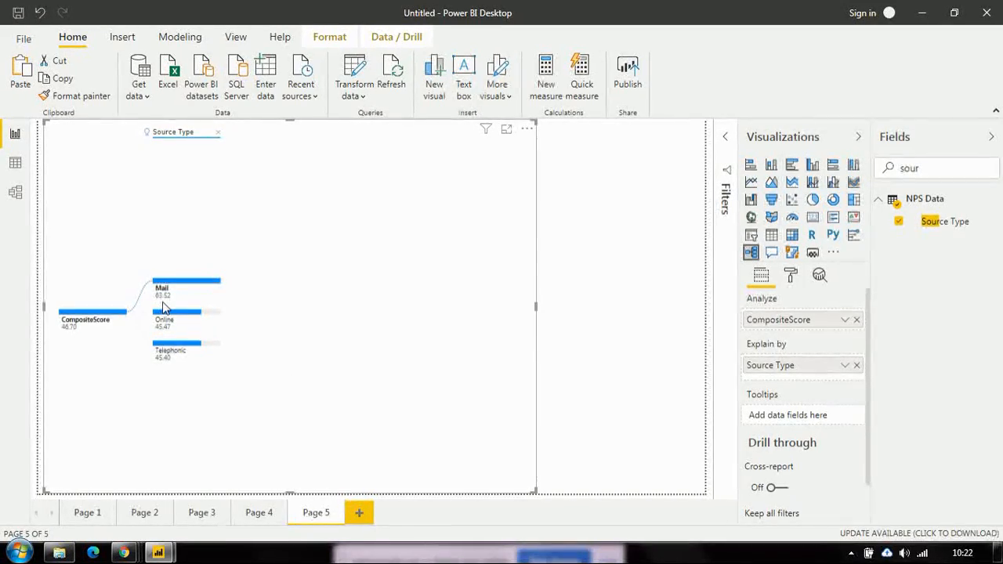
Add Industry above Source Type in the Explain by fields and replace the Source Type level with a high-value split of Education.
{"action": "left_click_drag", "start_coordinate": [954, 168], "coordinate": [815, 168]}
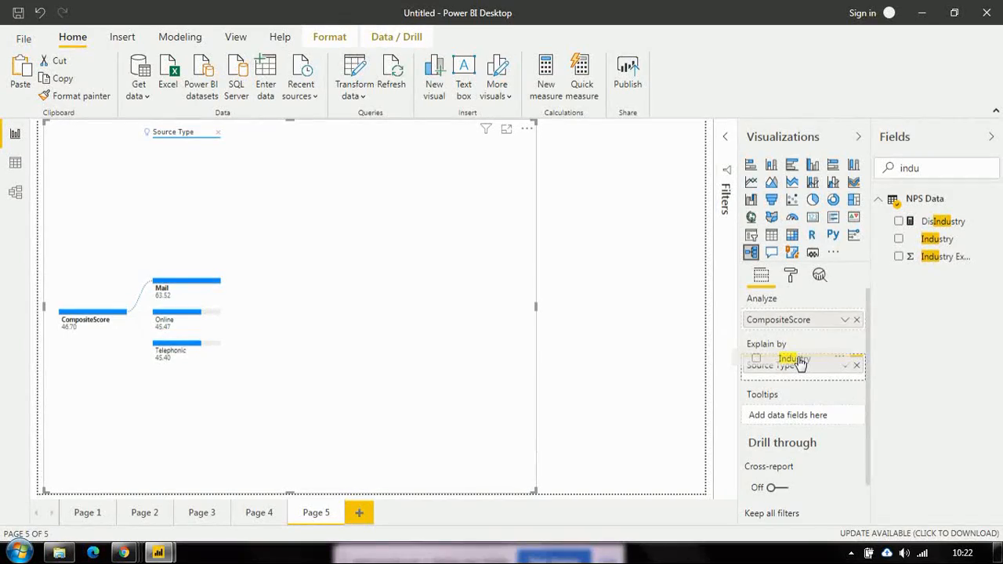
{"action": "left_click_drag", "start_coordinate": [799, 363], "coordinate": [800, 363]}
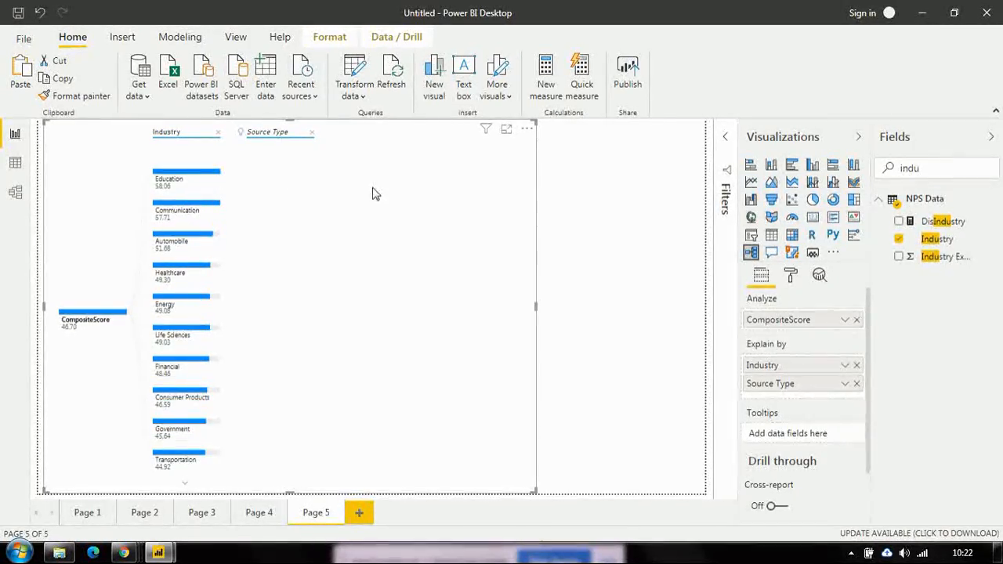
{"action": "left_click", "coordinate": [311, 134]}
{"action": "left_click", "coordinate": [227, 172]}
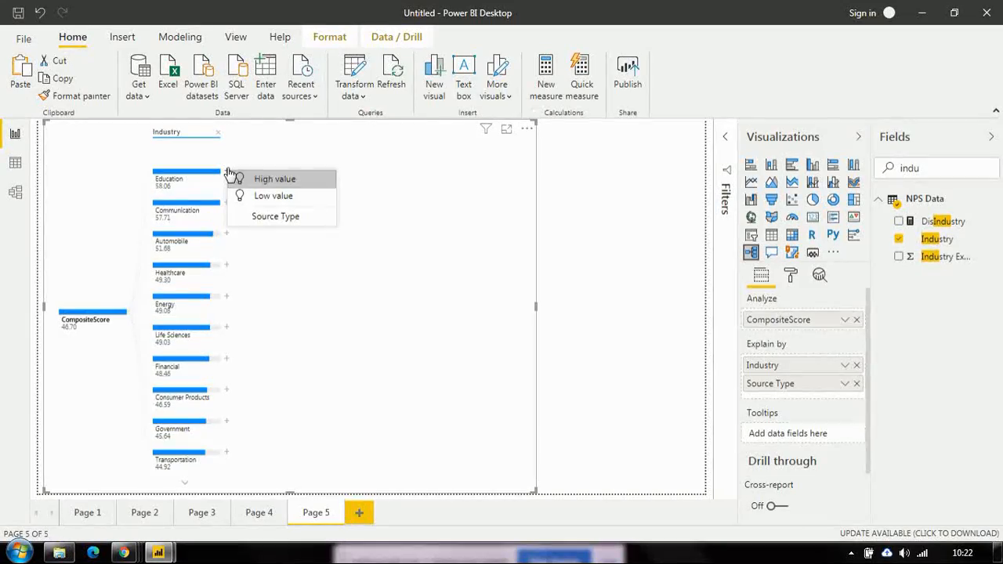
{"action": "left_click", "coordinate": [258, 179]}
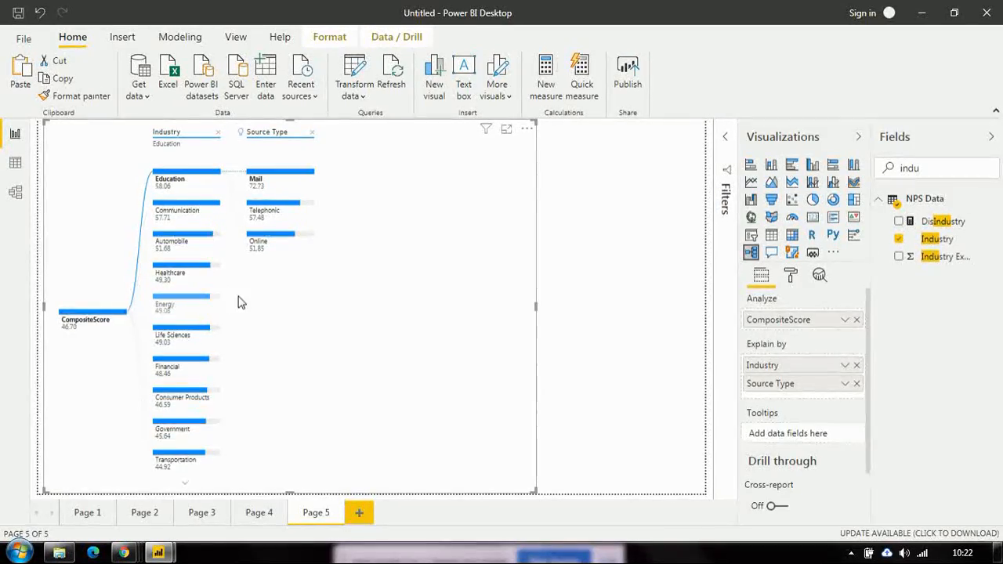
Examine the source type breakdown of the Energy, Automobile, Communication, Consumer Products and Government industries in the tree.
{"action": "left_click", "coordinate": [205, 304]}
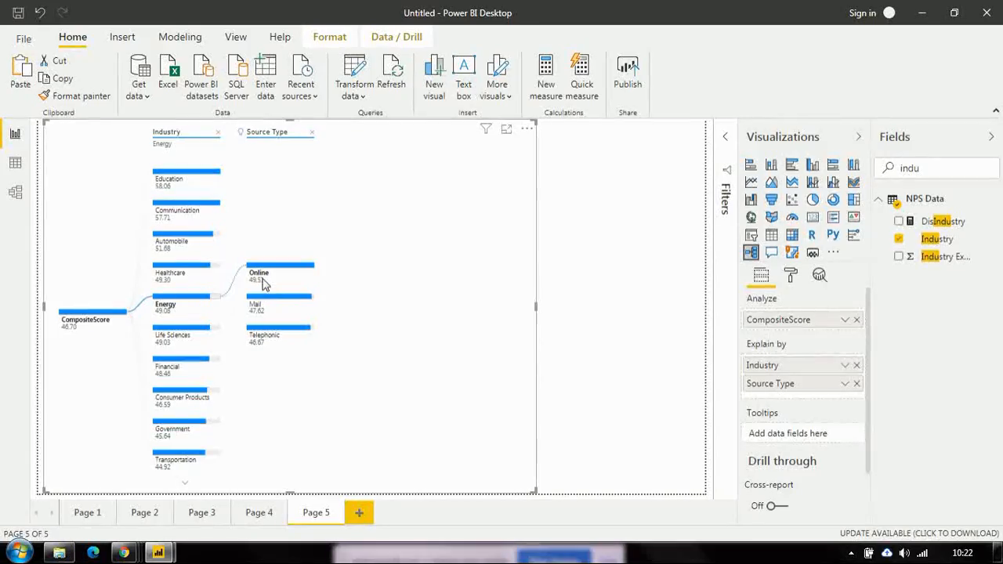
{"action": "left_click", "coordinate": [205, 240]}
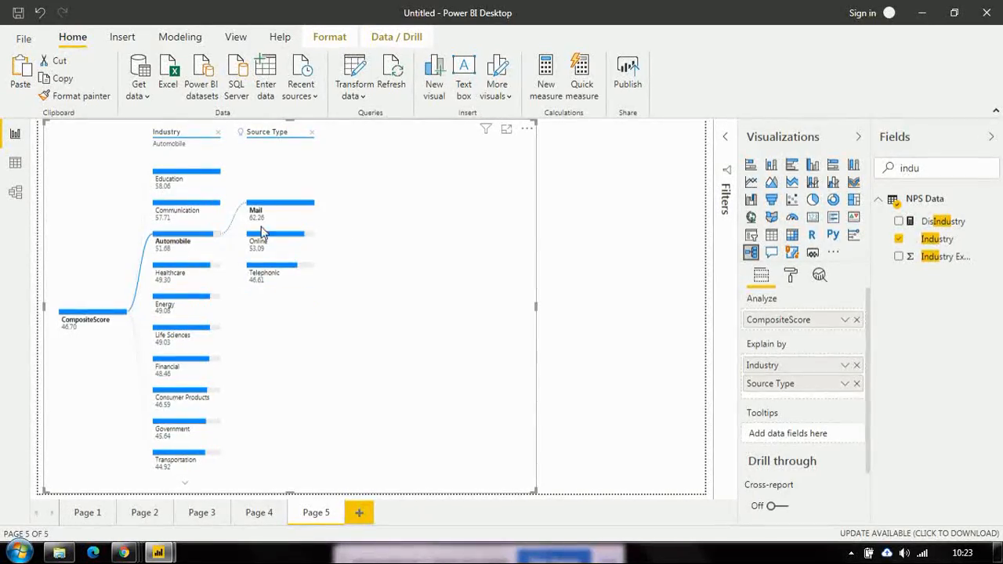
{"action": "left_click", "coordinate": [198, 210]}
{"action": "left_click", "coordinate": [267, 191]}
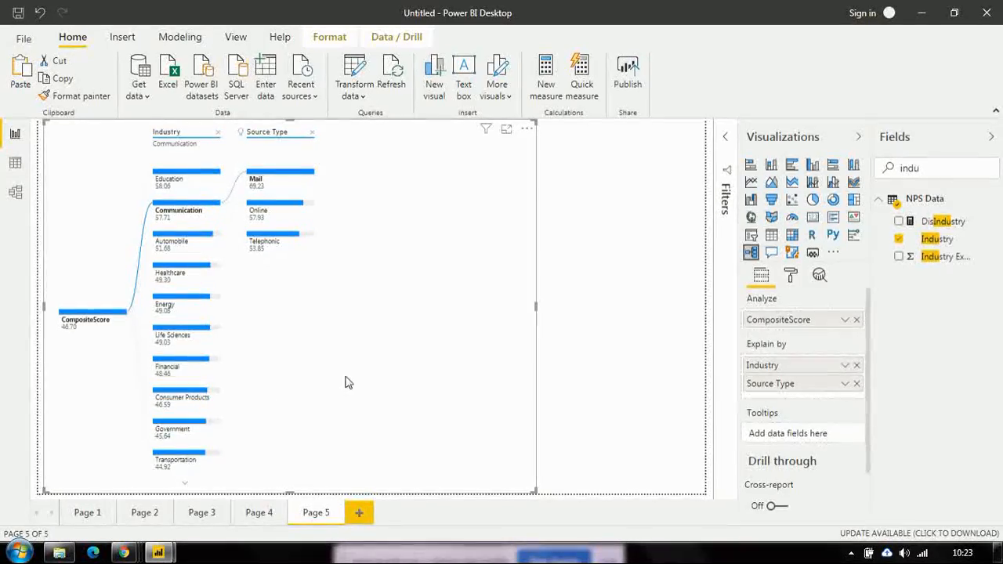
{"action": "left_click", "coordinate": [204, 405]}
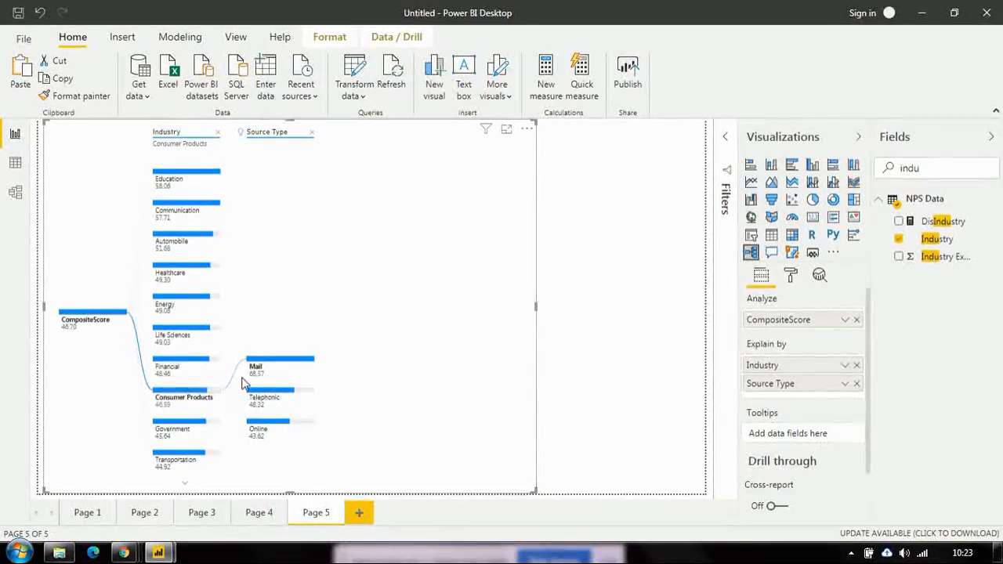
{"action": "mouse_move", "coordinate": [259, 371]}
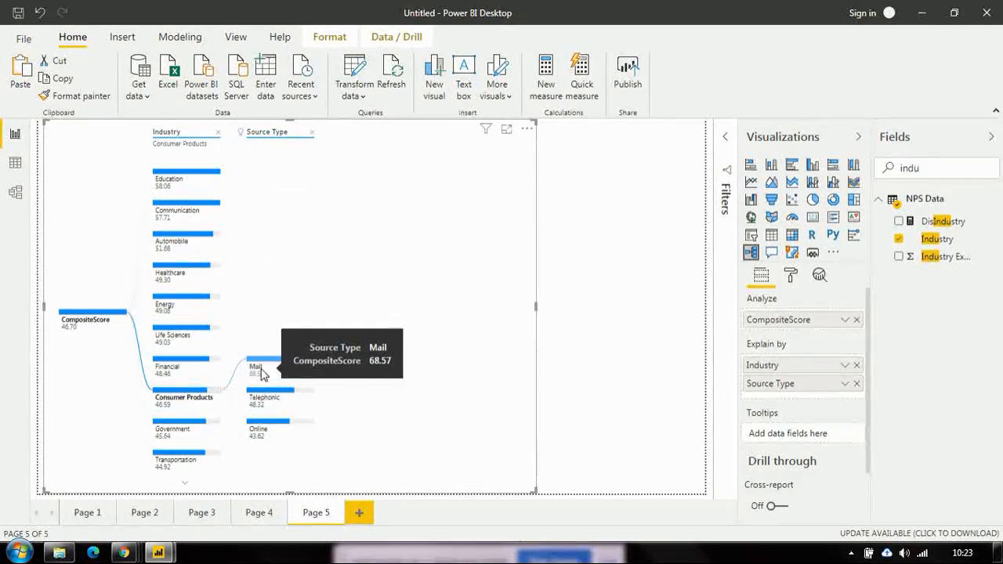
{"action": "left_click", "coordinate": [176, 436]}
{"action": "left_click", "coordinate": [275, 402]}
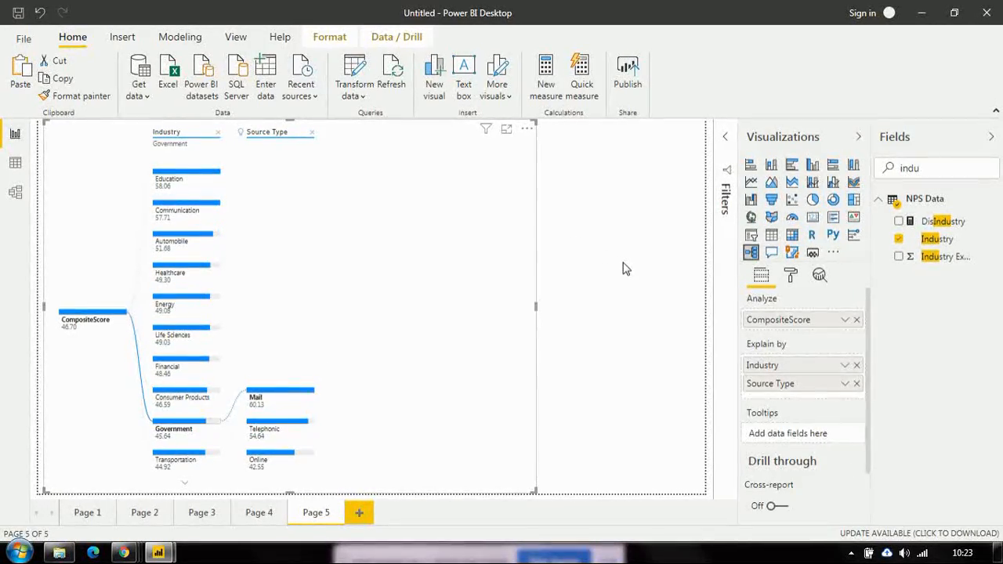
Narrow the decomposition tree to about half of the page width.
{"action": "left_click", "coordinate": [624, 269]}
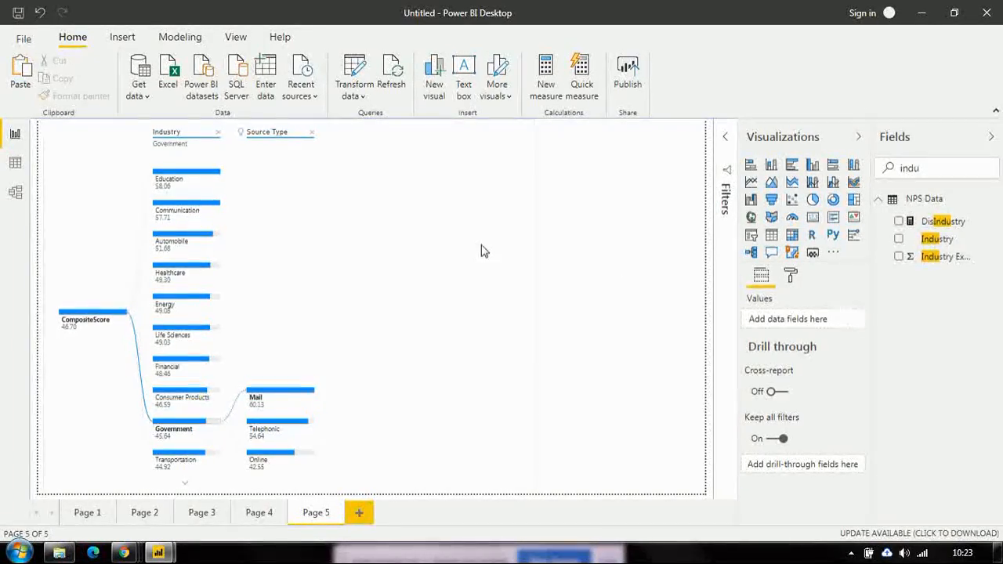
{"action": "left_click", "coordinate": [537, 307]}
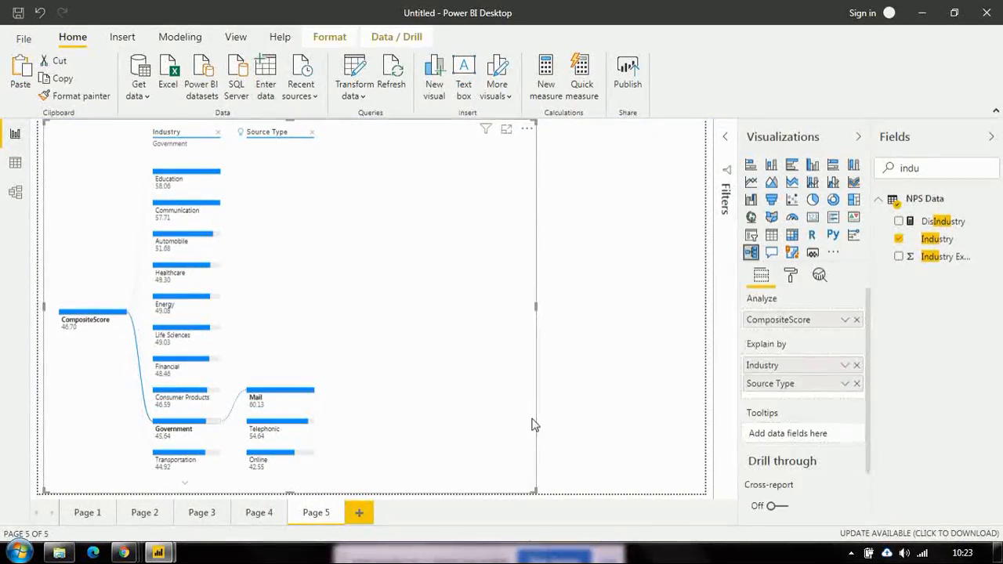
{"action": "left_click_drag", "start_coordinate": [396, 300], "coordinate": [393, 304]}
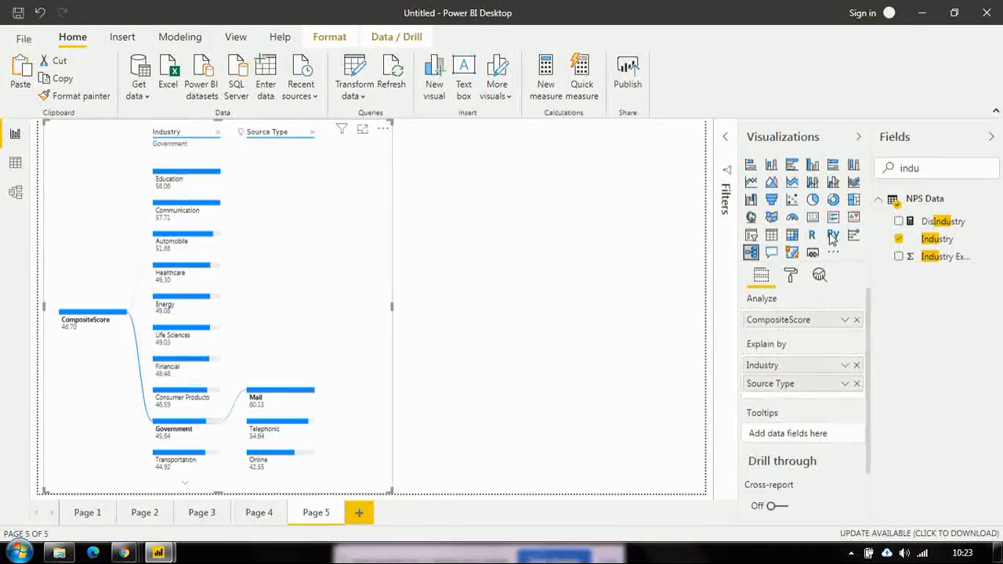
Add a card visual showing Unique ID beside the decomposition tree and shorten it to the upper third of the page.
{"action": "left_click", "coordinate": [674, 231]}
{"action": "left_click", "coordinate": [813, 220]}
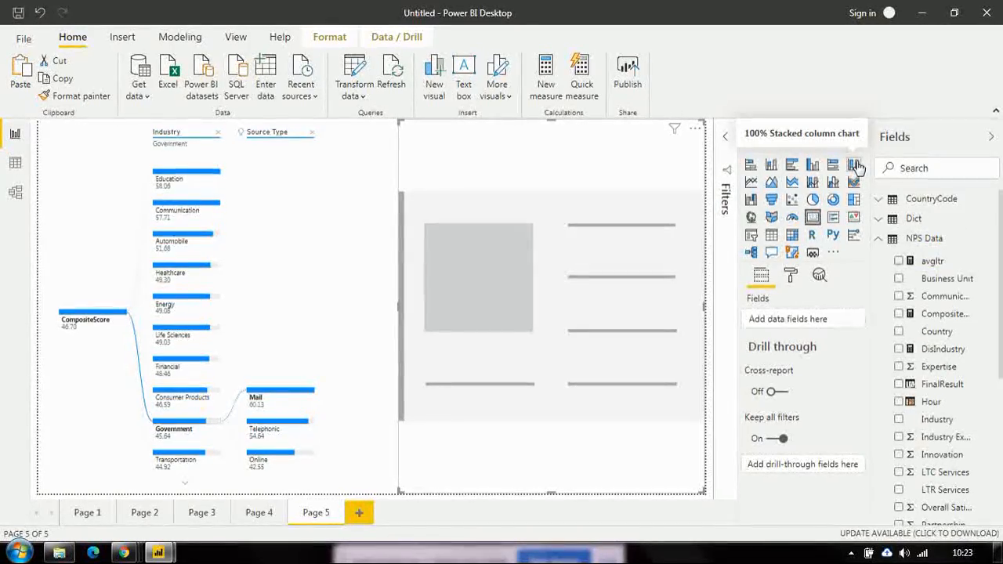
{"action": "type", "text": "c"}
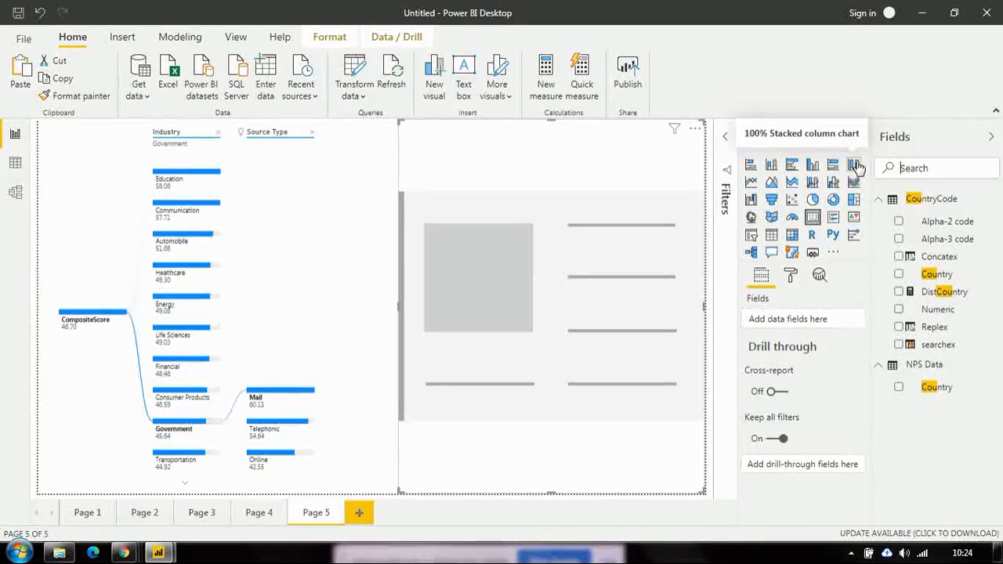
{"action": "type", "text": "uniq"}
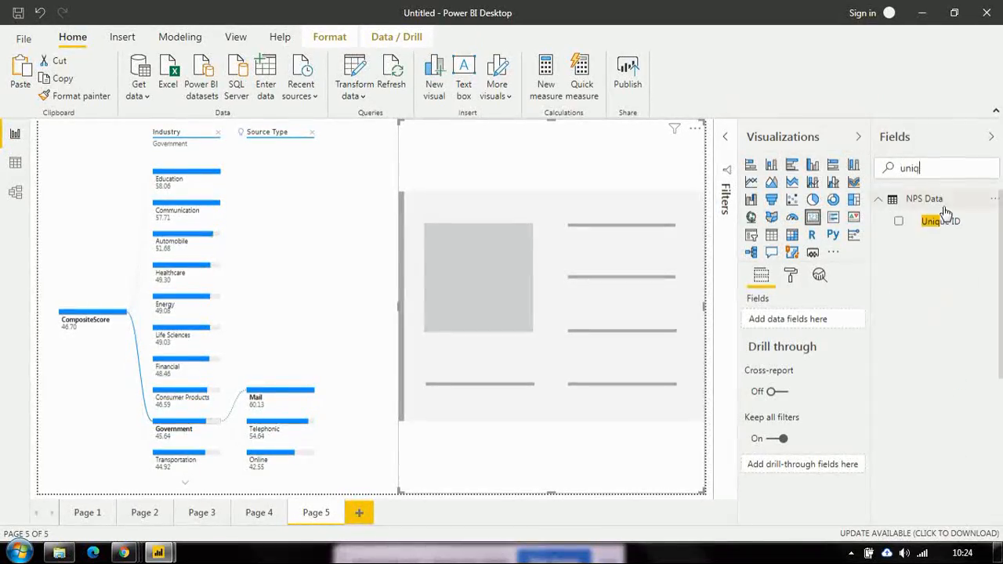
{"action": "left_click_drag", "start_coordinate": [942, 226], "coordinate": [798, 321]}
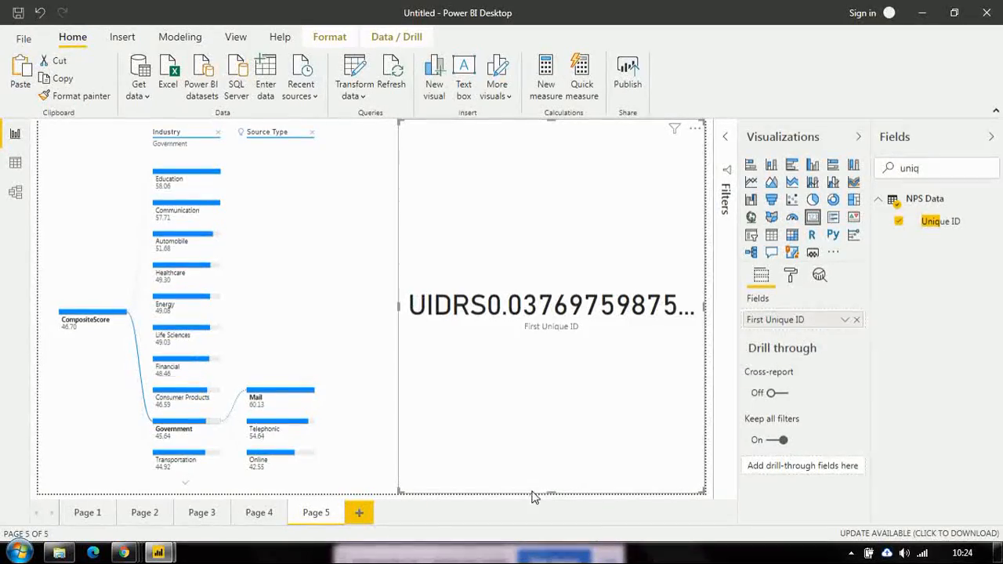
{"action": "left_click_drag", "start_coordinate": [549, 489], "coordinate": [556, 258]}
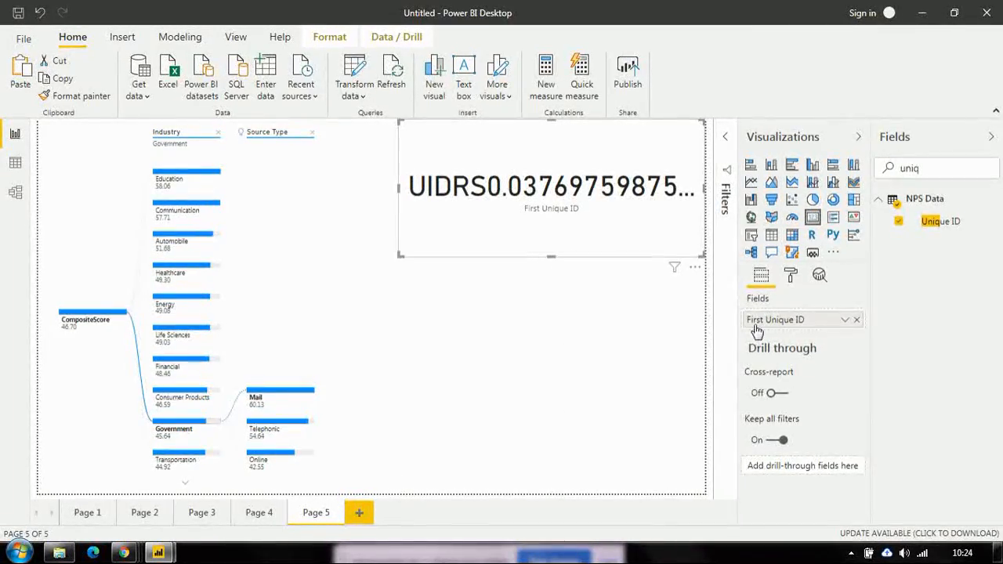
Summarize the card's Unique ID field as Count (Distinct).
{"action": "left_click", "coordinate": [846, 322]}
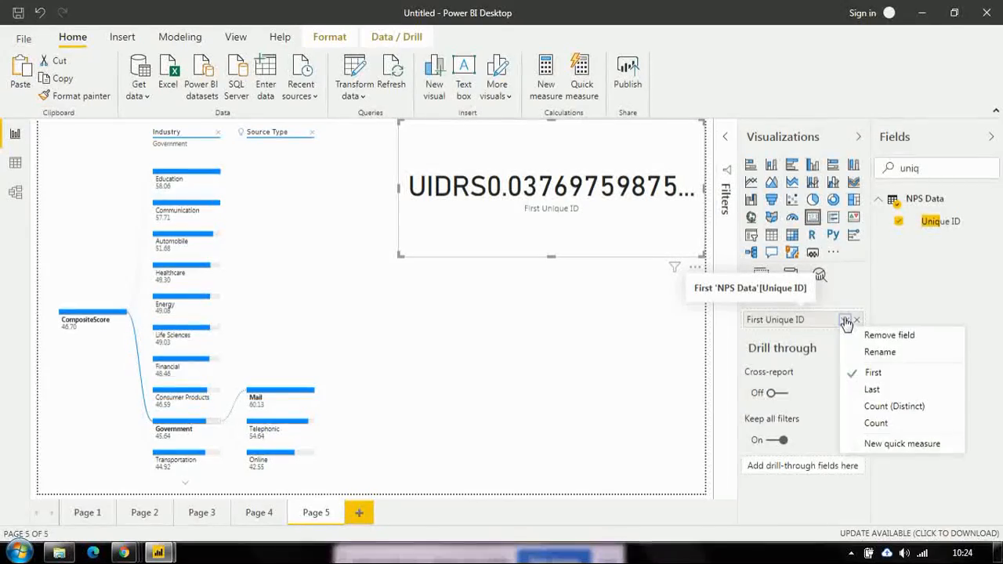
{"action": "left_click", "coordinate": [900, 408]}
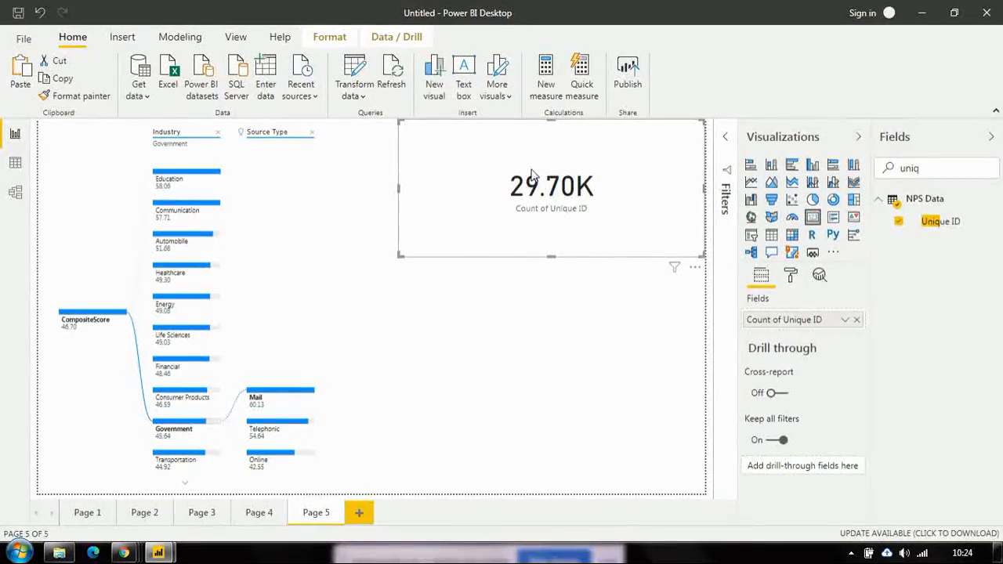
{"action": "left_click", "coordinate": [395, 351]}
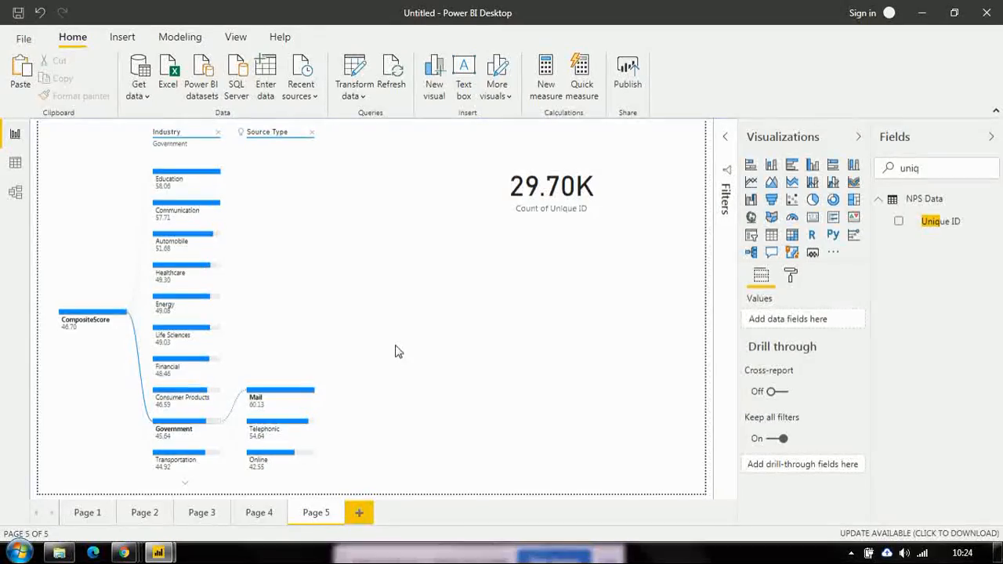
Add a Q&A visual below the card and expand all of its suggested questions.
{"action": "left_click", "coordinate": [772, 255]}
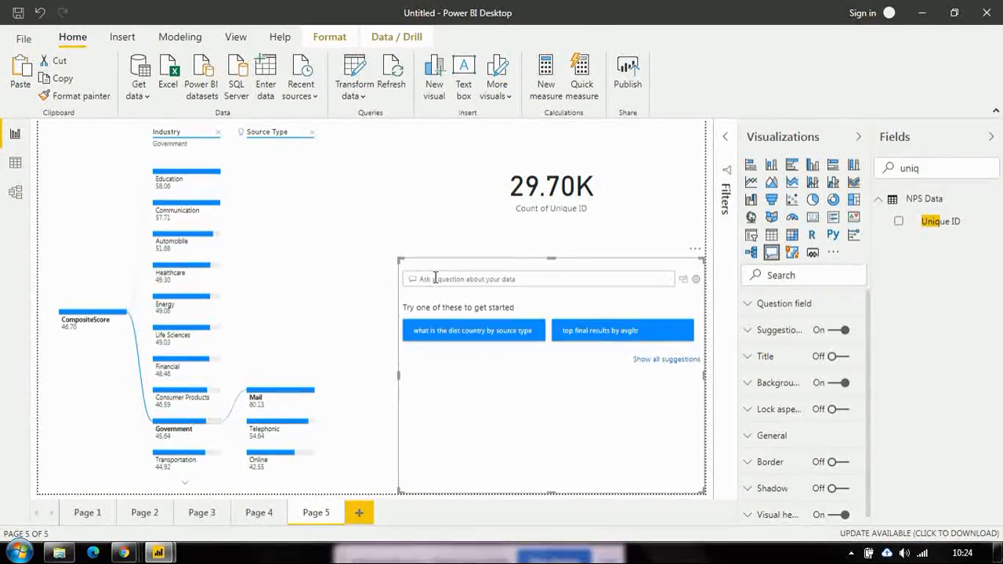
{"action": "left_click", "coordinate": [652, 360]}
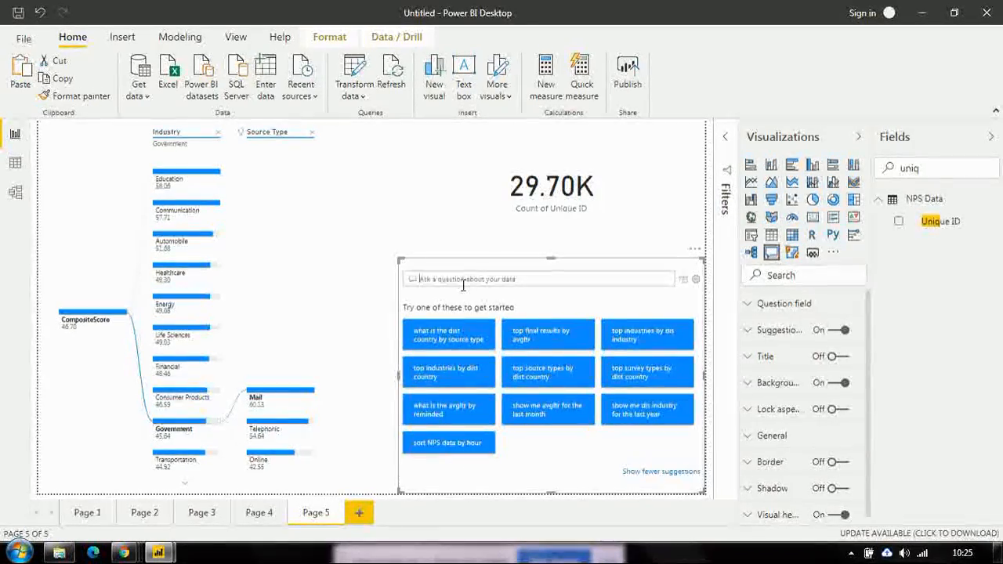
Ask the Q&A visual "composite score by industry".
{"action": "type", "text": "compos"}
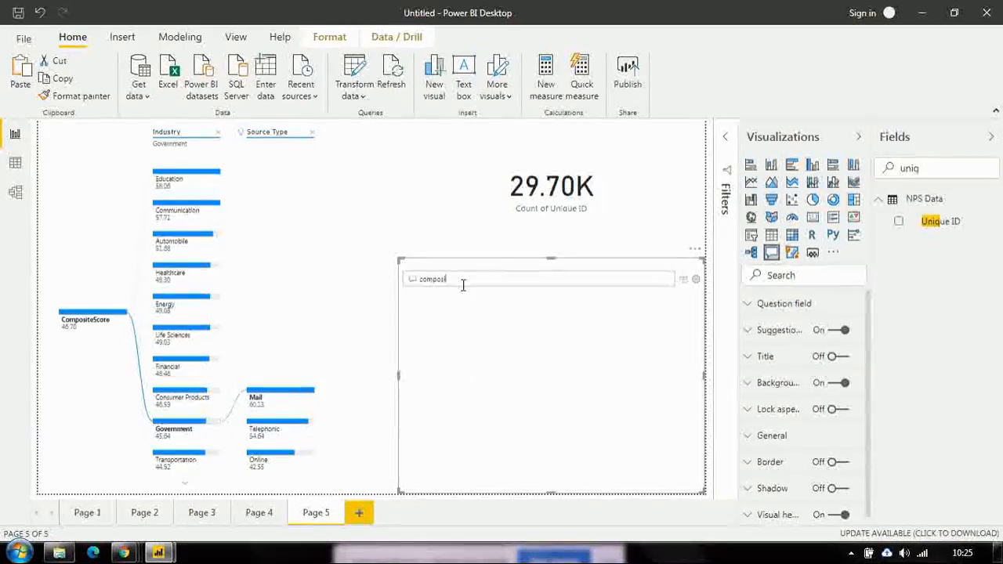
{"action": "type", "text": "i"}
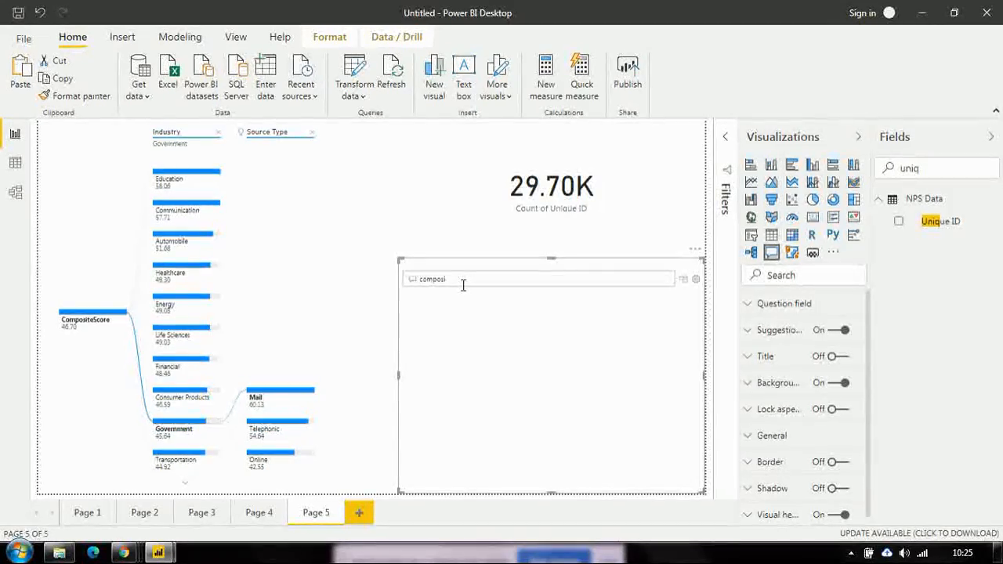
{"action": "left_click", "coordinate": [466, 302]}
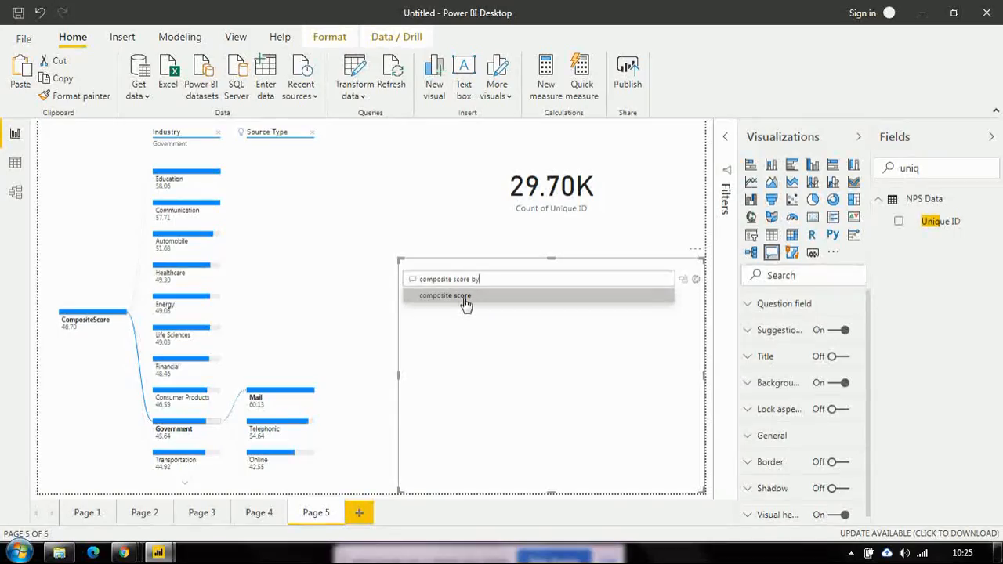
{"action": "type", "text": "by"}
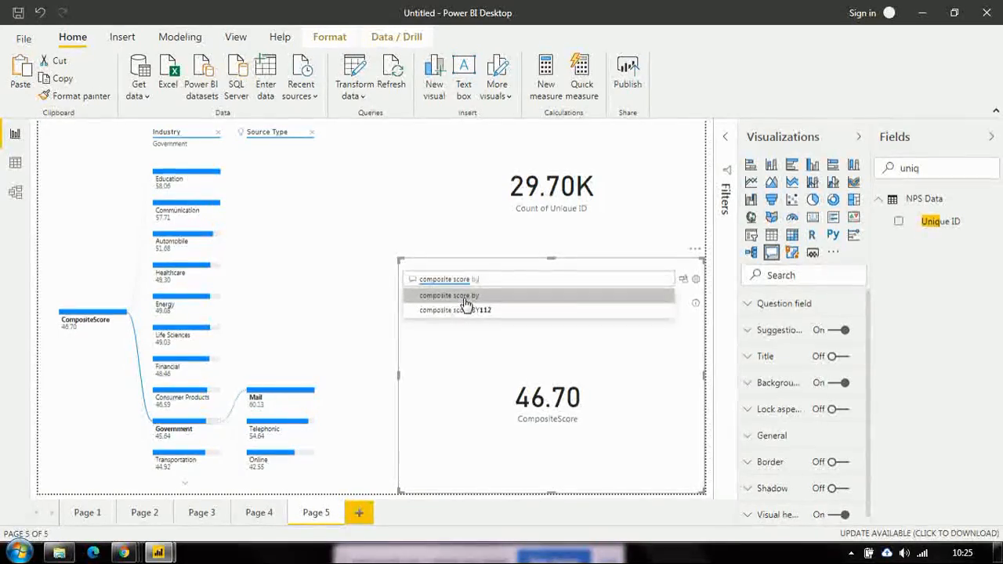
{"action": "type", "text": " ind"}
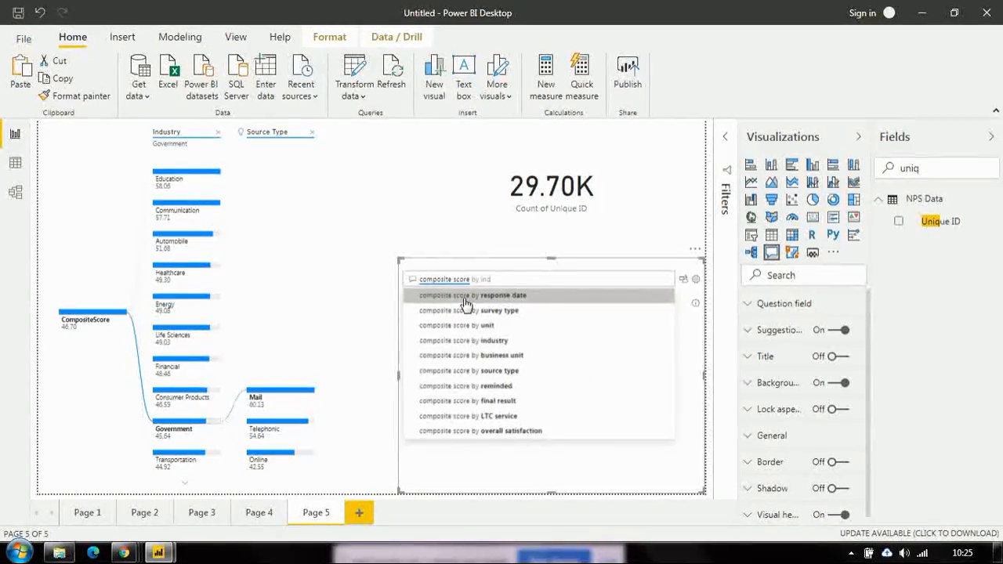
{"action": "key", "text": "BackSpace"}
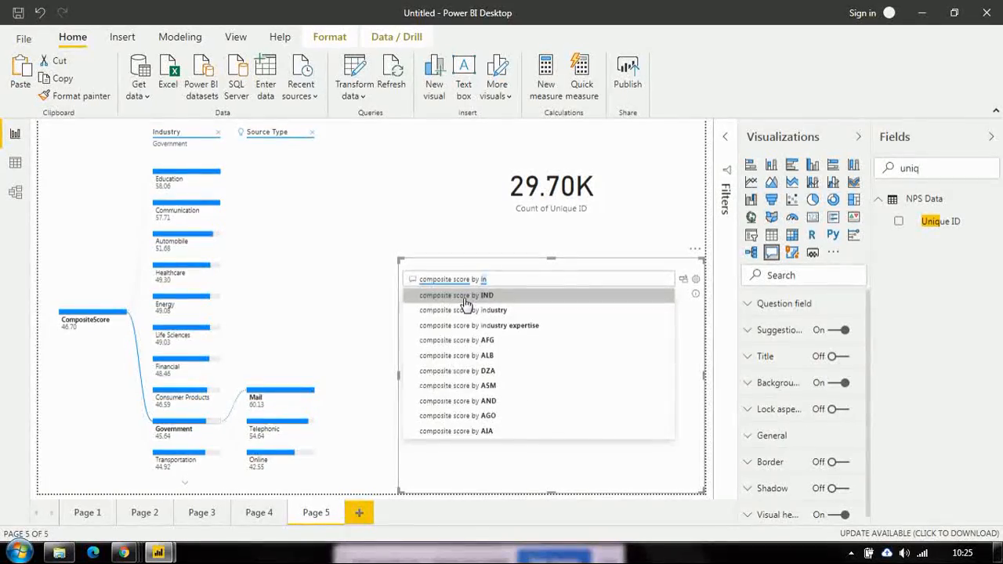
{"action": "key", "text": "BackSpace"}
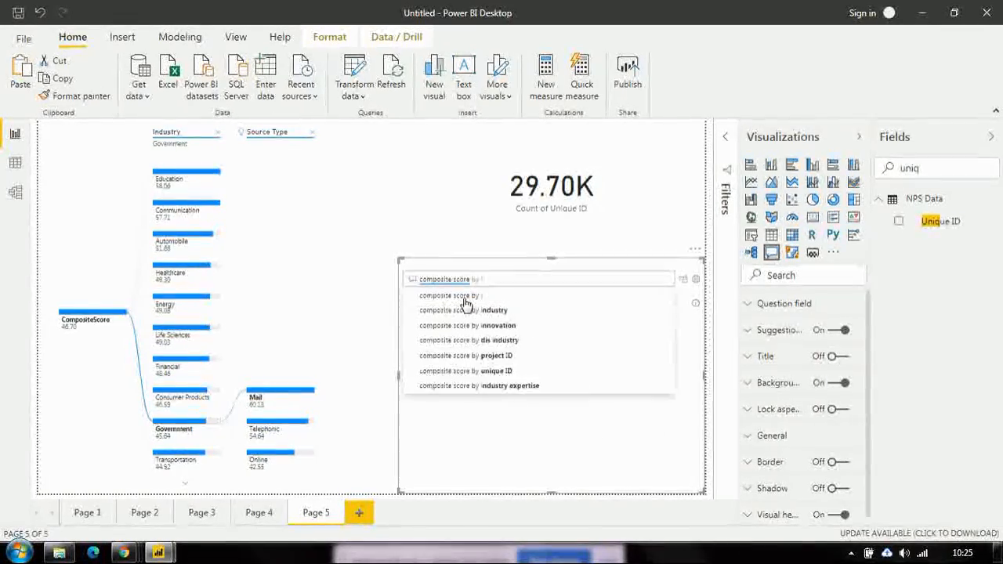
{"action": "key", "text": "BackSpace"}
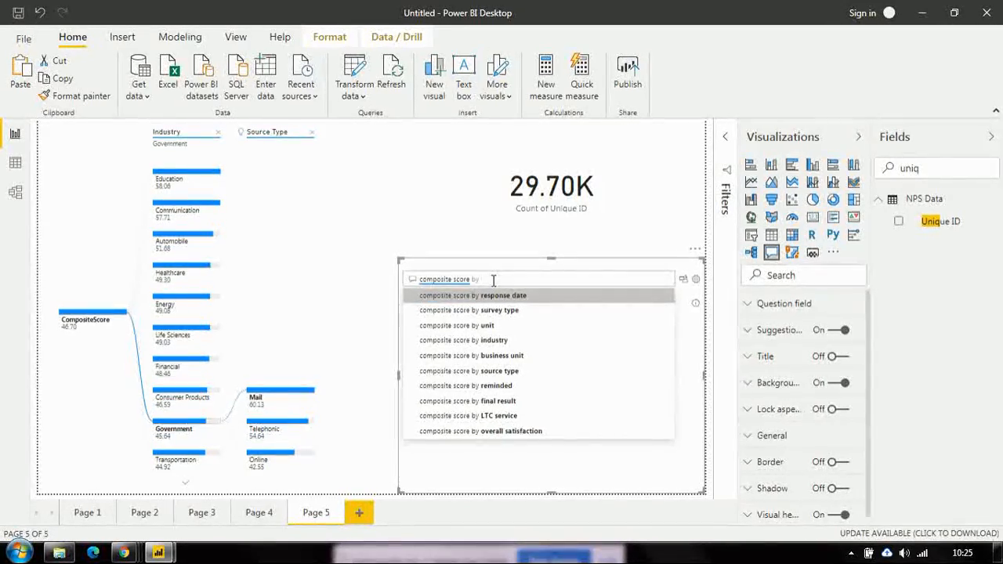
{"action": "left_click", "coordinate": [494, 343]}
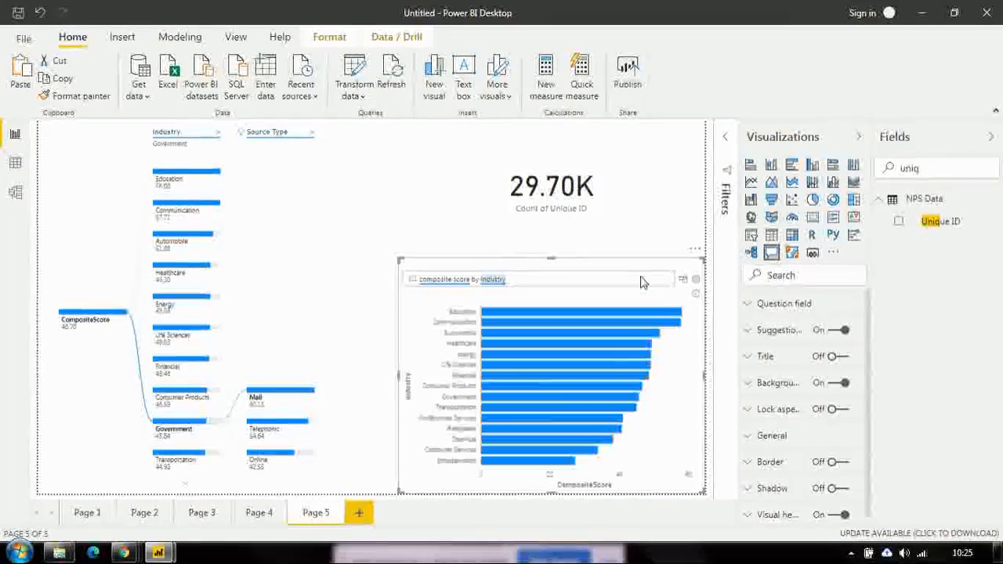
{"action": "mouse_move", "coordinate": [571, 339]}
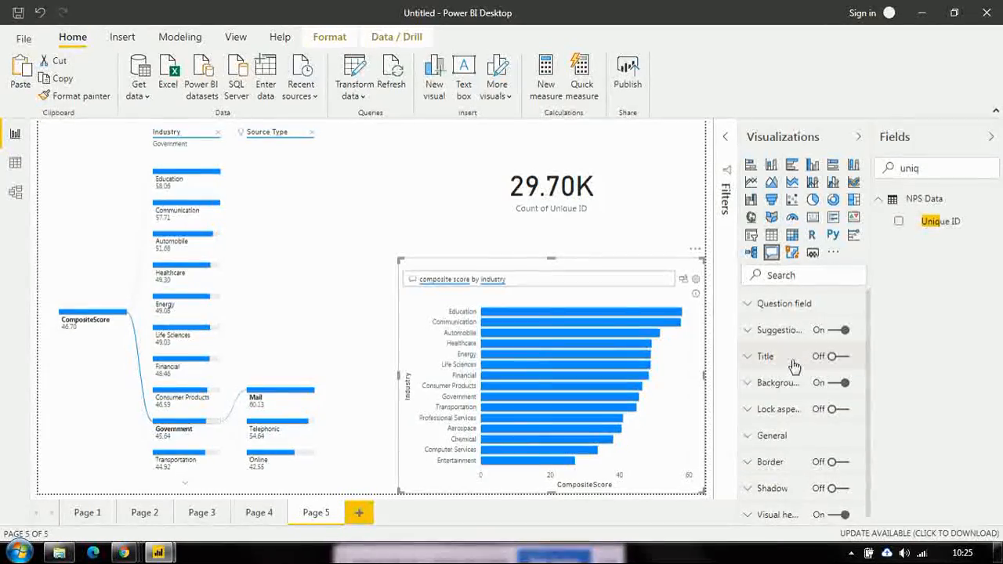
Add a new report page with a gauge visual covering about 30% of the page width and half its height.
{"action": "left_click", "coordinate": [359, 515]}
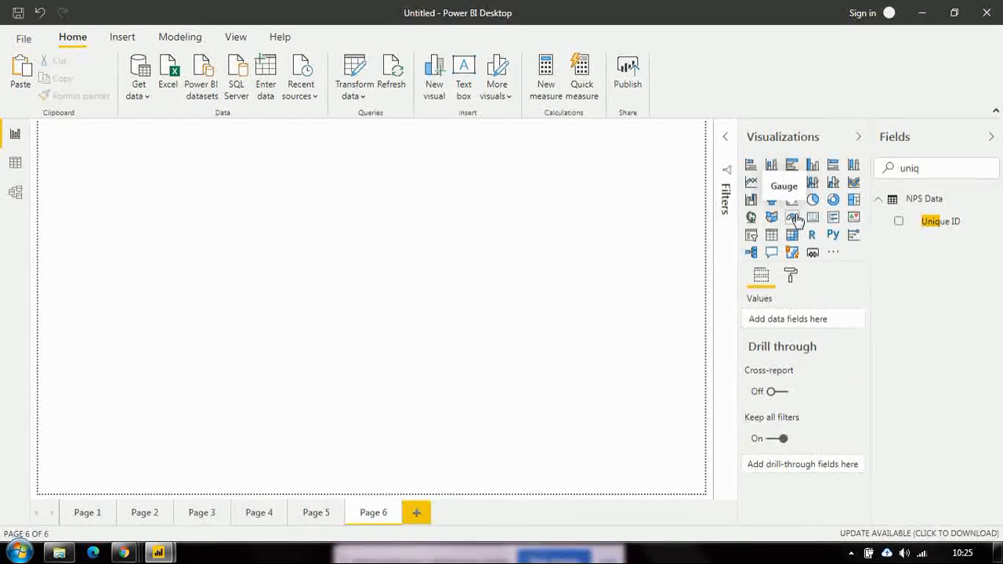
{"action": "left_click_drag", "start_coordinate": [469, 277], "coordinate": [206, 249]}
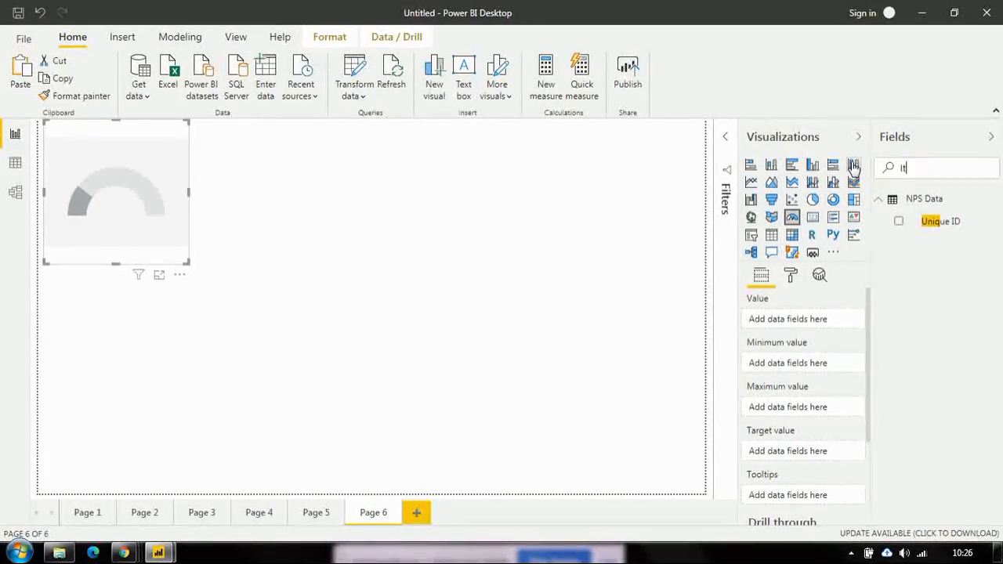
{"action": "left_click_drag", "start_coordinate": [191, 270], "coordinate": [233, 313]}
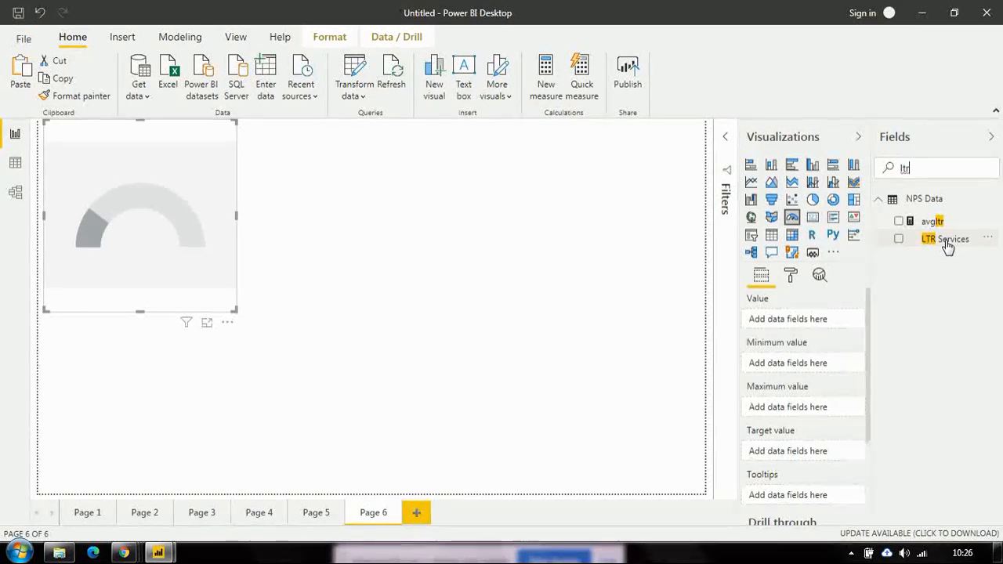
Try LTR Services as the gauge's value and replace it with the avgltr measure.
{"action": "left_click_drag", "start_coordinate": [941, 239], "coordinate": [807, 325]}
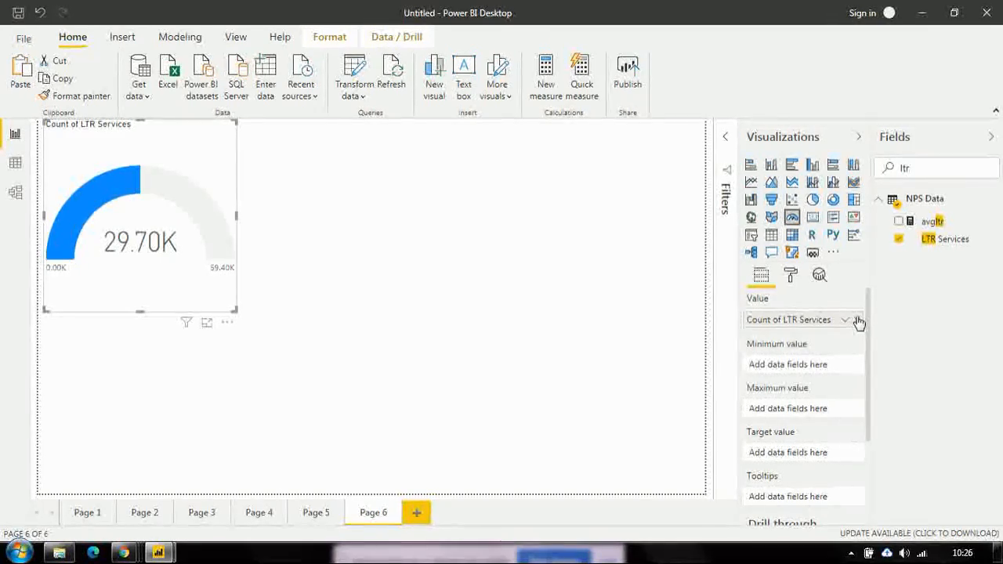
{"action": "left_click", "coordinate": [859, 321]}
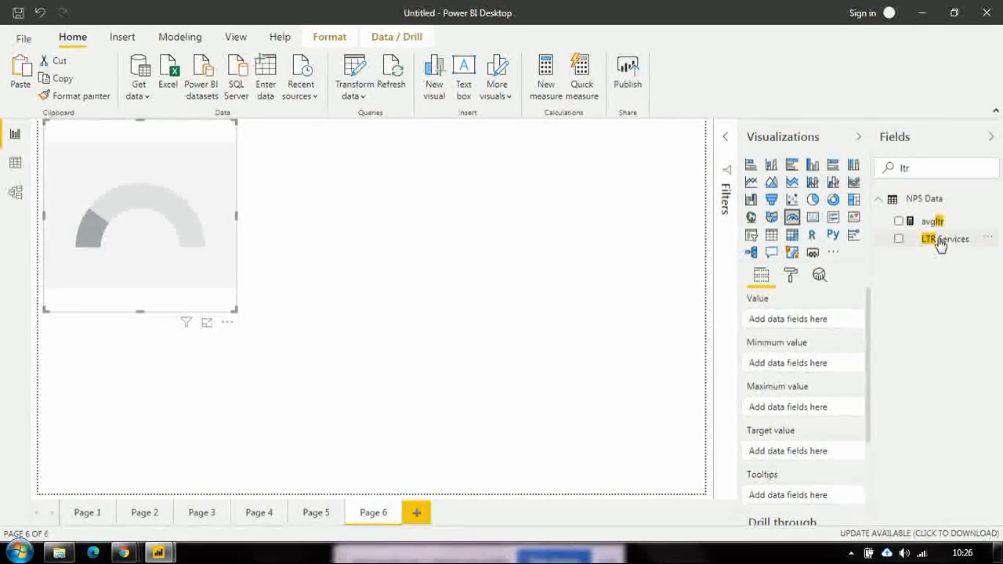
{"action": "left_click_drag", "start_coordinate": [931, 226], "coordinate": [809, 325]}
{"action": "left_click_drag", "start_coordinate": [794, 325], "coordinate": [795, 325]}
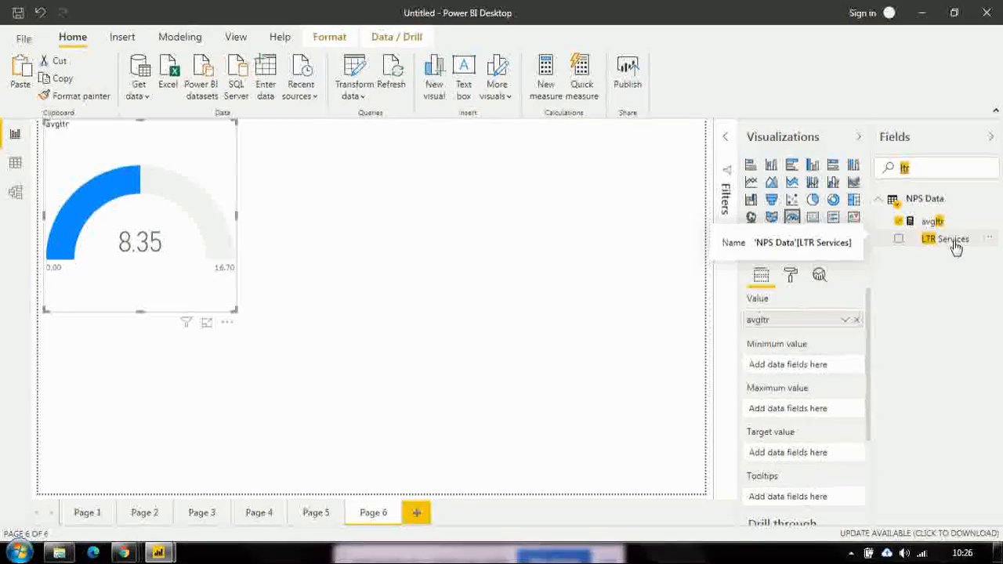
Set the gauge's minimum value to LTR Services summarized as Minimum.
{"action": "left_click_drag", "start_coordinate": [954, 246], "coordinate": [800, 374]}
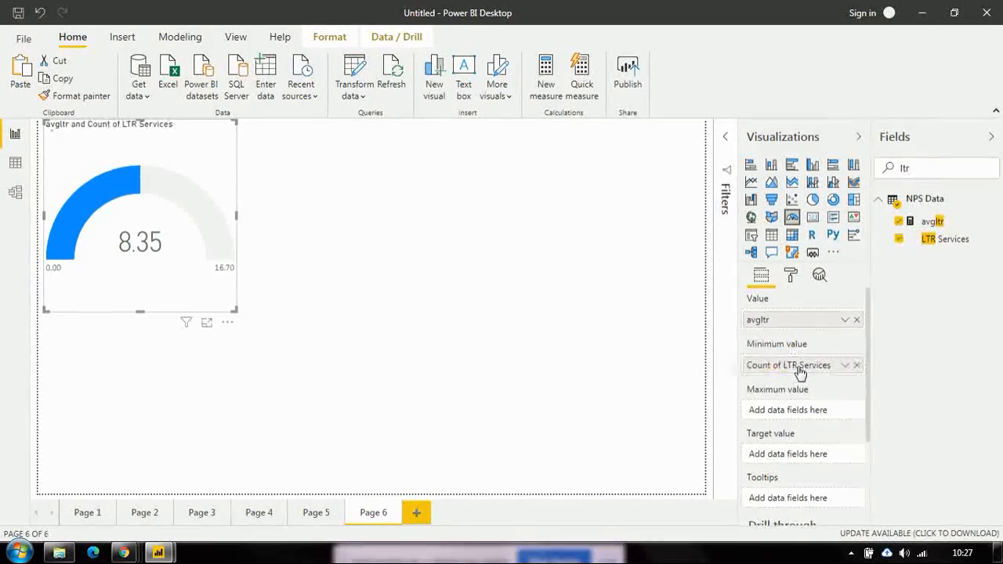
{"action": "left_click", "coordinate": [845, 368]}
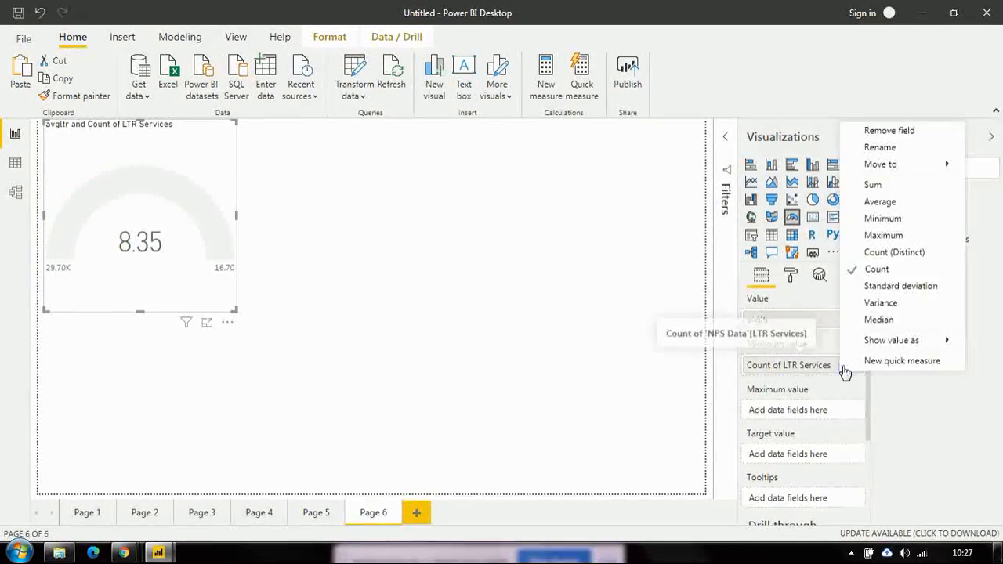
{"action": "left_click", "coordinate": [882, 219]}
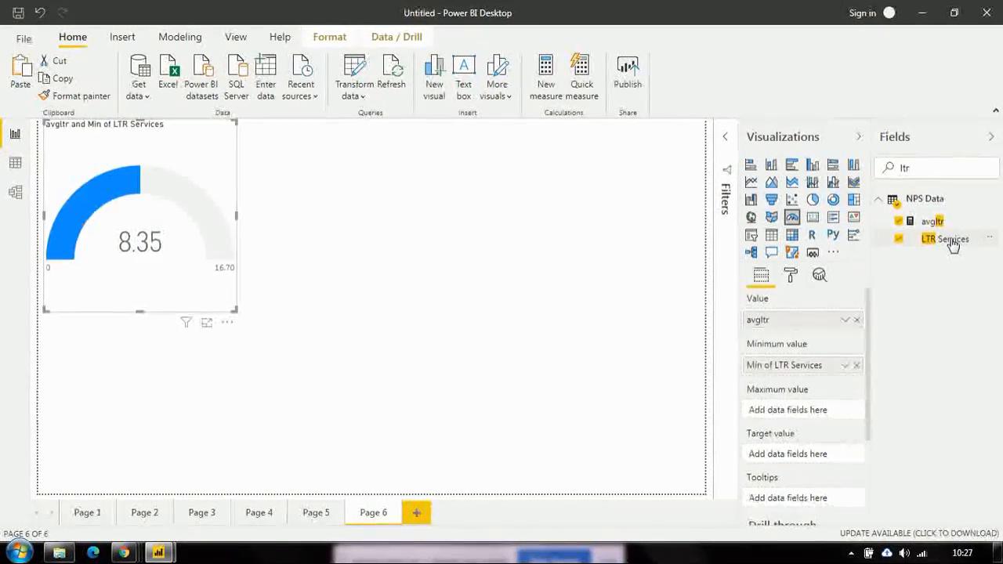
Set the gauge's maximum value to LTR Services summarized as Maximum.
{"action": "left_click_drag", "start_coordinate": [944, 239], "coordinate": [814, 407]}
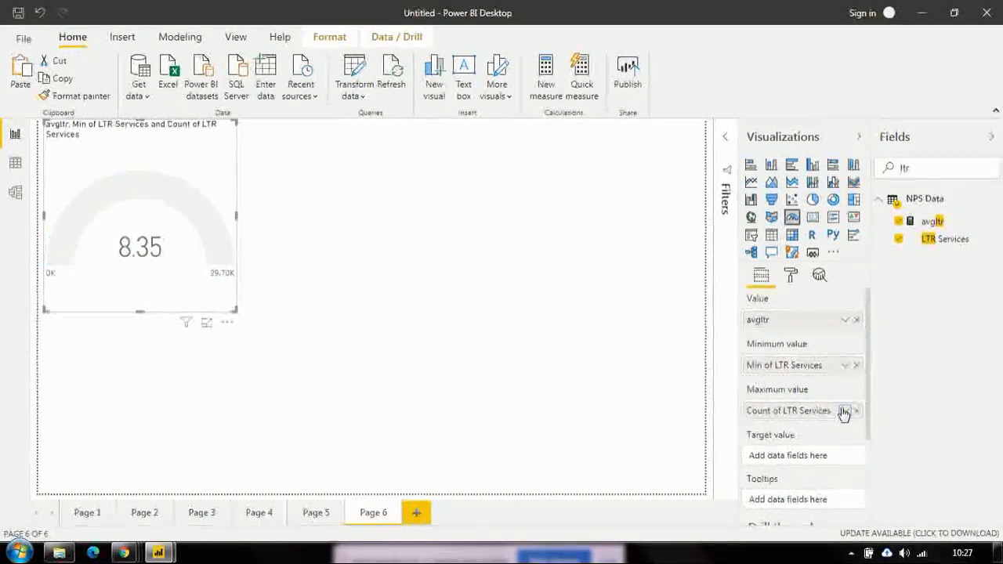
{"action": "left_click", "coordinate": [842, 412]}
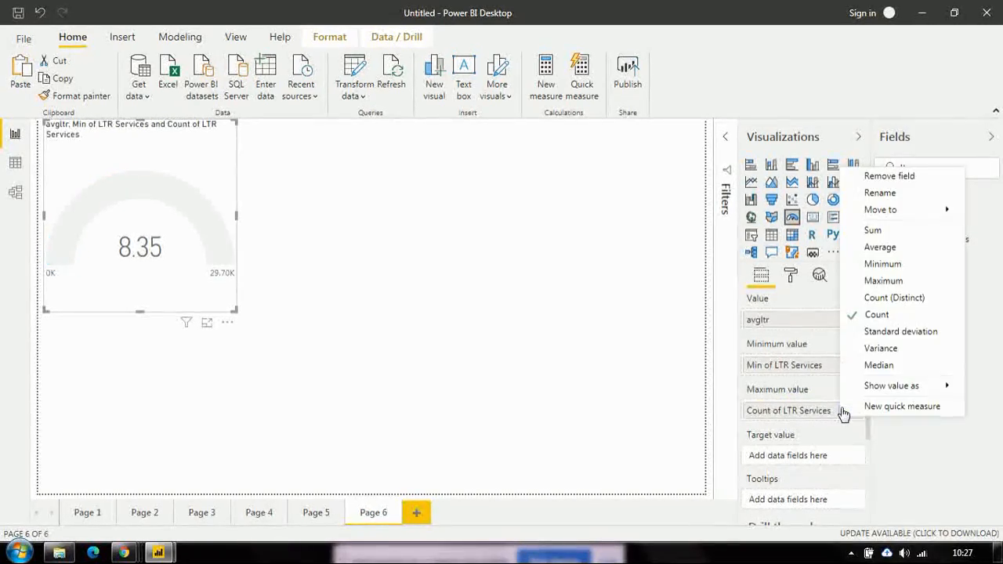
{"action": "left_click", "coordinate": [885, 282]}
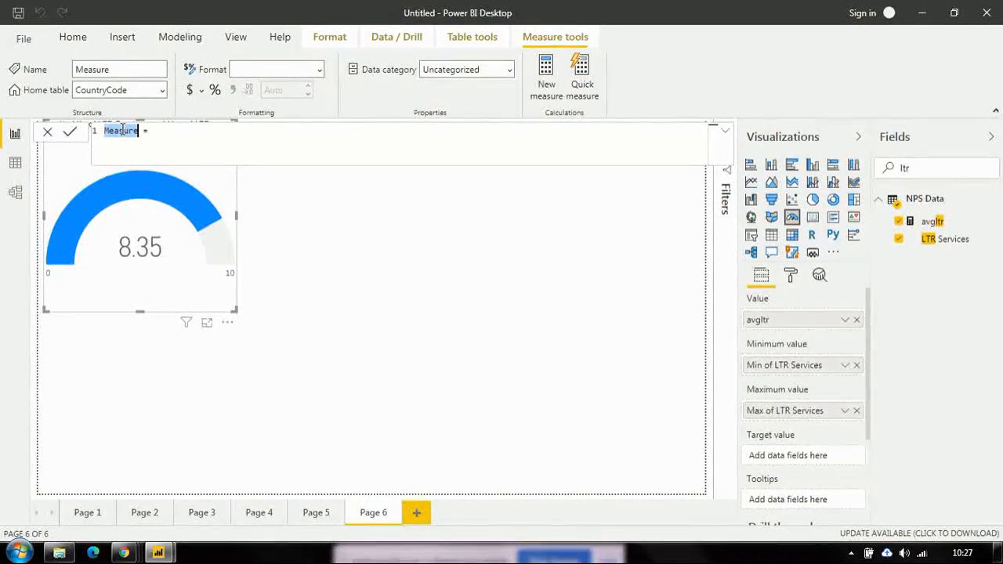
Create a new measure defined as Target = 9.
{"action": "type", "text": "Target = "}
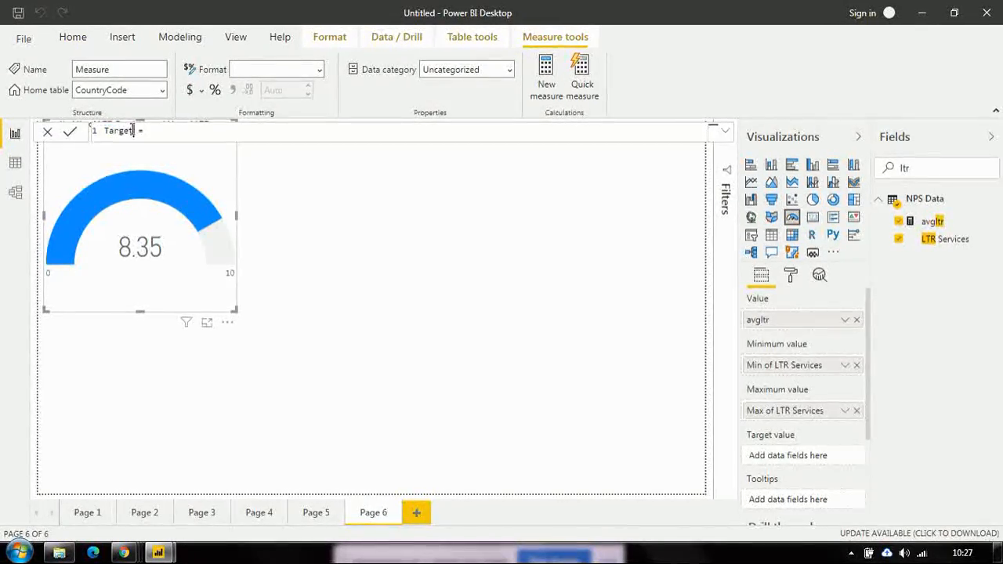
{"action": "type", "text": "9"}
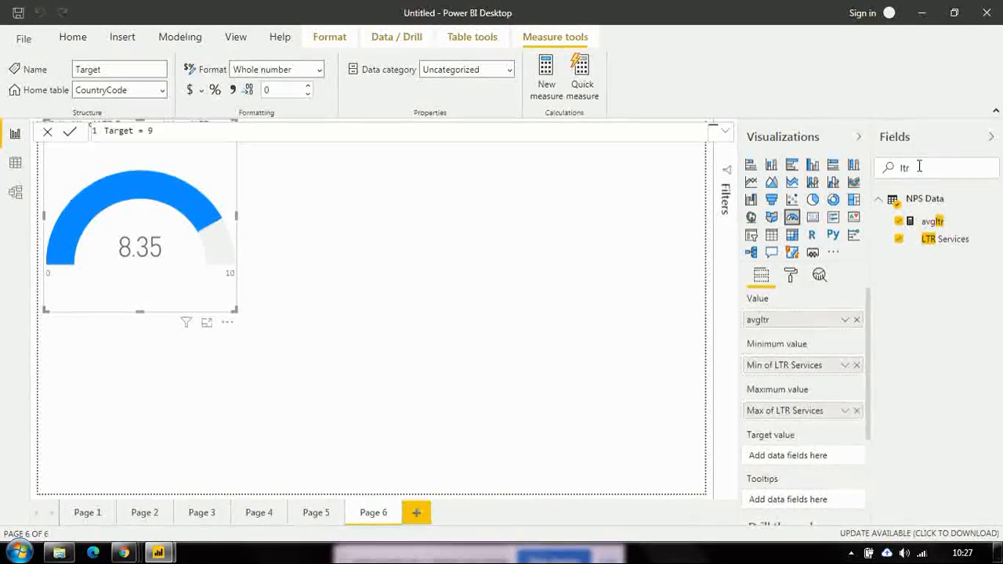
Find the Target measure and set it as the gauge's target value, then deselect the gauge.
{"action": "triple_click", "coordinate": [919, 166]}
{"action": "type", "text": "targ"}
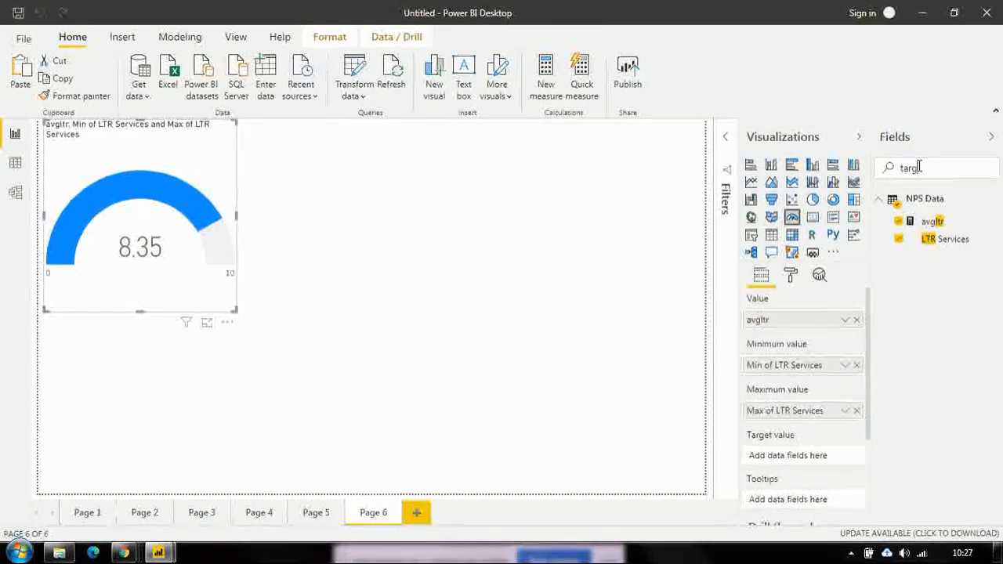
{"action": "left_click_drag", "start_coordinate": [933, 225], "coordinate": [802, 457]}
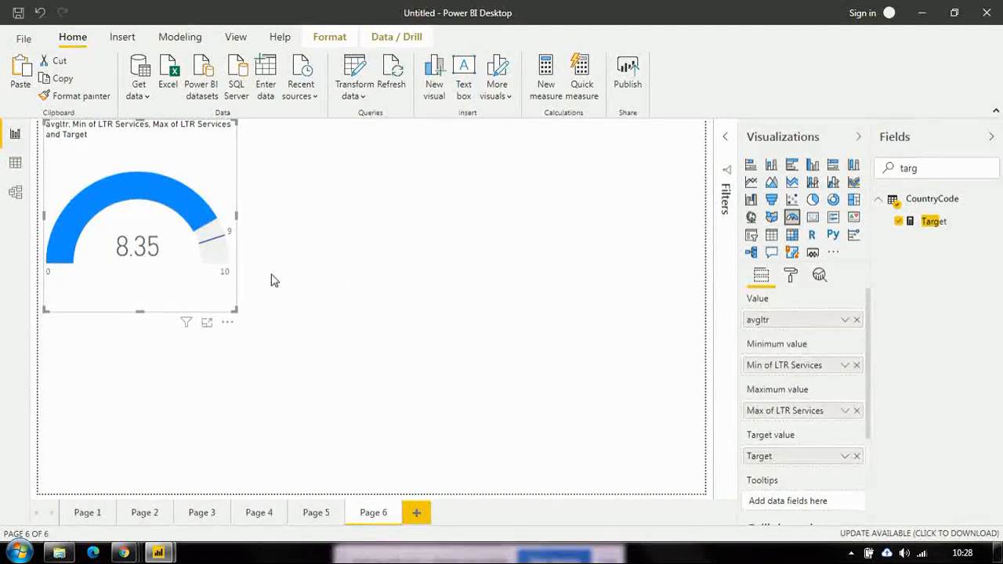
{"action": "left_click", "coordinate": [416, 249]}
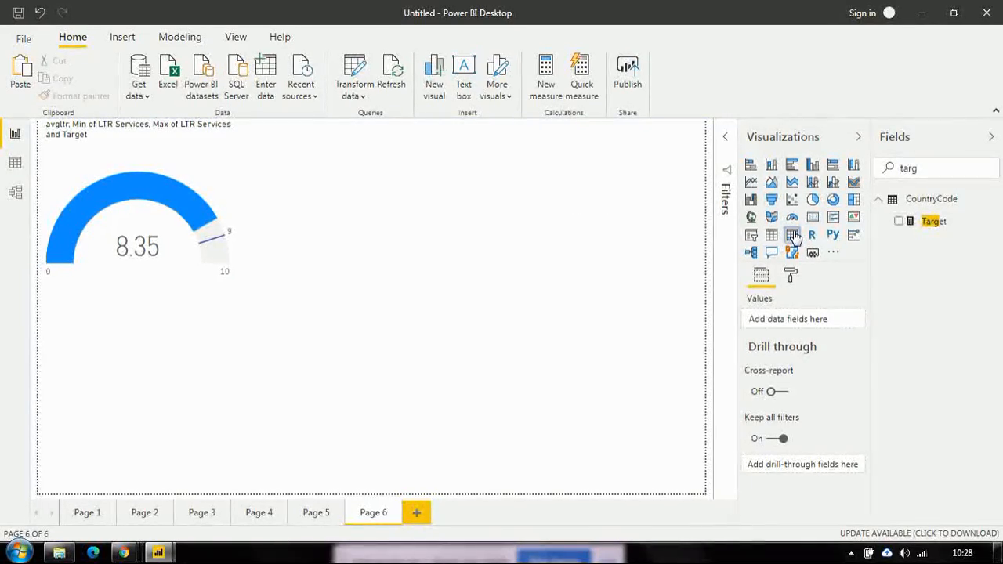
Add a matrix visual beside the gauge and enlarge it to fill the rest of the page.
{"action": "left_click", "coordinate": [793, 235]}
{"action": "left_click_drag", "start_coordinate": [164, 329], "coordinate": [366, 128]}
{"action": "left_click_drag", "start_coordinate": [437, 292], "coordinate": [704, 495]}
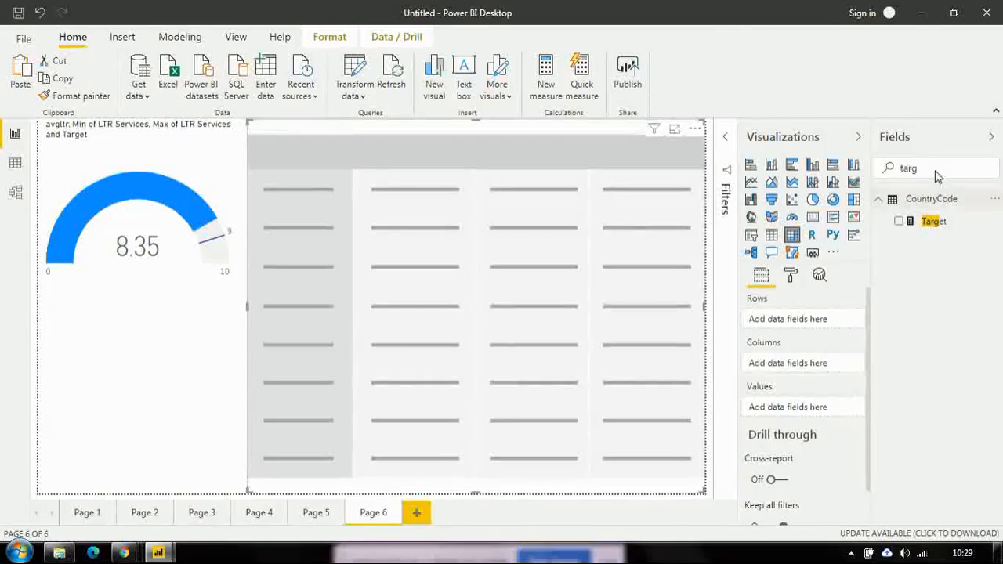
Fill the matrix with Industry as rows, the Response Date Month as columns and CompositeScore as values.
{"action": "left_click_drag", "start_coordinate": [919, 169], "coordinate": [836, 157]}
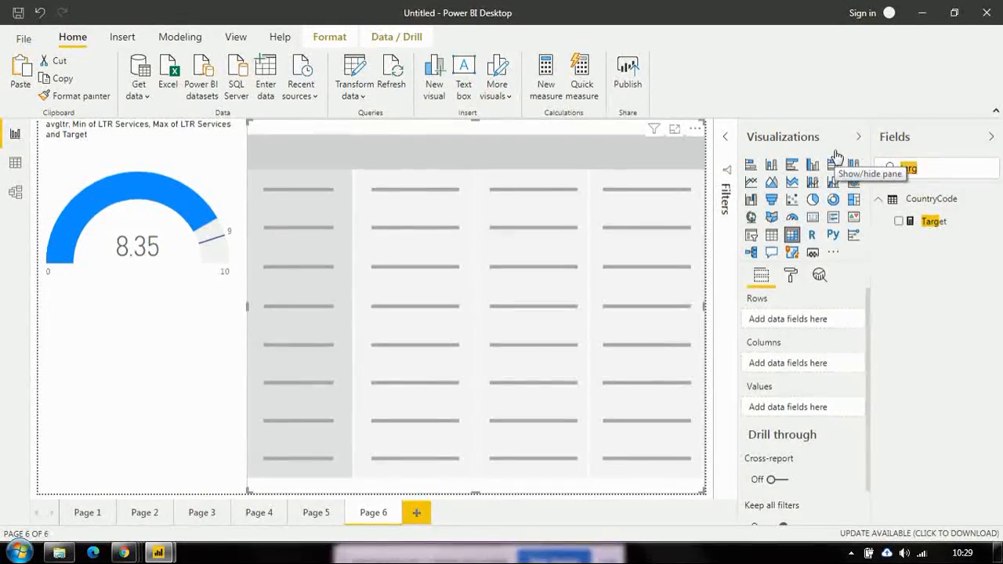
{"action": "type", "text": "indu"}
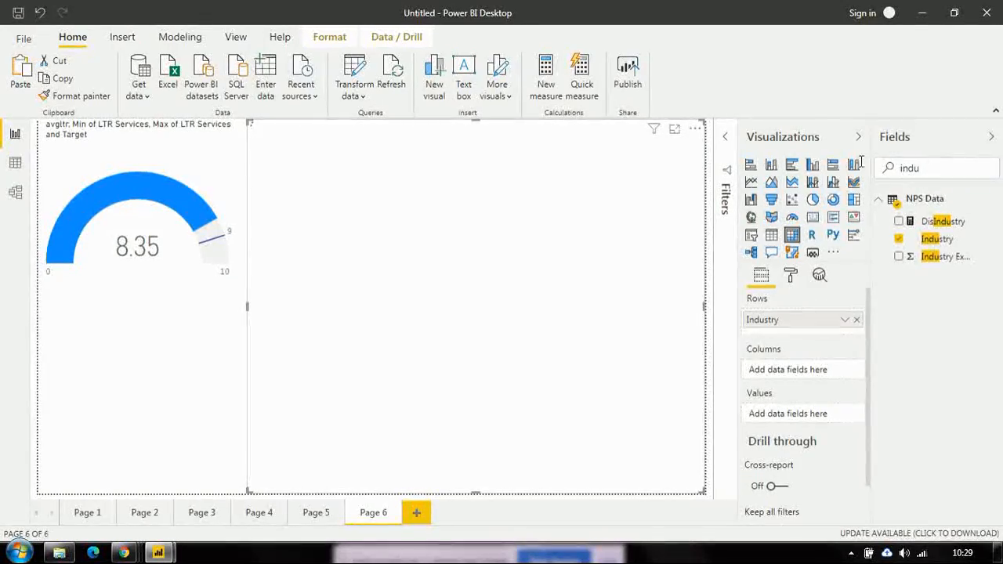
{"action": "double_click", "coordinate": [917, 170]}
{"action": "type", "text": "month"}
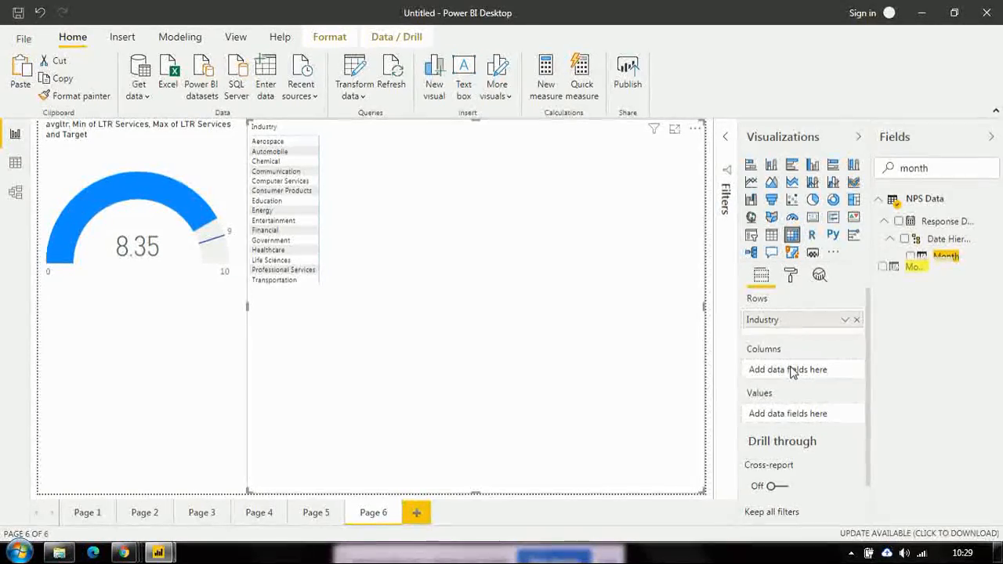
{"action": "left_click_drag", "start_coordinate": [791, 371], "coordinate": [789, 375]}
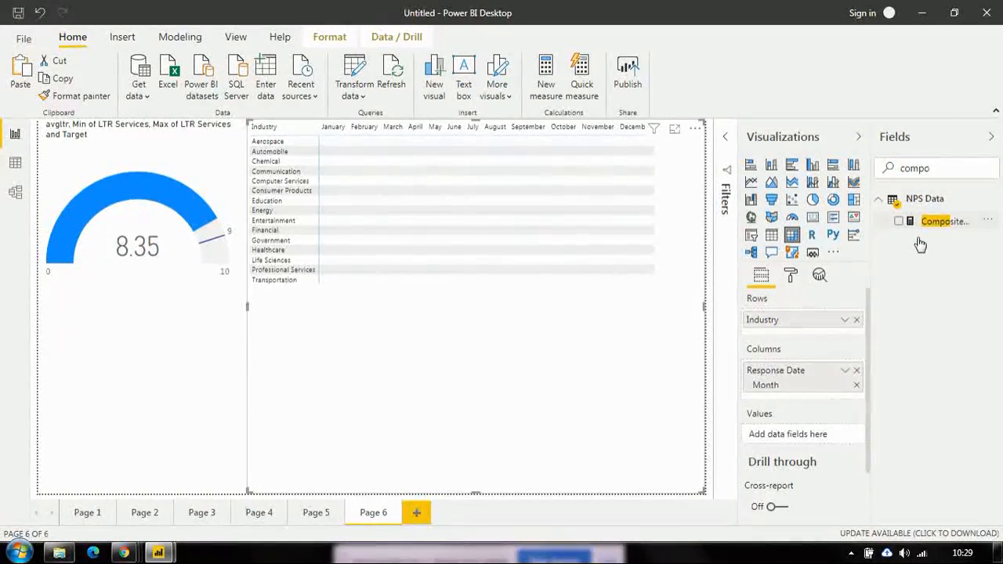
{"action": "left_click_drag", "start_coordinate": [809, 428], "coordinate": [808, 436]}
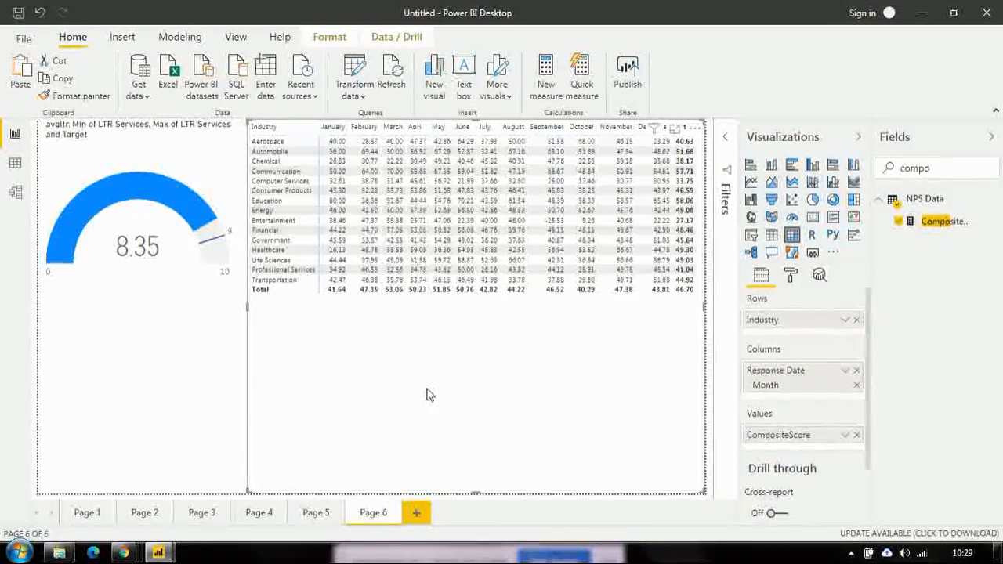
{"action": "key", "text": "Escape"}
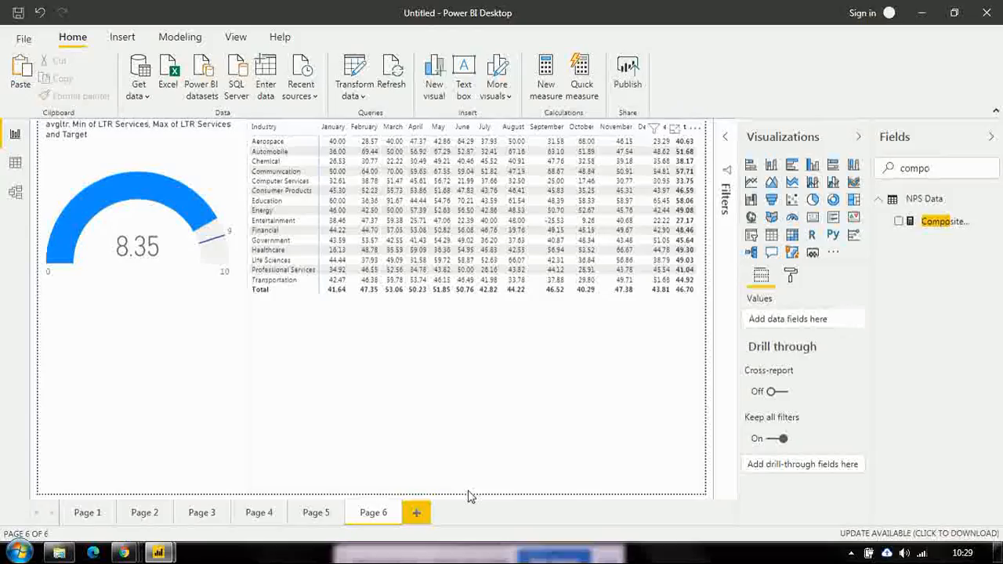
Turn on background color conditional formatting for CompositeScore in the matrix.
{"action": "left_click", "coordinate": [405, 410]}
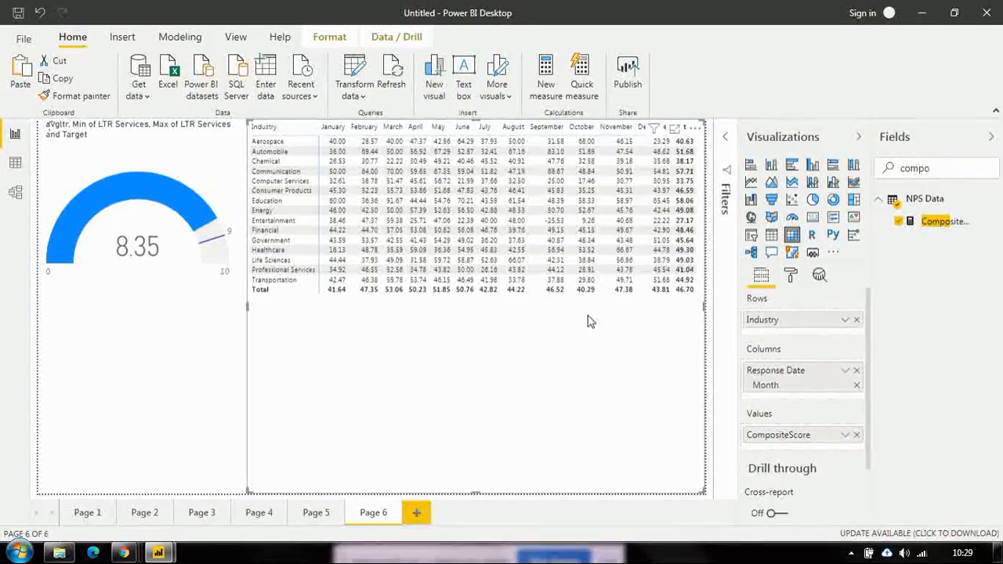
{"action": "left_click", "coordinate": [793, 277]}
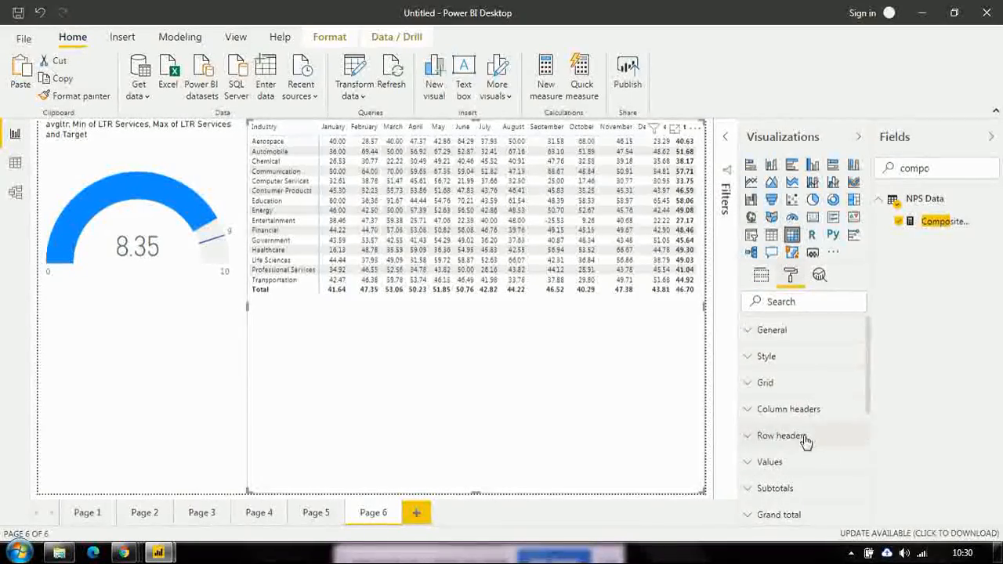
{"action": "left_click_drag", "start_coordinate": [869, 376], "coordinate": [870, 461]}
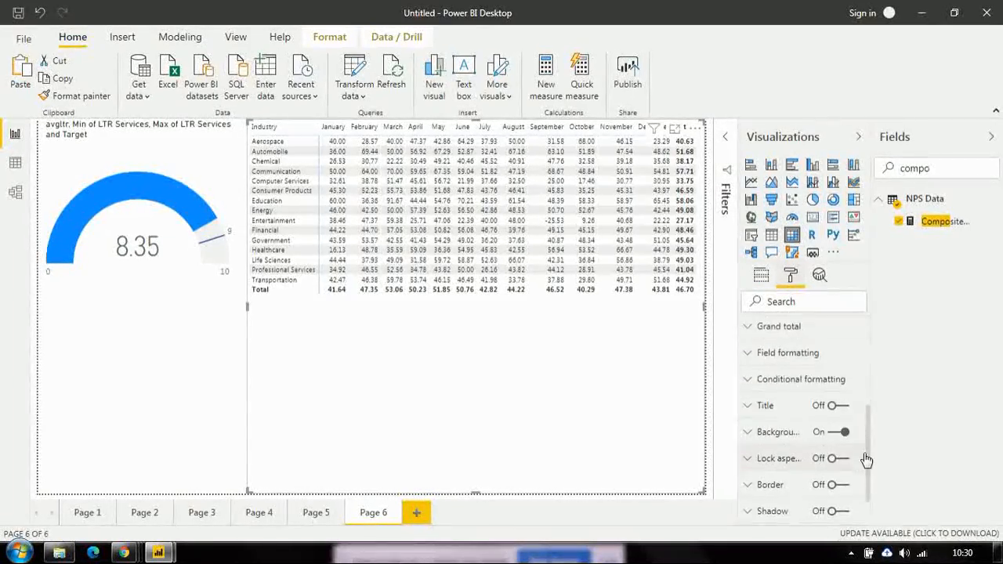
{"action": "left_click", "coordinate": [790, 384]}
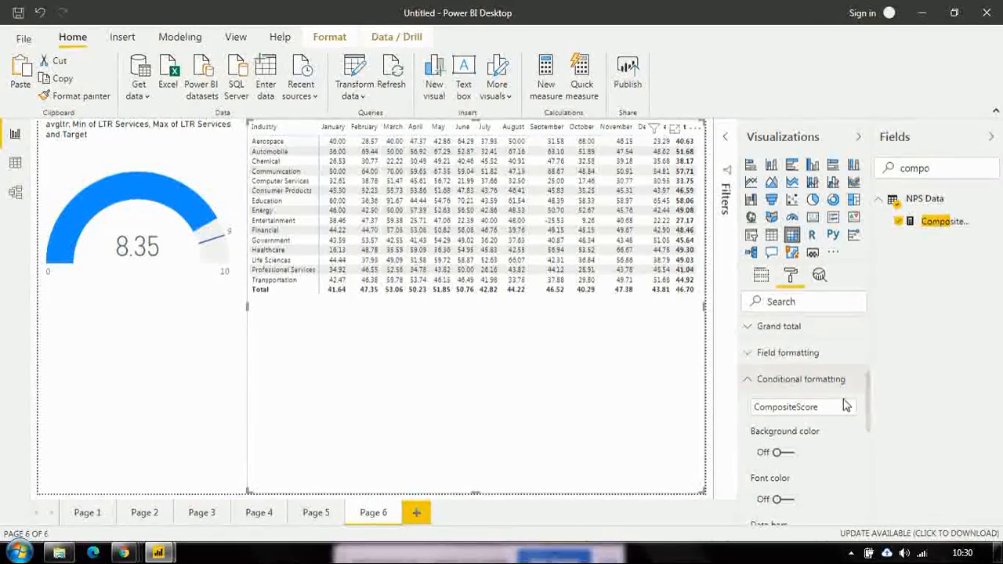
{"action": "left_click", "coordinate": [784, 453]}
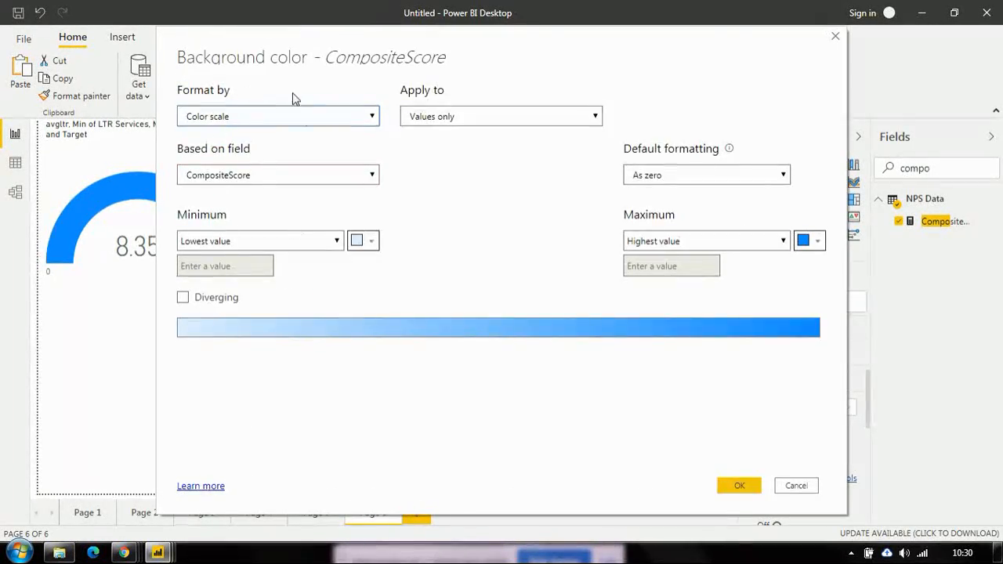
Set the color scale's minimum to a custom red for the lowest value.
{"action": "left_click", "coordinate": [361, 246]}
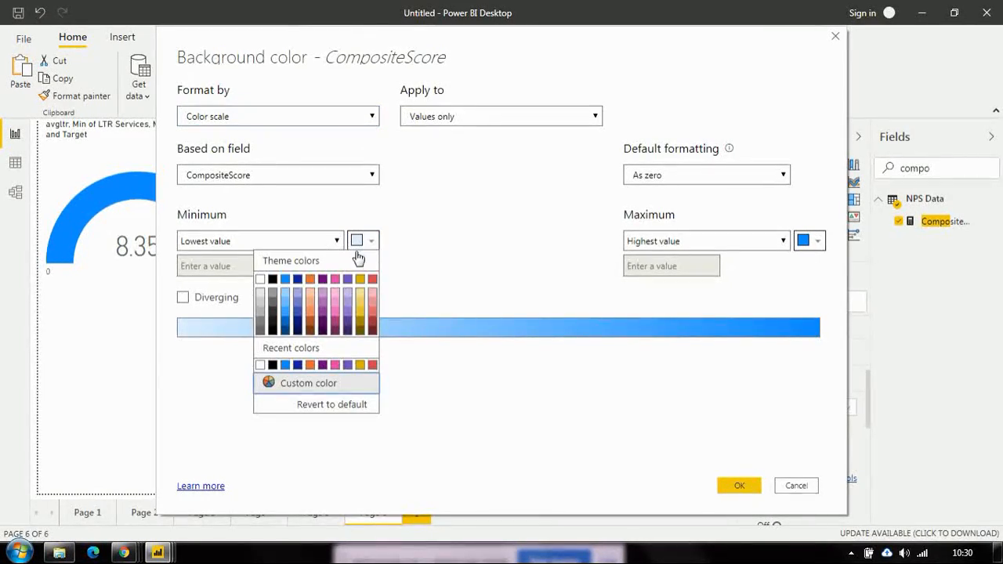
{"action": "left_click", "coordinate": [325, 384]}
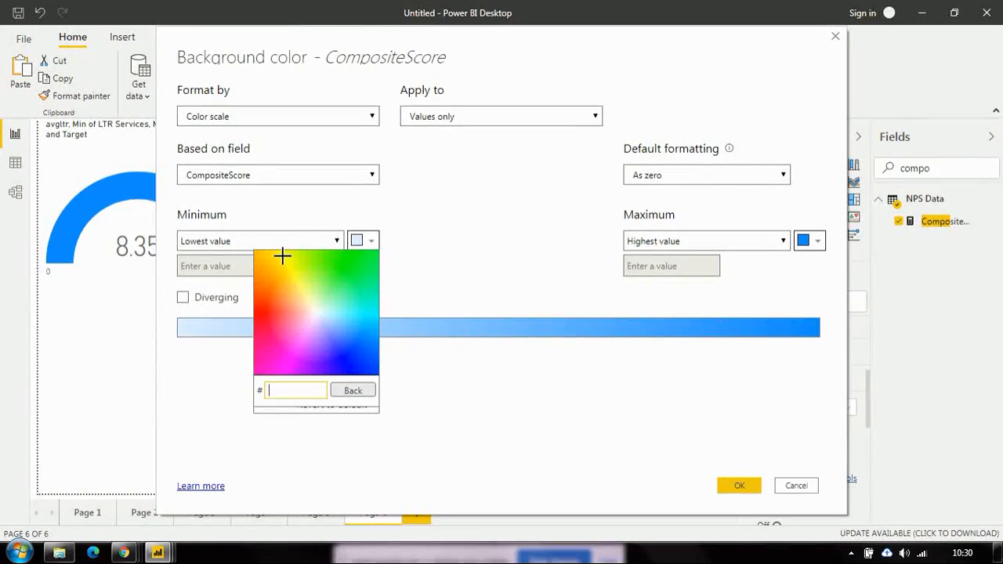
{"action": "left_click", "coordinate": [254, 306]}
{"action": "left_click", "coordinate": [396, 278]}
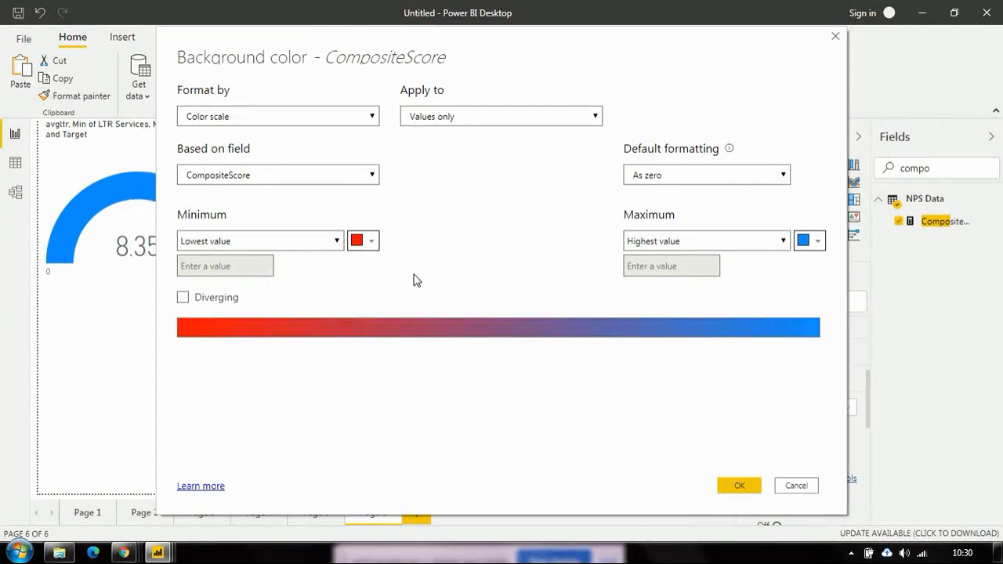
Set the color scale's maximum to a custom green for the highest value.
{"action": "left_click", "coordinate": [816, 241]}
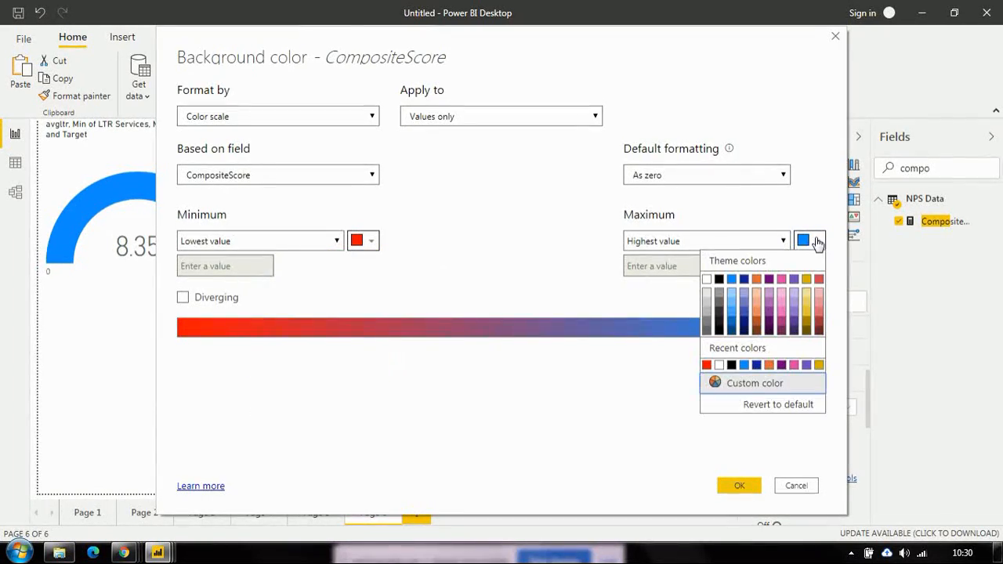
{"action": "left_click", "coordinate": [757, 382]}
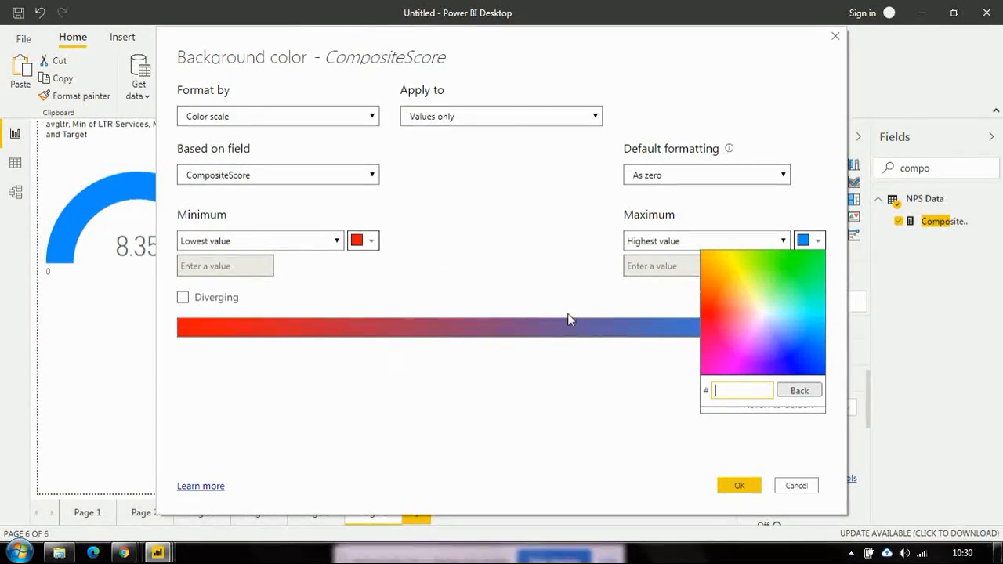
{"action": "left_click", "coordinate": [790, 268]}
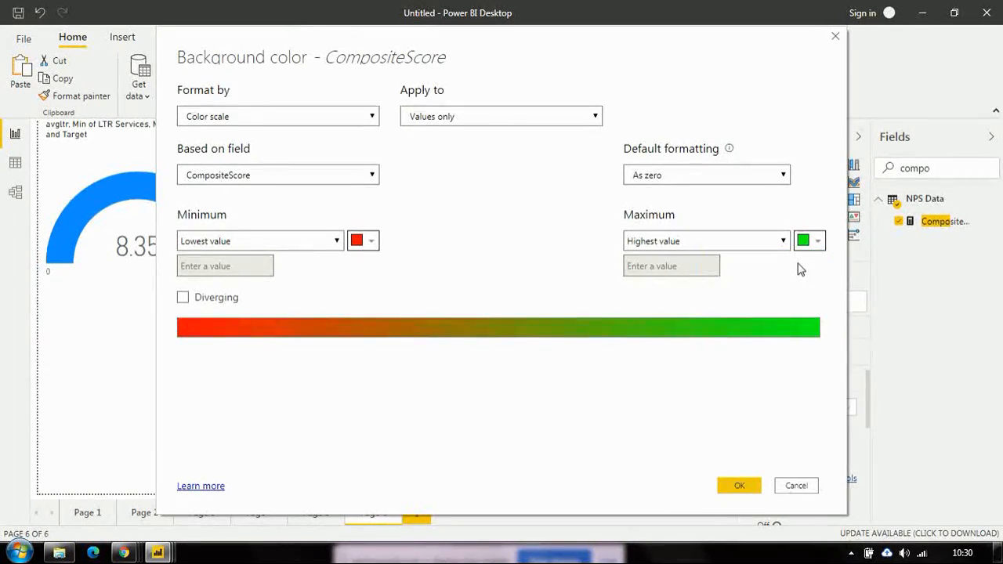
Make the color scale diverging with a custom orange center for the middle value, and apply the formatting.
{"action": "left_click", "coordinate": [183, 298]}
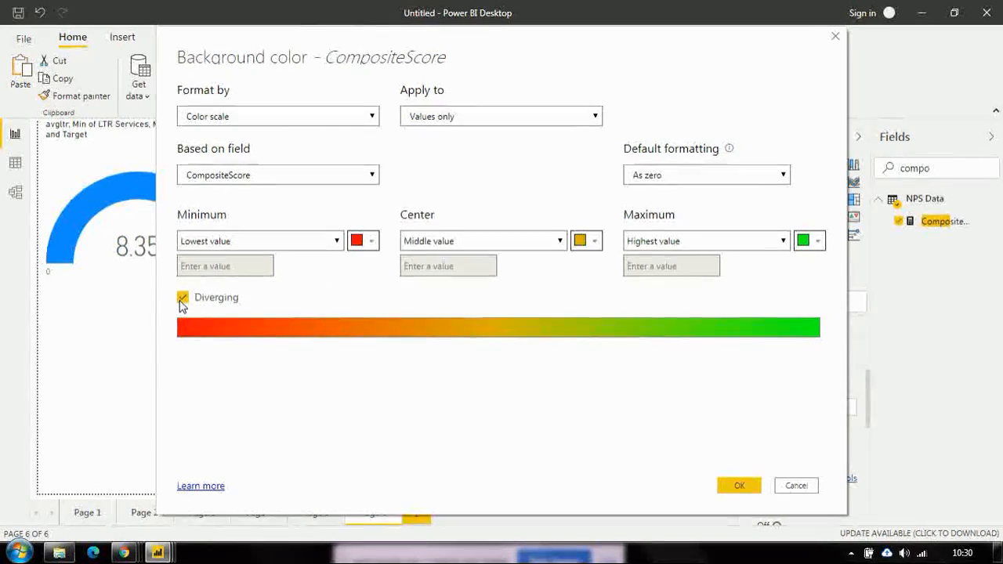
{"action": "left_click", "coordinate": [594, 243]}
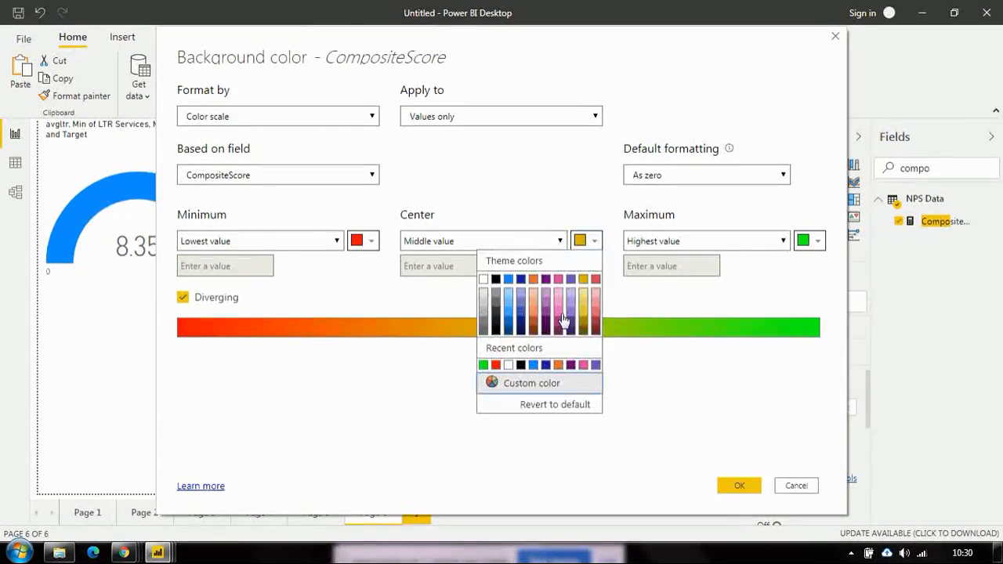
{"action": "left_click", "coordinate": [528, 384]}
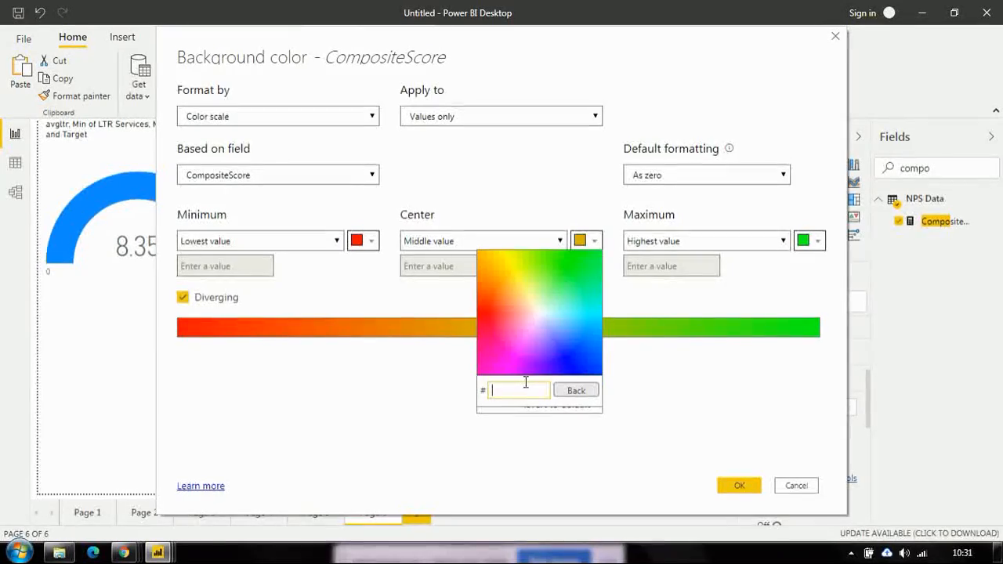
{"action": "left_click", "coordinate": [489, 271]}
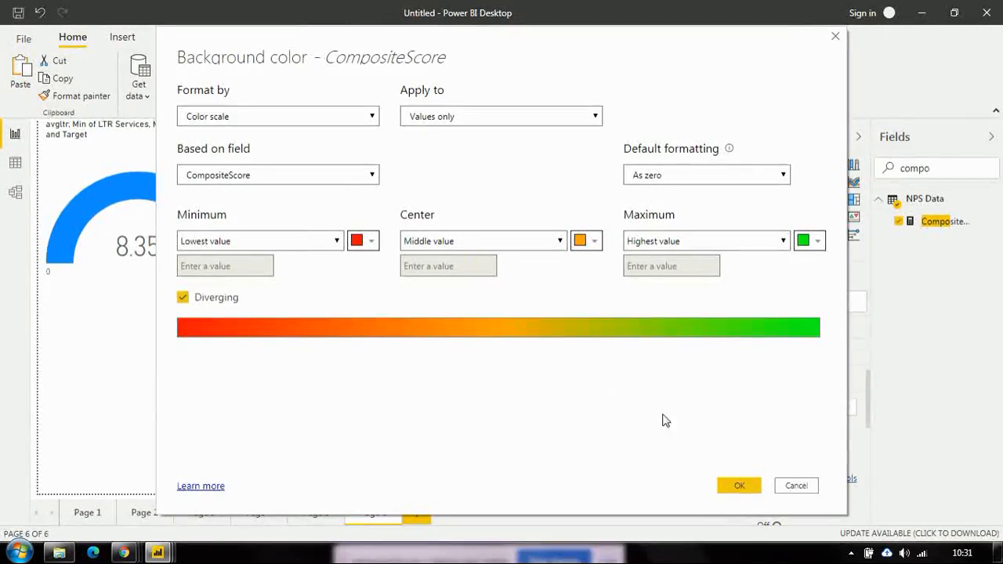
{"action": "left_click", "coordinate": [737, 486]}
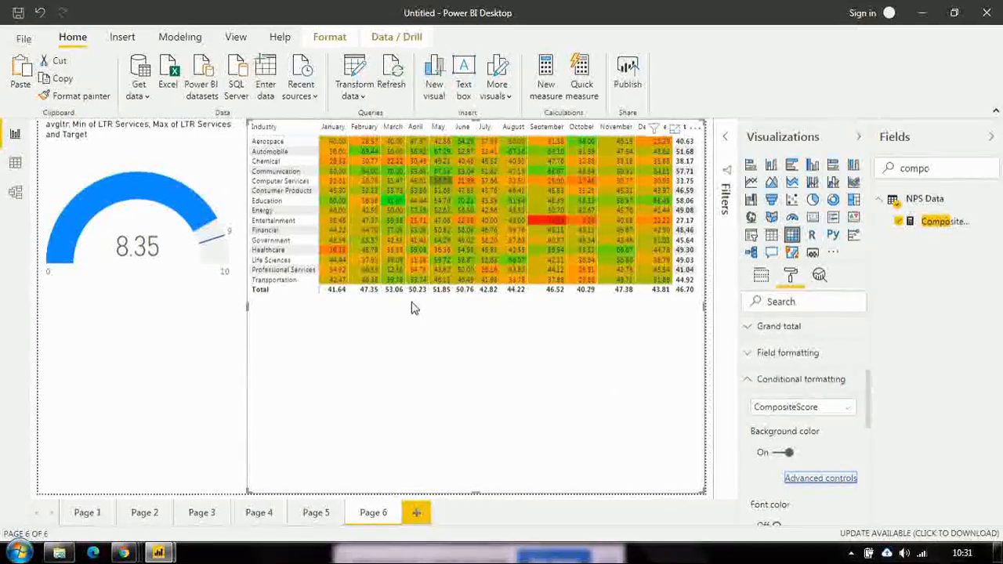
Inspect Entertainment's September score in the matrix, cross-filter the gauge by the Entertainment row and clear the selection.
{"action": "mouse_move", "coordinate": [550, 226]}
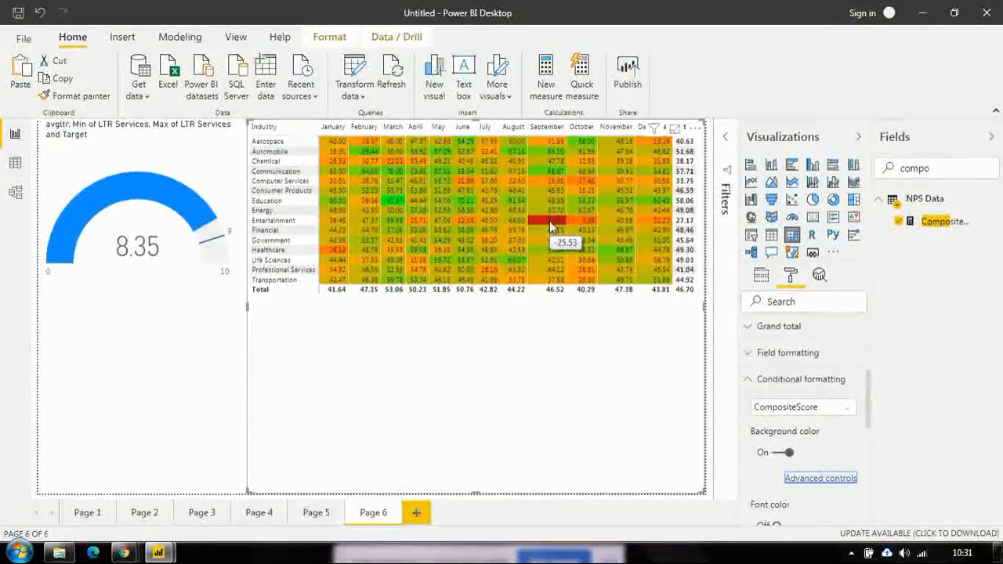
{"action": "left_click", "coordinate": [297, 222]}
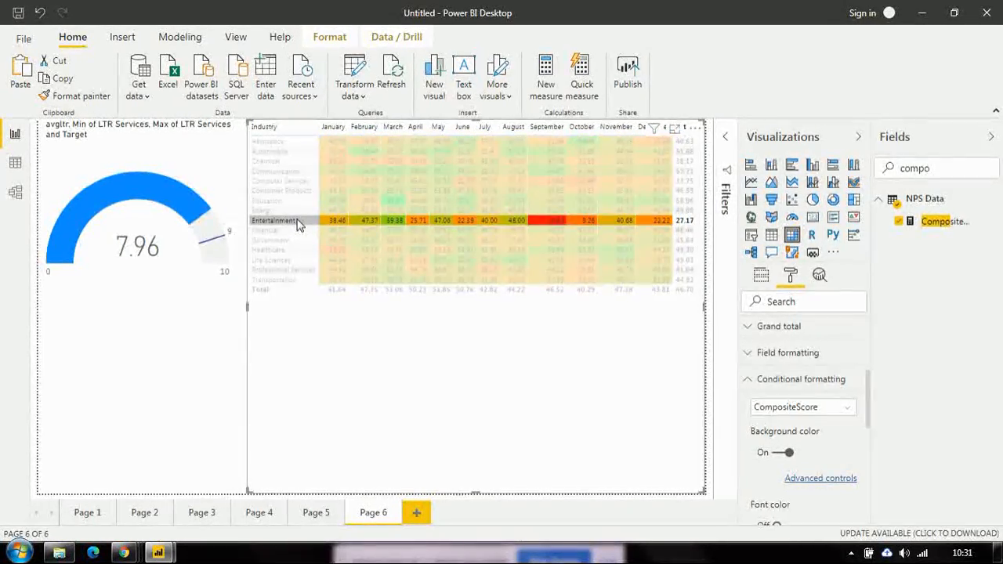
{"action": "left_click", "coordinate": [297, 222]}
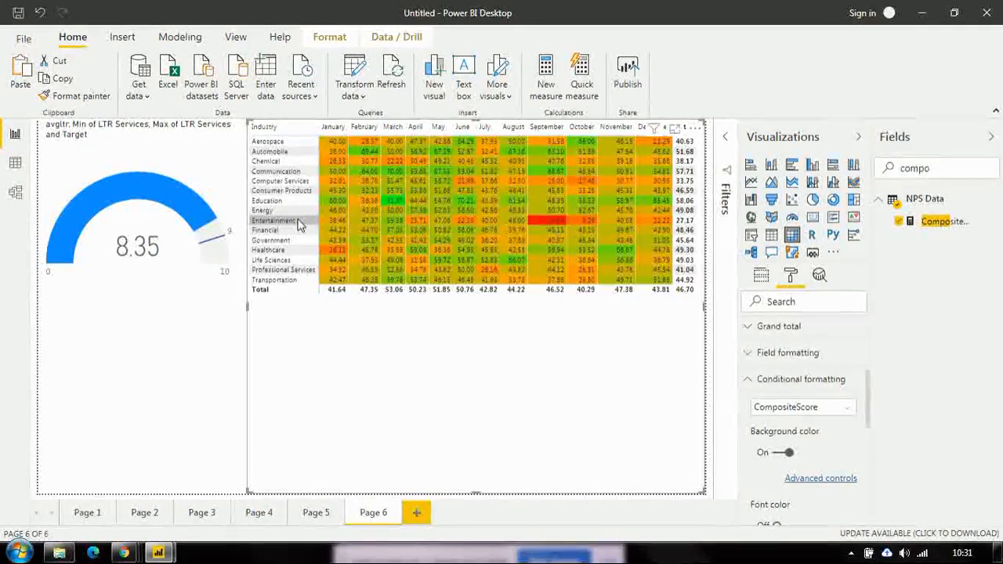
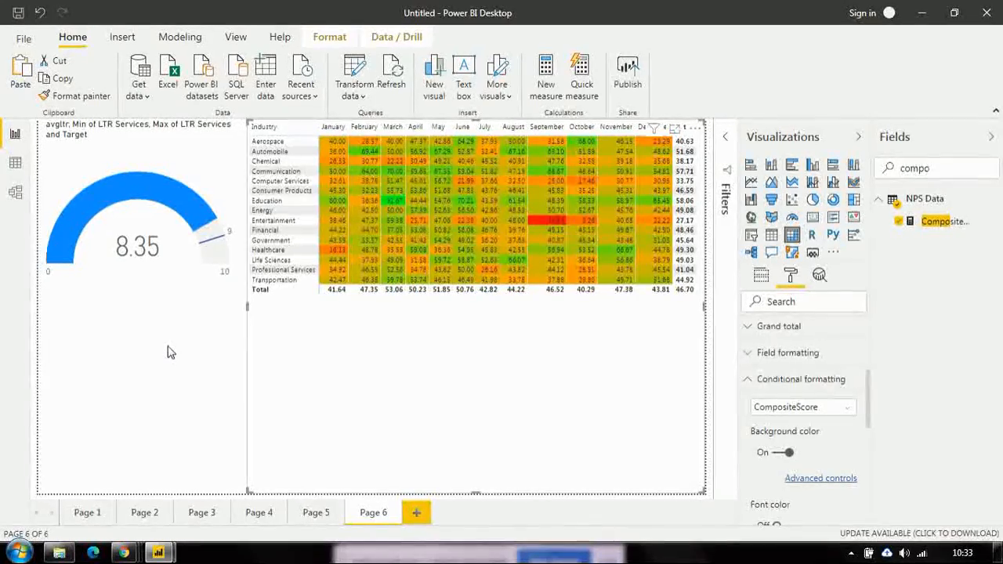
Switch to the NPS_Dashboard report and review its NPS Background and Industries pages, including the full table of composite scores by industry.
{"action": "mouse_move", "coordinate": [164, 555]}
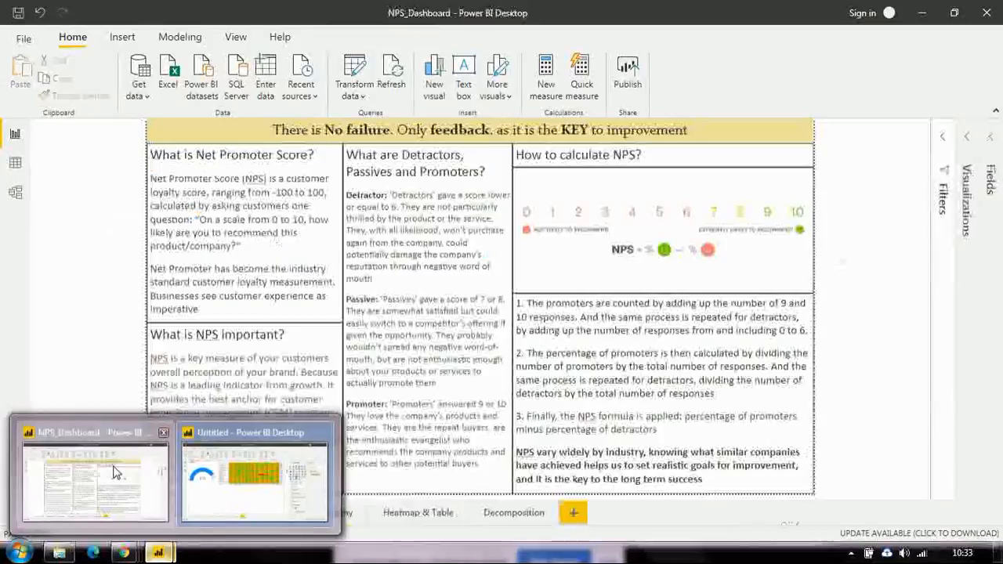
{"action": "left_click", "coordinate": [115, 472]}
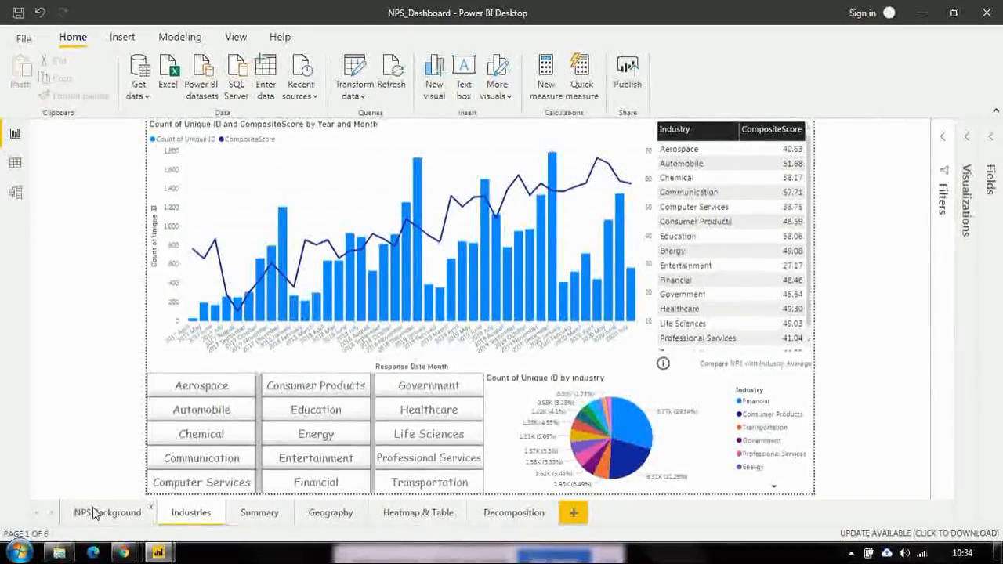
{"action": "left_click", "coordinate": [93, 512]}
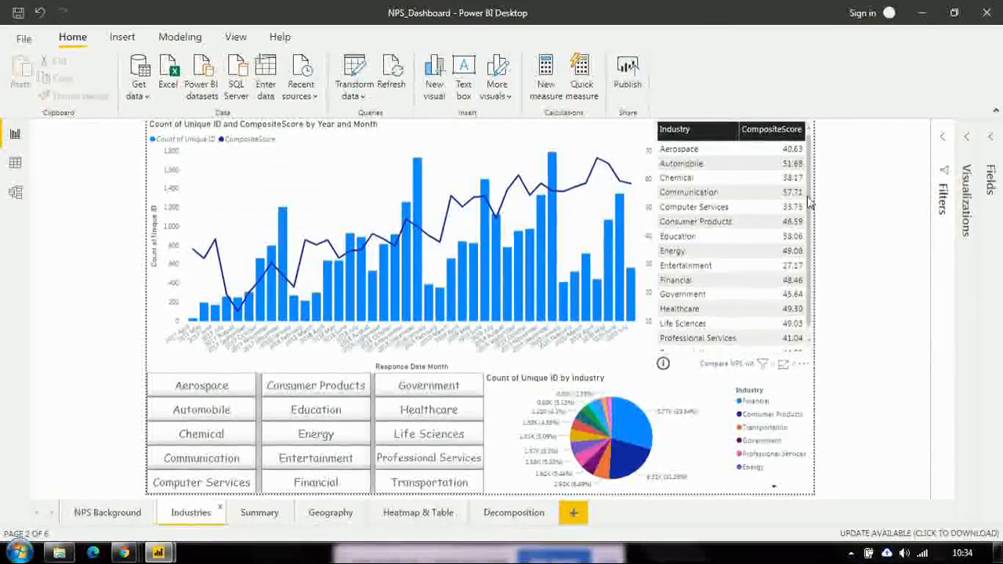
{"action": "scroll", "coordinate": [812, 210], "scroll_direction": "down", "scroll_amount": 1}
{"action": "scroll", "coordinate": [811, 204], "scroll_direction": "up", "scroll_amount": 1}
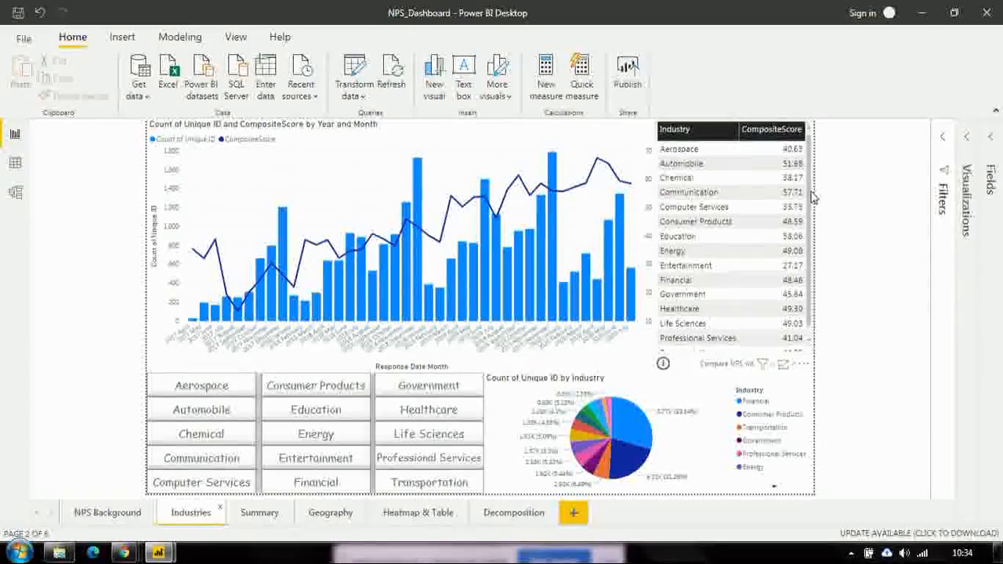
{"action": "scroll", "coordinate": [812, 236], "scroll_direction": "down", "scroll_amount": 1}
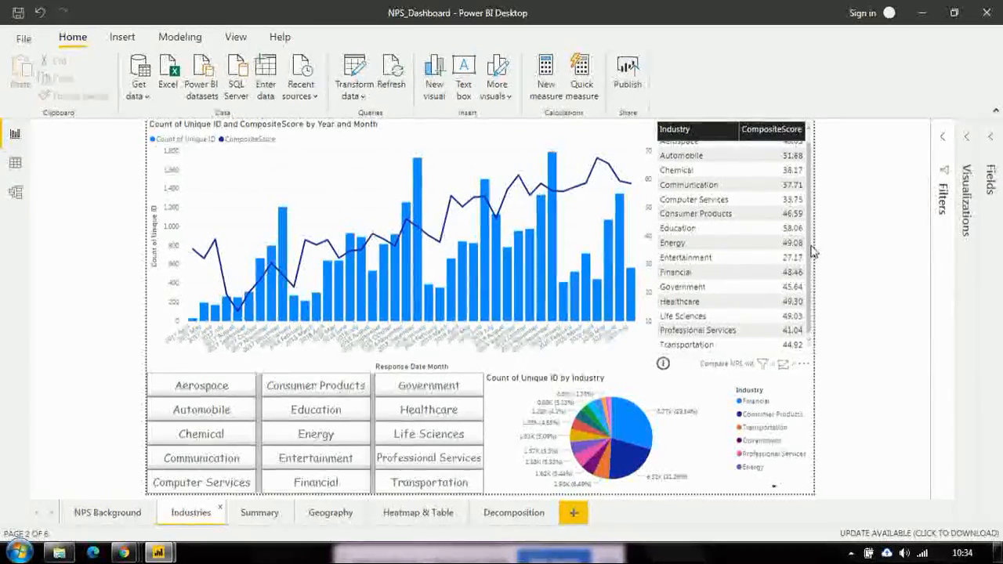
Switch to the Untitled report, add a new page and insert a text box reading "Text Sample".
{"action": "left_click", "coordinate": [812, 250]}
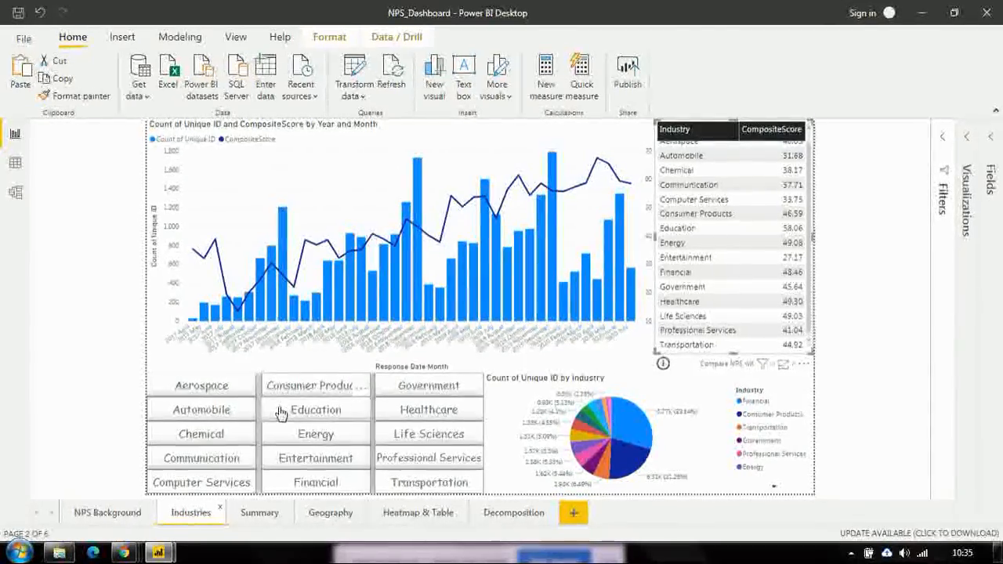
{"action": "key", "text": "alt+Tab"}
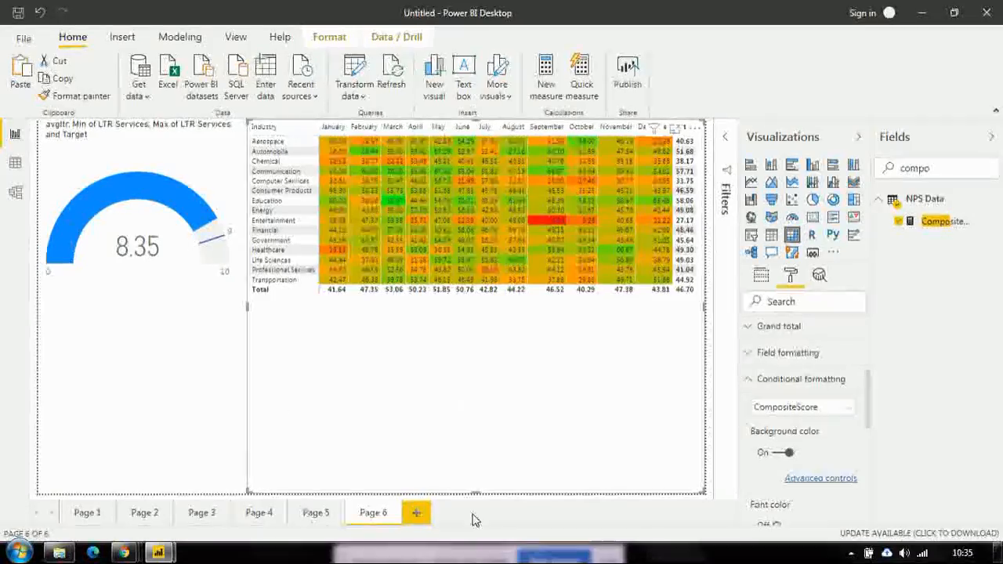
{"action": "left_click", "coordinate": [416, 513]}
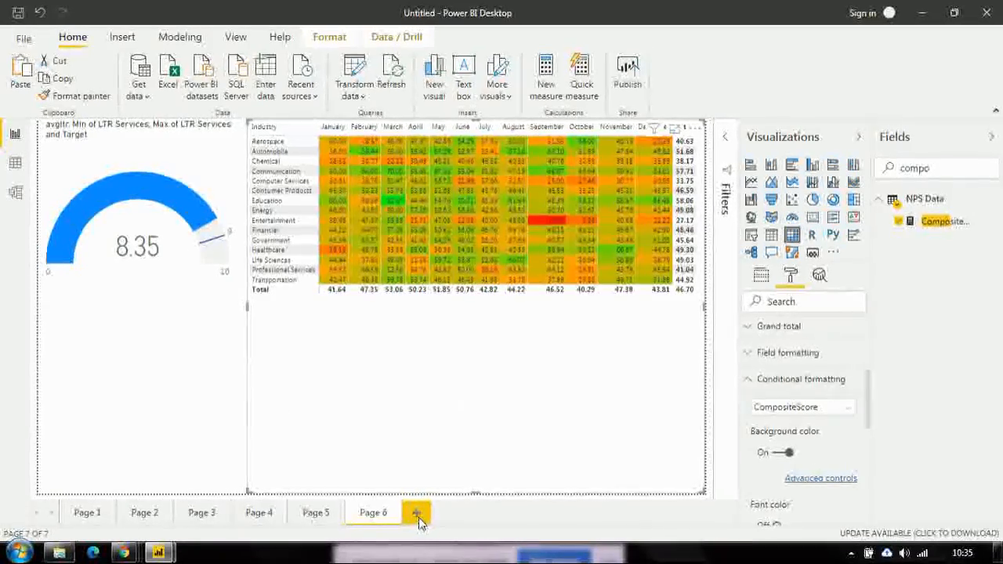
{"action": "left_click", "coordinate": [127, 39]}
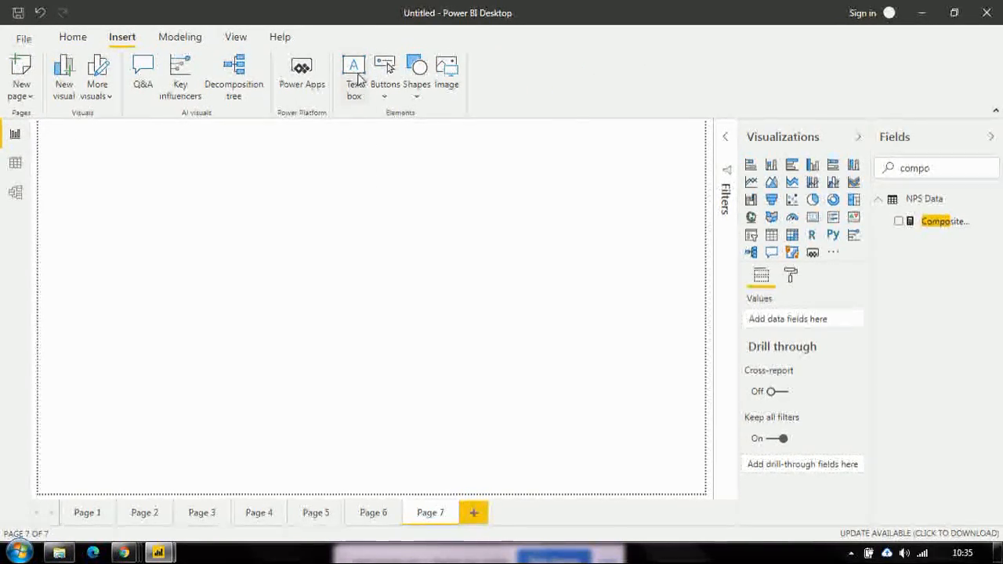
{"action": "left_click", "coordinate": [354, 75]}
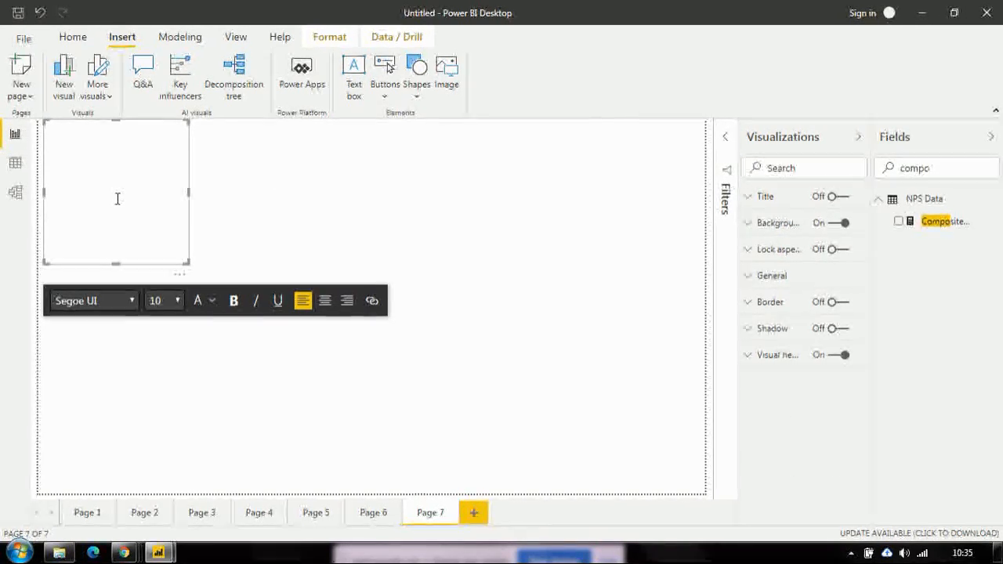
{"action": "type", "text": "mple"}
Format the whole text box content in Segoe UI Light at size 32.
{"action": "key", "text": "ctrl+a"}
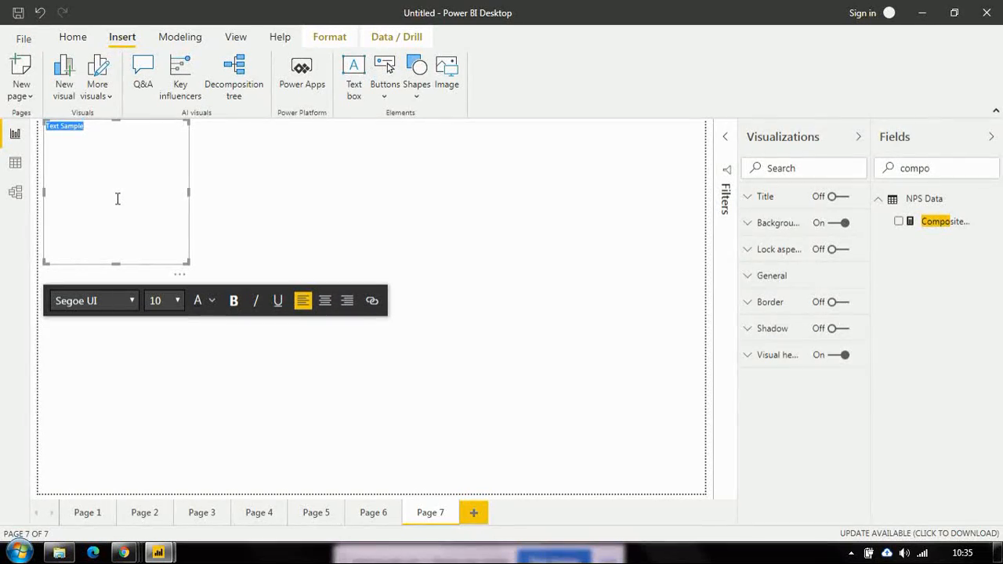
{"action": "left_click", "coordinate": [133, 296]}
{"action": "left_click", "coordinate": [118, 248]}
{"action": "left_click", "coordinate": [168, 300]}
{"action": "left_click", "coordinate": [168, 179]}
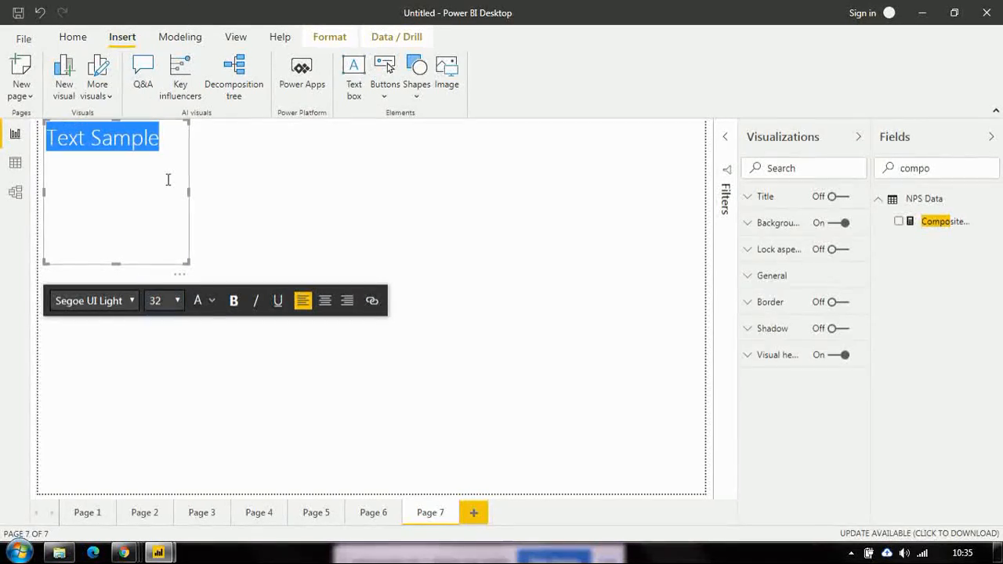
{"action": "left_click", "coordinate": [154, 170]}
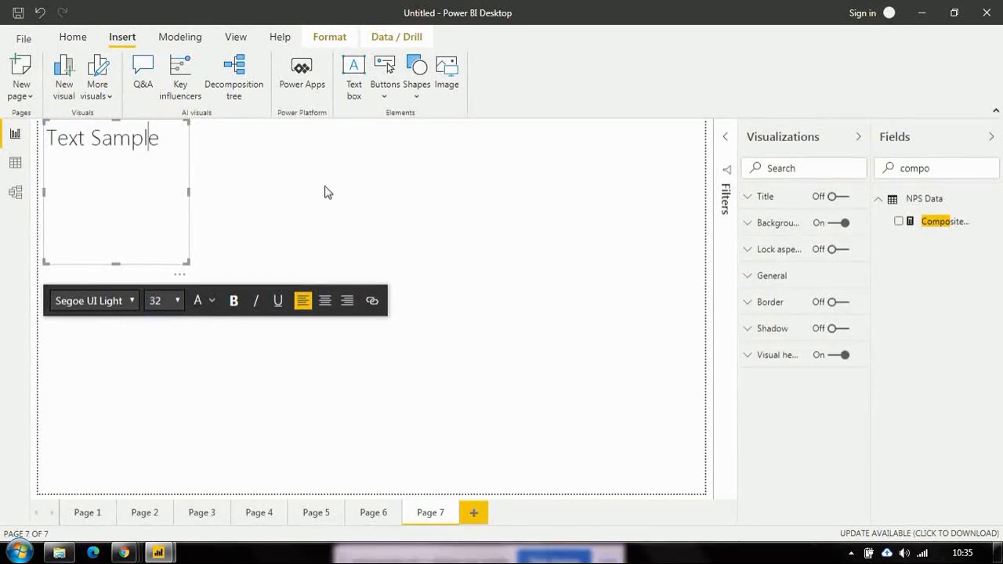
{"action": "left_click", "coordinate": [230, 189]}
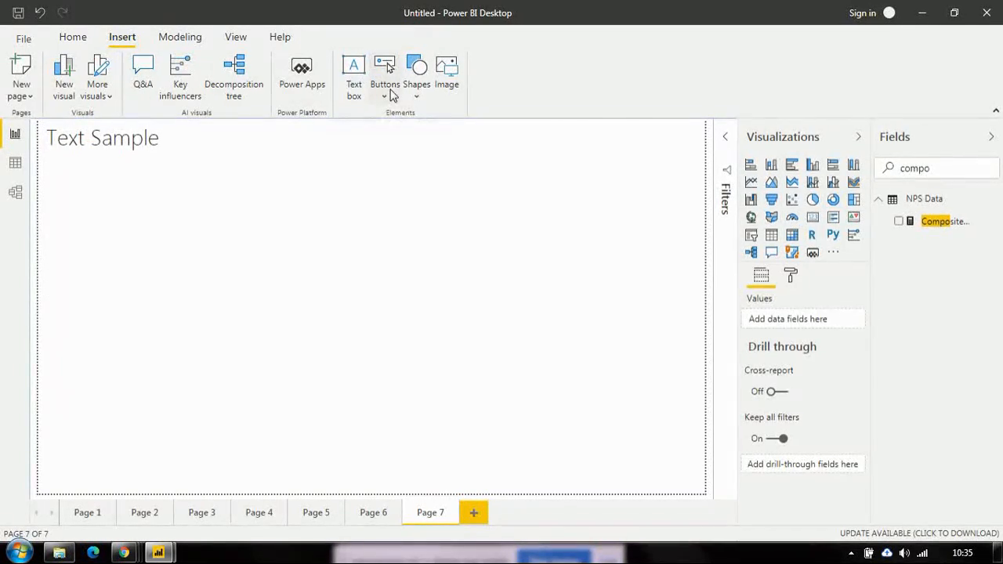
Insert a left arrow button and place it enlarged in the empty area below the text box.
{"action": "left_click", "coordinate": [389, 93]}
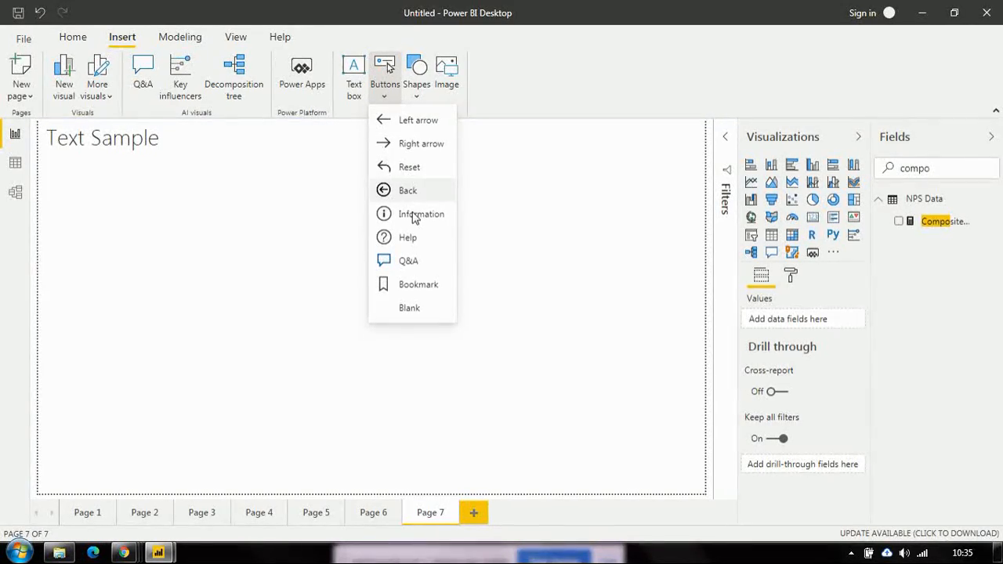
{"action": "left_click", "coordinate": [405, 125]}
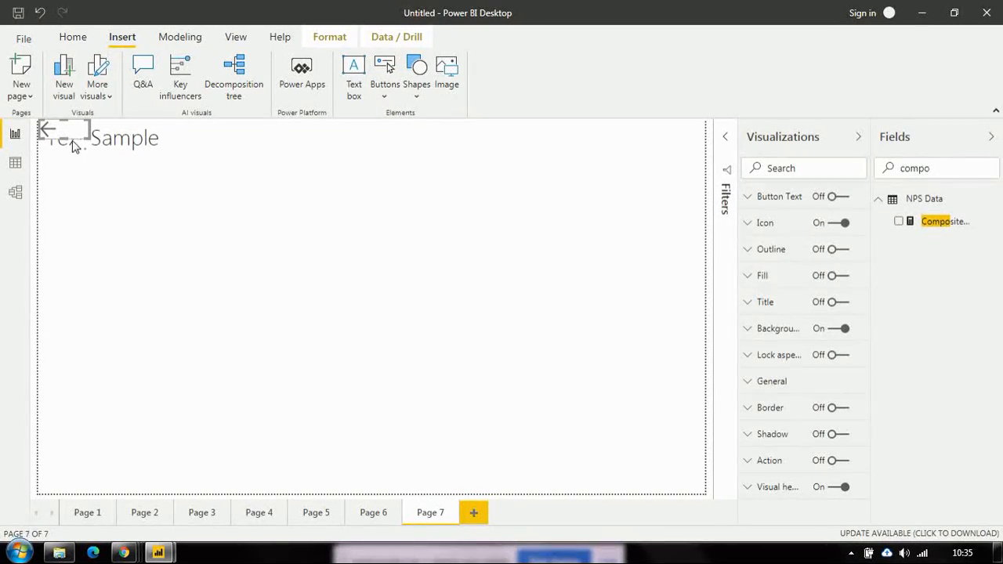
{"action": "left_click_drag", "start_coordinate": [73, 130], "coordinate": [246, 347]}
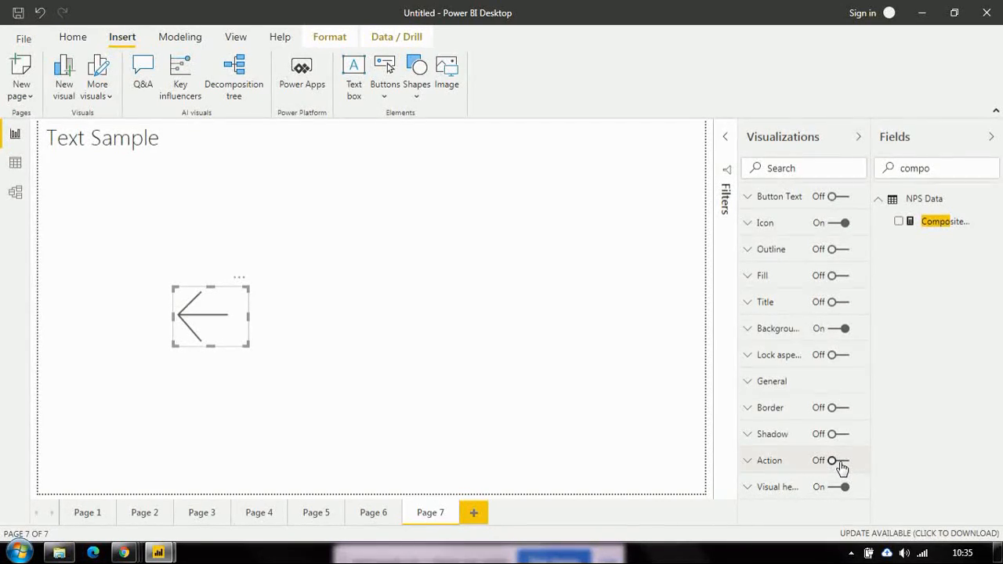
Enable the arrow button's action as page navigation with Page 1 as the destination, and follow the button to test it.
{"action": "left_click", "coordinate": [772, 460]}
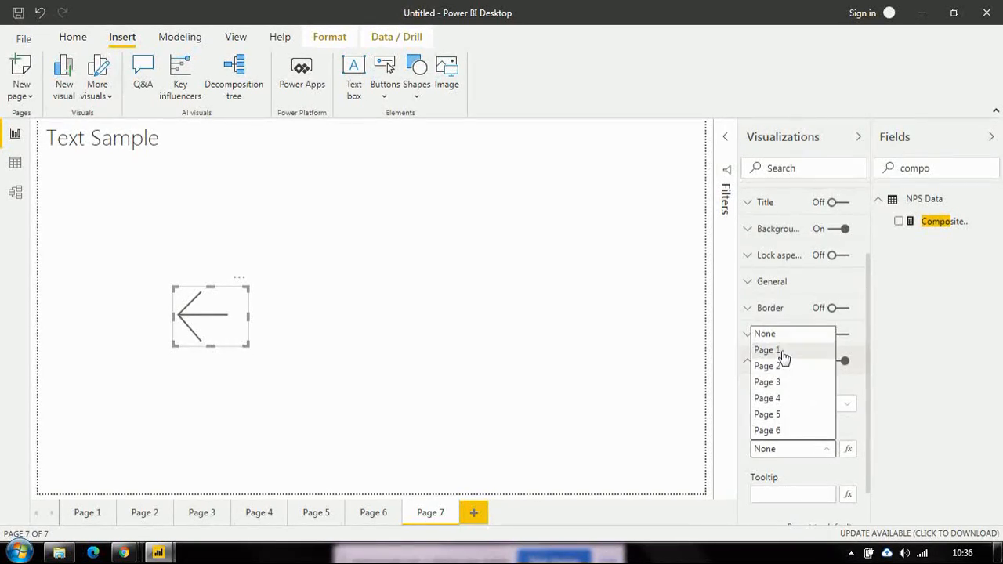
{"action": "left_click", "coordinate": [768, 350]}
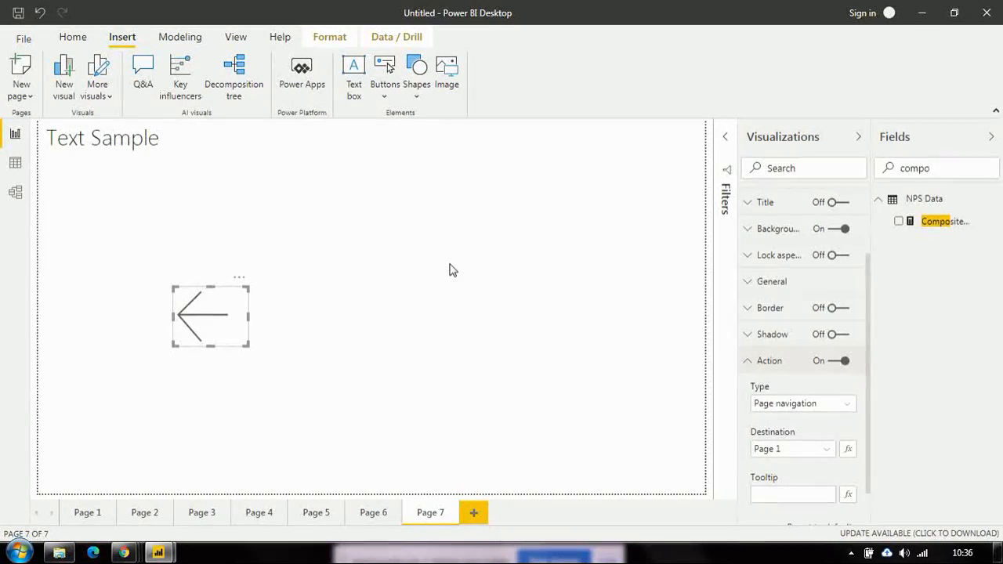
{"action": "left_click", "coordinate": [449, 271]}
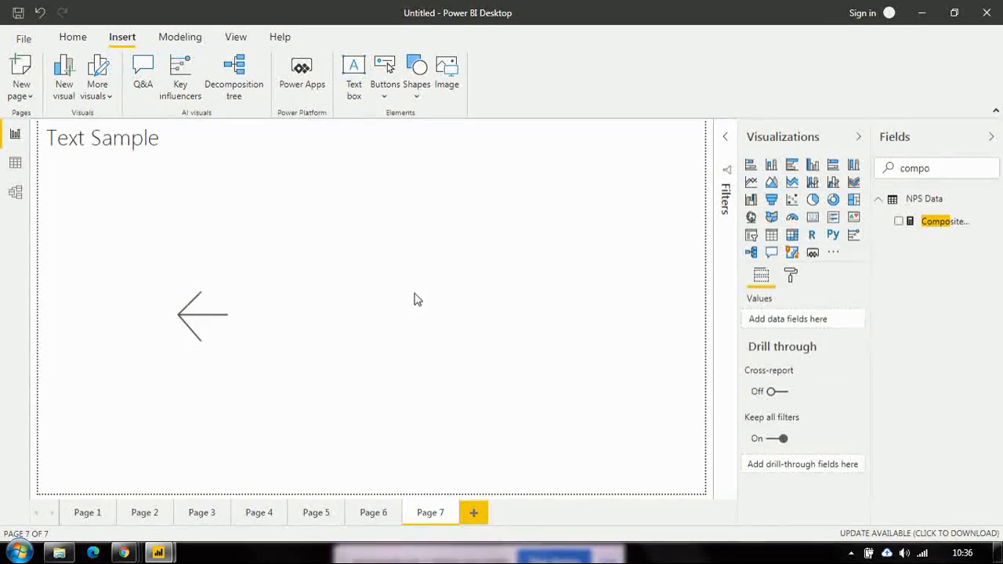
{"action": "left_click", "coordinate": [186, 319]}
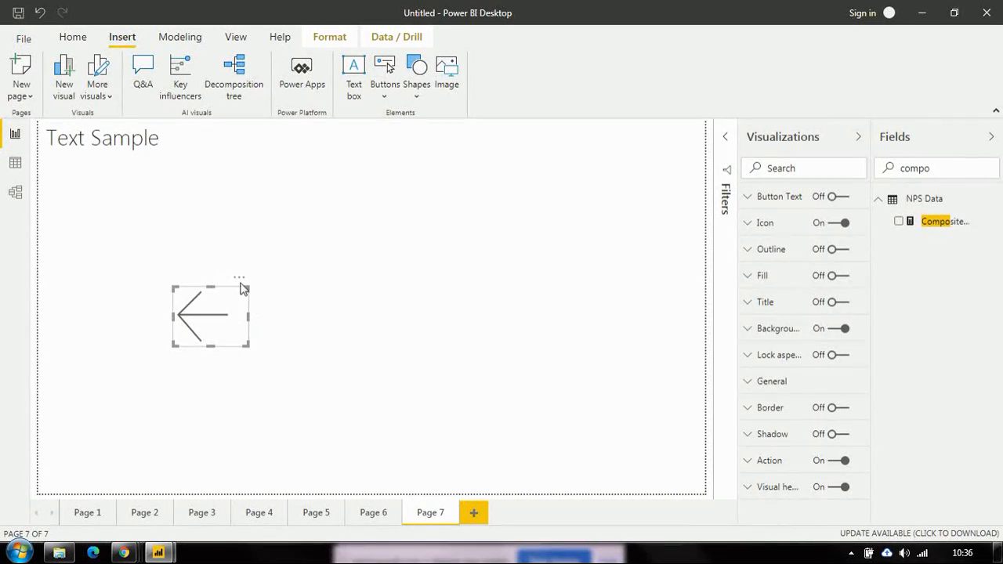
{"action": "left_click", "coordinate": [320, 288]}
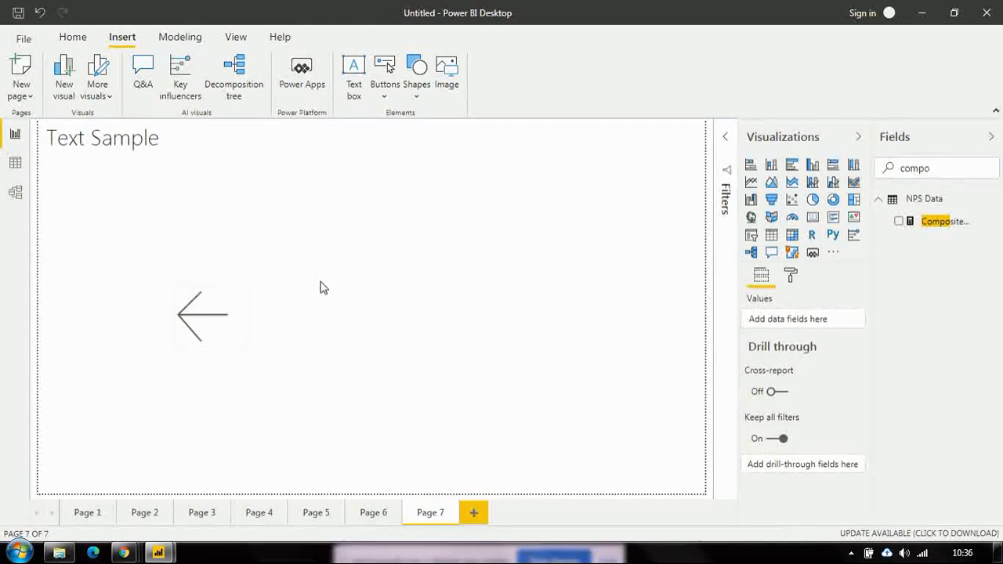
{"action": "left_click", "coordinate": [192, 319], "text": "ctrl"}
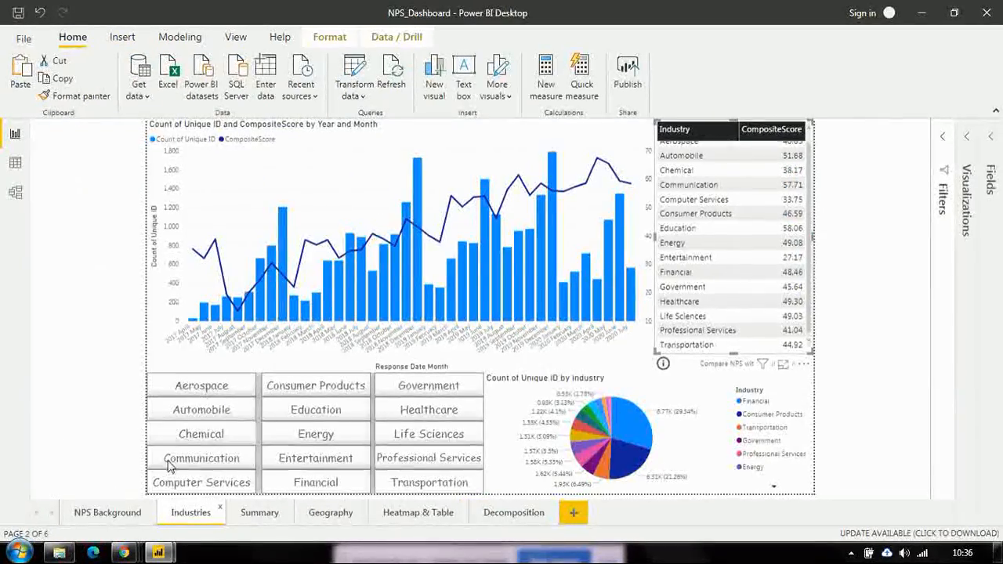
In the NPS_Dashboard report, follow the Aerospace button's web link, skim the Wikipedia article and return to the Industries page.
{"action": "left_click", "coordinate": [208, 392], "text": "ctrl"}
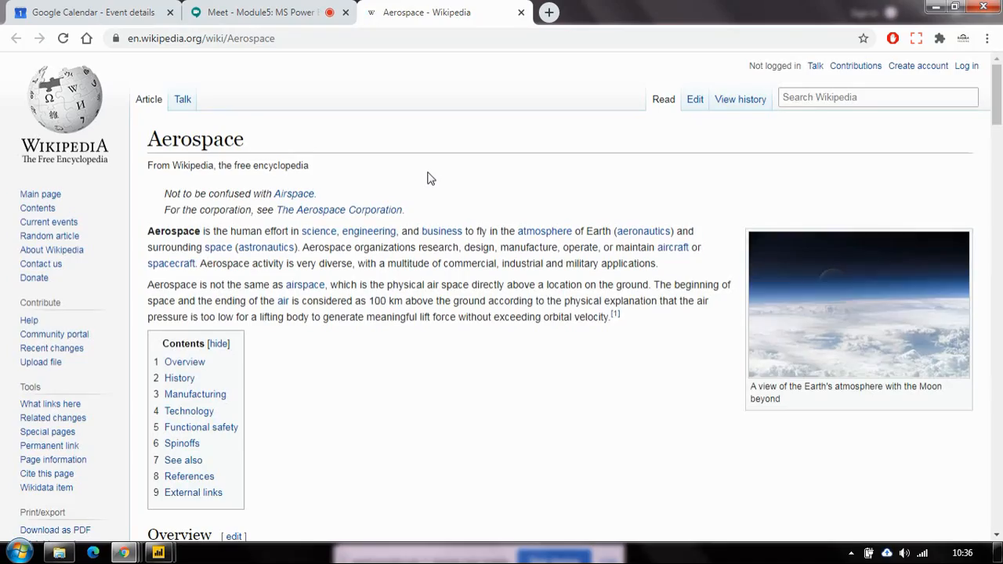
{"action": "left_click_drag", "start_coordinate": [999, 113], "coordinate": [998, 222]}
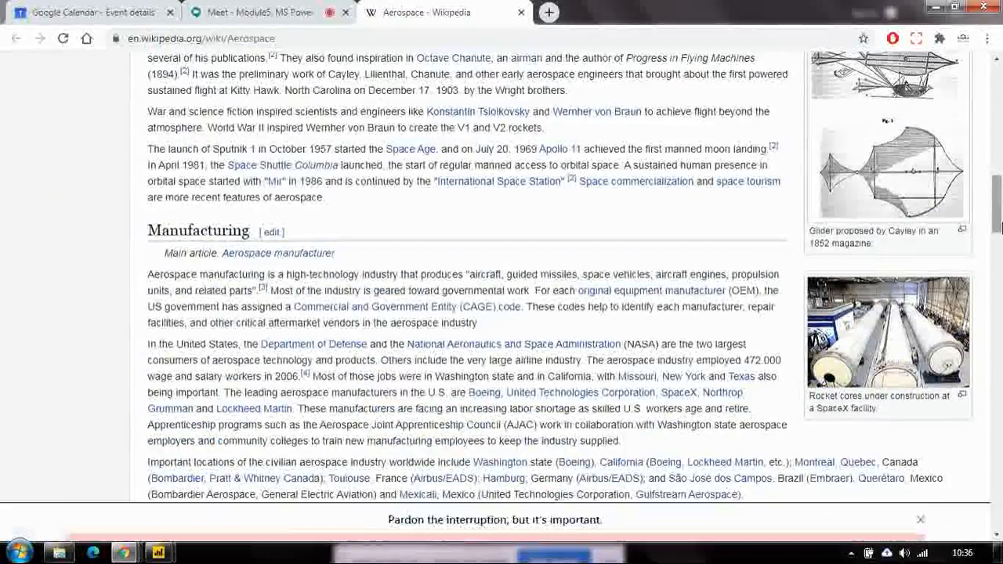
{"action": "key", "text": "alt+Tab"}
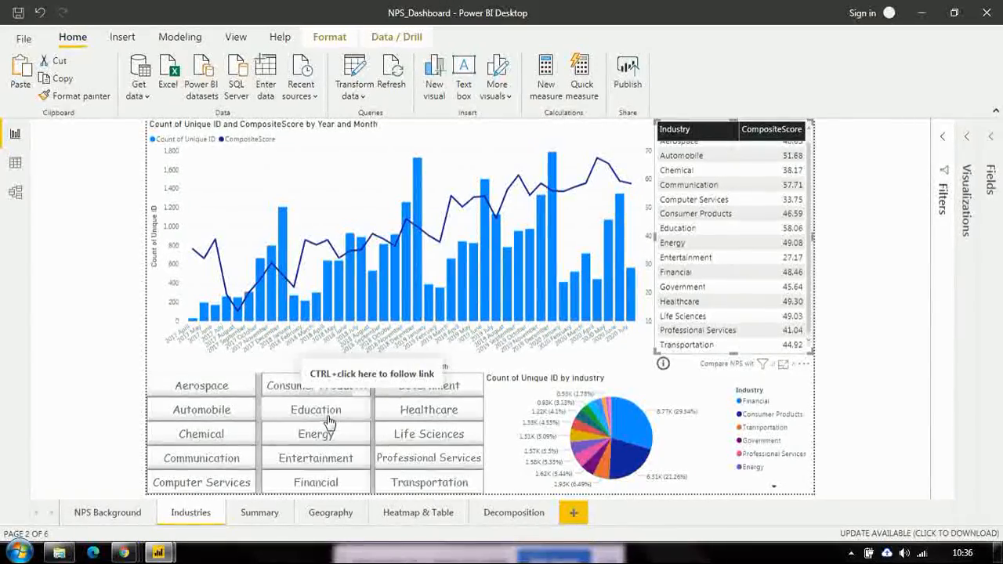
Follow the Consumer Products button's web link, close both open Wikipedia pages and return to the report.
{"action": "left_click", "coordinate": [324, 386], "text": "ctrl"}
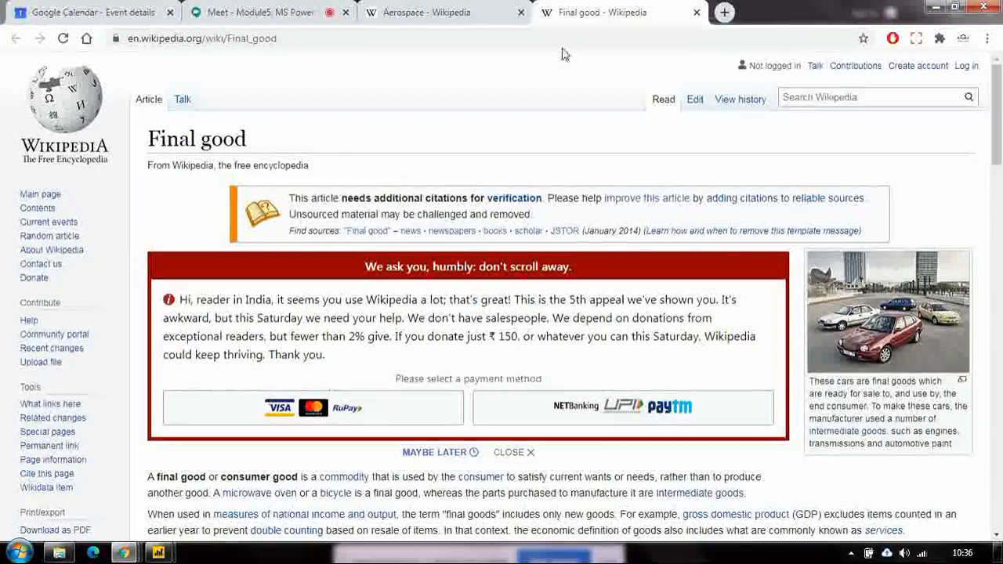
{"action": "left_click", "coordinate": [521, 14]}
{"action": "left_click", "coordinate": [521, 14]}
{"action": "key", "text": "alt+Tab"}
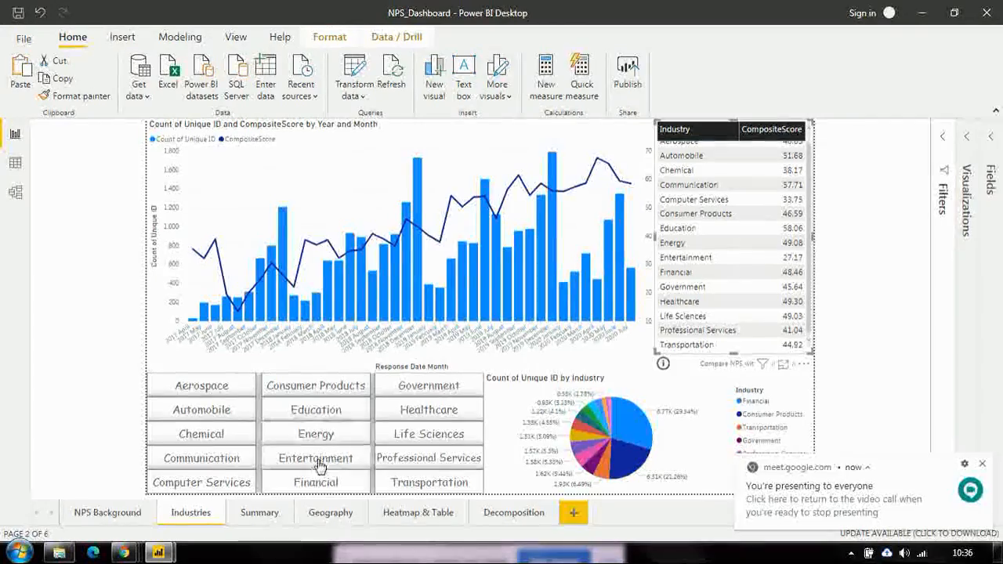
Follow the Entertainment button's web link, skim its Wikipedia article, return to the report and dismiss the screen-sharing notification.
{"action": "key", "text": "alt+Tab"}
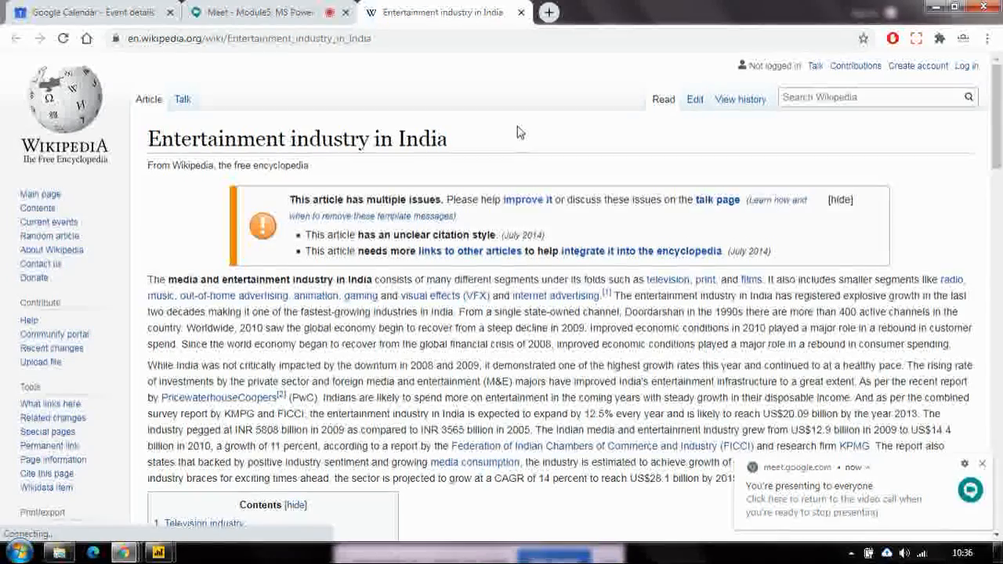
{"action": "left_click_drag", "start_coordinate": [998, 91], "coordinate": [1001, 282]}
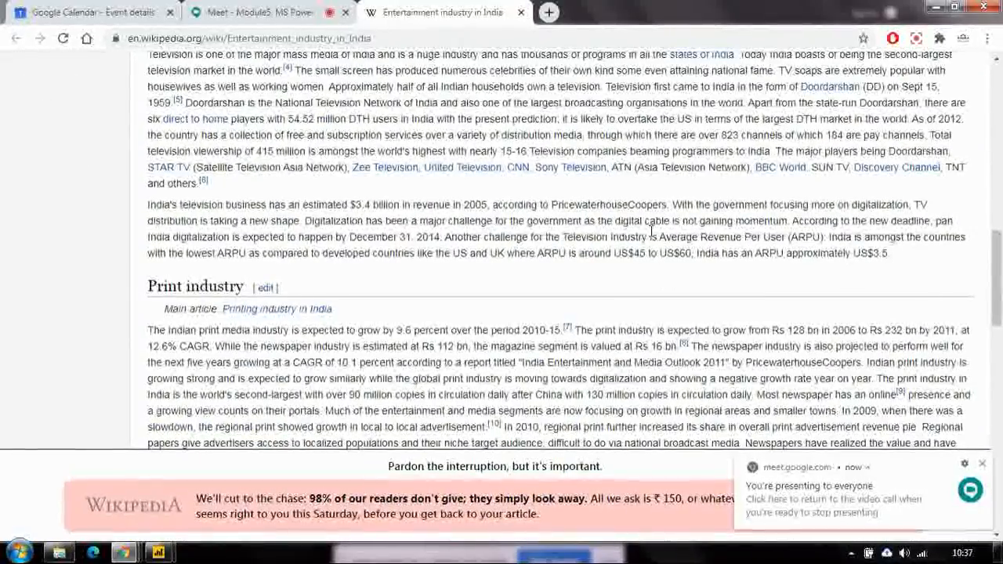
{"action": "left_click", "coordinate": [938, 7]}
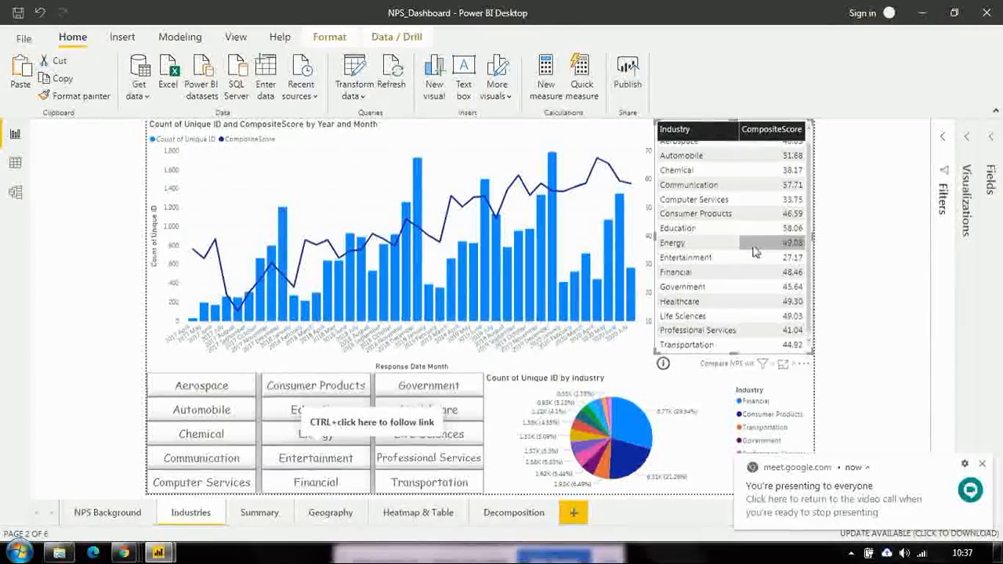
{"action": "left_click", "coordinate": [983, 464]}
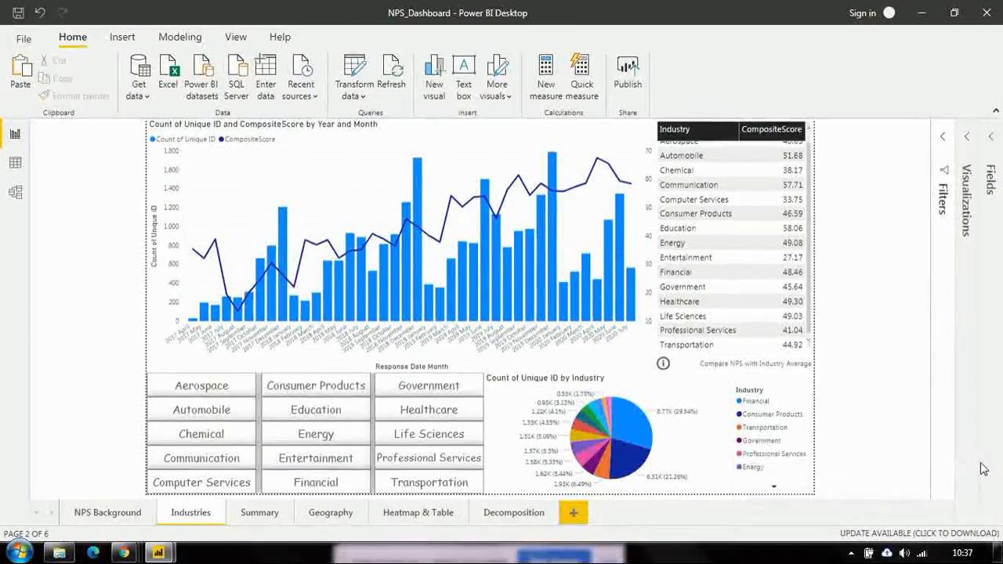
Review the Summary page's year, month and source type slicers alongside the available visual types and the page-level filters.
{"action": "left_click", "coordinate": [258, 514]}
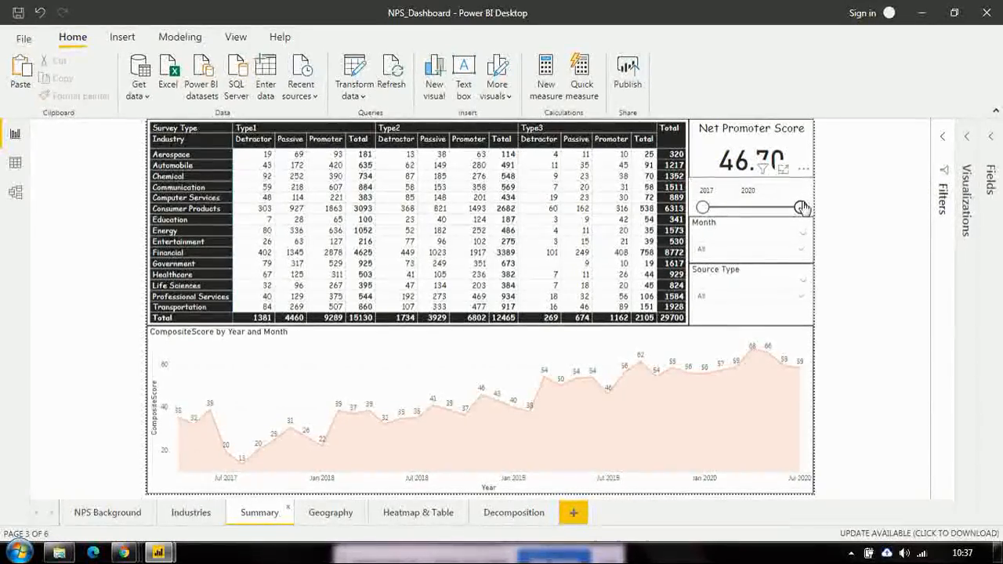
{"action": "left_click", "coordinate": [945, 139]}
{"action": "left_click", "coordinate": [945, 137]}
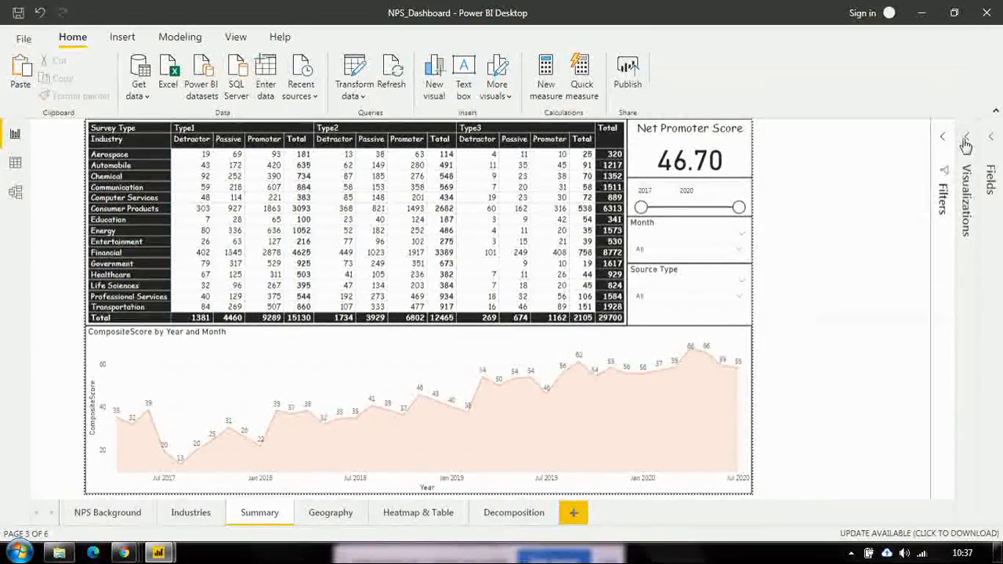
{"action": "left_click", "coordinate": [966, 141]}
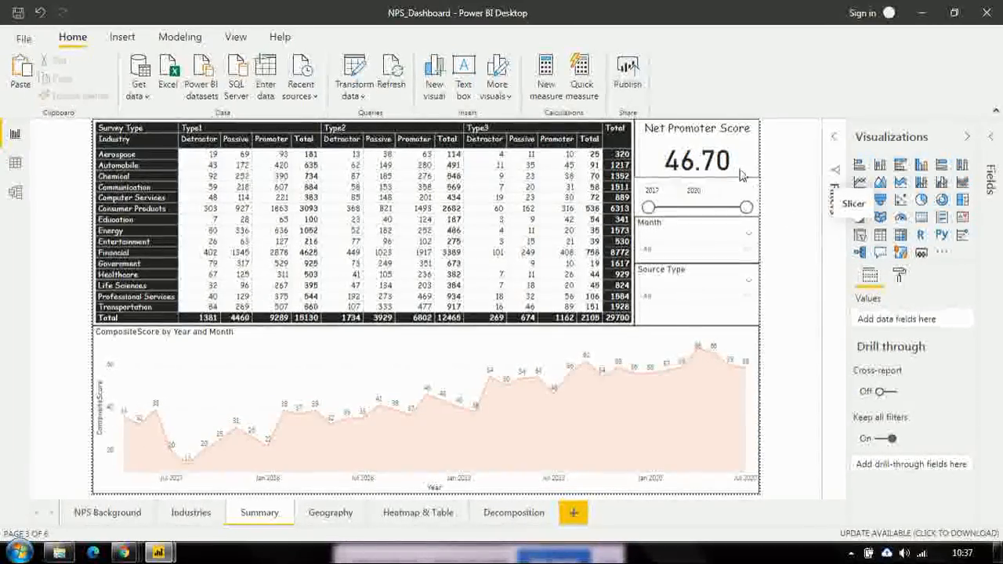
{"action": "left_click", "coordinate": [835, 138]}
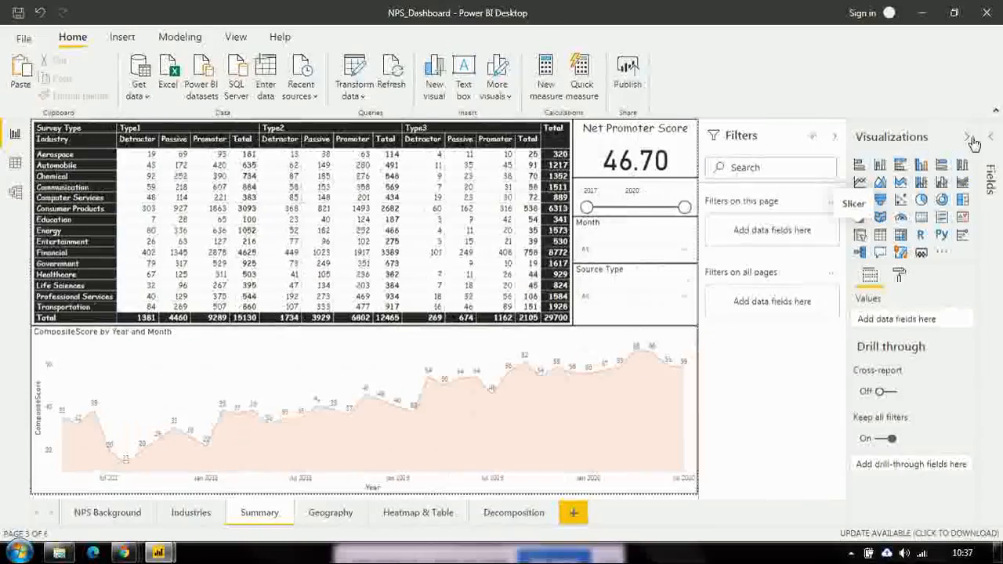
{"action": "left_click", "coordinate": [873, 136]}
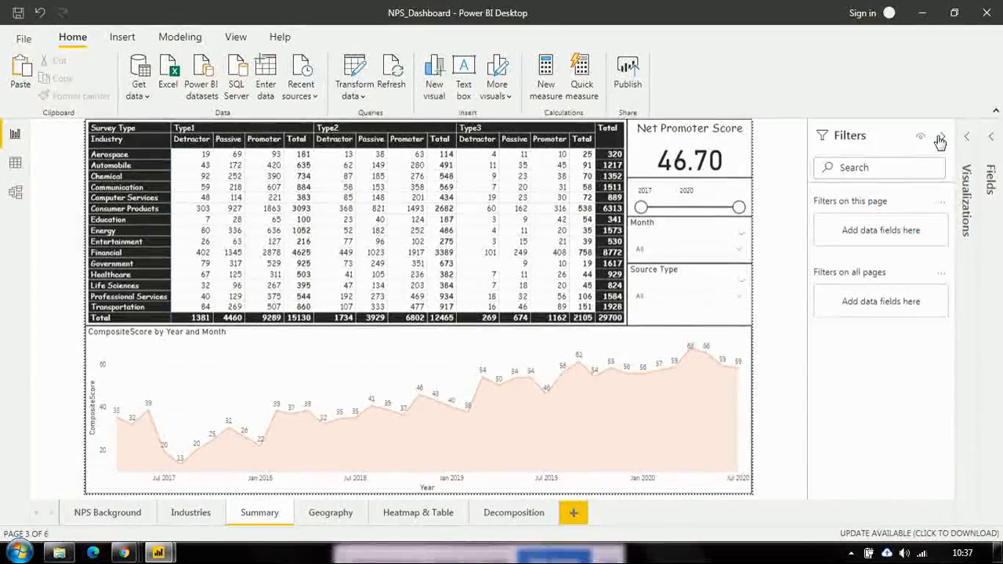
{"action": "left_click", "coordinate": [946, 138]}
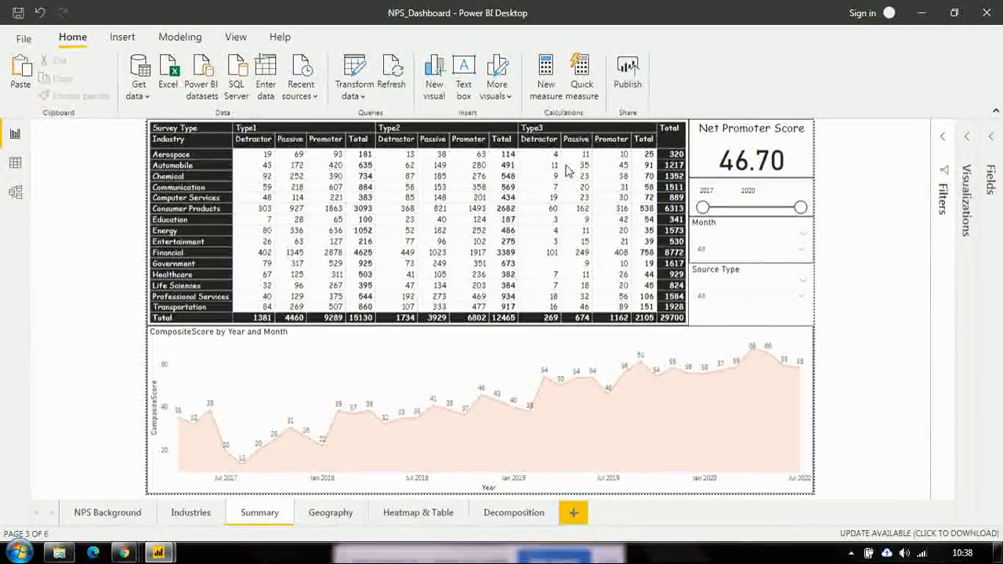
Filter the Summary page by the Communication industry, compare its score with the Untitled report's industry table and return to NPS_Dashboard.
{"action": "left_click", "coordinate": [198, 187]}
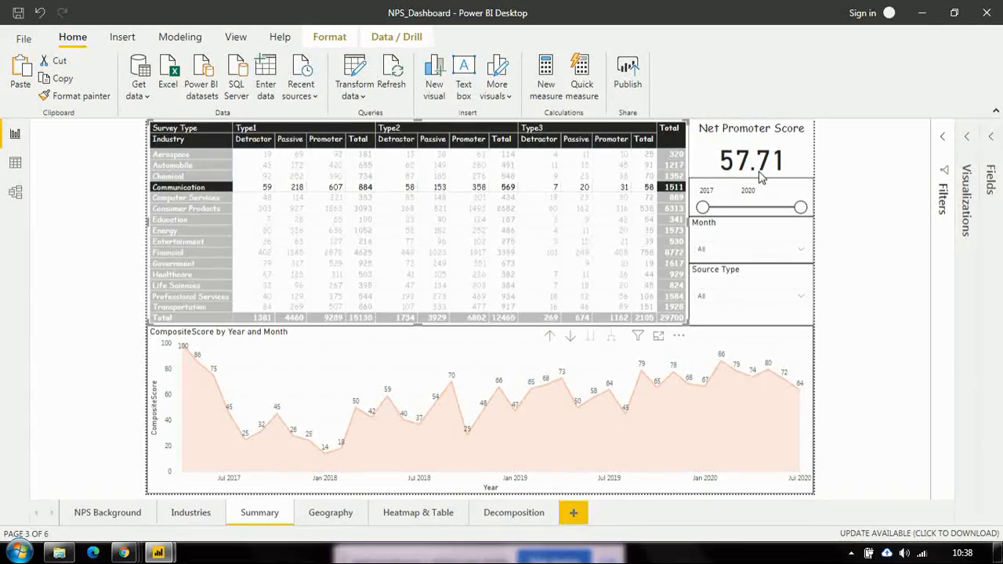
{"action": "key", "text": "alt+Tab"}
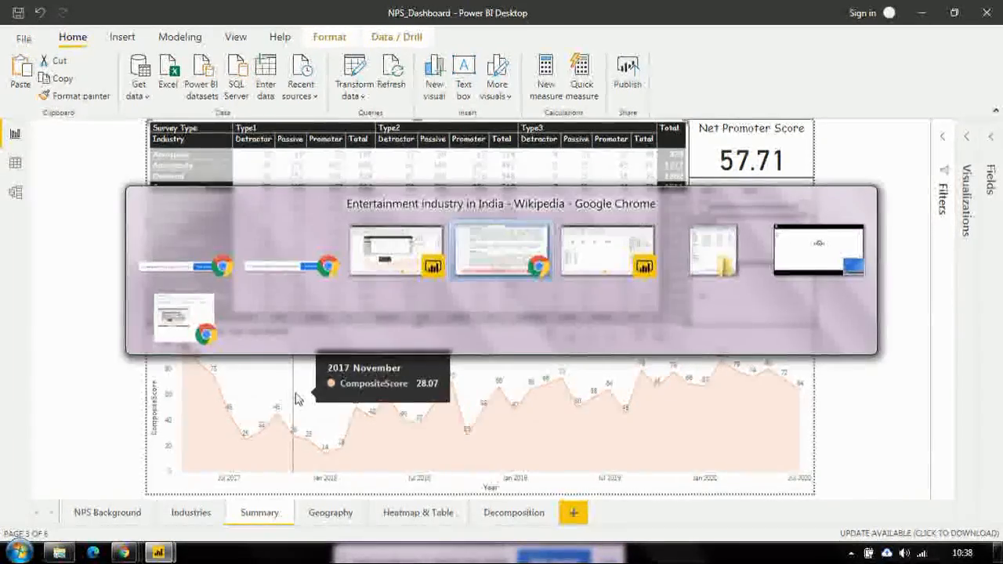
{"action": "key", "text": "alt+Tab"}
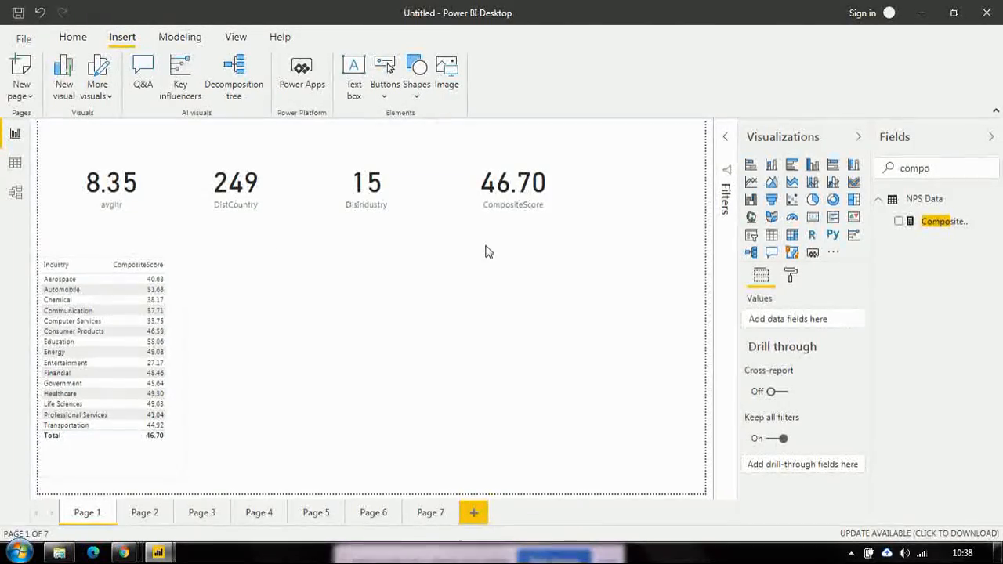
{"action": "key", "text": "alt+Tab"}
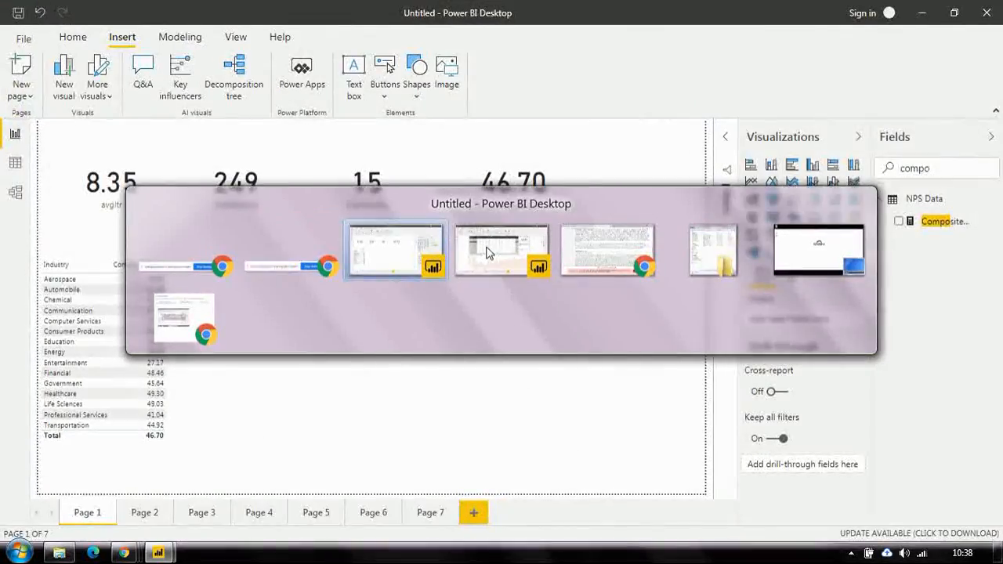
{"action": "key", "text": "alt+Tab"}
{"action": "key", "text": "alt+Tab"}
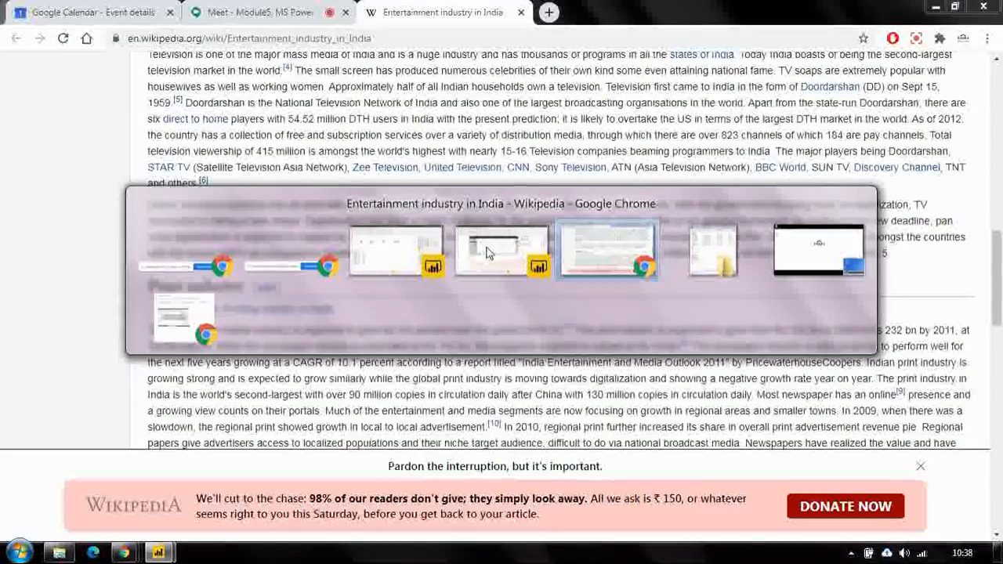
{"action": "left_click", "coordinate": [486, 250]}
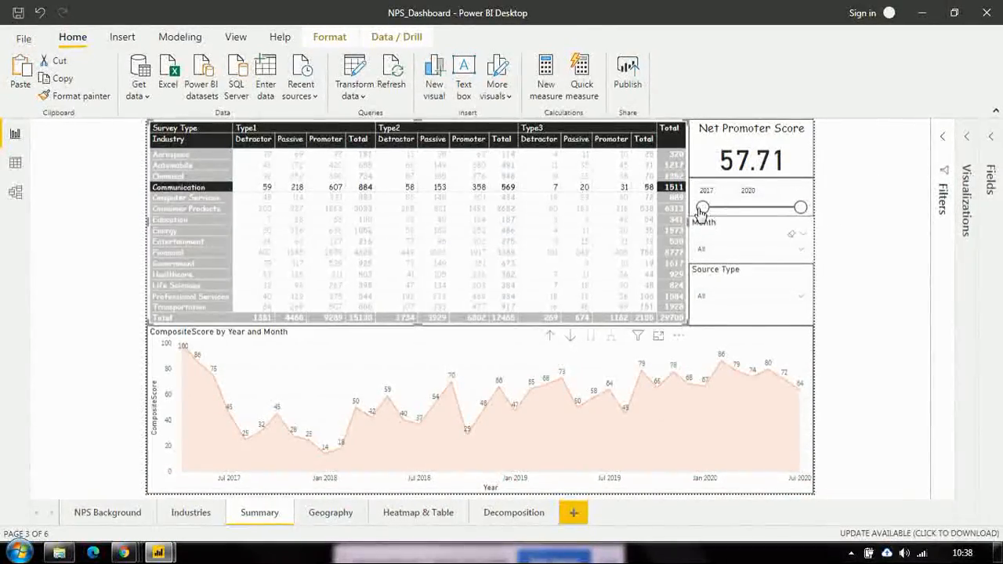
Narrow the Summary page's year slicer to 2018 only, keeping the Communication row selected in the matrix.
{"action": "left_click_drag", "start_coordinate": [702, 209], "coordinate": [734, 209]}
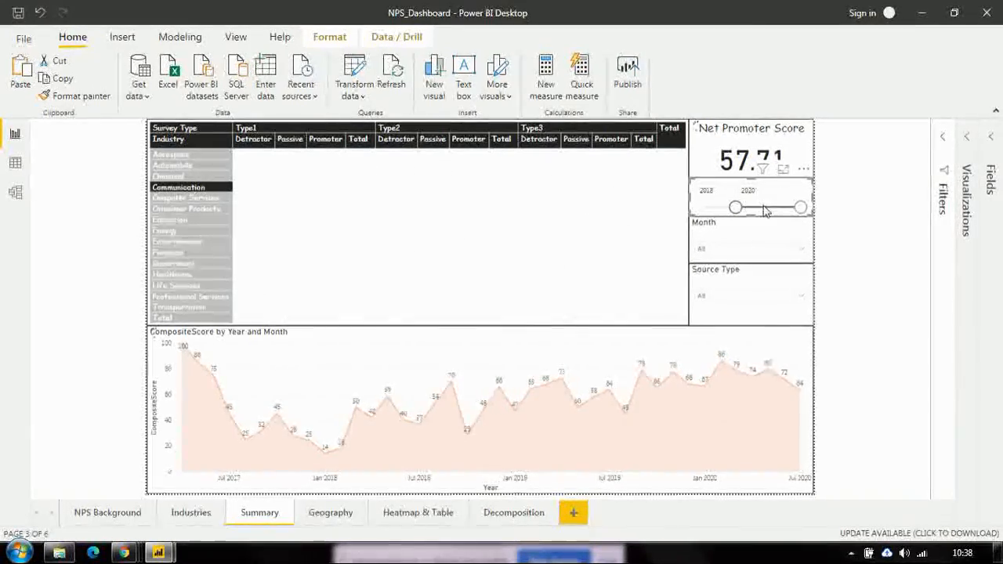
{"action": "left_click_drag", "start_coordinate": [799, 208], "coordinate": [765, 210]}
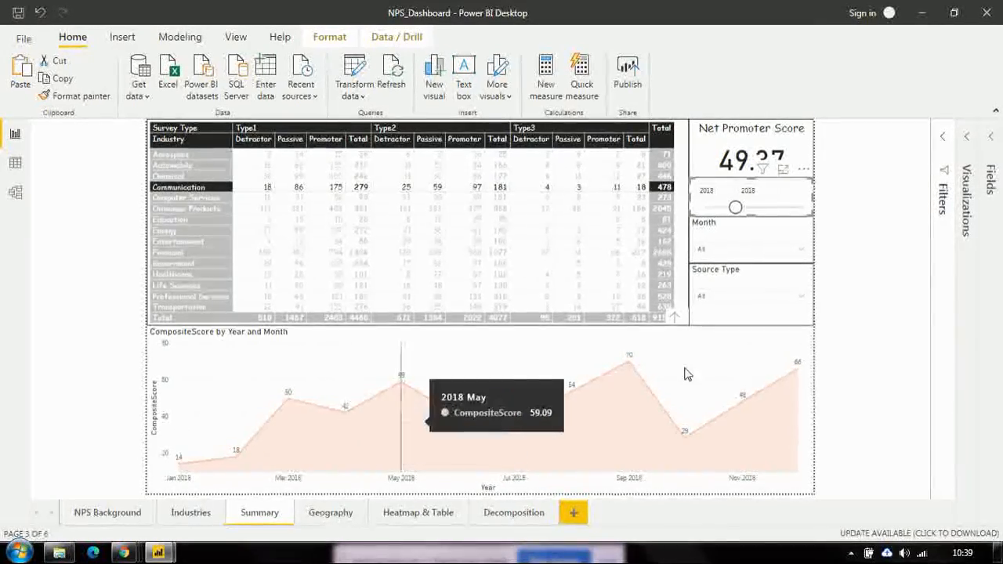
{"action": "left_click", "coordinate": [894, 324]}
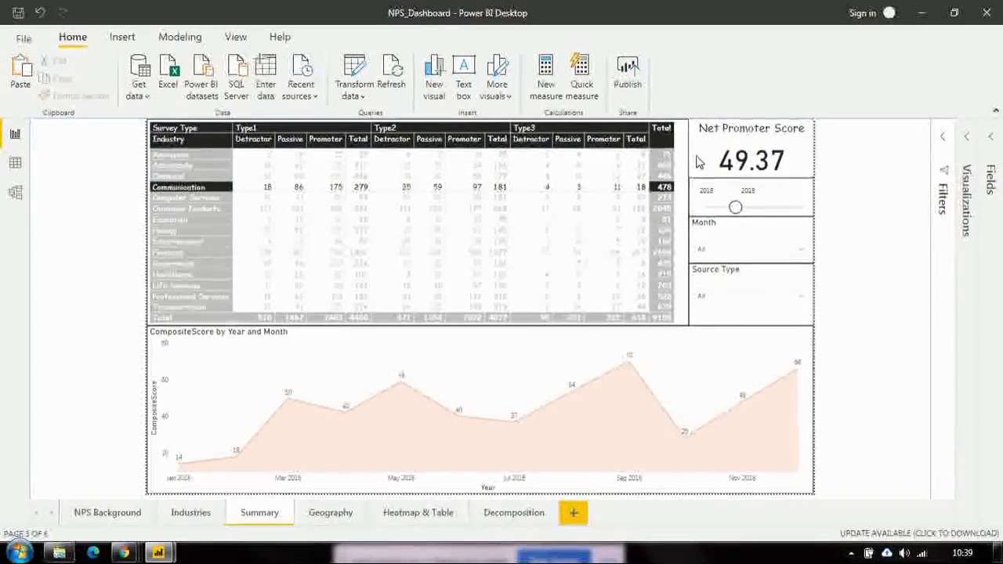
{"action": "left_click", "coordinate": [668, 190]}
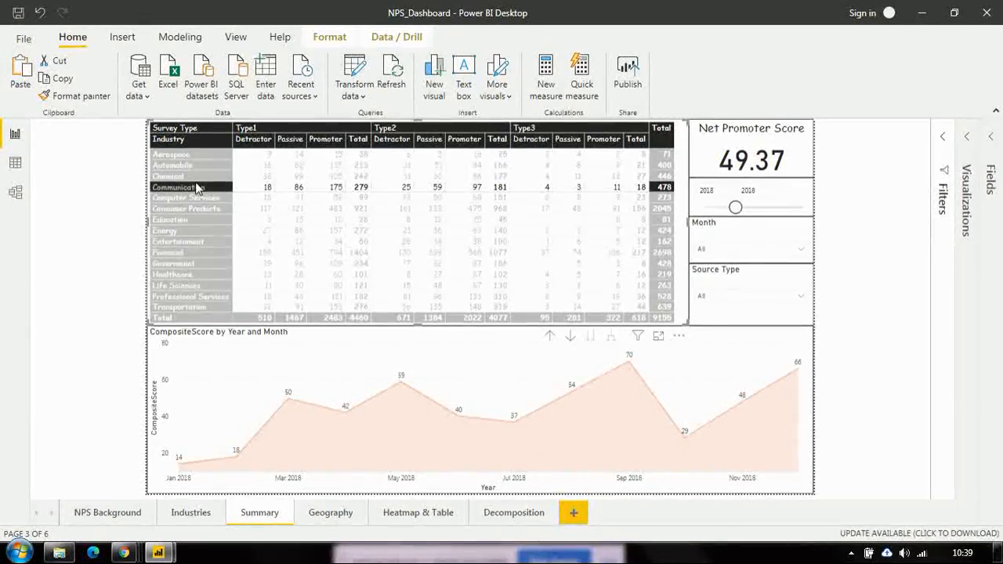
Restore the year slicer to the full 2017–2020 range and clear the Communication selection in the matrix.
{"action": "left_click_drag", "start_coordinate": [735, 207], "coordinate": [800, 207]}
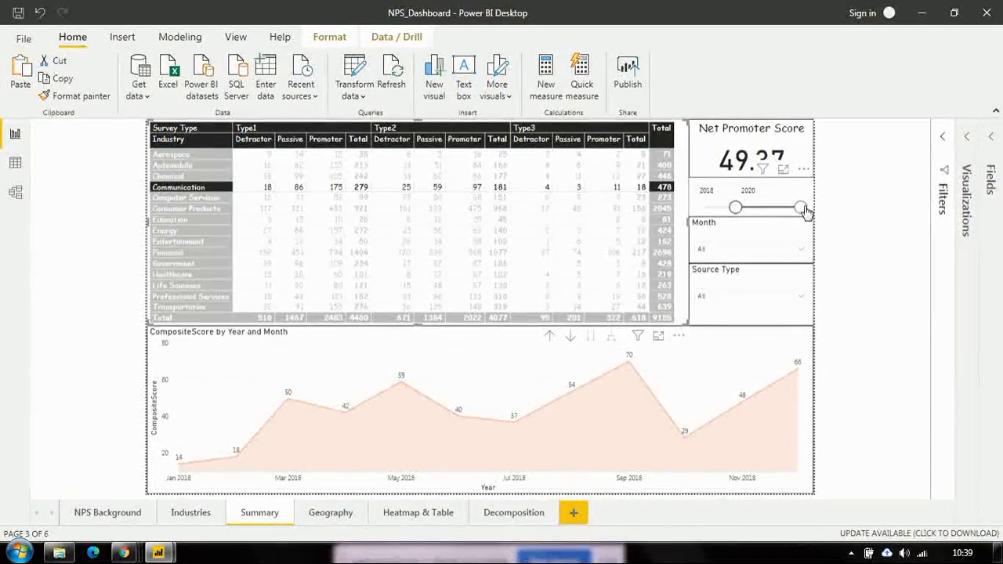
{"action": "left_click", "coordinate": [721, 210]}
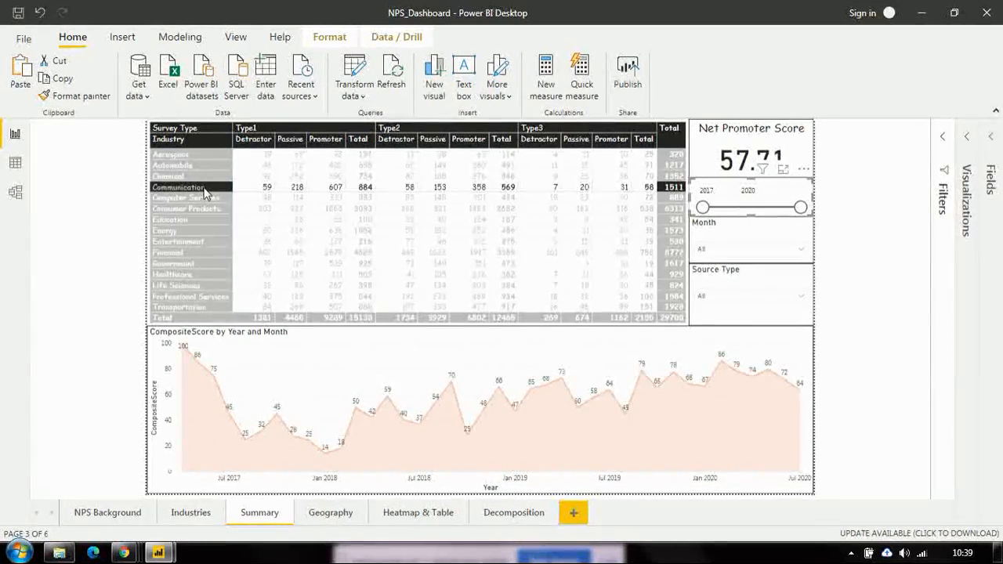
{"action": "left_click", "coordinate": [202, 191]}
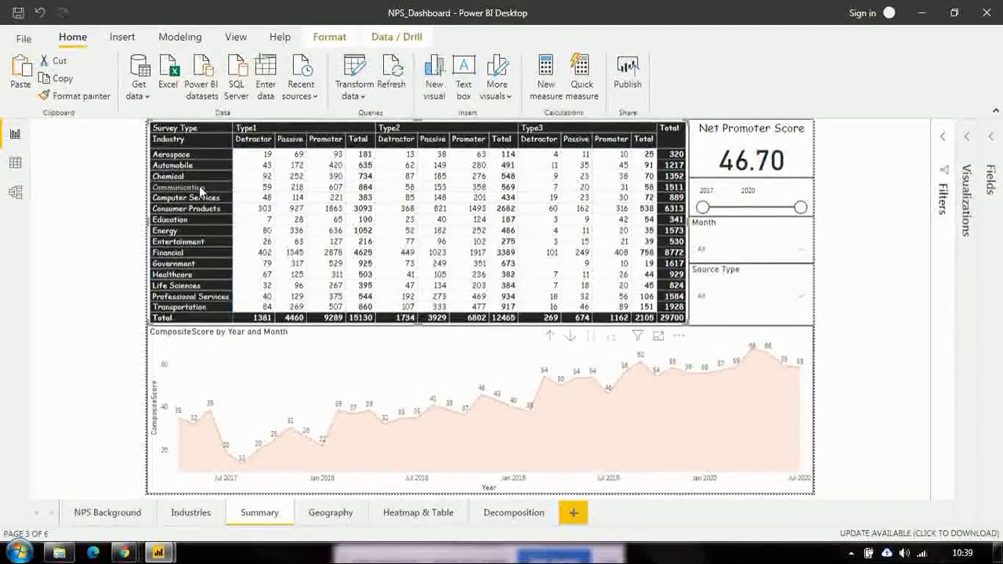
Select both the Communication and Computer Services rows in the matrix to cross-filter the Summary page by two industries.
{"action": "left_click", "coordinate": [201, 191]}
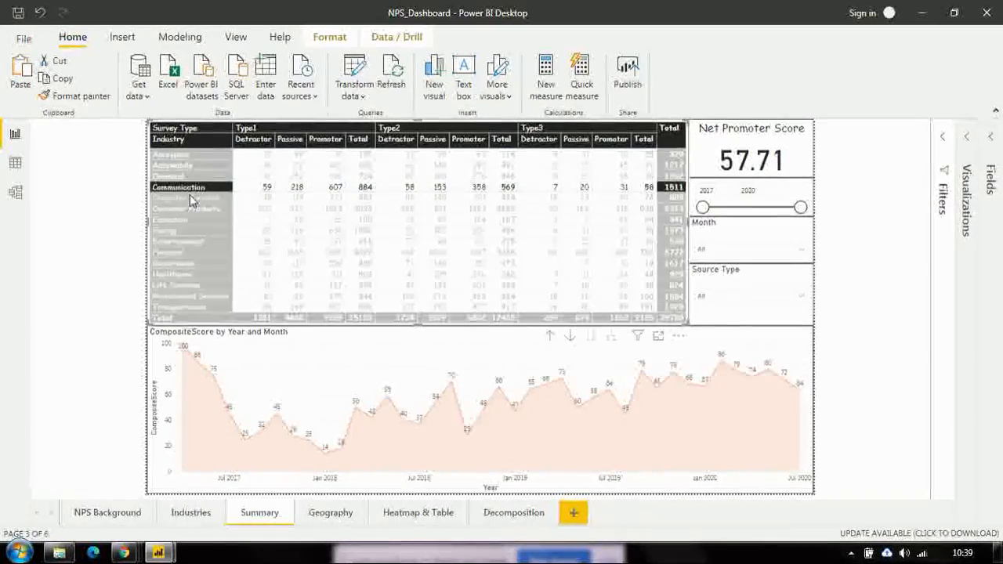
{"action": "left_click", "coordinate": [190, 199], "text": "ctrl"}
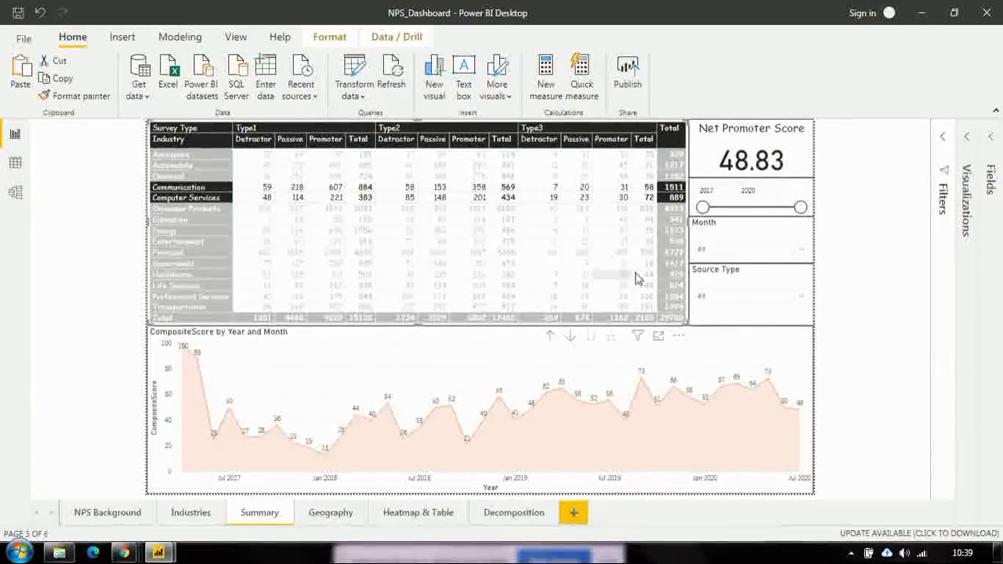
{"action": "left_click", "coordinate": [850, 280]}
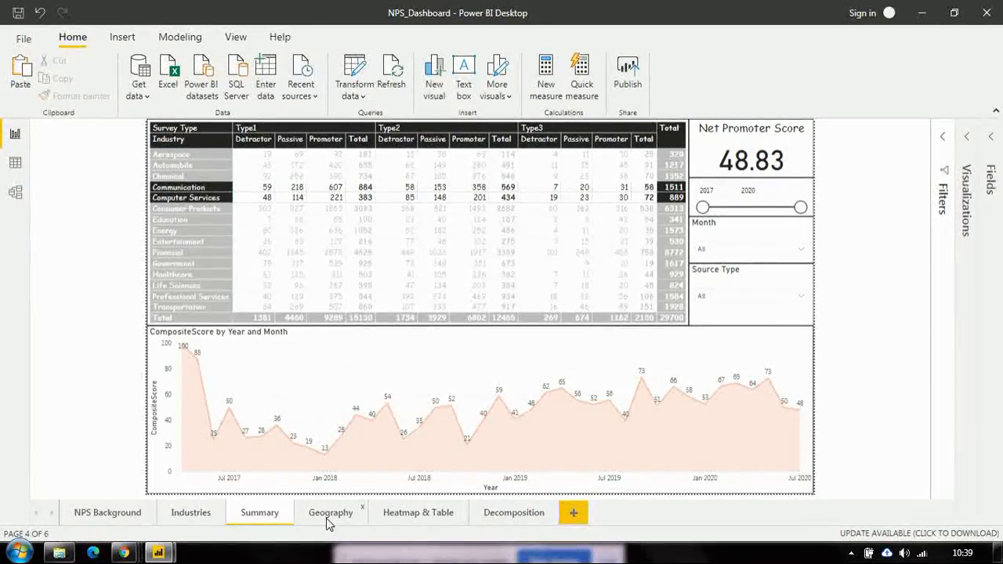
Filter the Geography page by the United States bubble on the country map, open Heatmap & Table and return to Summary.
{"action": "left_click", "coordinate": [326, 519]}
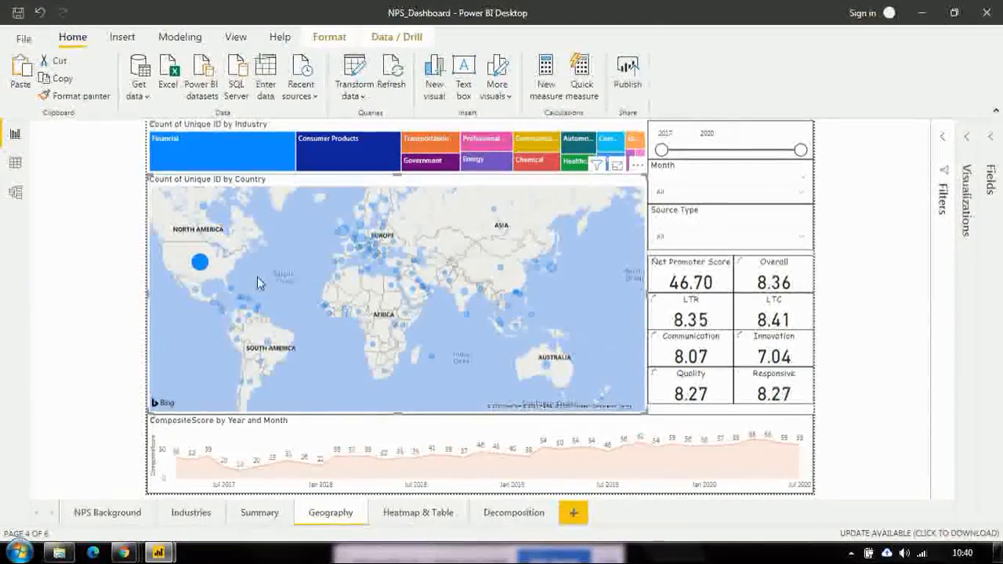
{"action": "left_click", "coordinate": [203, 264]}
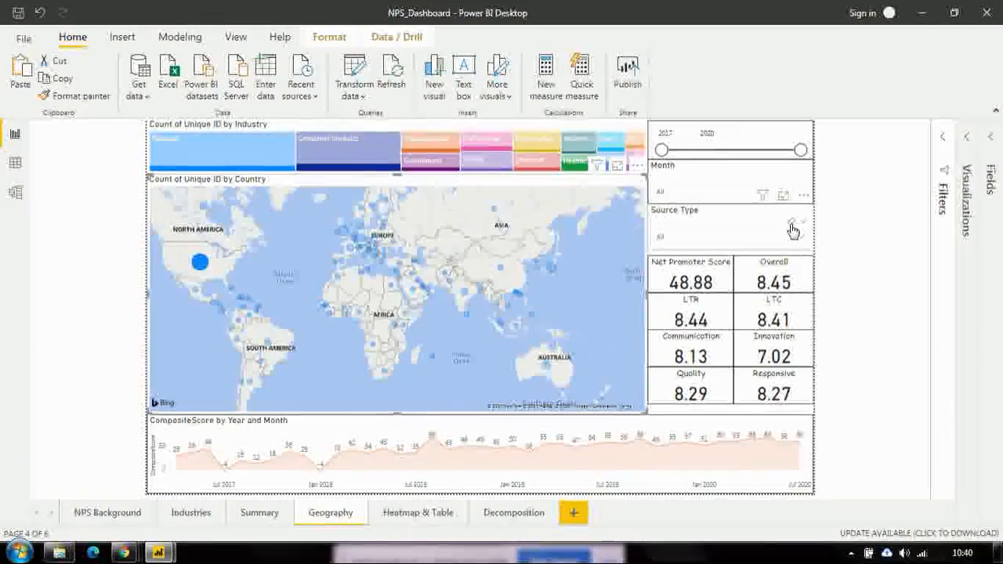
{"action": "left_click", "coordinate": [429, 511]}
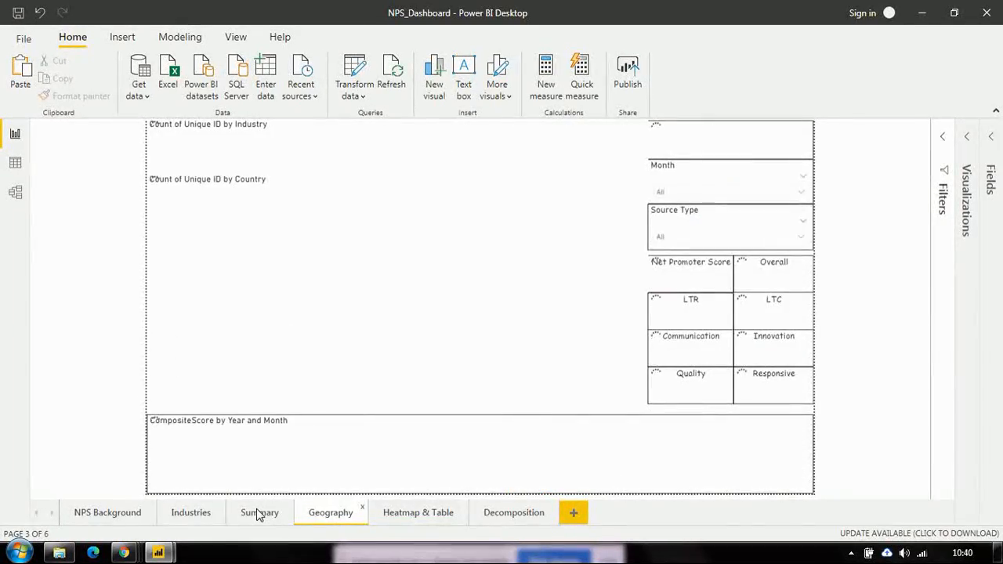
{"action": "left_click", "coordinate": [259, 514]}
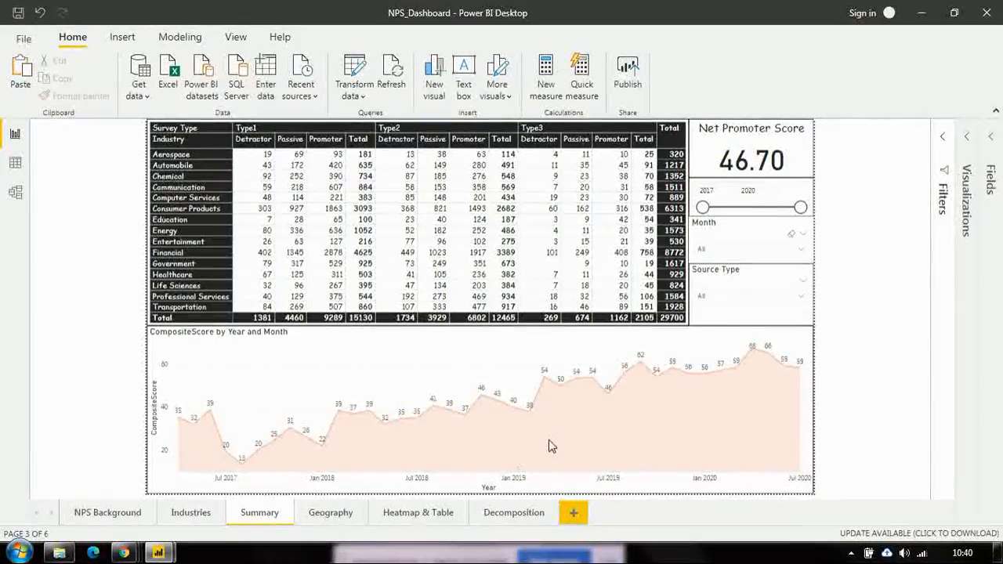
Switch to the Untitled report's Page 2, cross-highlight its charts by the Type1 survey bar and clear the selection.
{"action": "mouse_move", "coordinate": [158, 552]}
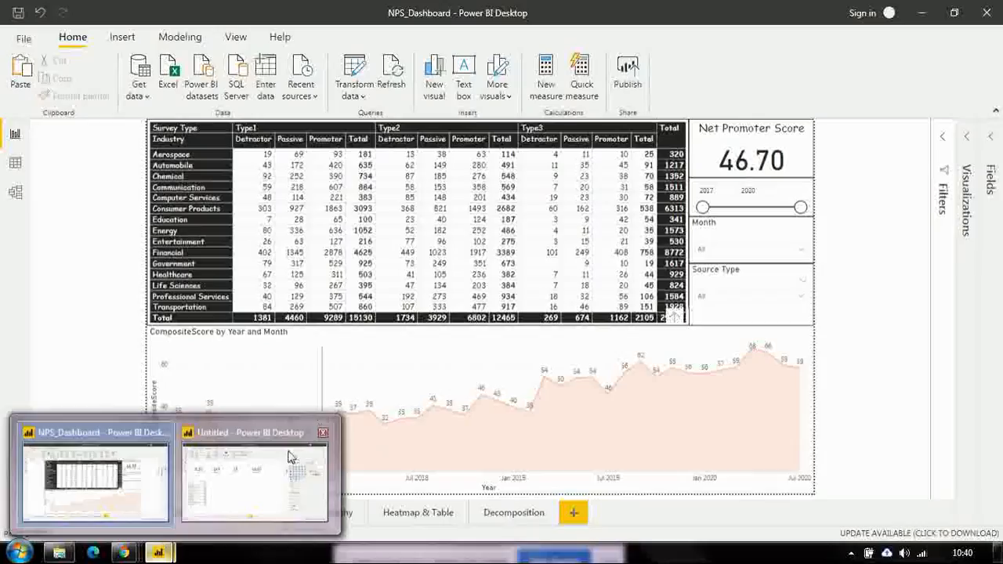
{"action": "left_click", "coordinate": [263, 479]}
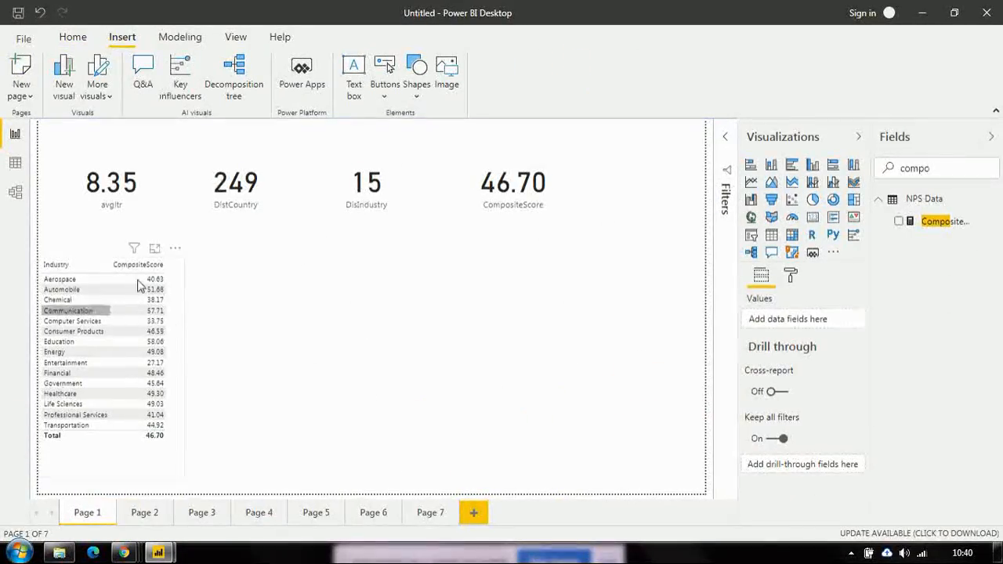
{"action": "left_click", "coordinate": [149, 515]}
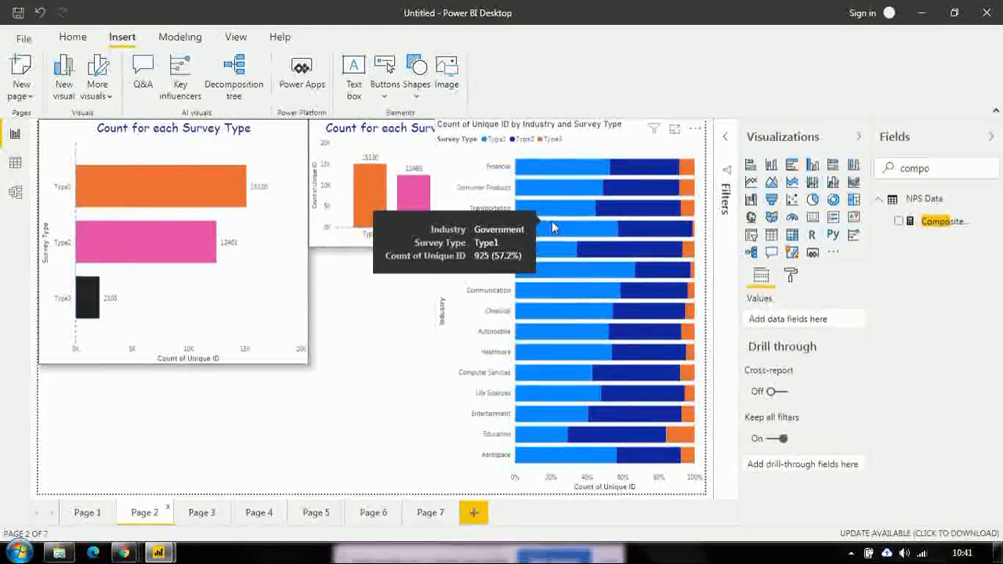
{"action": "mouse_move", "coordinate": [187, 179]}
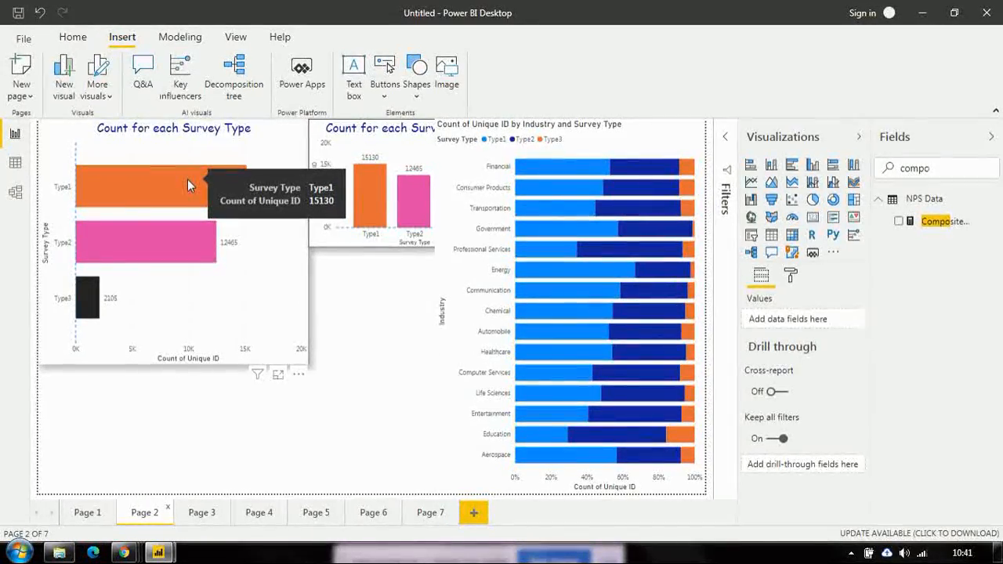
{"action": "left_click", "coordinate": [187, 179]}
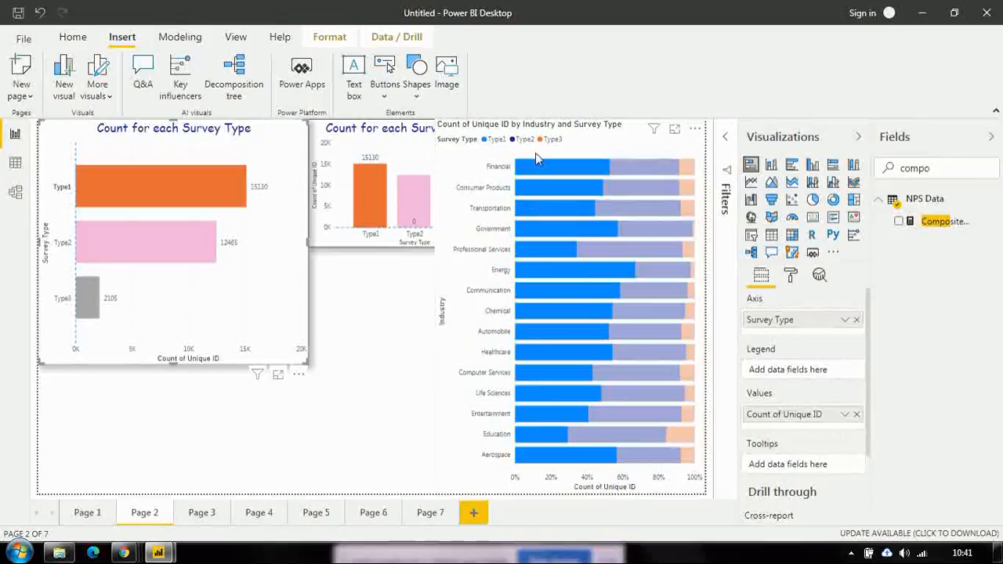
{"action": "mouse_move", "coordinate": [546, 342]}
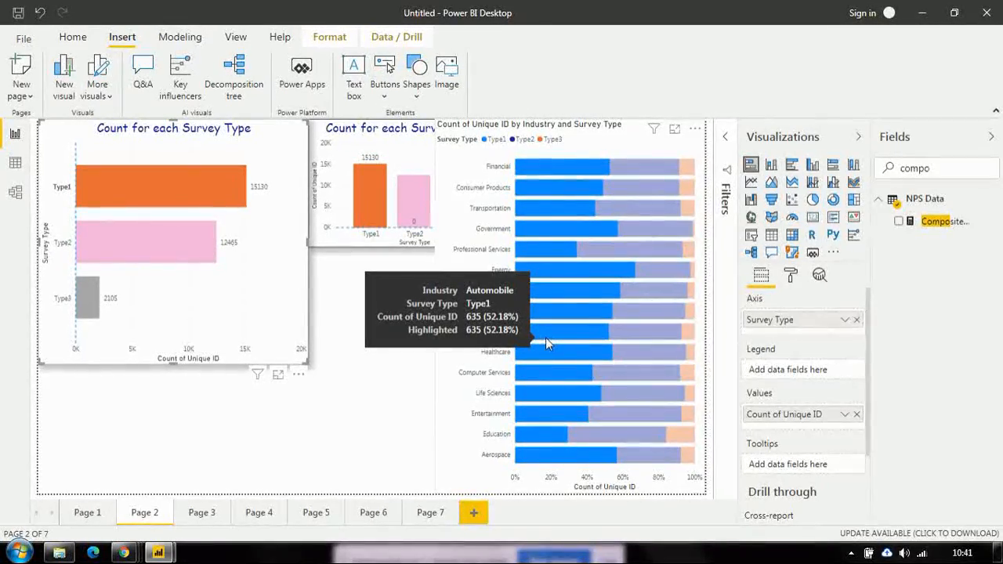
{"action": "left_click", "coordinate": [160, 175]}
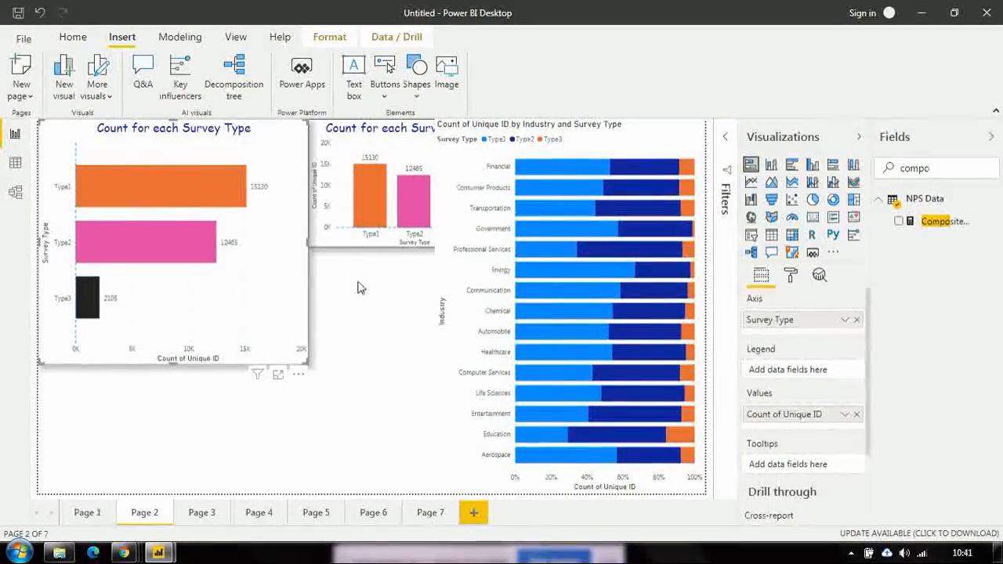
Return to NPS_Dashboard's Summary page, cross-filter it by the Type1 Promoter total in the matrix and clear the selection.
{"action": "key", "text": "alt+Tab"}
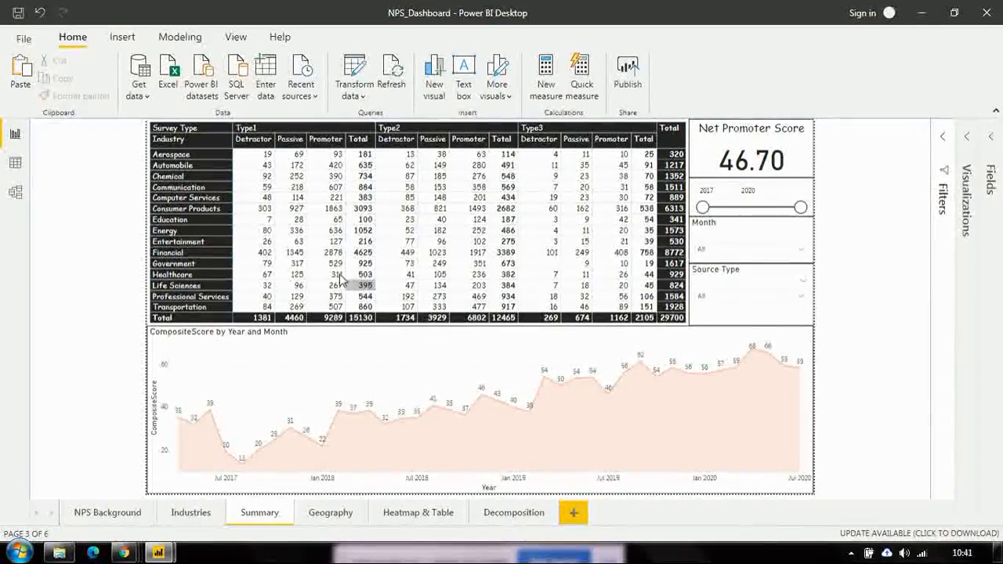
{"action": "left_click", "coordinate": [332, 318]}
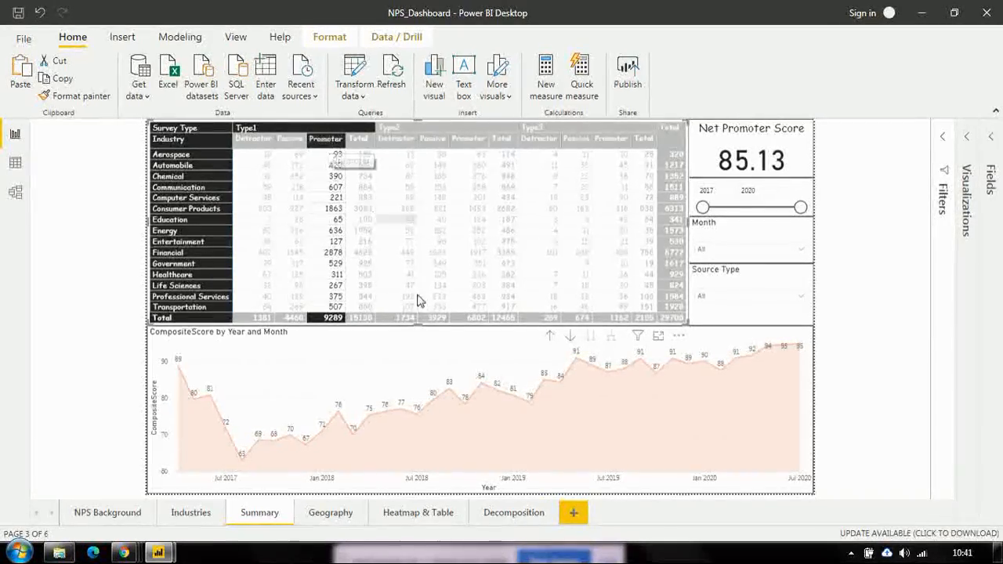
{"action": "left_click", "coordinate": [332, 319]}
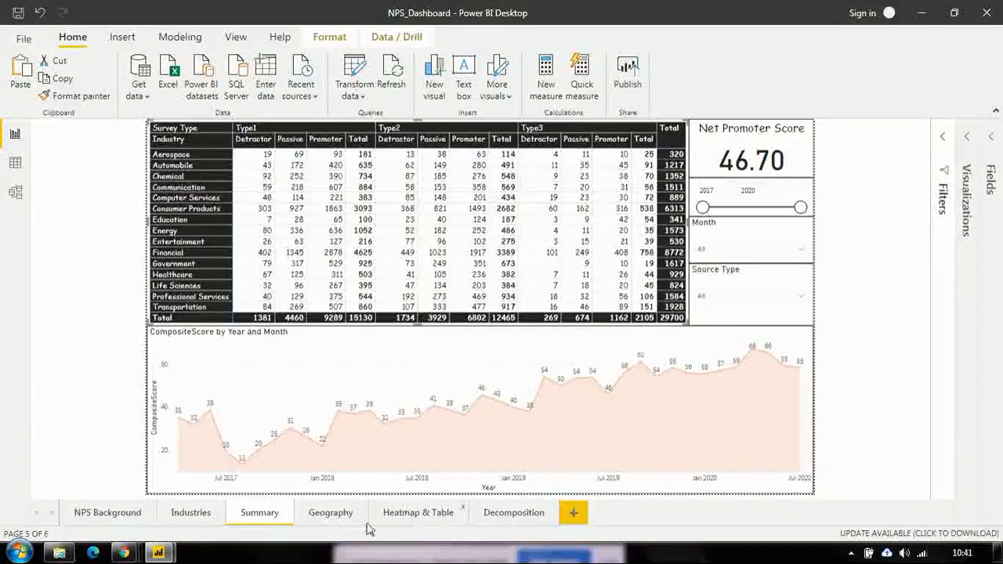
Review the Heatmap & Table and Decomposition pages, ending on the NPS Background page.
{"action": "left_click", "coordinate": [390, 519]}
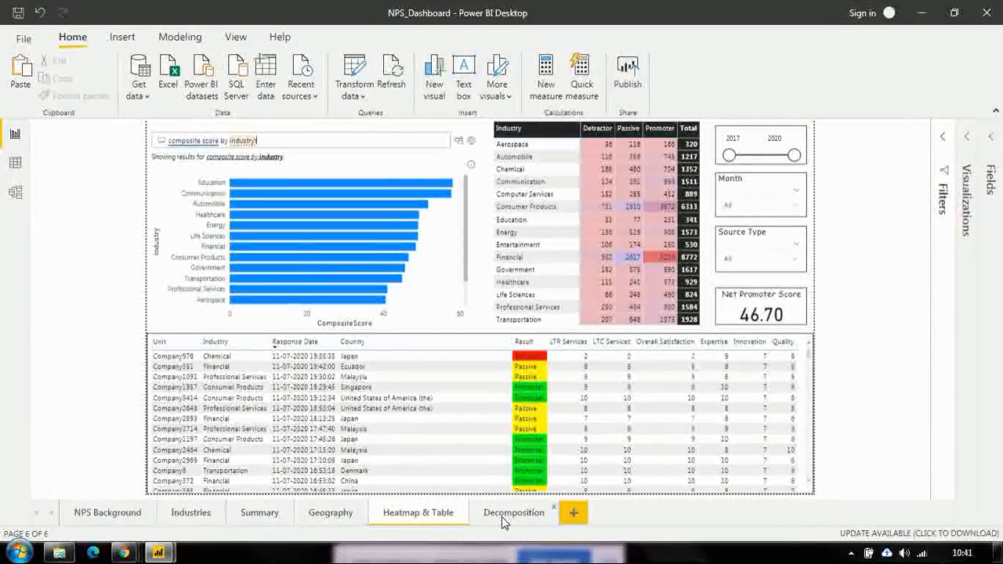
{"action": "left_click", "coordinate": [503, 517]}
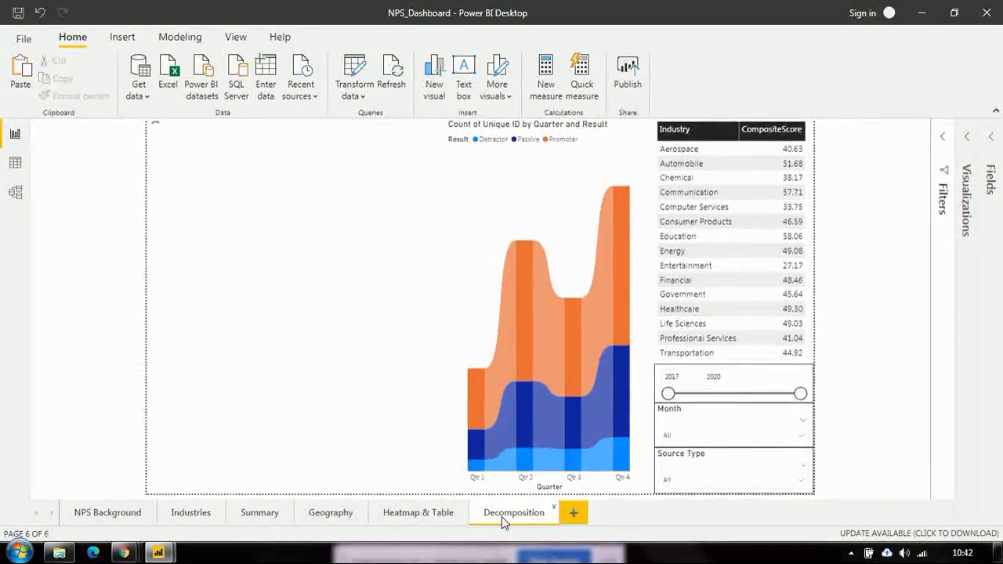
{"action": "left_click", "coordinate": [112, 512]}
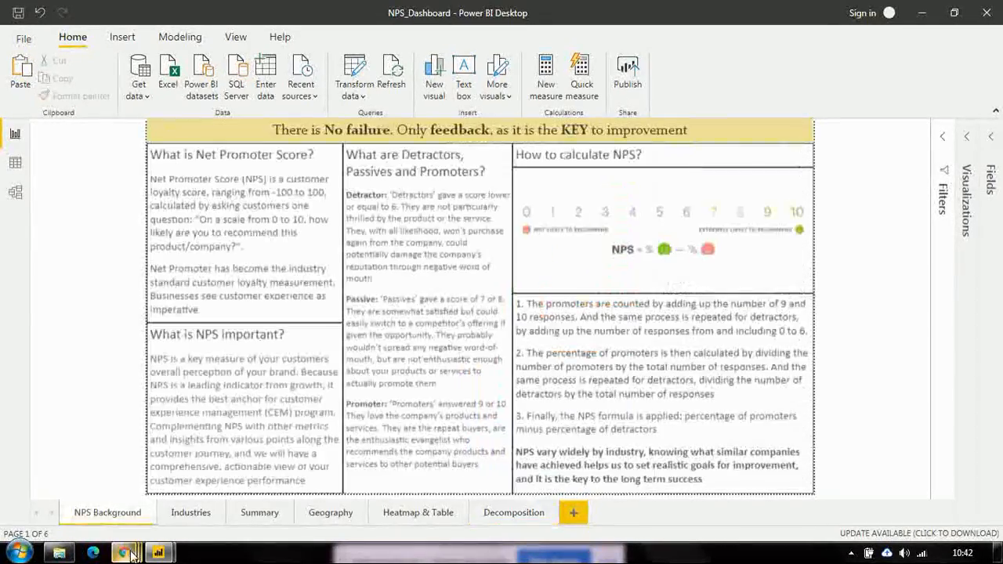
{"action": "mouse_move", "coordinate": [132, 553]}
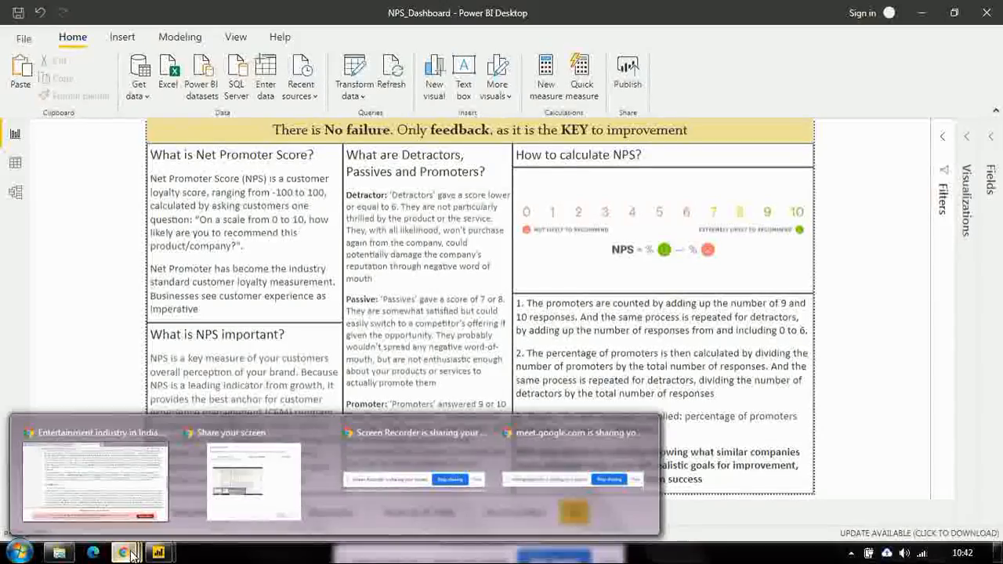